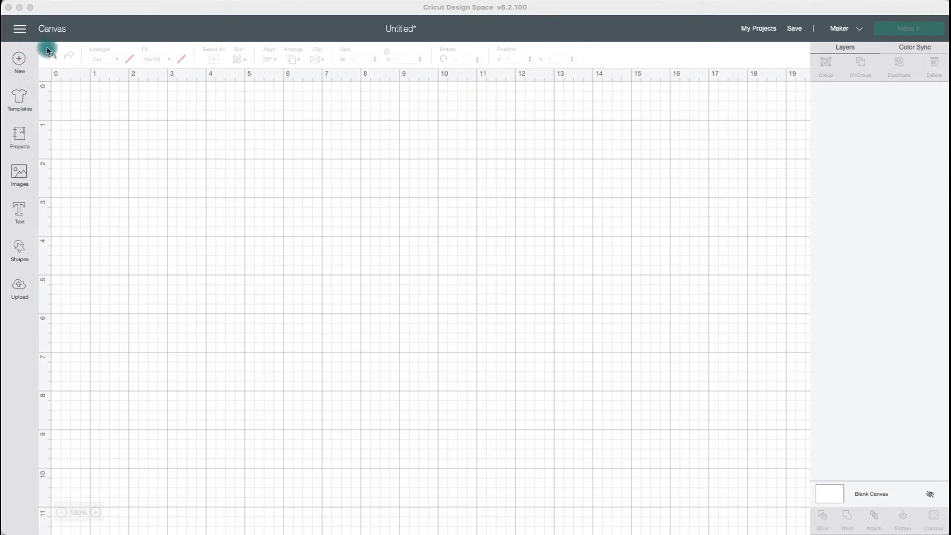
# Add a square, a triangle, a circle, a hexagon and two score lines to the canvas.
pyautogui.click(662, 59)
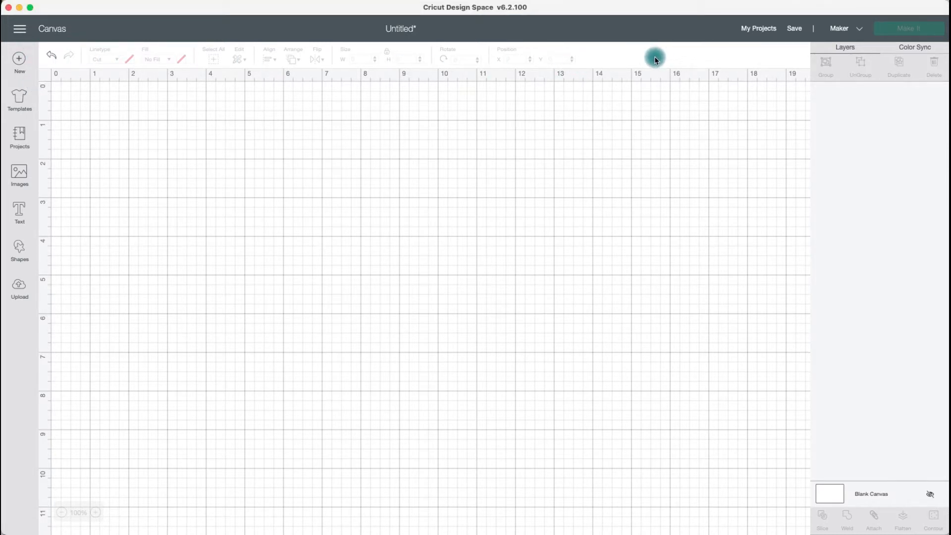
pyautogui.click(19, 248)
pyautogui.click(63, 178)
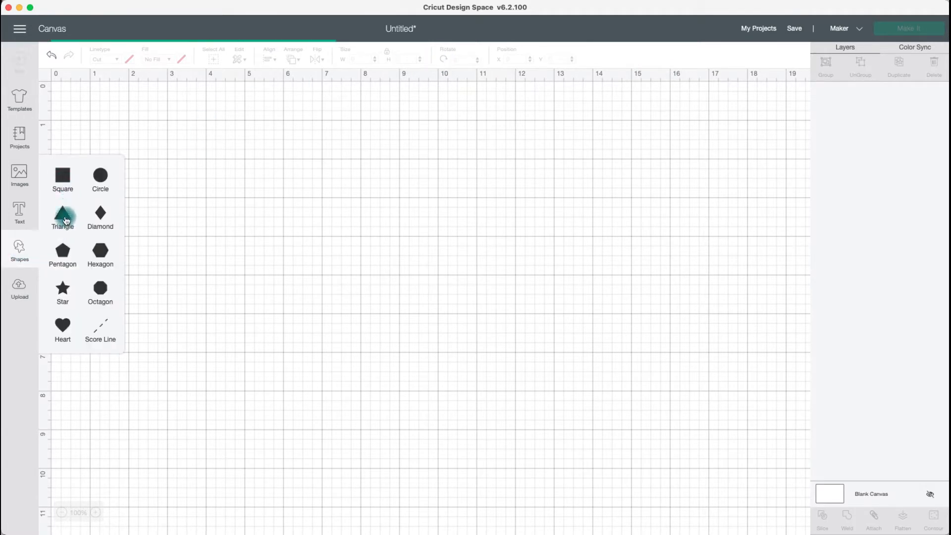
pyautogui.click(105, 249)
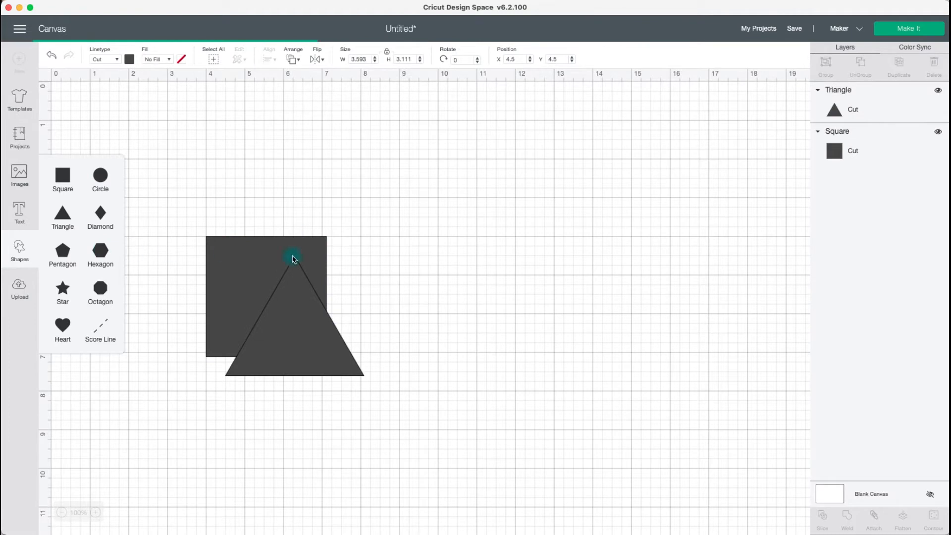
pyautogui.click(100, 325)
pyautogui.click(101, 325)
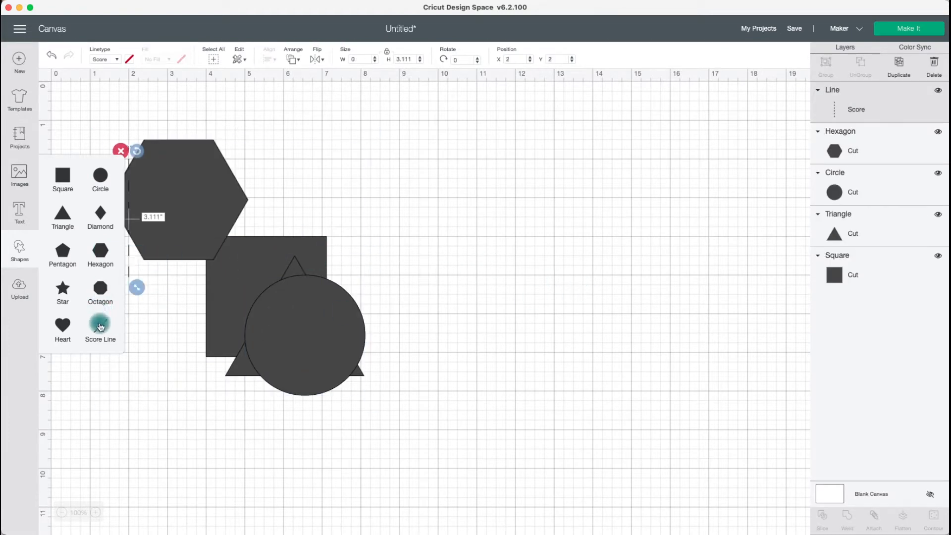
# Spread the hexagon, triangle and score lines apart, and move the circle to about X 17.03, Y 7.38.
pyautogui.click(457, 266)
pyautogui.moveTo(207, 219); pyautogui.dragTo(430, 218)
pyautogui.moveTo(307, 321); pyautogui.dragTo(589, 238)
pyautogui.moveTo(147, 218)
pyautogui.mouseDown()
pyautogui.moveTo(176, 205)
pyautogui.moveTo(138, 210)
pyautogui.moveTo(155, 210)
pyautogui.mouseUp()
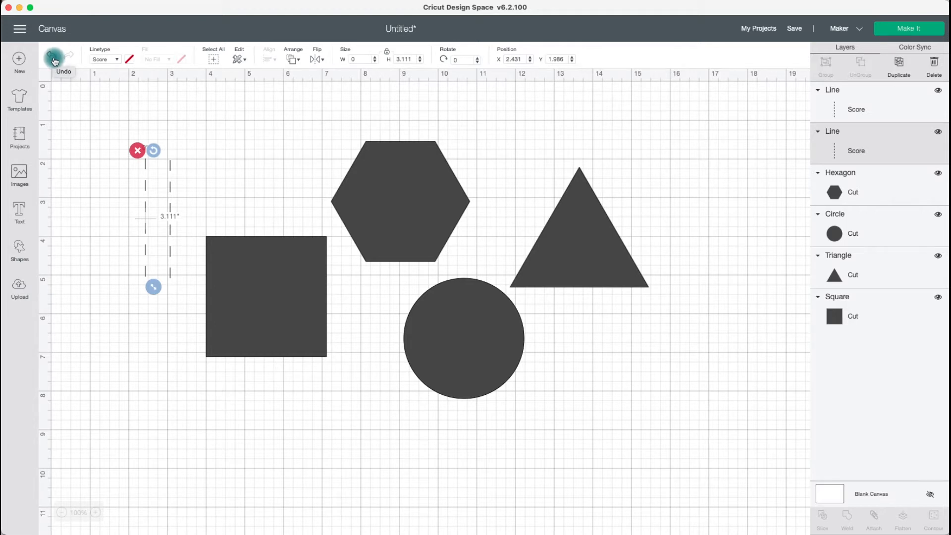
pyautogui.moveTo(454, 335); pyautogui.dragTo(761, 425)
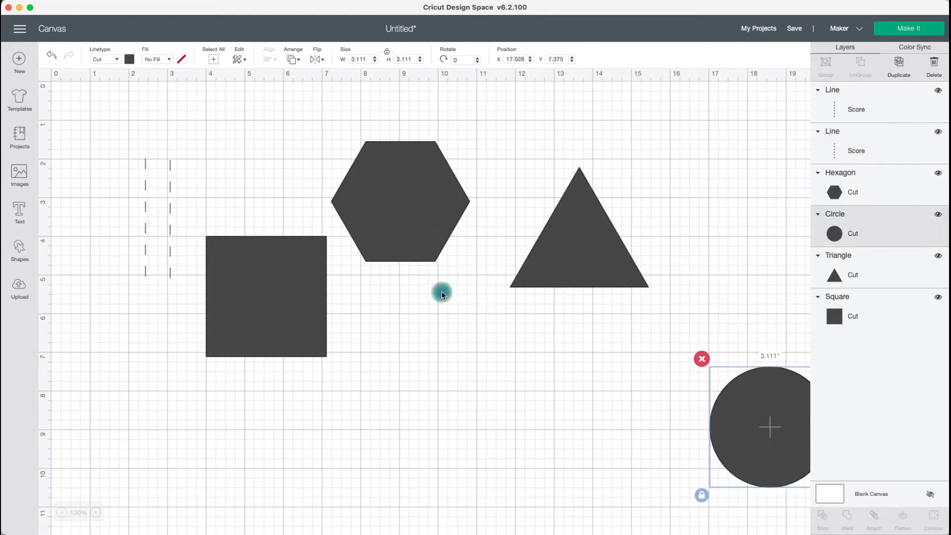
# Undo every move and shape insertion step by step until the canvas is empty.
pyautogui.click(51, 57)
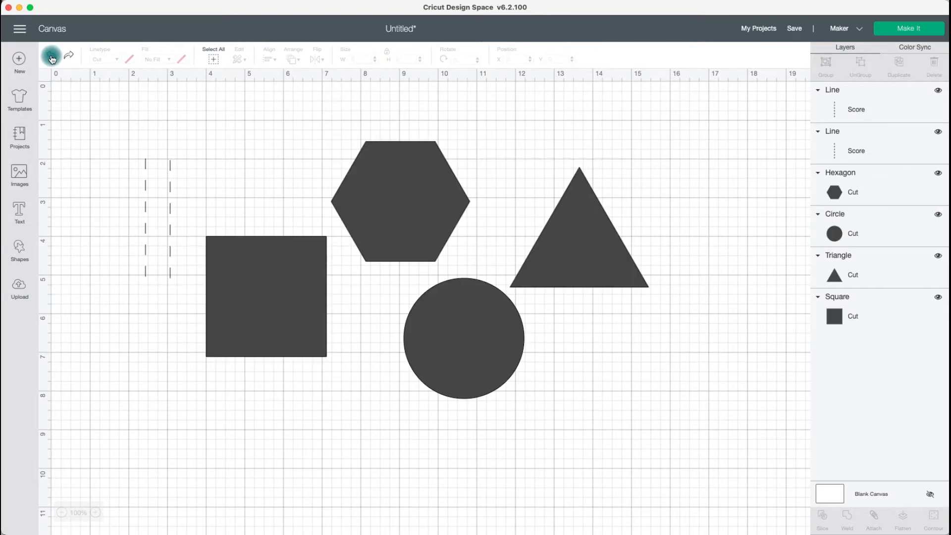
pyautogui.click(52, 58)
pyautogui.click(51, 58)
pyautogui.click(51, 59)
pyautogui.click(51, 58)
pyautogui.click(52, 58)
pyautogui.click(52, 59)
pyautogui.click(52, 59)
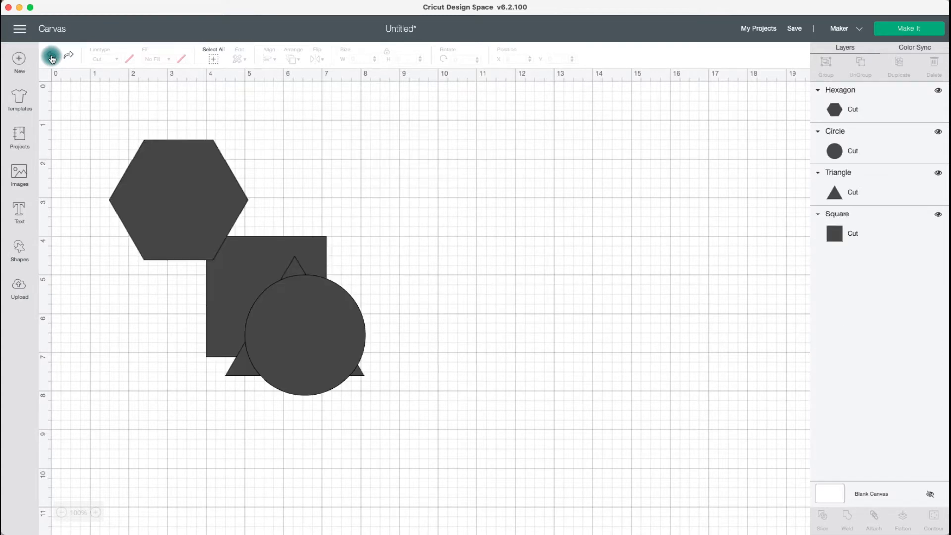
pyautogui.click(52, 58)
pyautogui.click(51, 58)
pyautogui.click(51, 58)
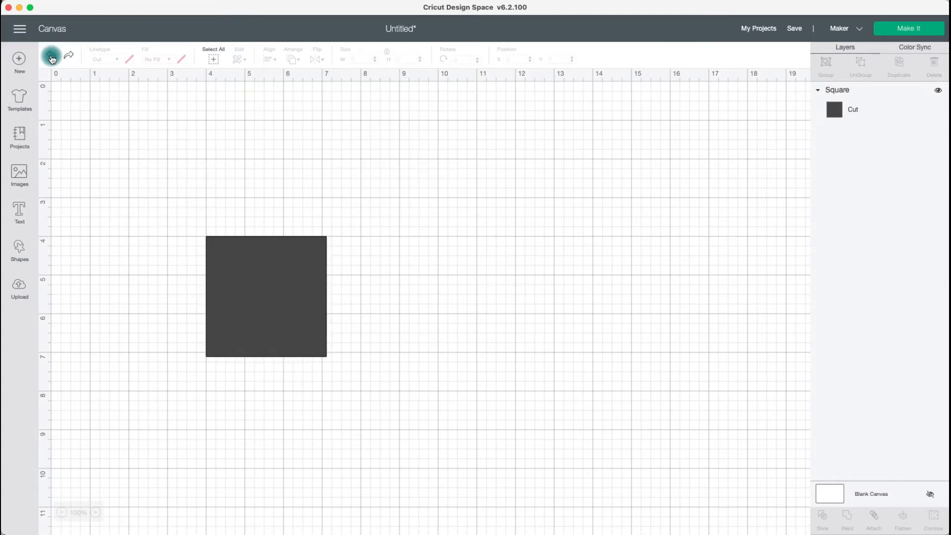
pyautogui.click(51, 59)
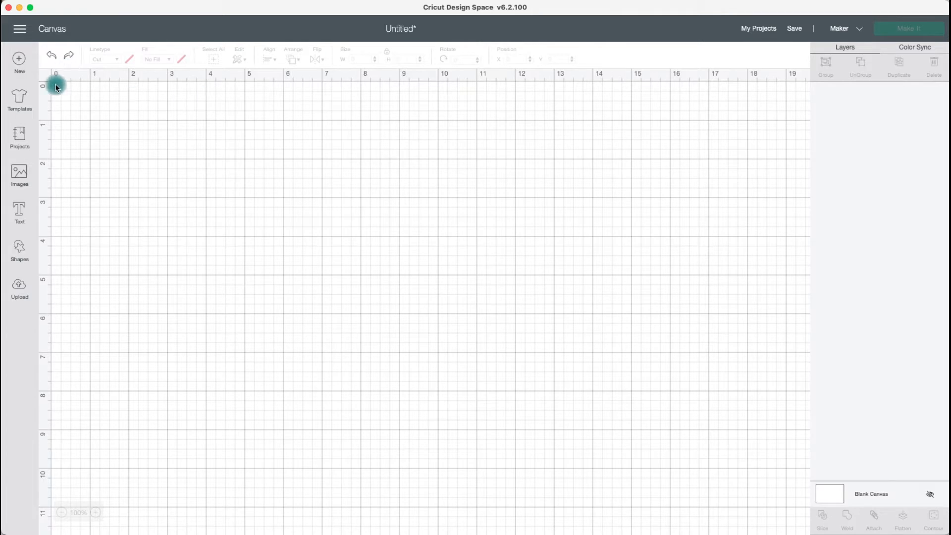
# Redo all the undone changes to bring back the shapes, score lines and their spread-out layout.
pyautogui.click(70, 58)
pyautogui.click(70, 59)
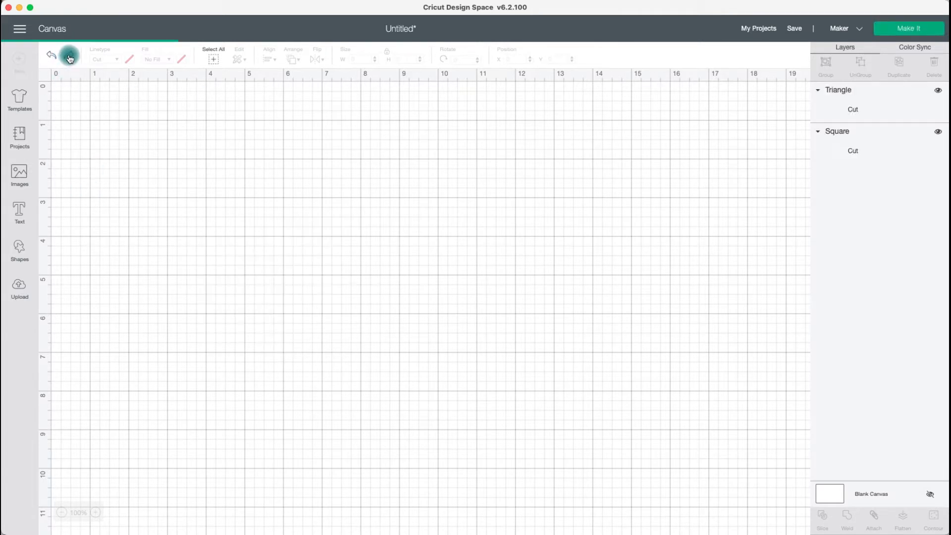
pyautogui.click(69, 58)
pyautogui.click(69, 58)
pyautogui.click(69, 59)
pyautogui.click(70, 59)
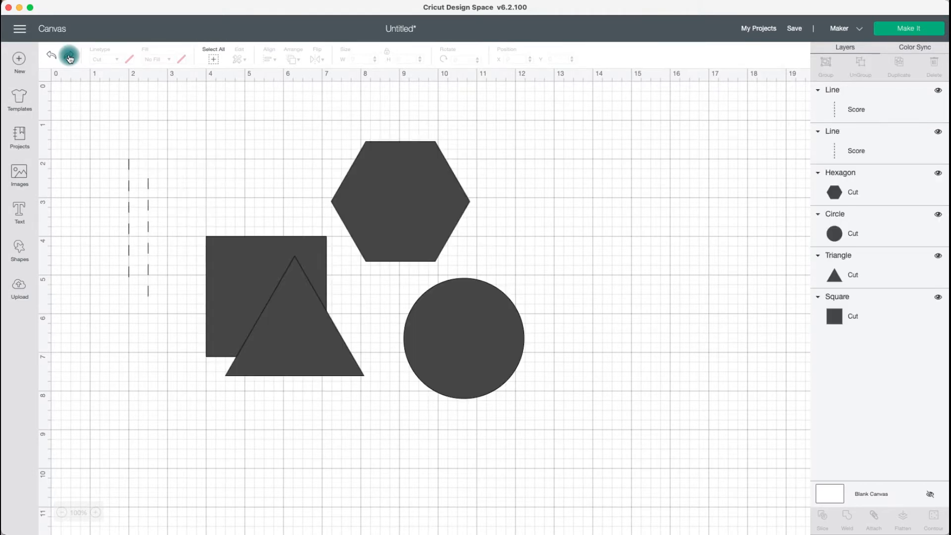
pyautogui.click(70, 58)
pyautogui.click(70, 58)
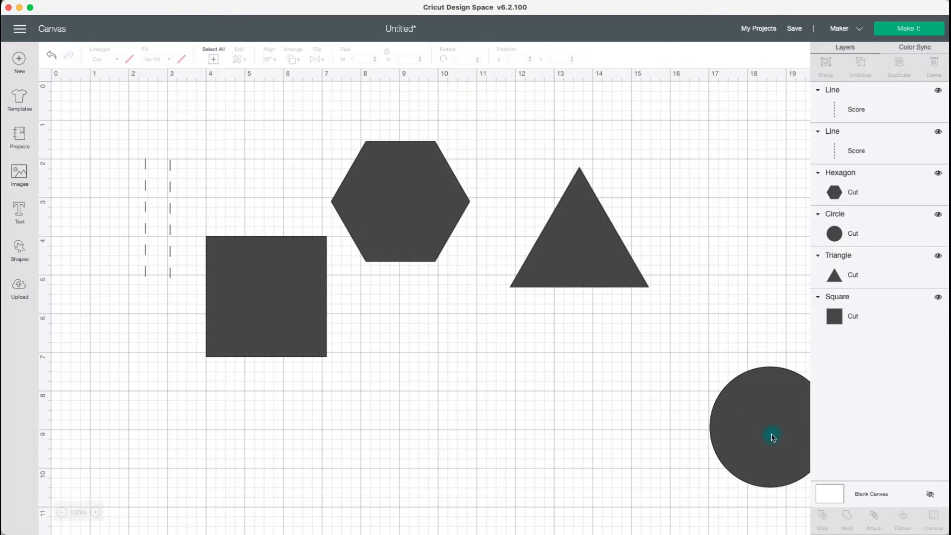
# Move the circle below the hexagon to about X 8.11, Y 5.56, and the triangle to about X 11.78, Y 1.43.
pyautogui.moveTo(774, 438); pyautogui.dragTo(425, 340)
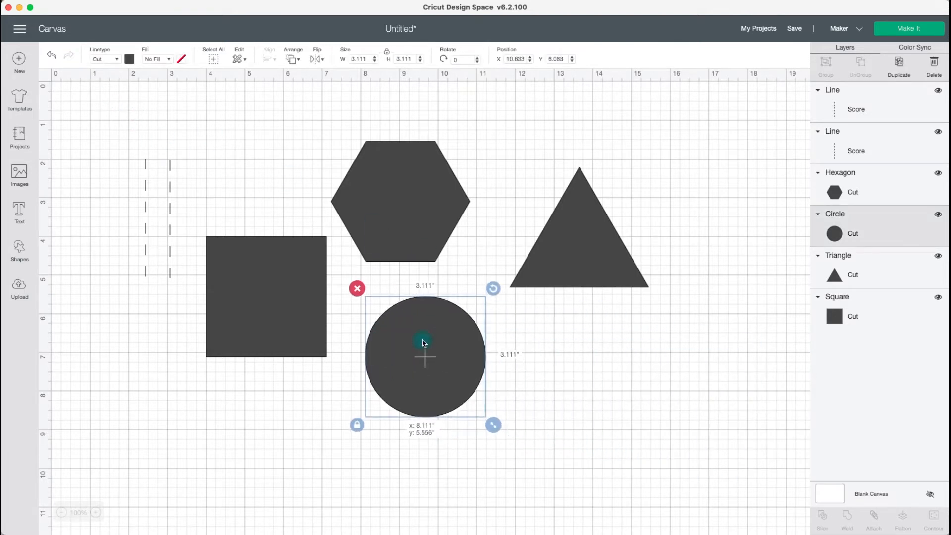
pyautogui.moveTo(566, 249); pyautogui.dragTo(549, 254)
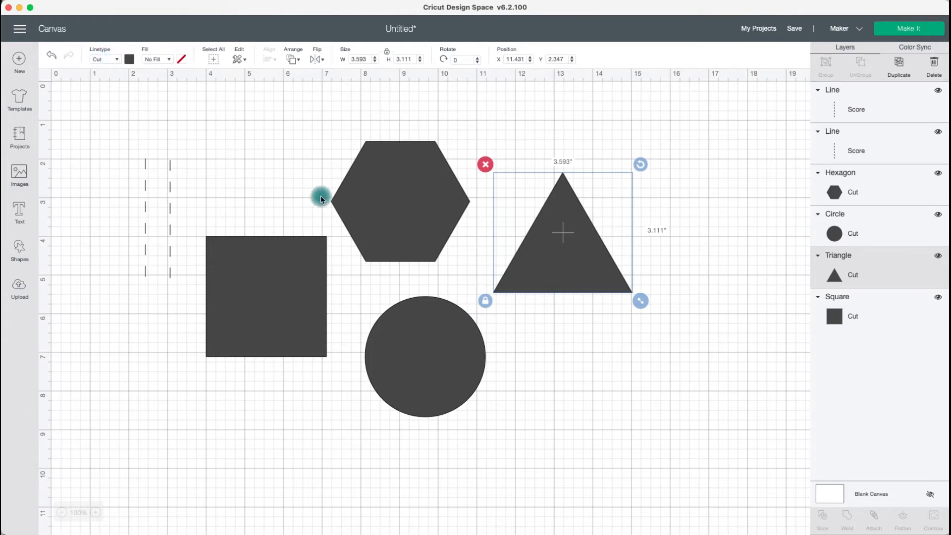
pyautogui.moveTo(564, 246); pyautogui.dragTo(578, 211)
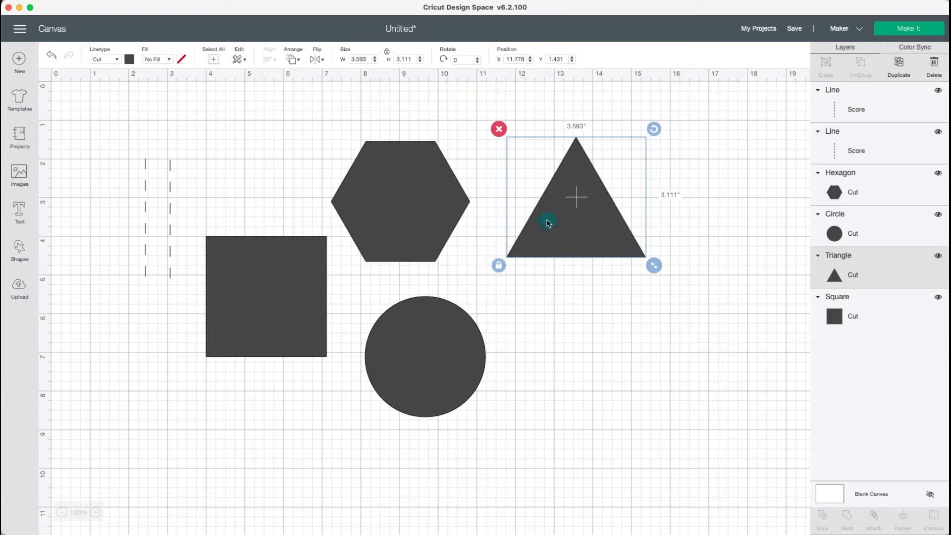
# Rotate the triangle freehand several times, ending at about 164.43 degrees.
pyautogui.moveTo(657, 131); pyautogui.dragTo(581, 102)
pyautogui.moveTo(673, 151); pyautogui.dragTo(579, 125)
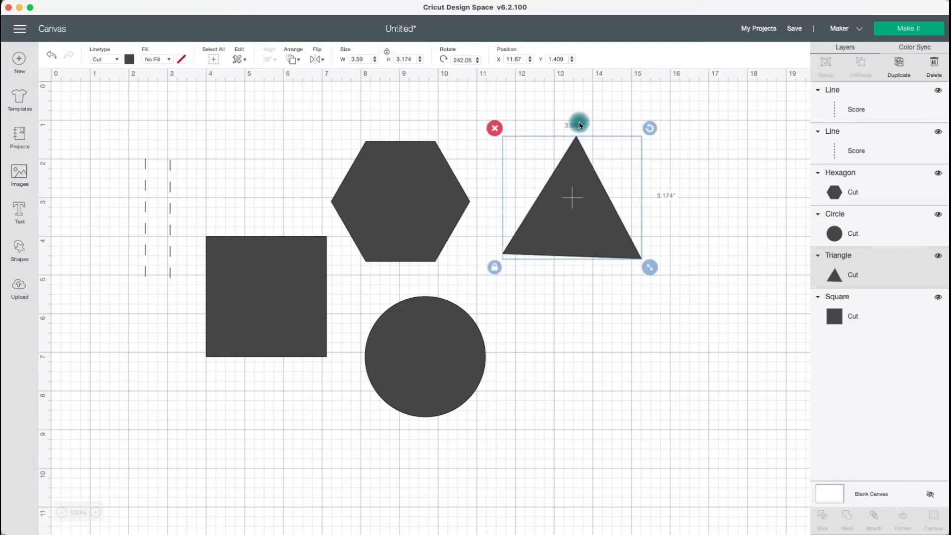
pyautogui.moveTo(648, 127); pyautogui.dragTo(515, 98)
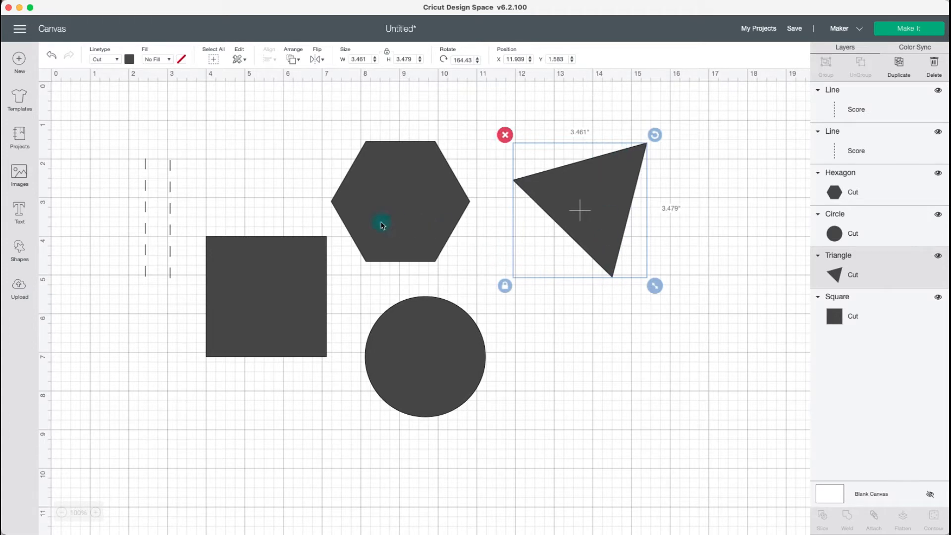
# Switch the canvas style to New in the settings and replace the unsaved project.
pyautogui.click(21, 35)
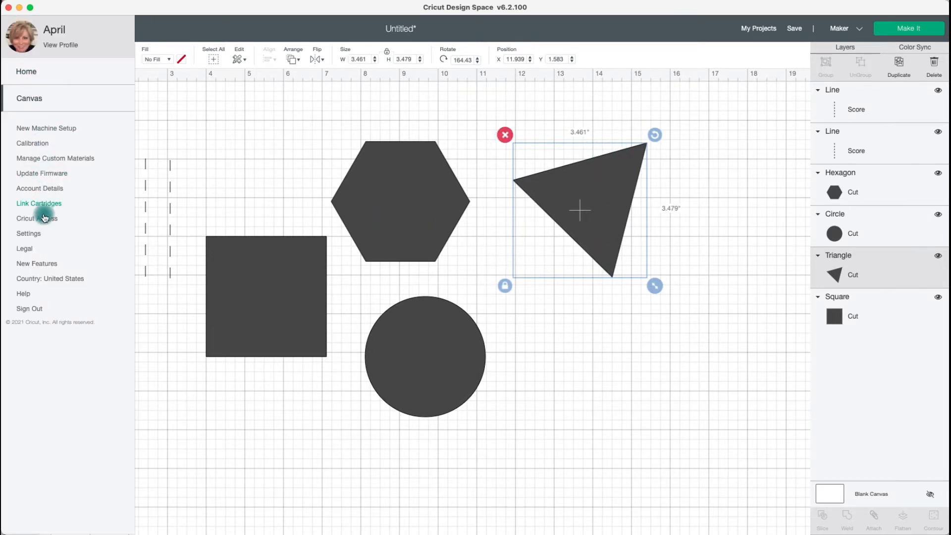
pyautogui.click(40, 237)
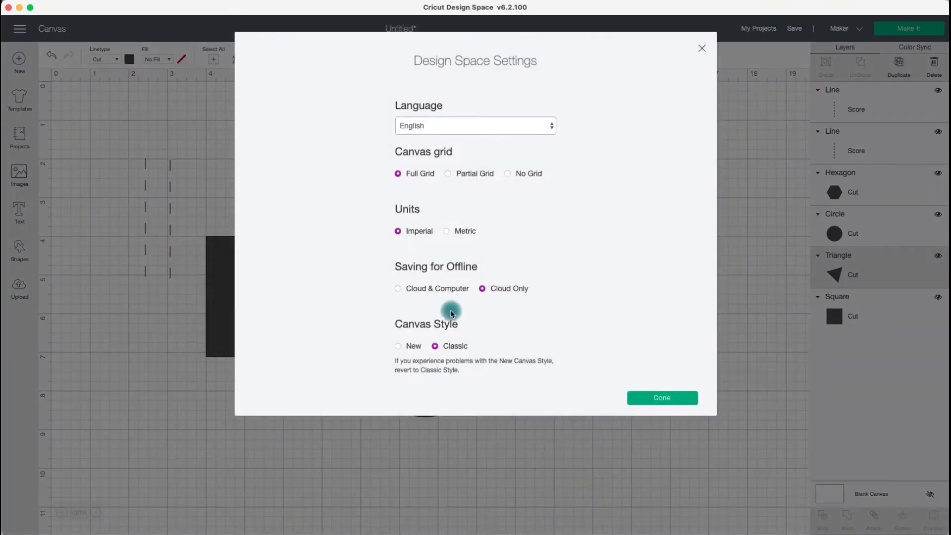
pyautogui.click(404, 347)
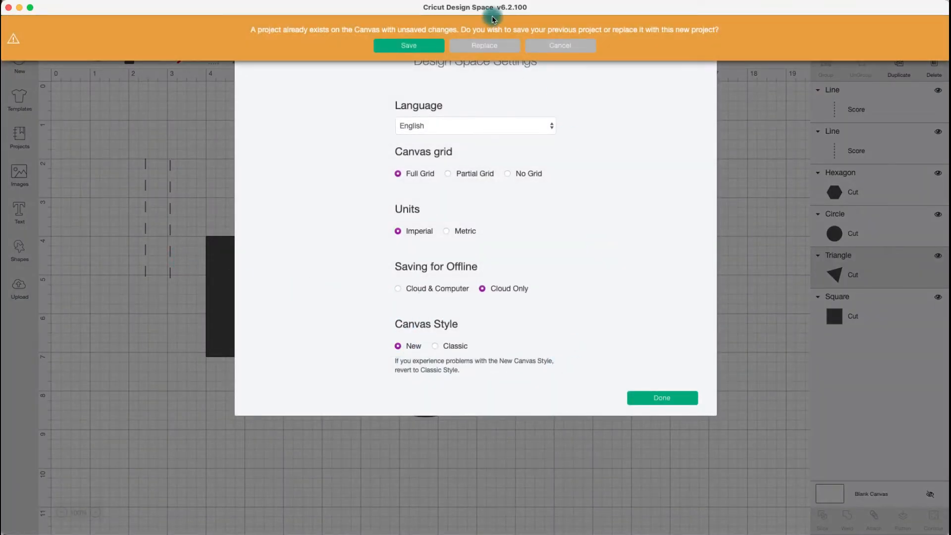
pyautogui.click(486, 48)
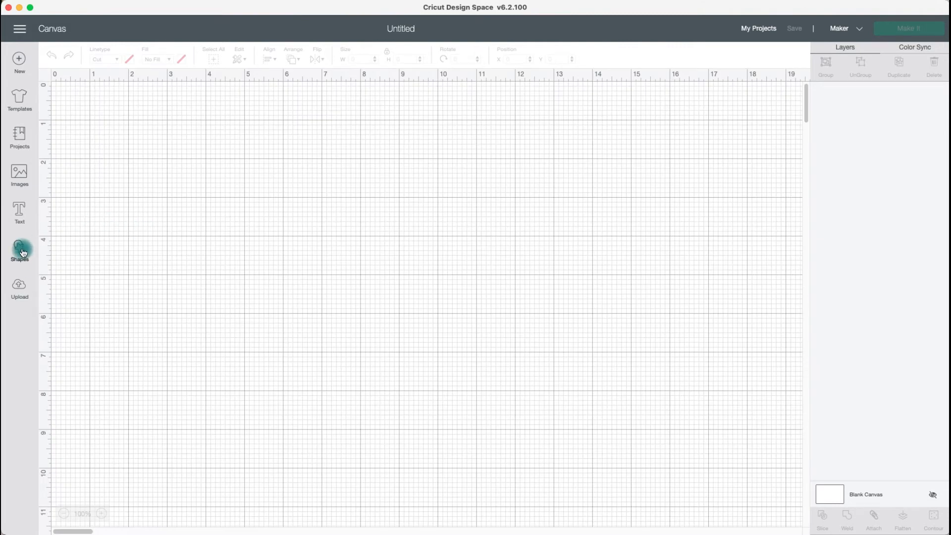
# Add a pentagon, a hexagon, a heart, a star and two score lines to the new canvas.
pyautogui.click(27, 265)
pyautogui.click(97, 254)
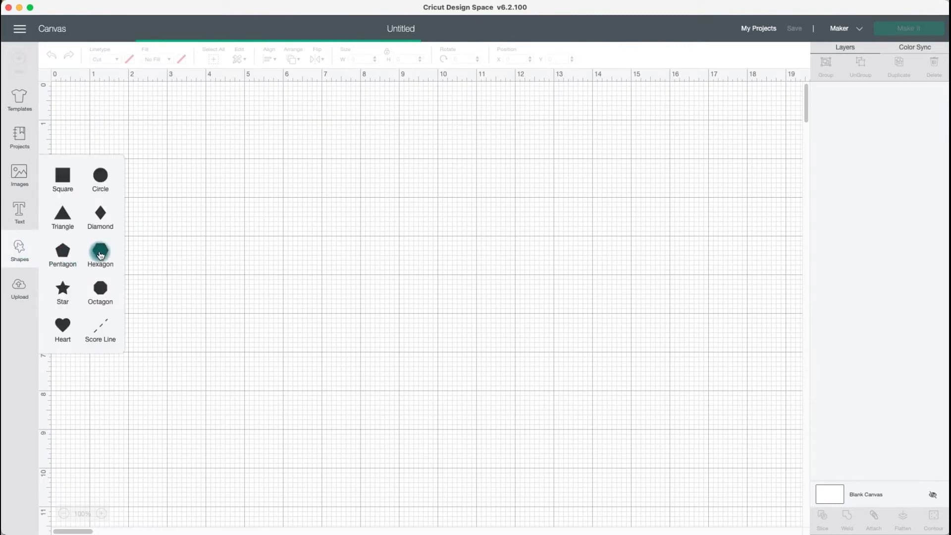
pyautogui.click(68, 287)
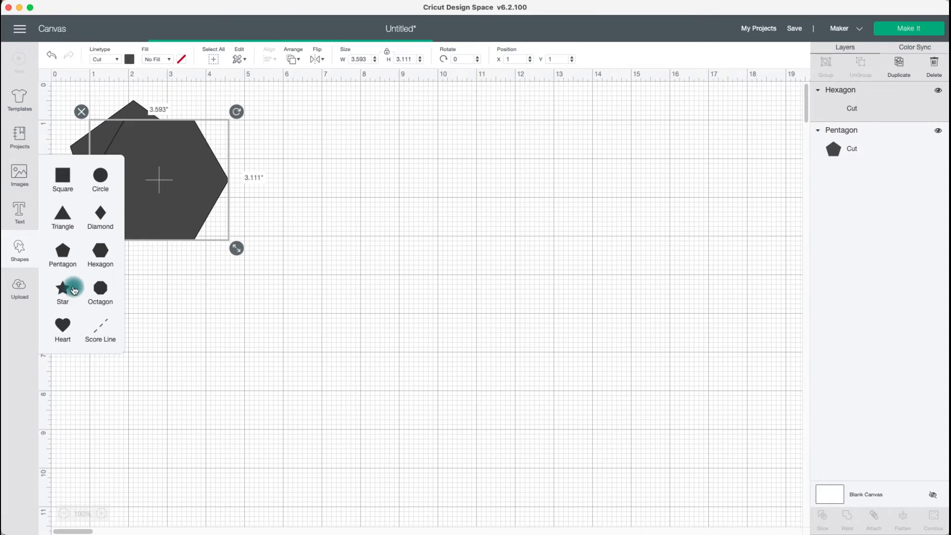
pyautogui.click(102, 327)
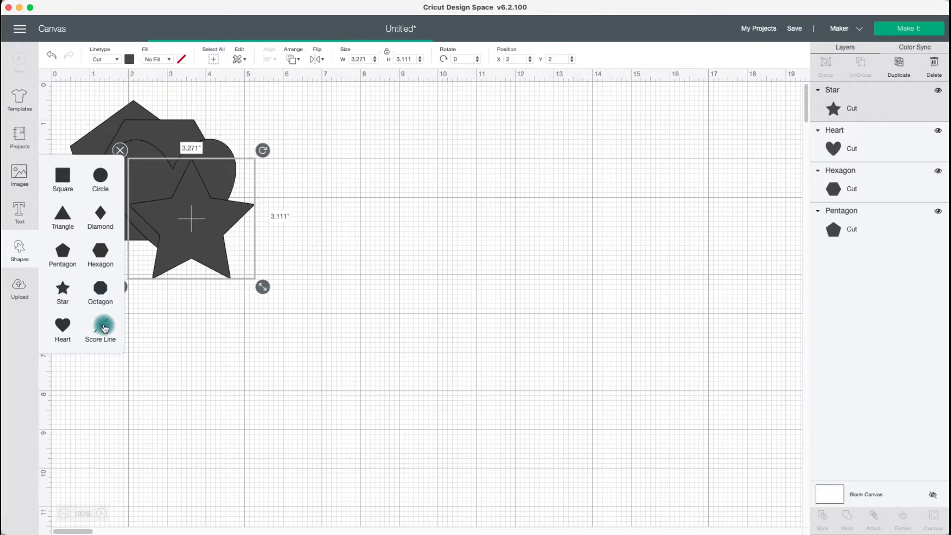
pyautogui.click(301, 281)
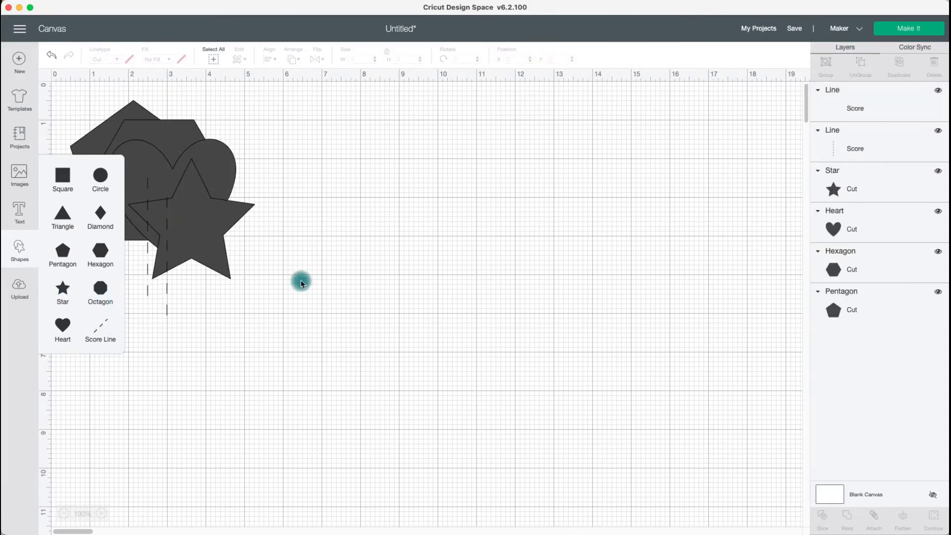
# Spread the score lines, star, heart, hexagon and pentagon apart, placing the pentagon at about X 2.35, Y 0.85.
pyautogui.moveTo(168, 254); pyautogui.dragTo(483, 256)
pyautogui.moveTo(148, 233); pyautogui.dragTo(526, 263)
pyautogui.moveTo(196, 227); pyautogui.dragTo(379, 254)
pyautogui.moveTo(238, 223); pyautogui.dragTo(273, 390)
pyautogui.moveTo(193, 179); pyautogui.dragTo(643, 231)
pyautogui.moveTo(187, 162); pyautogui.dragTo(259, 177)
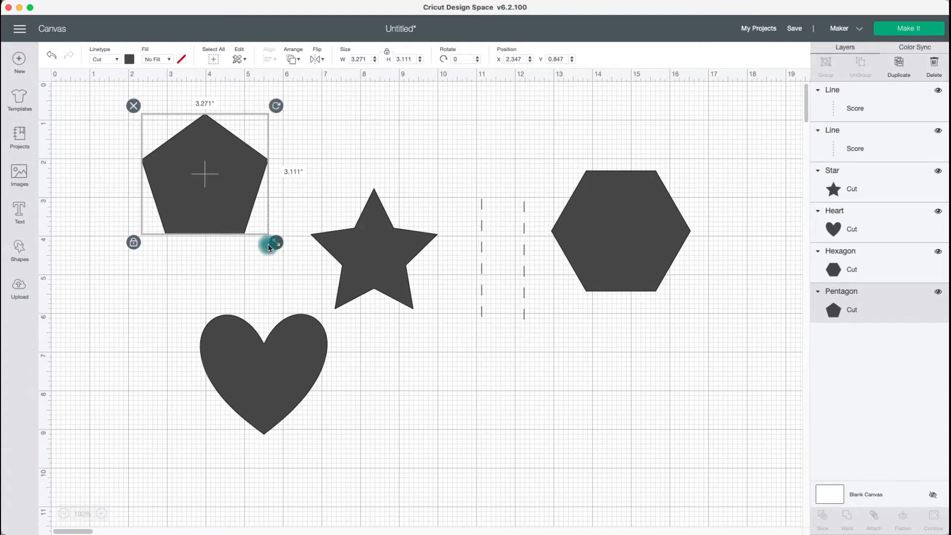
# Unlock and relock the pentagon's proportions, and delete the pentagon from the canvas.
pyautogui.click(128, 247)
pyautogui.click(177, 213)
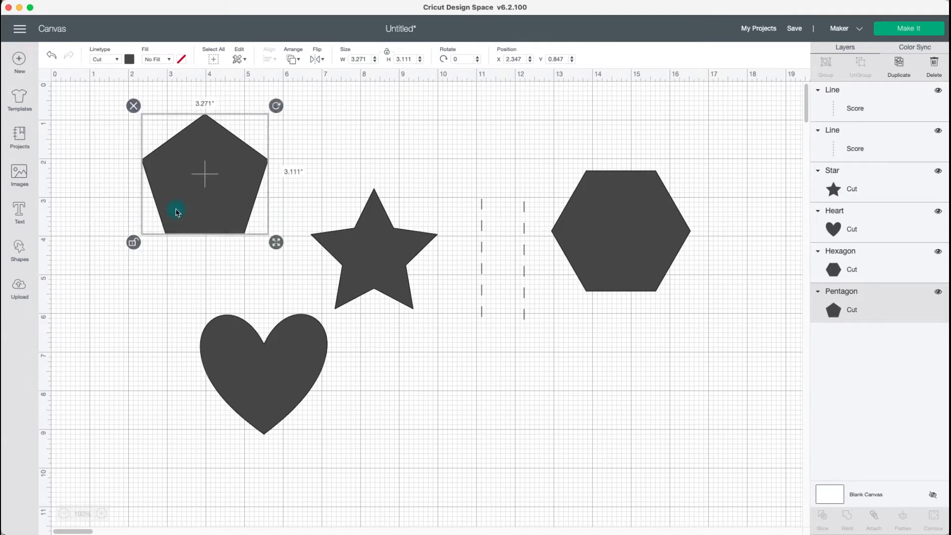
pyautogui.click(134, 242)
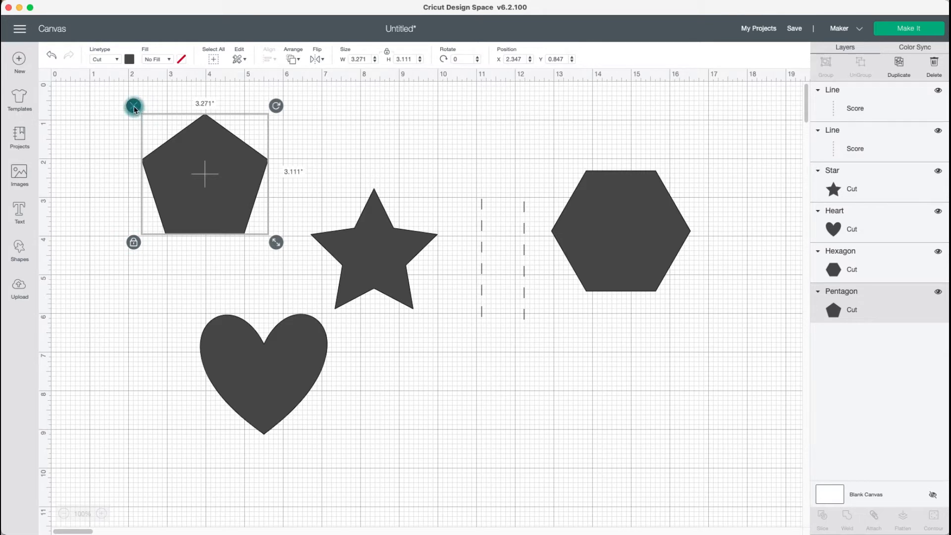
pyautogui.click(133, 106)
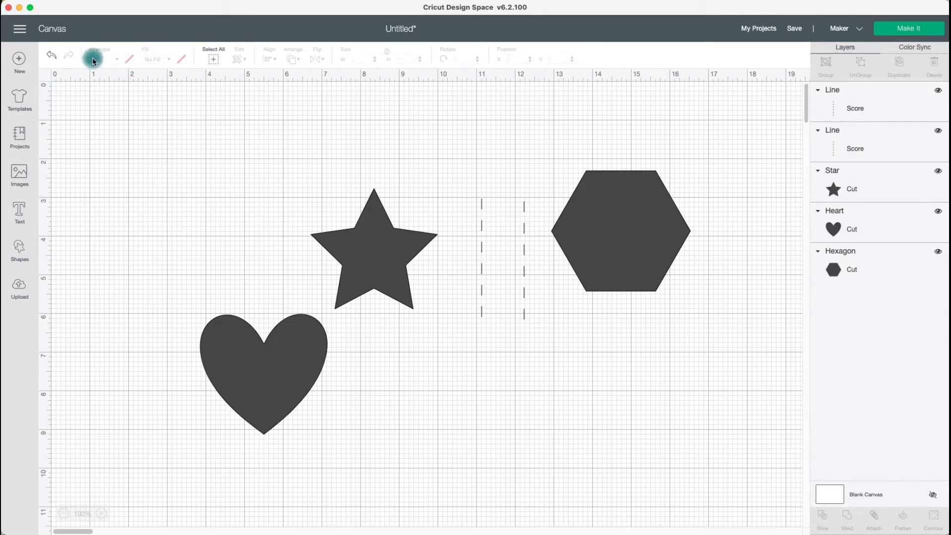
# Undo the hexagon and heart moves, and redo both of them.
pyautogui.click(54, 59)
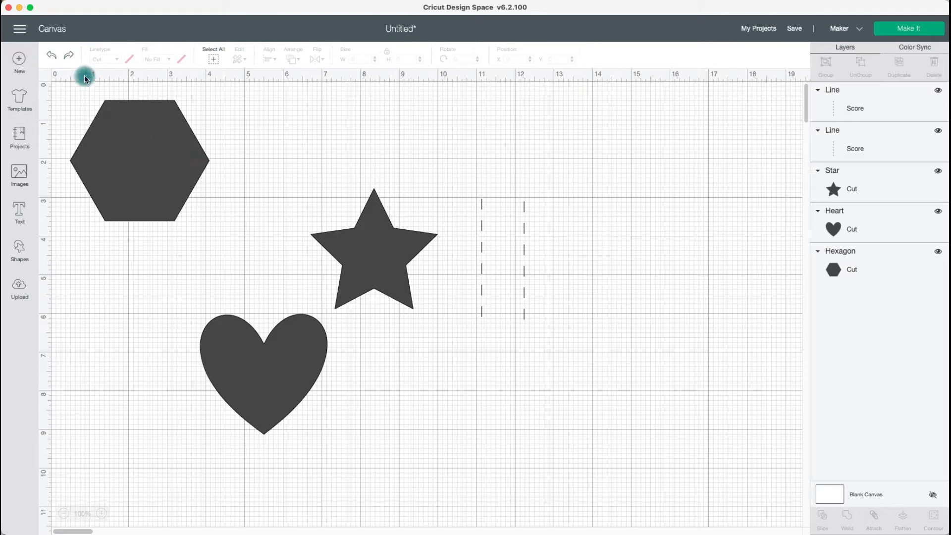
pyautogui.click(53, 58)
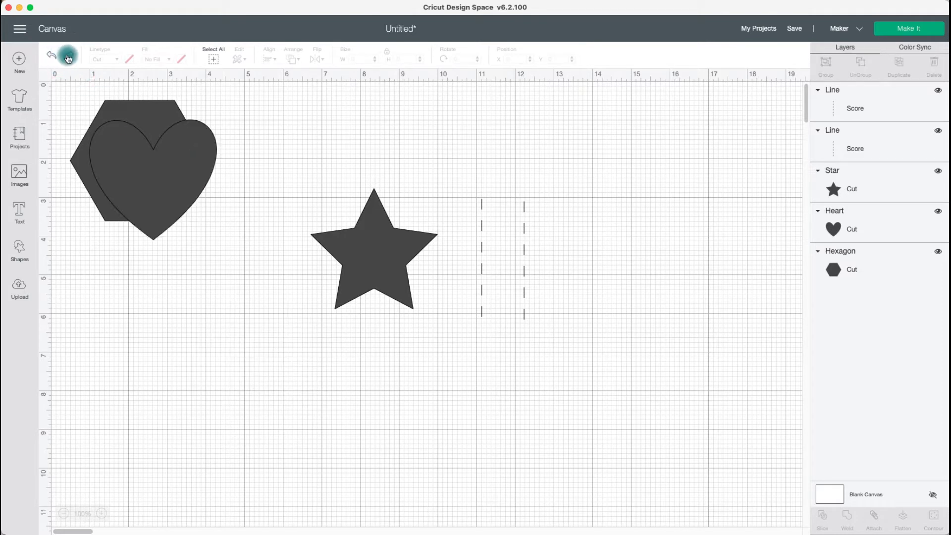
pyautogui.click(68, 56)
pyautogui.click(69, 58)
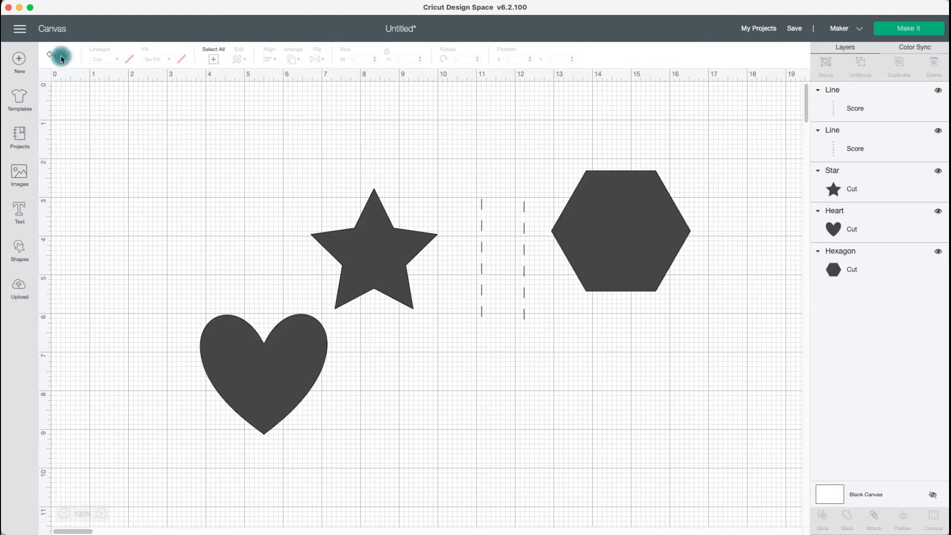
# Undo the moves of the hexagon, heart and star.
pyautogui.click(54, 59)
pyautogui.click(53, 59)
pyautogui.click(54, 59)
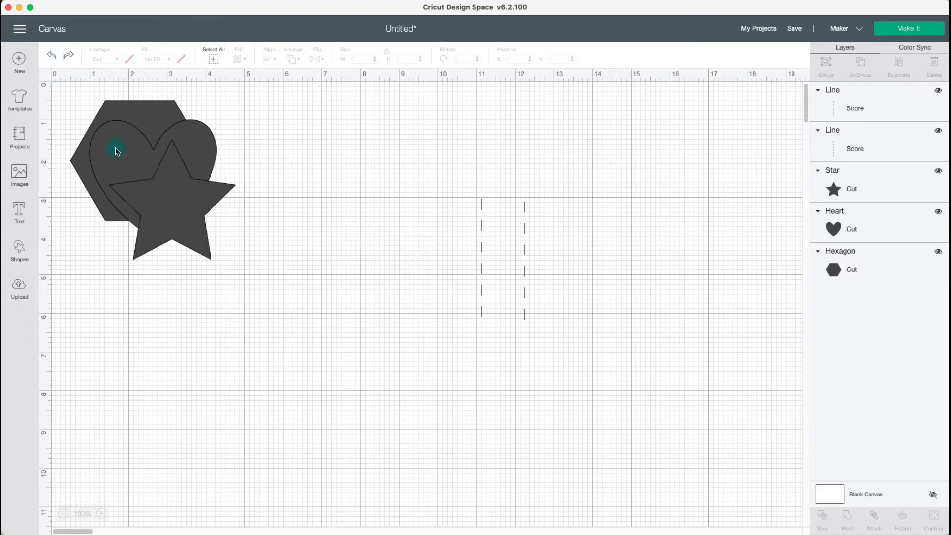
# Move the star to about X 5.22, Y 1.74, with the hexagon to its right and the heart to its lower left.
pyautogui.moveTo(165, 197); pyautogui.dragTo(315, 240)
pyautogui.moveTo(170, 179); pyautogui.dragTo(475, 214)
pyautogui.moveTo(344, 329); pyautogui.dragTo(329, 220)
# Add a triangle to the canvas and place it below the star at about X 6.64, Y 5.76.
pyautogui.click(19, 246)
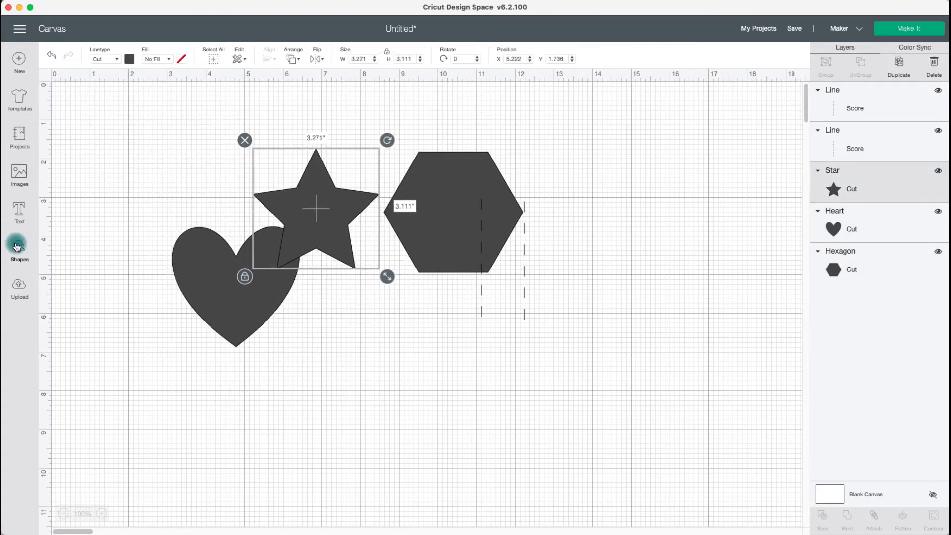
pyautogui.click(62, 215)
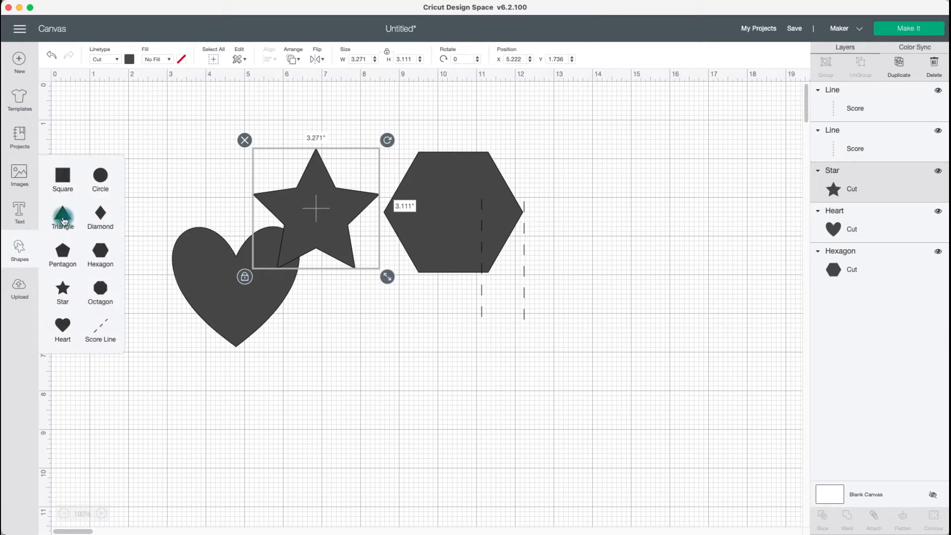
pyautogui.moveTo(282, 317); pyautogui.dragTo(405, 405)
# Rotate the triangle to about 40.72 degrees and undo the rotation.
pyautogui.moveTo(454, 296); pyautogui.dragTo(474, 363)
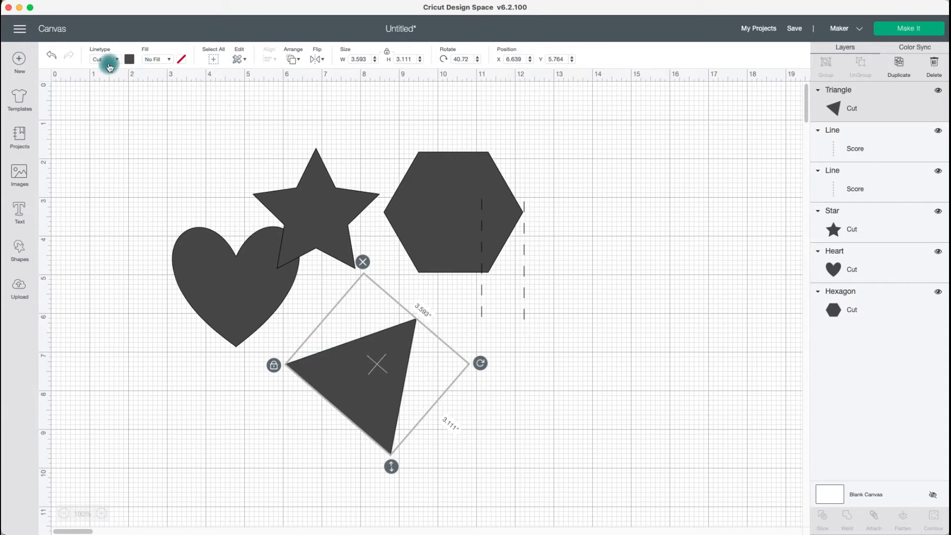
pyautogui.click(50, 61)
pyautogui.click(427, 406)
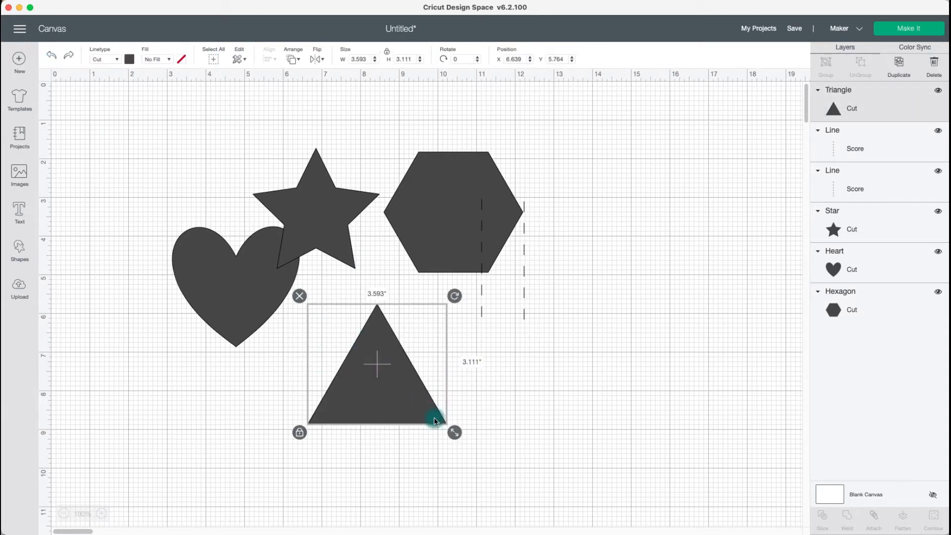
# With proportions locked, enlarge the triangle to about 7.22 × 6.25 in and shrink it to about 3.67 × 3.18 in.
pyautogui.moveTo(456, 436); pyautogui.dragTo(597, 488)
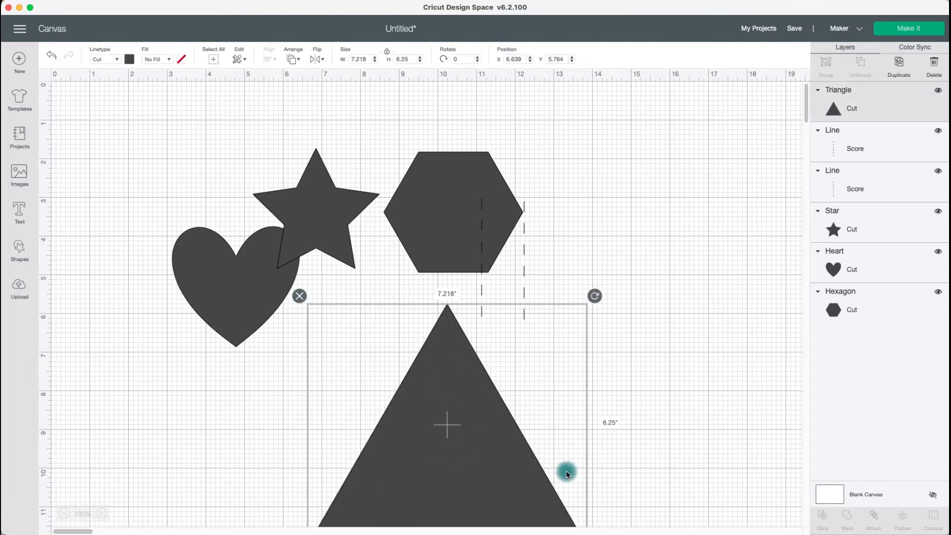
pyautogui.scroll(-5, 520, 458)
pyautogui.moveTo(590, 403); pyautogui.dragTo(400, 289)
pyautogui.scroll(1, 400, 289)
# Stretch the triangle with unlocked proportions to about 7.27 × 6.54 in, and move it to about X 6.5, Y 6.53.
pyautogui.click(297, 296)
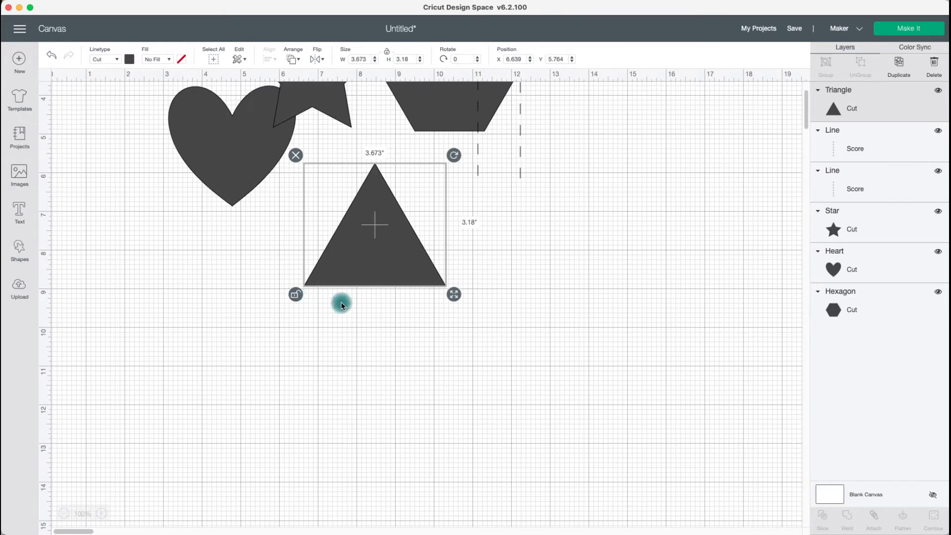
pyautogui.moveTo(453, 299); pyautogui.dragTo(593, 424)
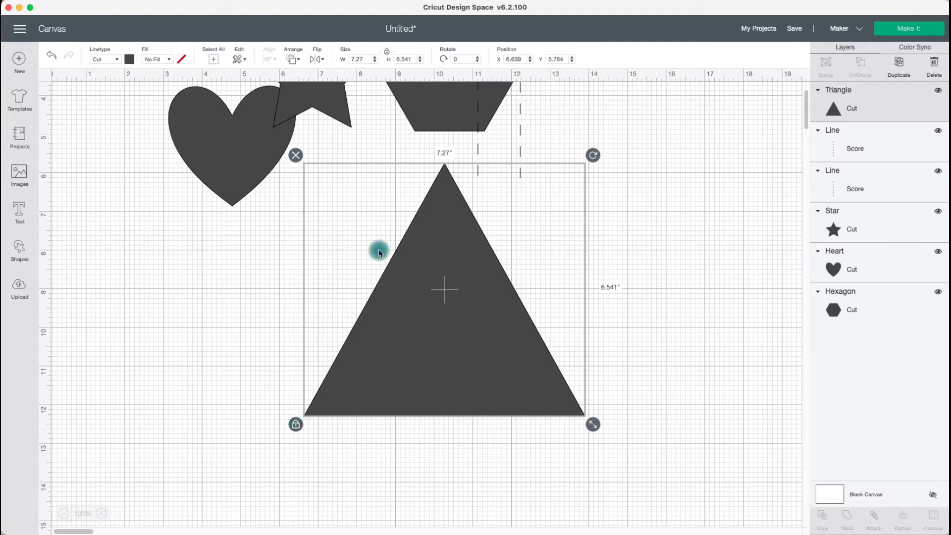
pyautogui.moveTo(425, 325); pyautogui.dragTo(424, 325)
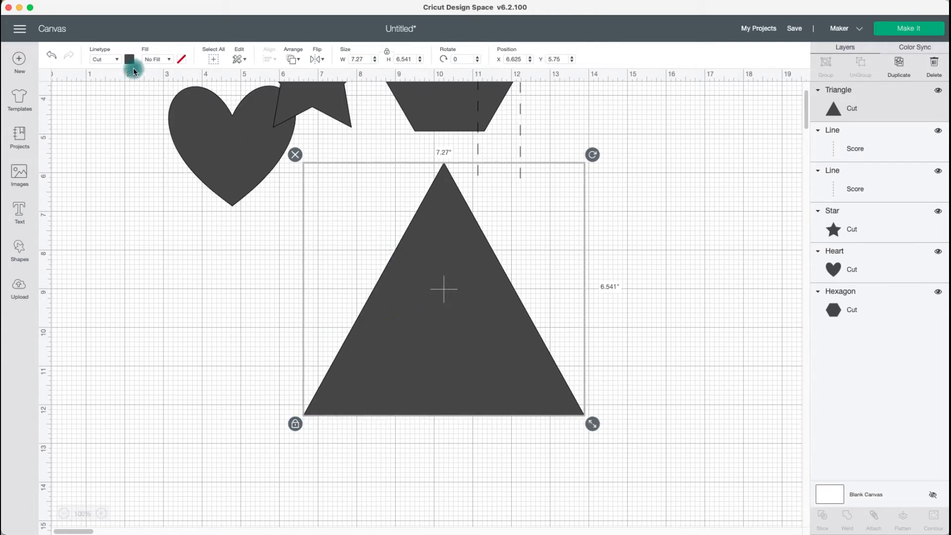
pyautogui.moveTo(436, 307); pyautogui.dragTo(431, 337)
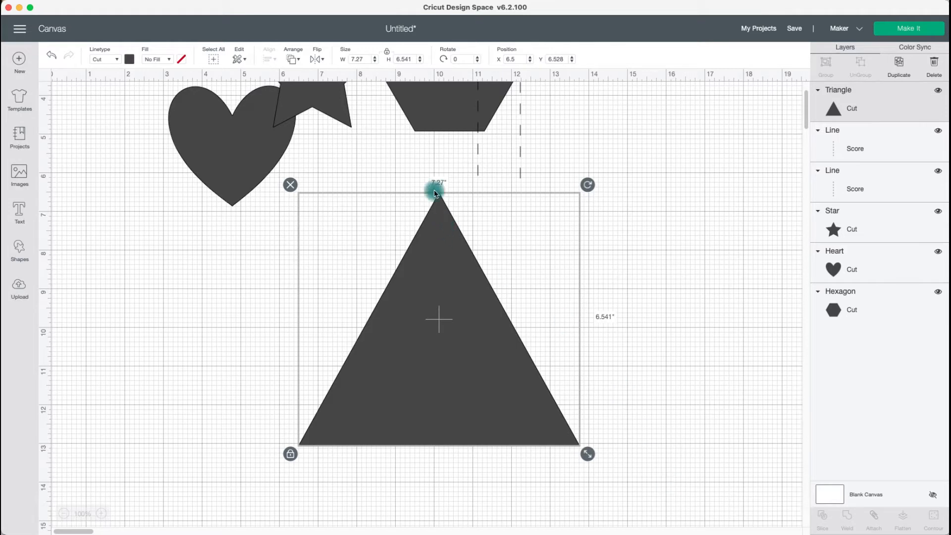
# Change the triangle's linetype to Draw and deselect it.
pyautogui.click(114, 62)
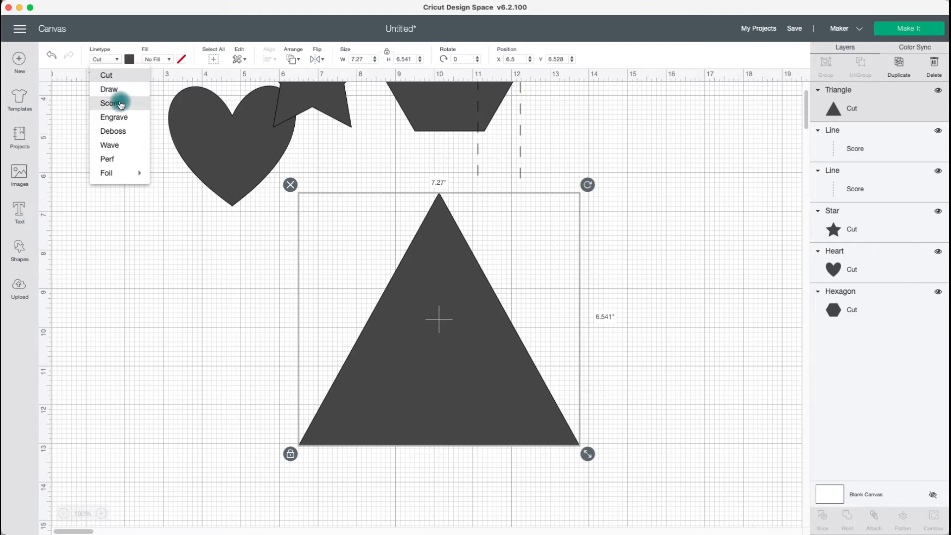
pyautogui.moveTo(110, 175)
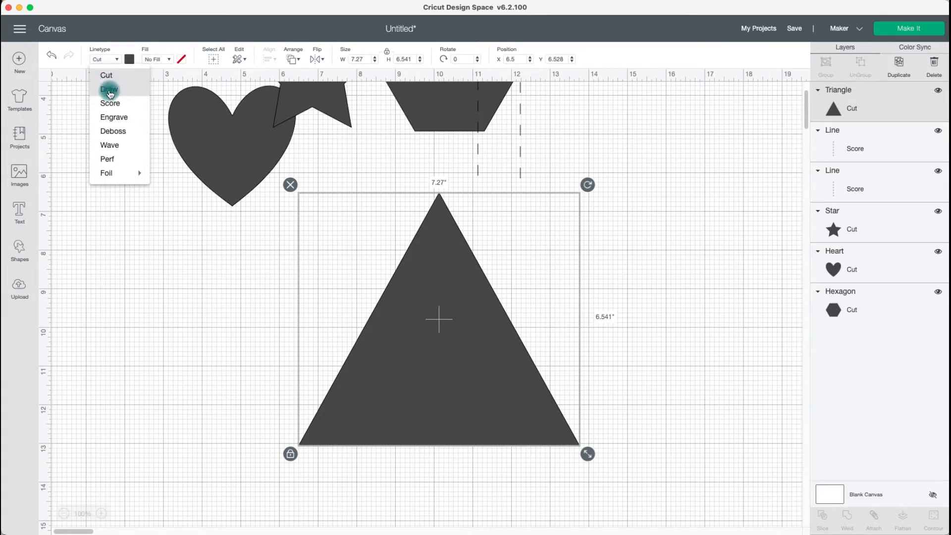
pyautogui.click(110, 93)
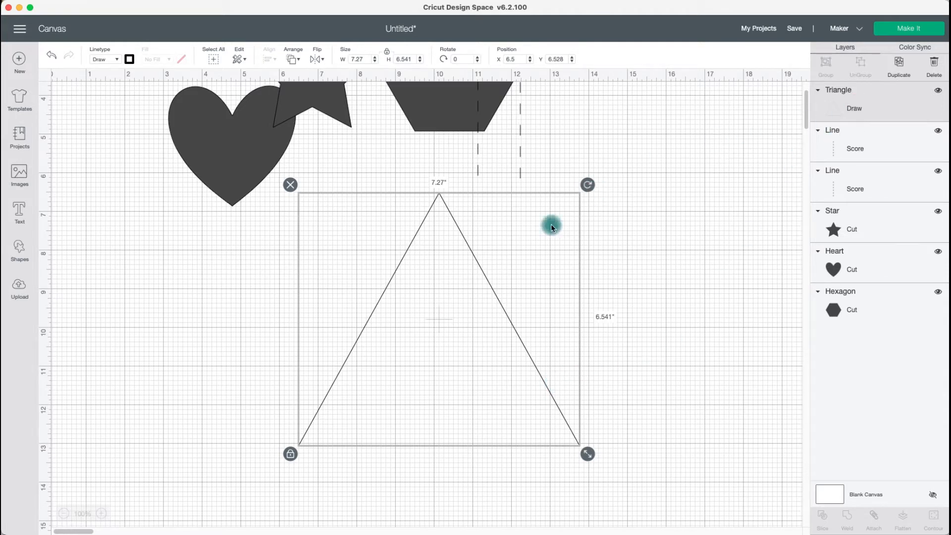
pyautogui.click(686, 353)
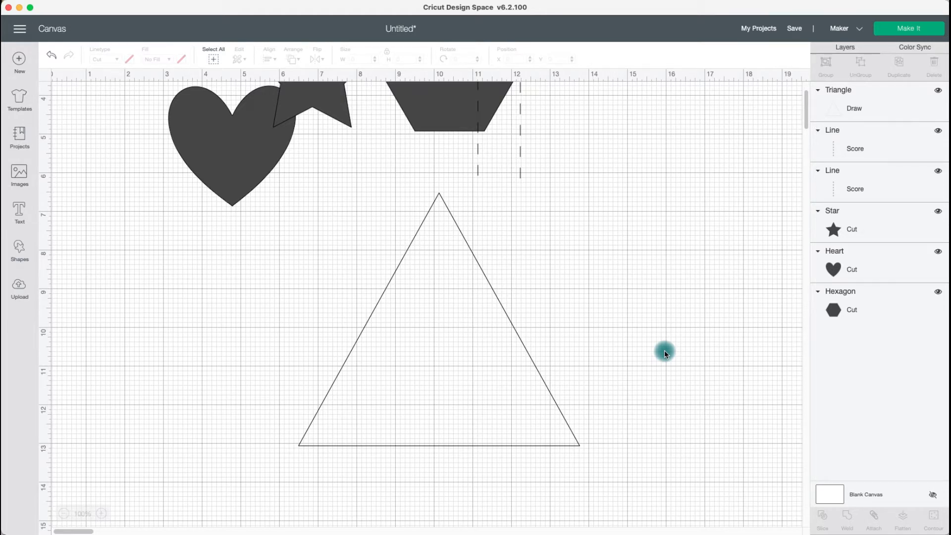
# Duplicate the Draw triangle, and set the copy's linetype to Cut with a white material color.
pyautogui.scroll(-1, 664, 350)
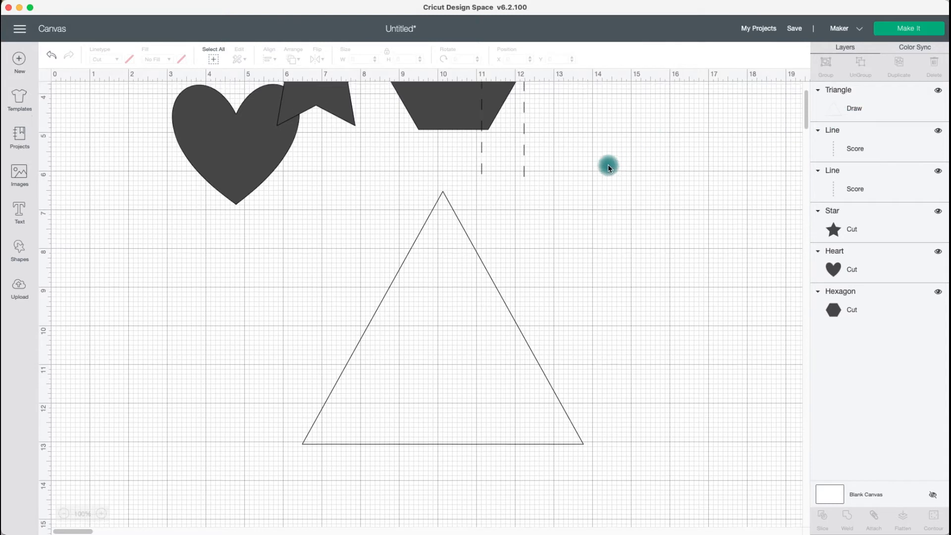
pyautogui.scroll(5, 607, 165)
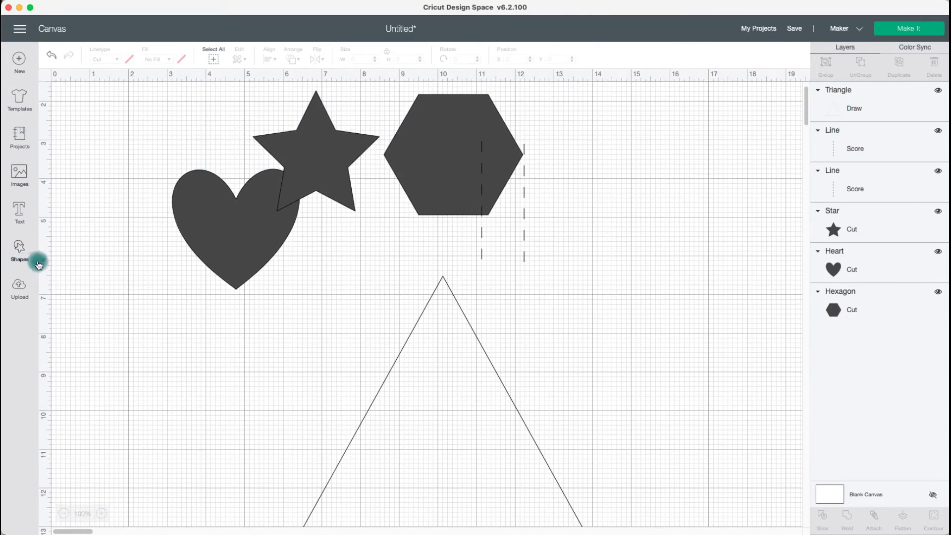
pyautogui.click(850, 113)
pyautogui.click(899, 63)
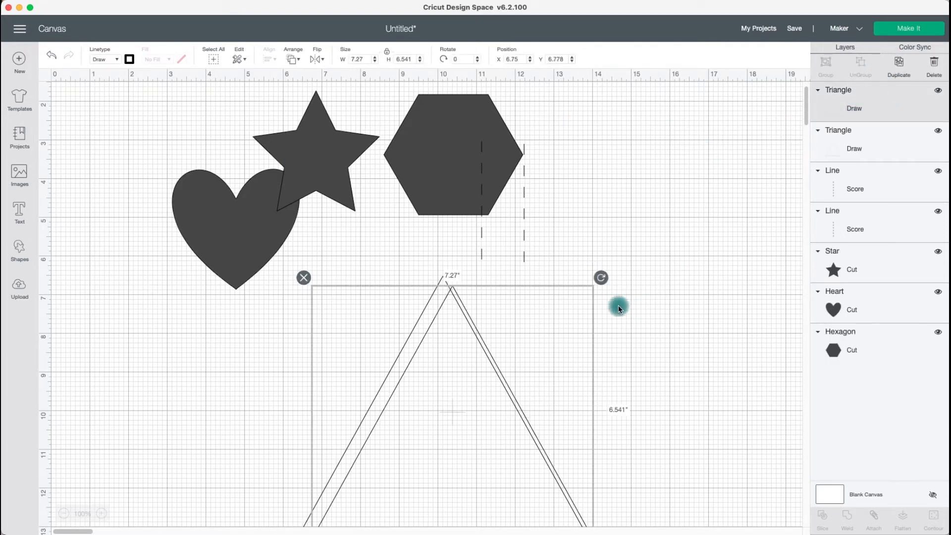
pyautogui.click(104, 60)
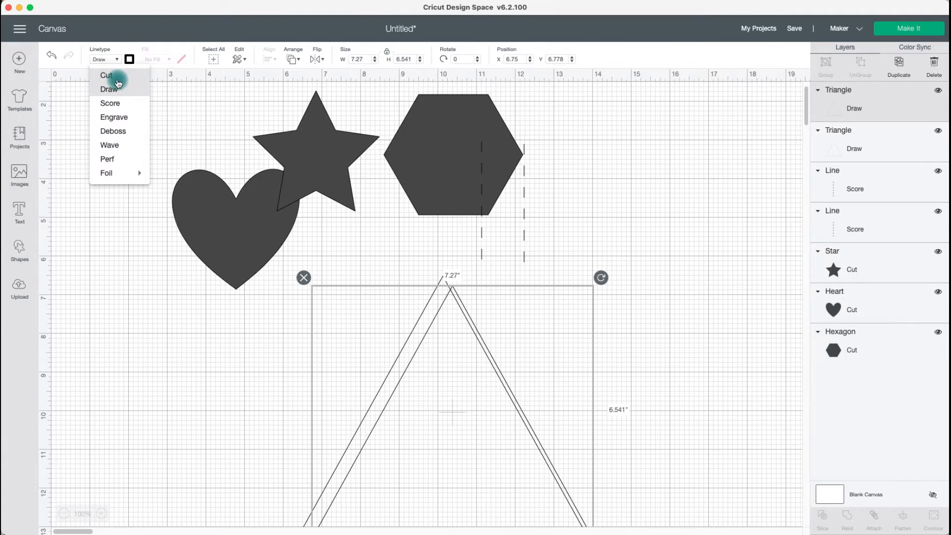
pyautogui.click(115, 79)
pyautogui.click(126, 60)
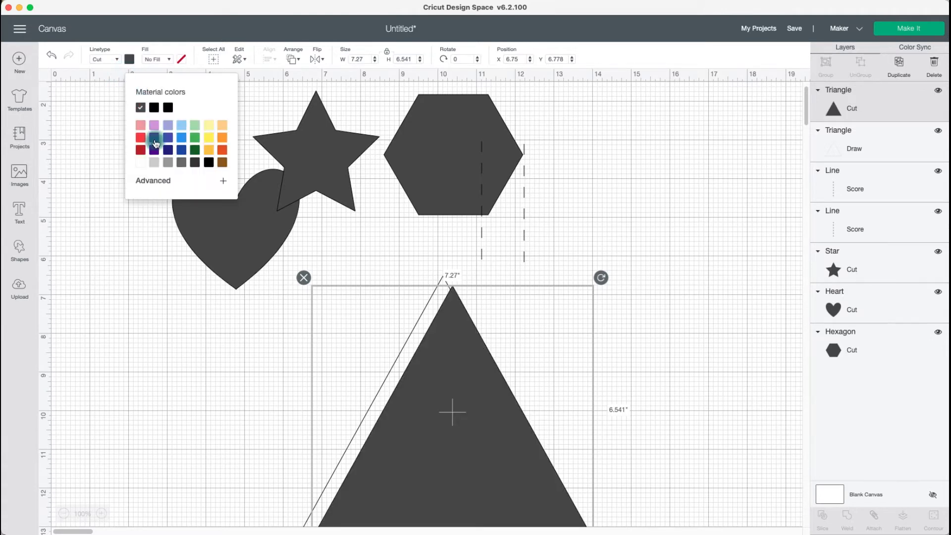
pyautogui.click(160, 167)
# Enlarge the white triangle to about 7.98 × 7.18 in and position it over the Draw triangle.
pyautogui.moveTo(448, 340); pyautogui.dragTo(437, 324)
pyautogui.scroll(-10, 433, 312)
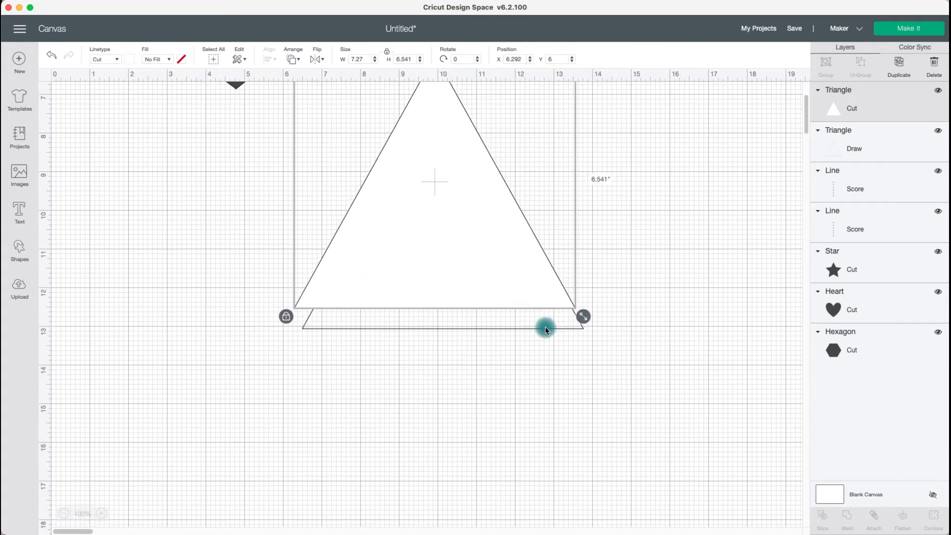
pyautogui.moveTo(583, 262); pyautogui.dragTo(611, 277)
pyautogui.click(563, 261)
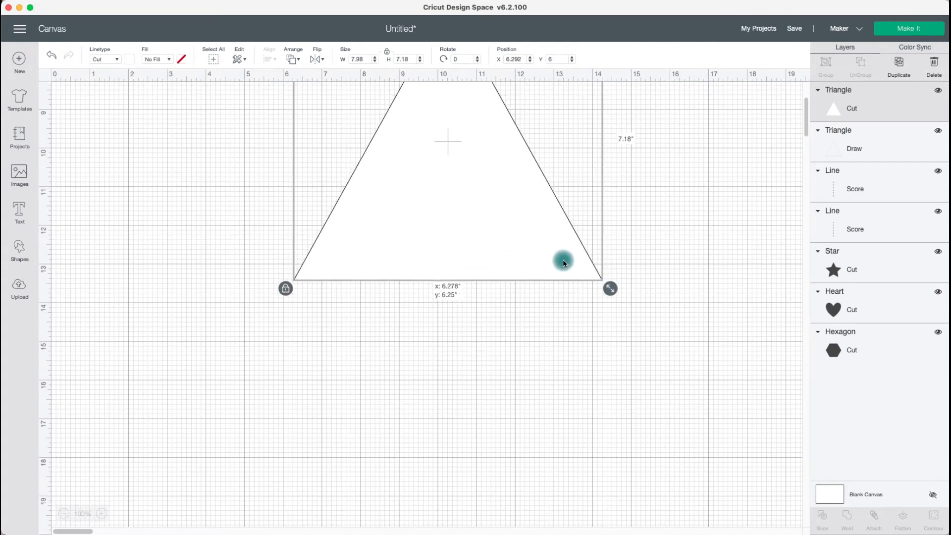
# Send the white triangle to the back and center the Draw triangle inside it at about X 6.65, Y 6.76.
pyautogui.scroll(10, 388, 153)
pyautogui.click(293, 59)
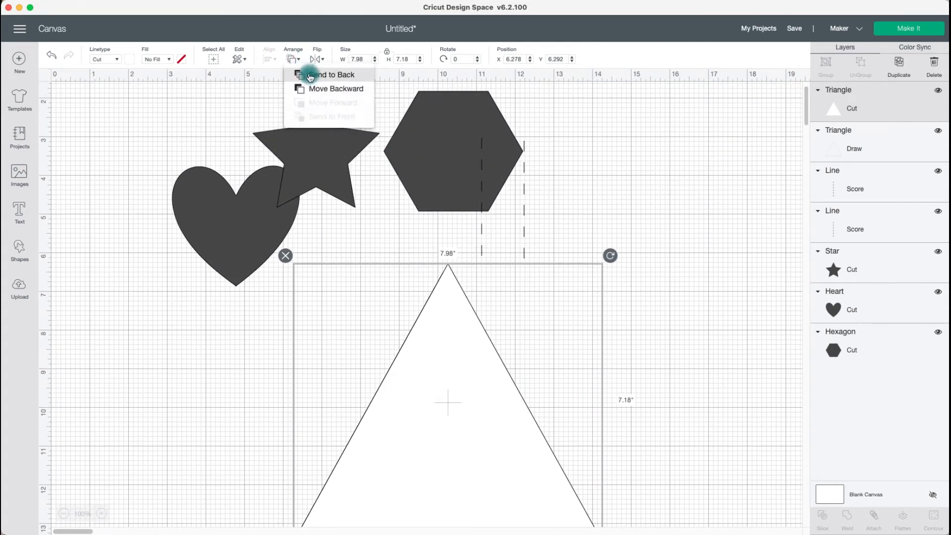
pyautogui.click(319, 76)
pyautogui.moveTo(484, 385); pyautogui.dragTo(486, 402)
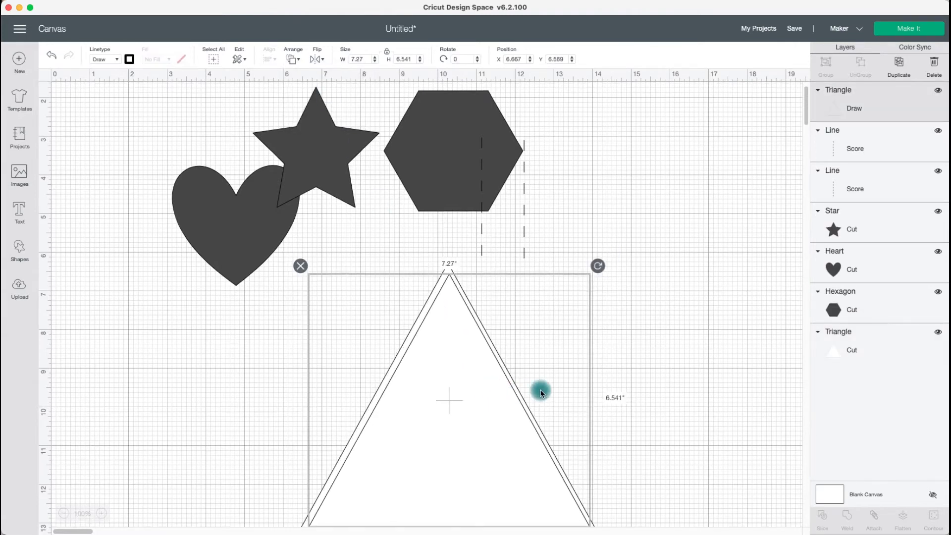
pyautogui.scroll(-5, 569, 395)
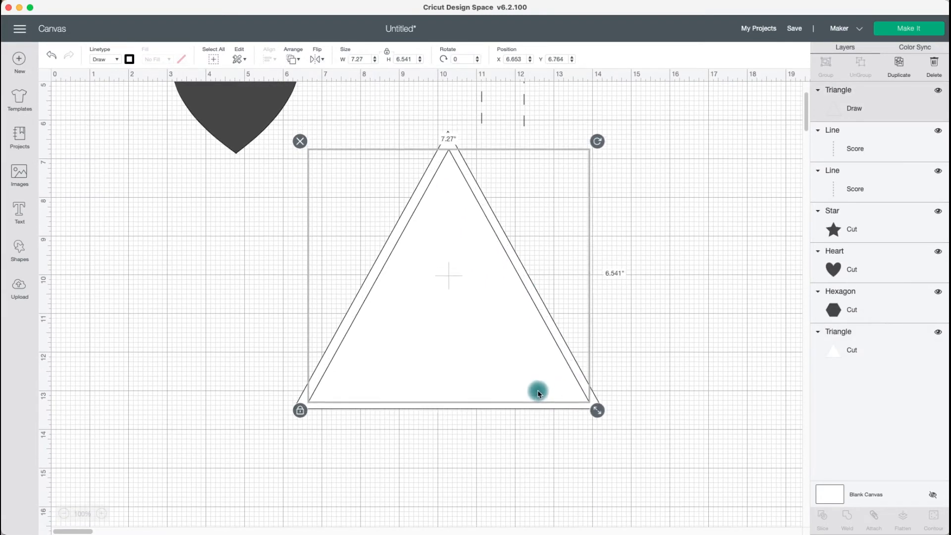
# Select both the Draw triangle and the white Cut triangle, and attach them.
pyautogui.click(645, 387)
pyautogui.moveTo(644, 416); pyautogui.dragTo(523, 381)
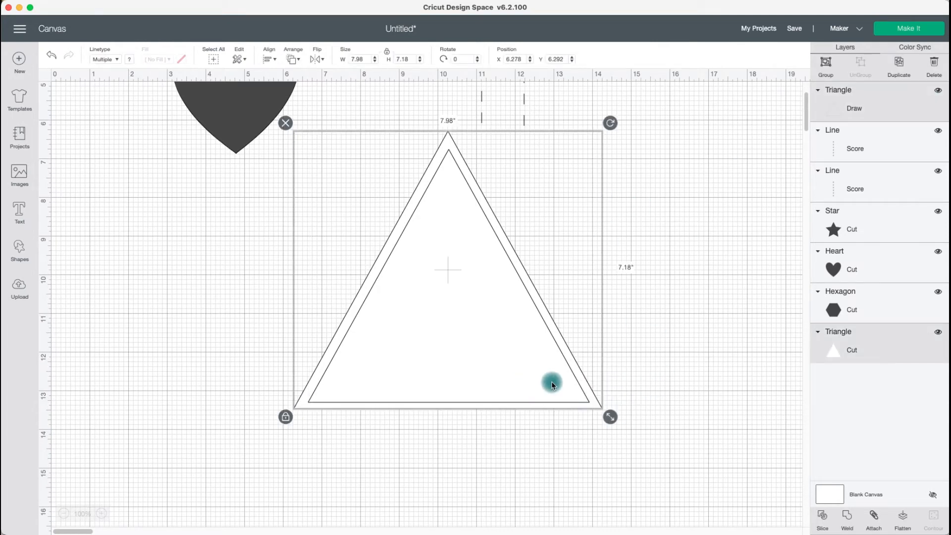
pyautogui.click(874, 519)
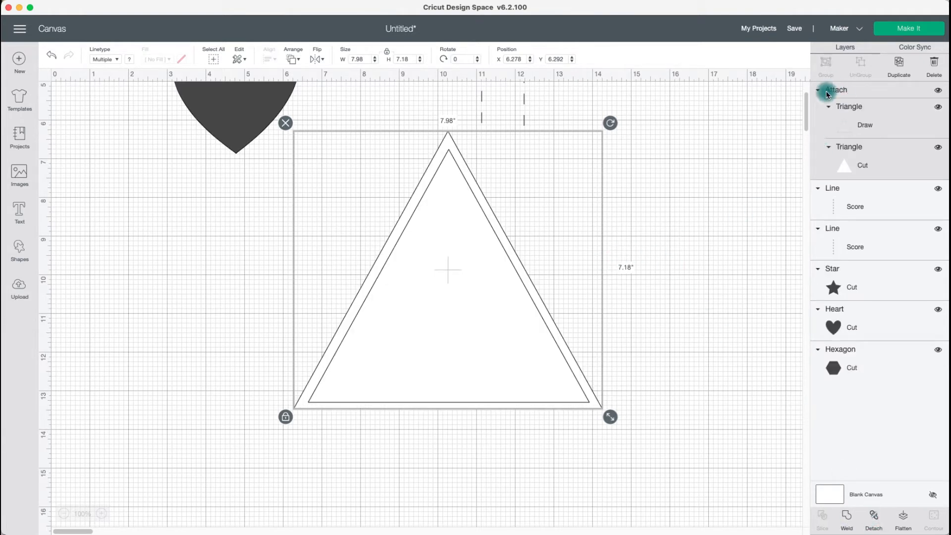
# Move the attached triangles together as one unit to about X 6.21, Y 6.49.
pyautogui.click(885, 157)
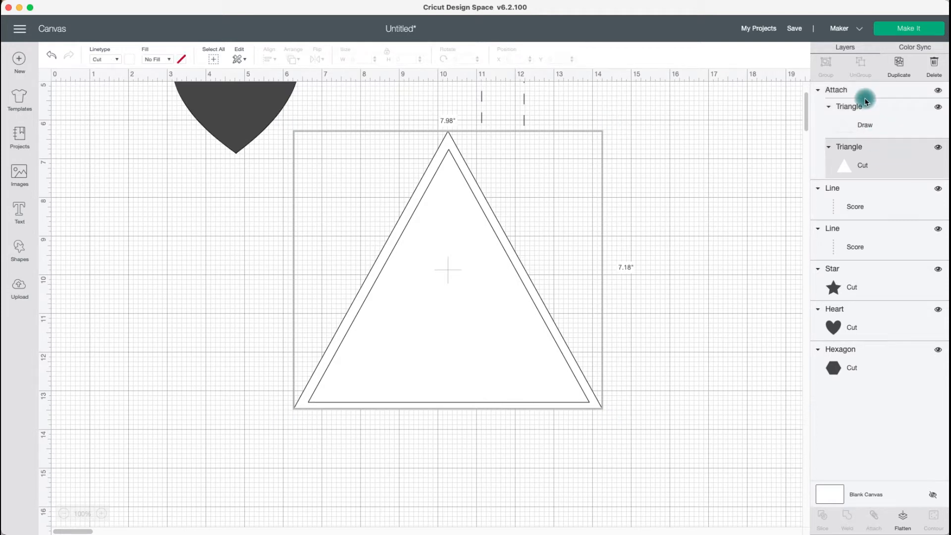
pyautogui.click(479, 298)
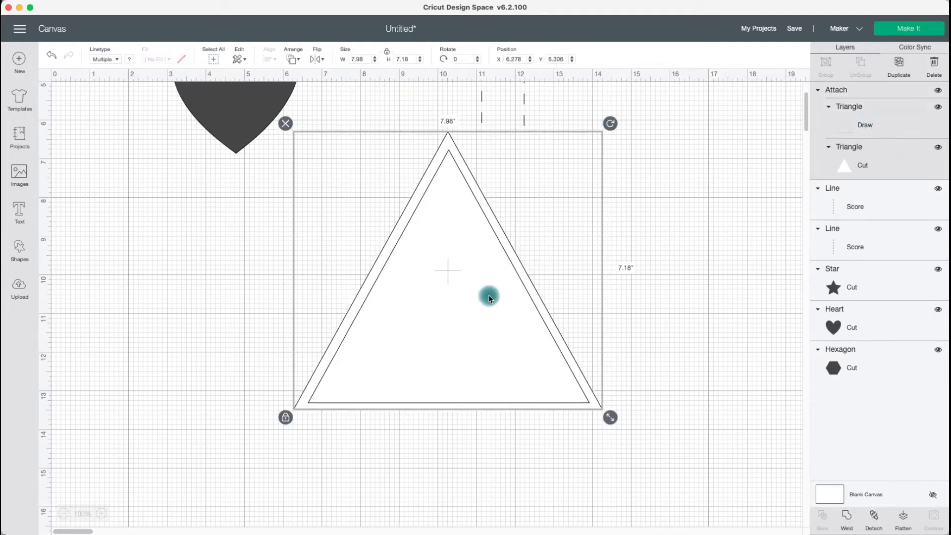
pyautogui.click(641, 292)
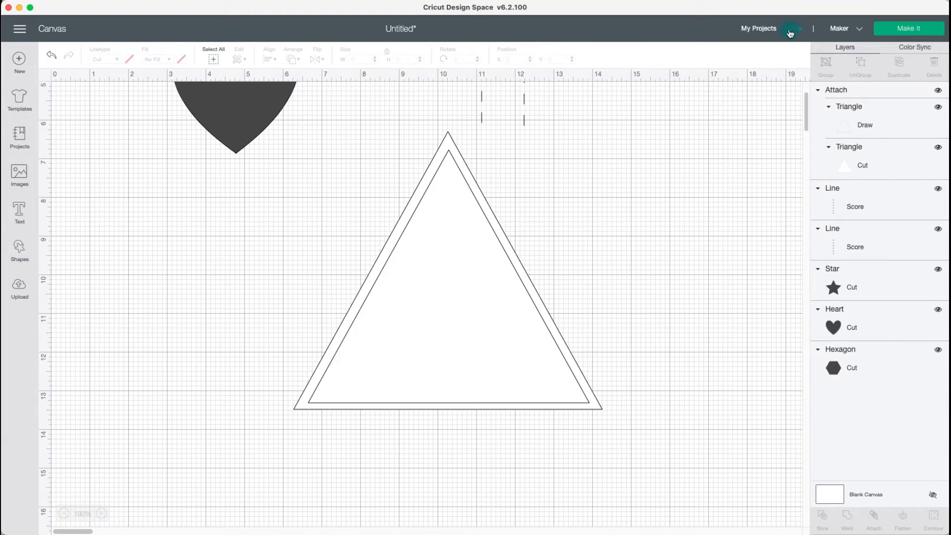
pyautogui.moveTo(525, 323); pyautogui.dragTo(505, 328)
pyautogui.click(695, 294)
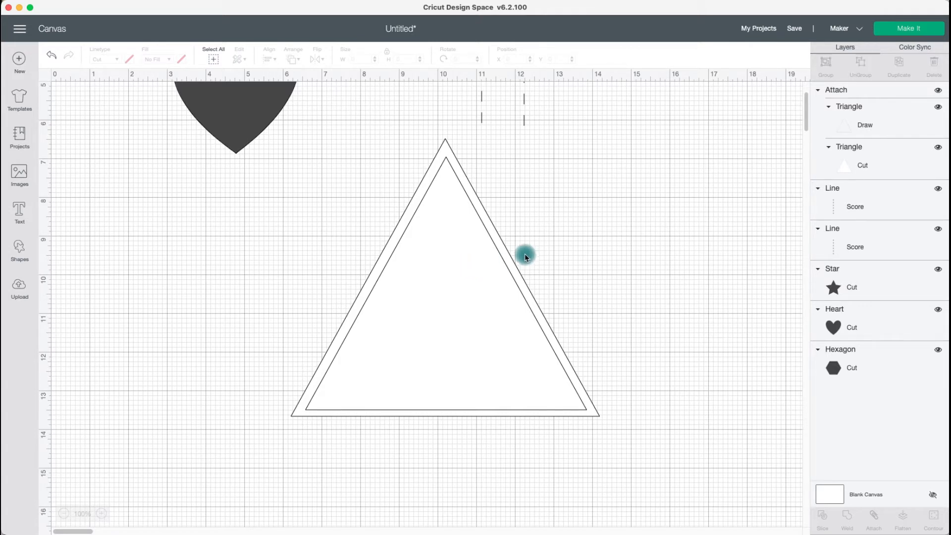
pyautogui.click(559, 234)
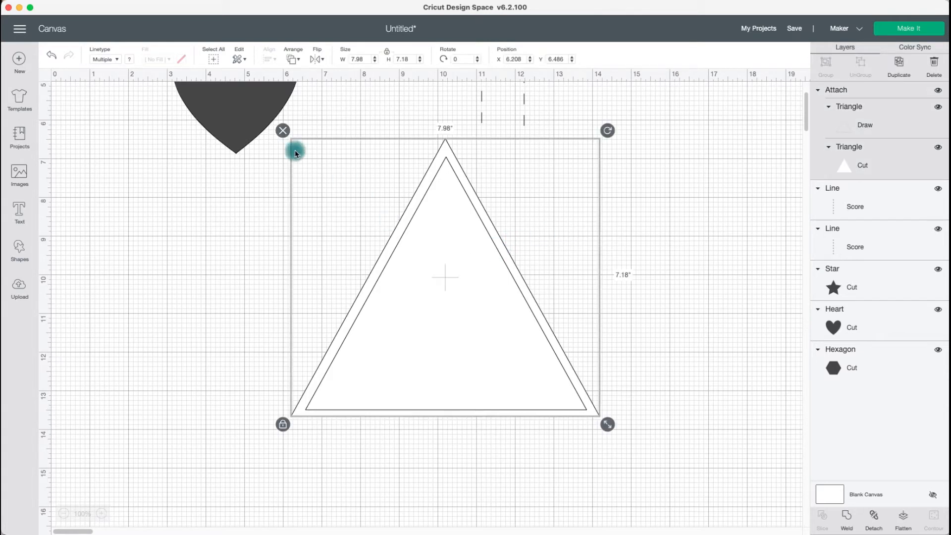
# Undo the attaching, arranging, resizing and duplicating until only the single Draw triangle remains, and select that triangle.
pyautogui.click(50, 55)
pyautogui.click(50, 55)
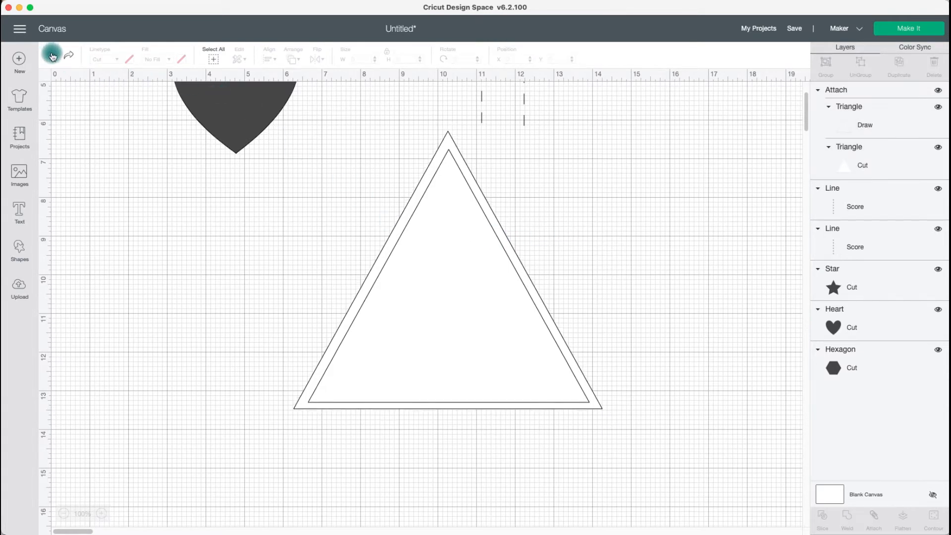
pyautogui.click(54, 58)
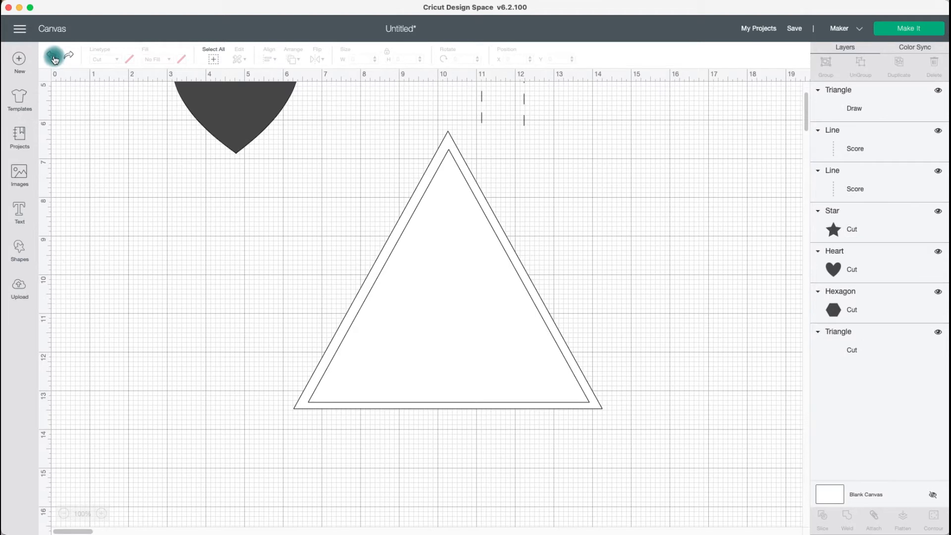
pyautogui.click(53, 59)
pyautogui.click(54, 59)
pyautogui.click(53, 58)
pyautogui.click(53, 59)
pyautogui.click(53, 59)
pyautogui.click(53, 58)
pyautogui.click(54, 59)
pyautogui.click(54, 59)
pyautogui.click(54, 58)
pyautogui.click(53, 58)
pyautogui.click(54, 59)
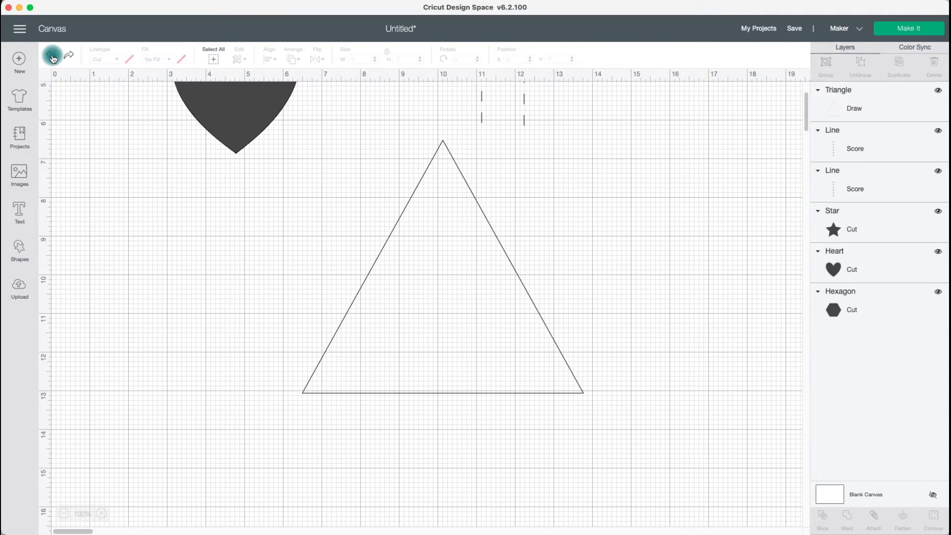
pyautogui.click(514, 320)
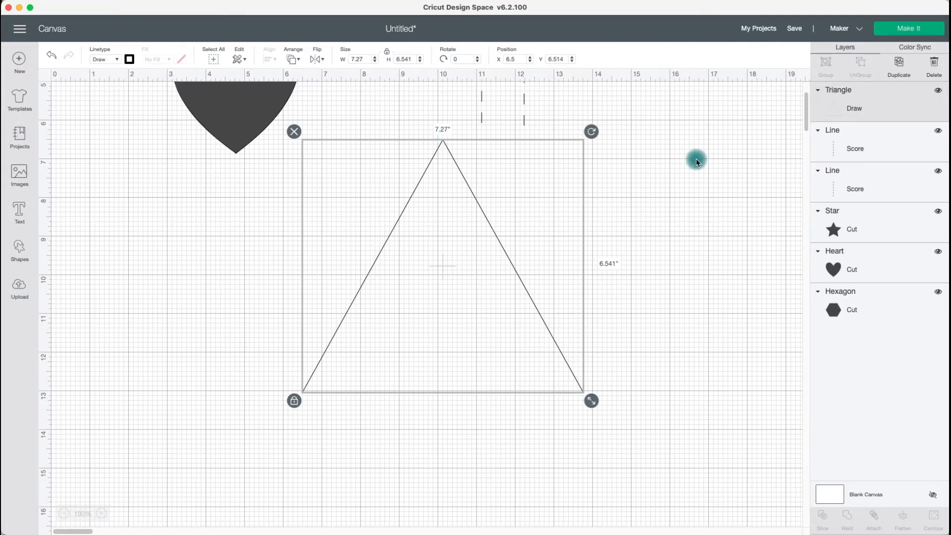
pyautogui.scroll(4, 696, 159)
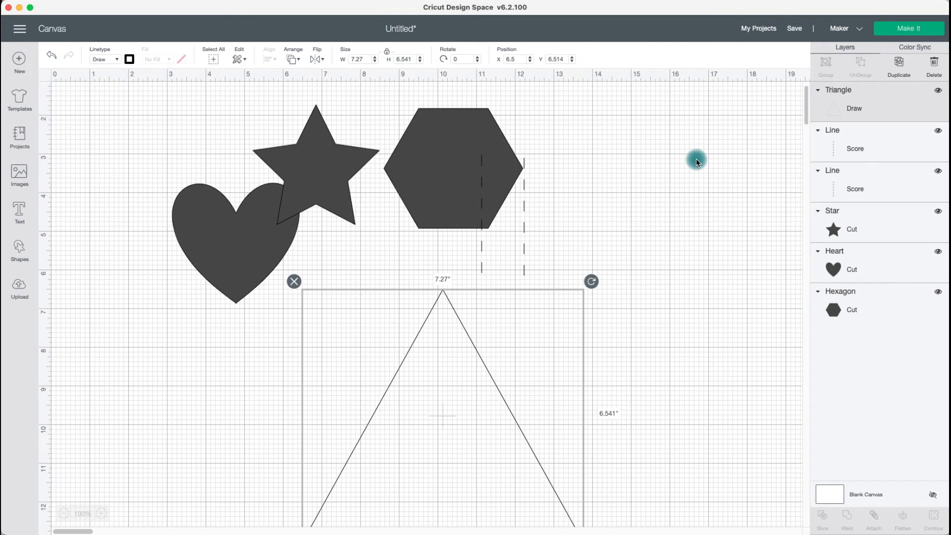
# Try the Score linetype and the Engrave linetype on the triangle.
pyautogui.click(115, 59)
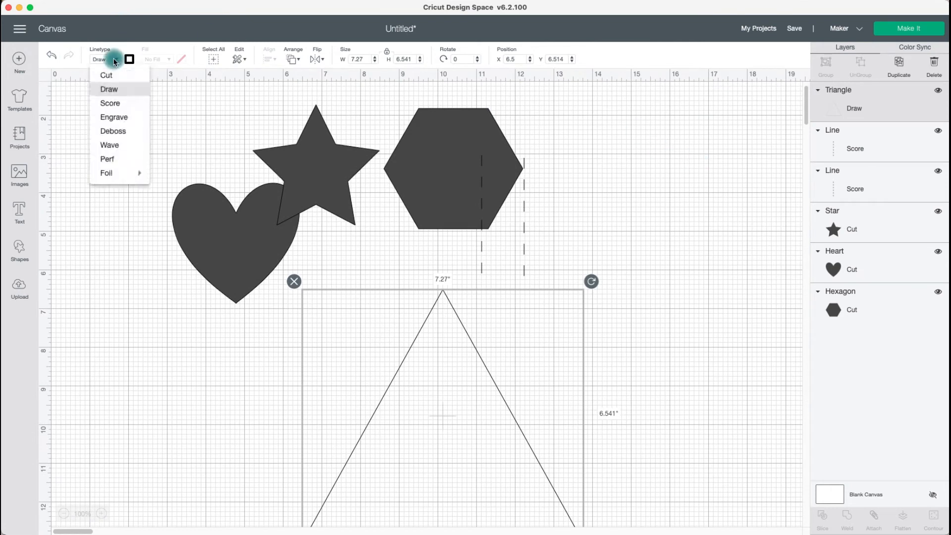
pyautogui.click(119, 103)
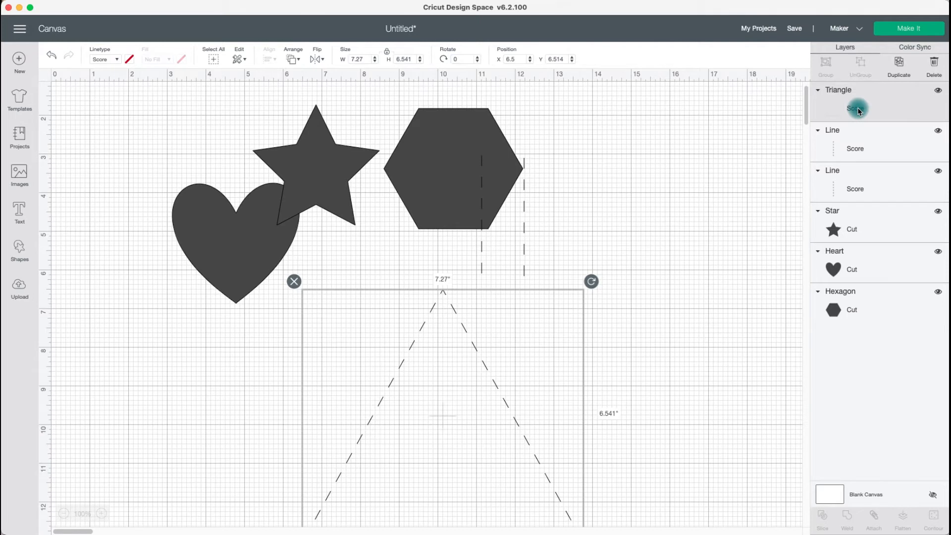
pyautogui.click(116, 59)
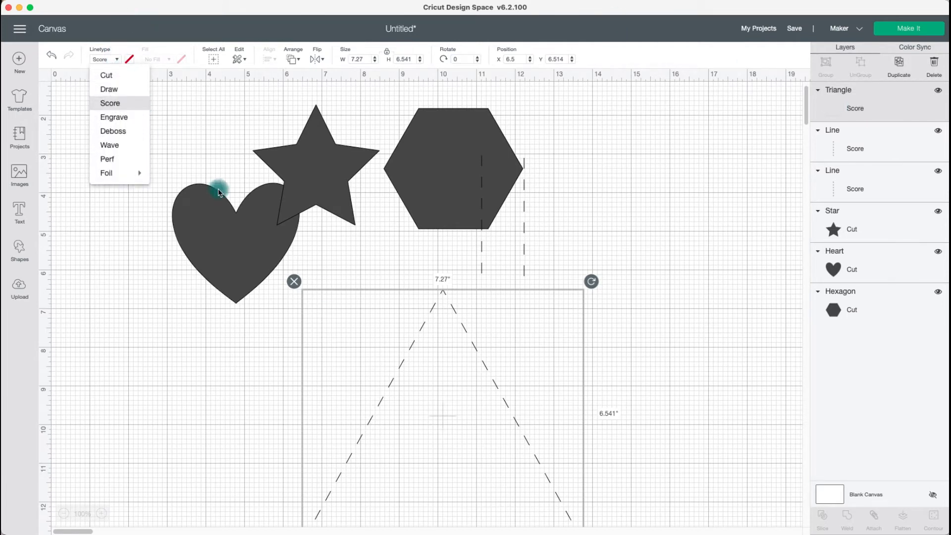
pyautogui.click(127, 123)
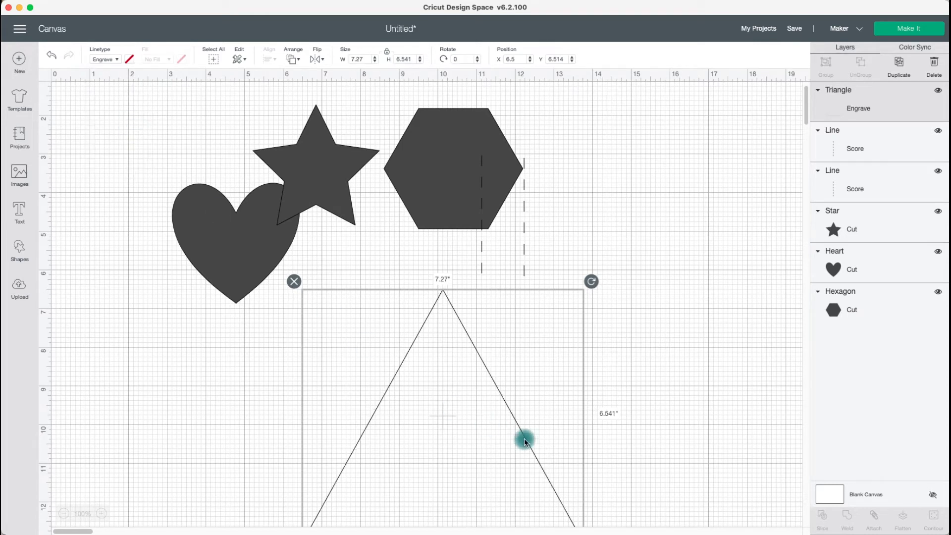
pyautogui.scroll(-1, 720, 357)
pyautogui.scroll(-1, 720, 357)
pyautogui.click(845, 102)
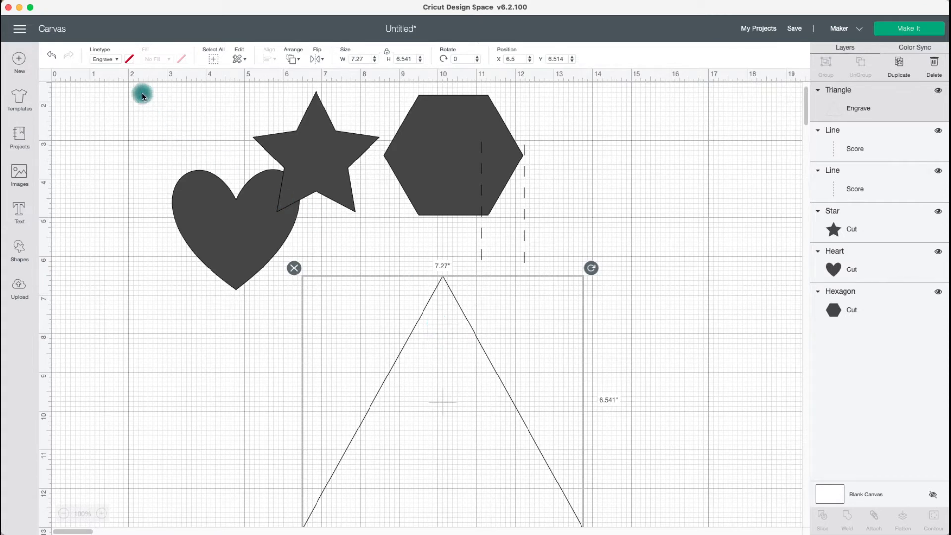
# Change the triangle's linetype to Deboss and examine its outline on the canvas.
pyautogui.click(112, 60)
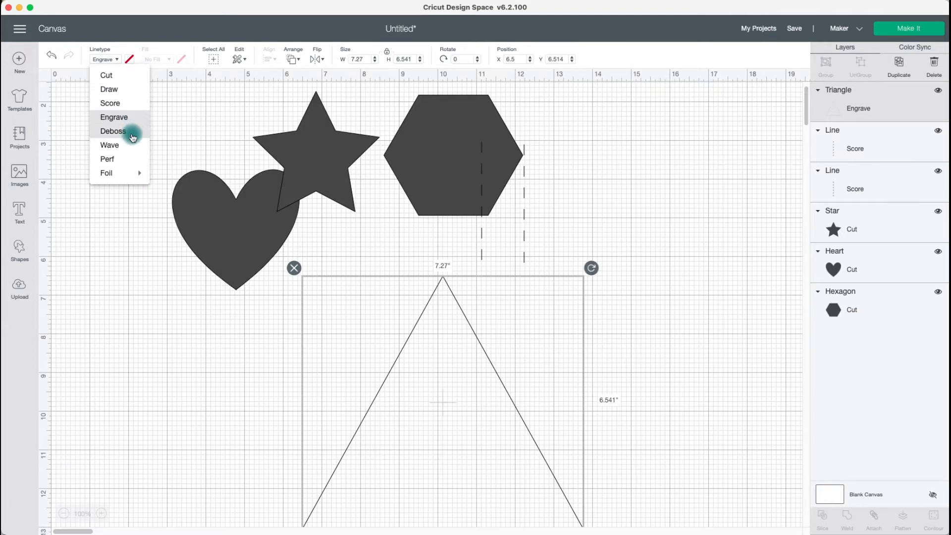
pyautogui.click(112, 132)
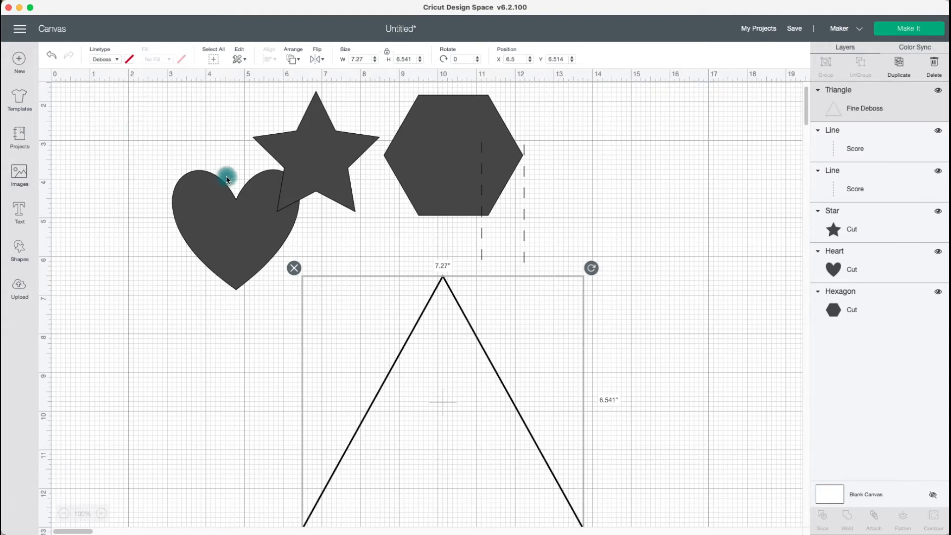
pyautogui.scroll(-5, 425, 315)
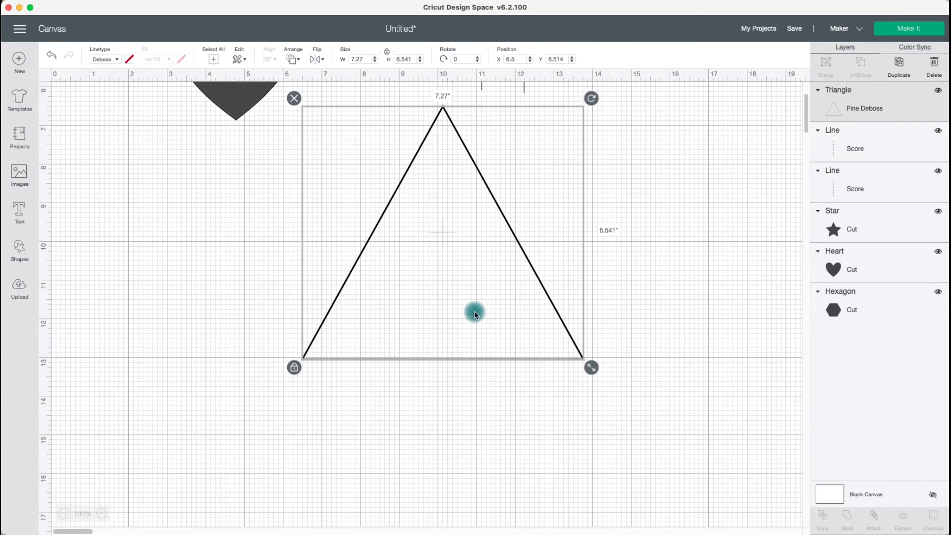
pyautogui.scroll(2, 474, 311)
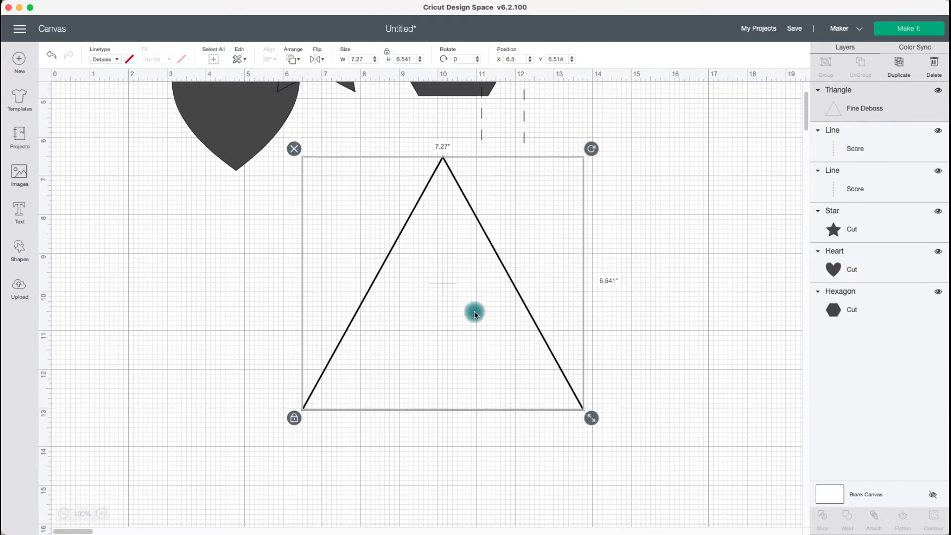
pyautogui.scroll(2, 474, 311)
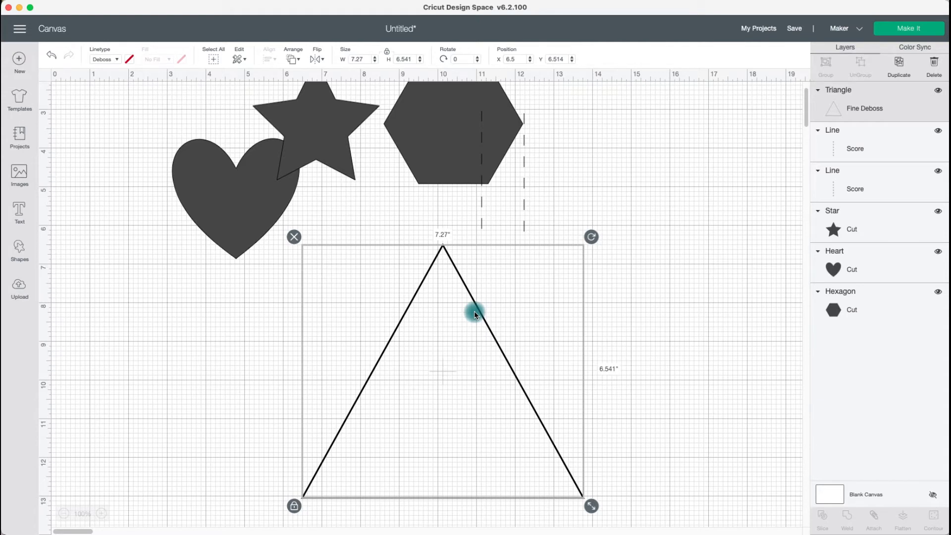
# Try the Wave linetype and the Perf linetype on the triangle.
pyautogui.click(113, 63)
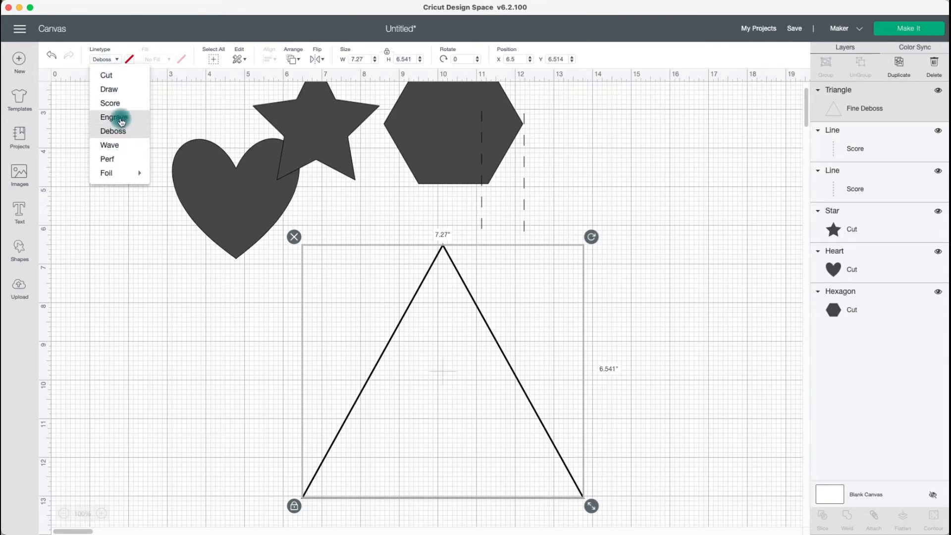
pyautogui.moveTo(123, 173)
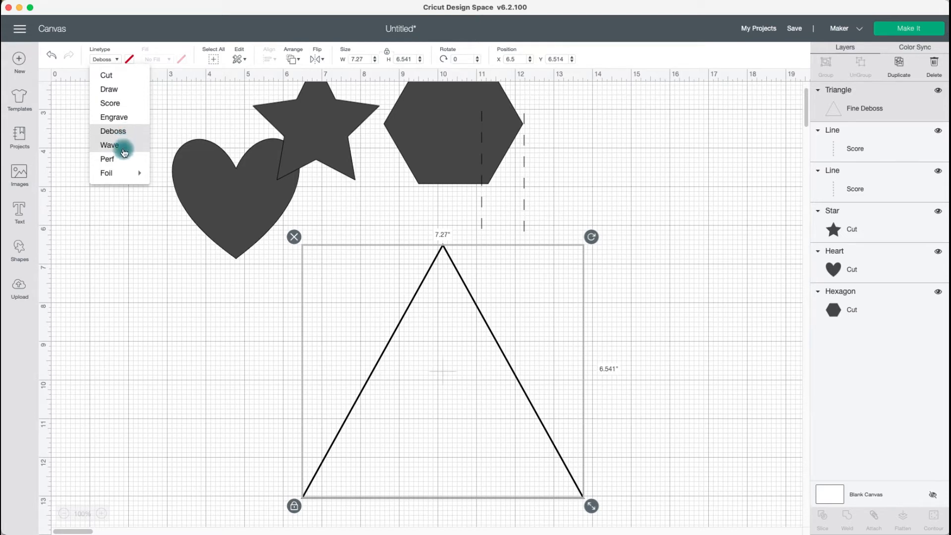
pyautogui.click(124, 147)
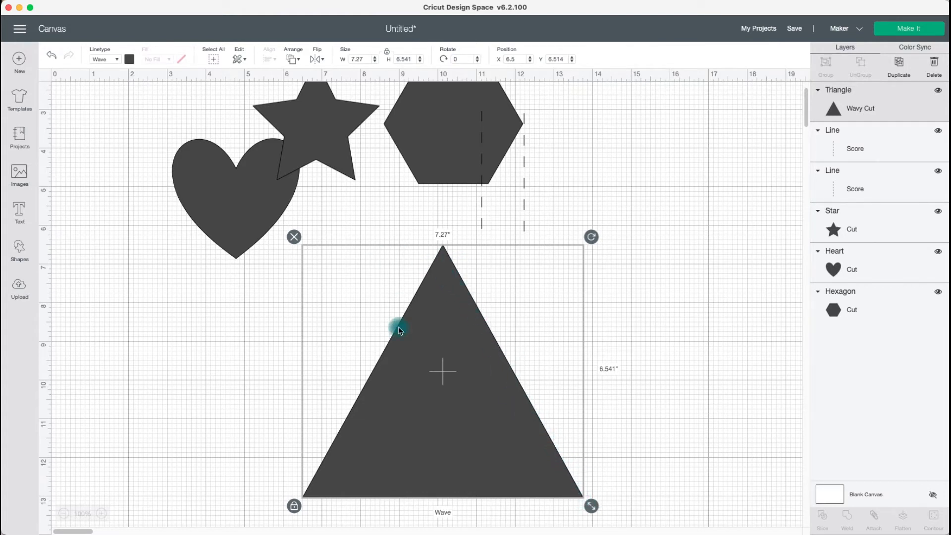
pyautogui.click(103, 60)
pyautogui.click(112, 159)
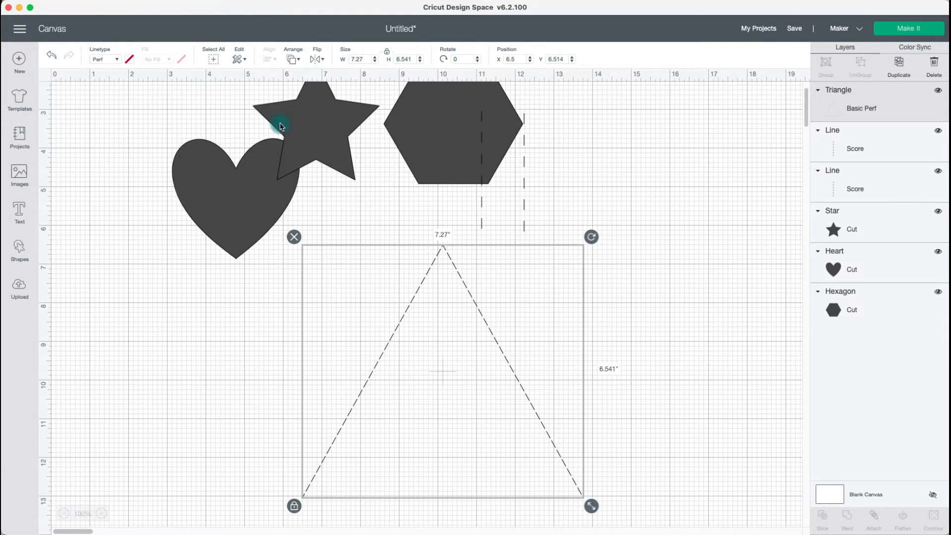
# Set the heart's linetype to Perf and move it clear of the star to about X 3.2, Y 5.
pyautogui.click(254, 190)
pyautogui.click(118, 61)
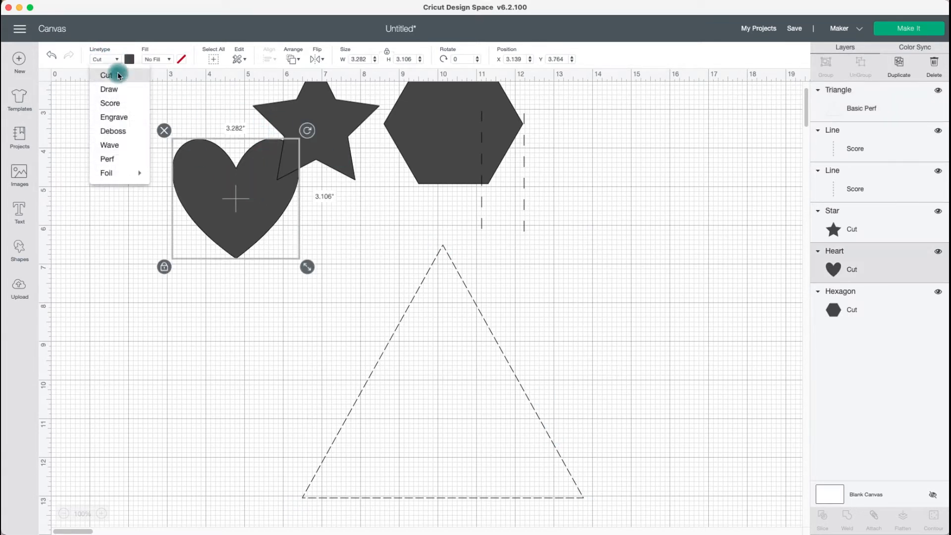
pyautogui.click(125, 155)
pyautogui.moveTo(198, 180); pyautogui.dragTo(201, 228)
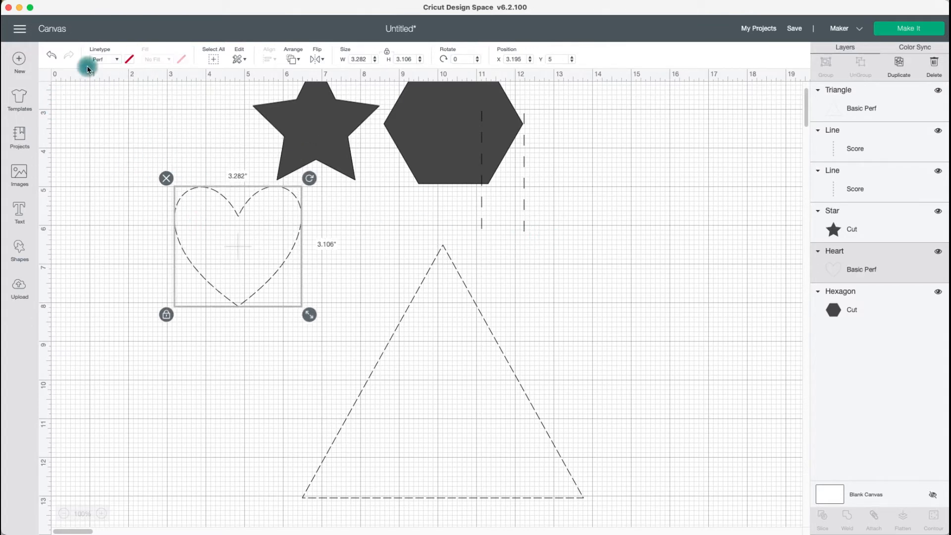
# Change the heart's linetype to Foil with Bold thickness and set the foil color to Aqua.
pyautogui.click(104, 60)
pyautogui.moveTo(126, 176)
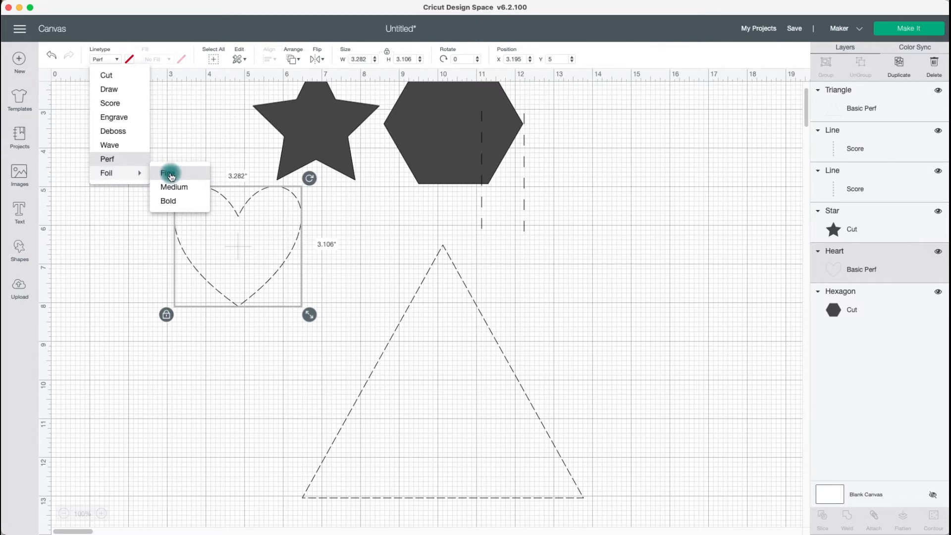
pyautogui.click(171, 200)
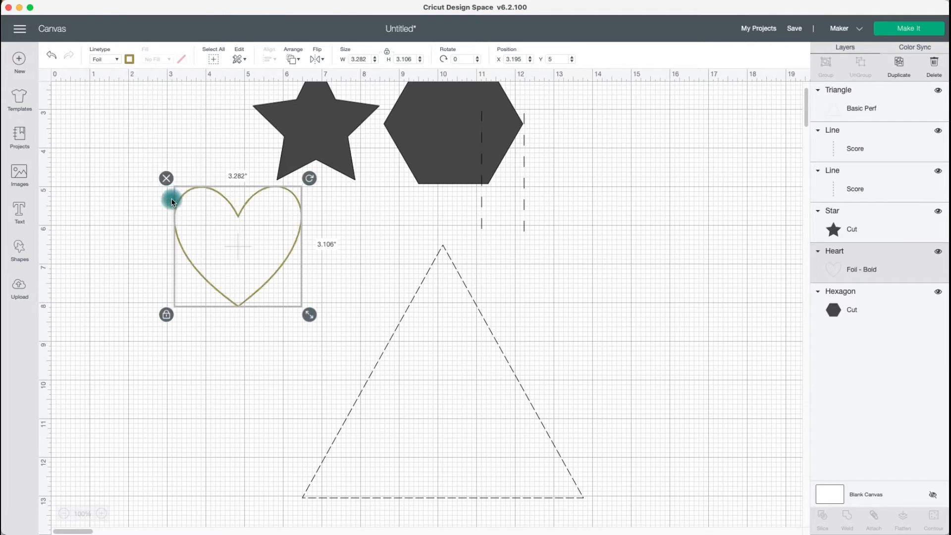
pyautogui.click(128, 59)
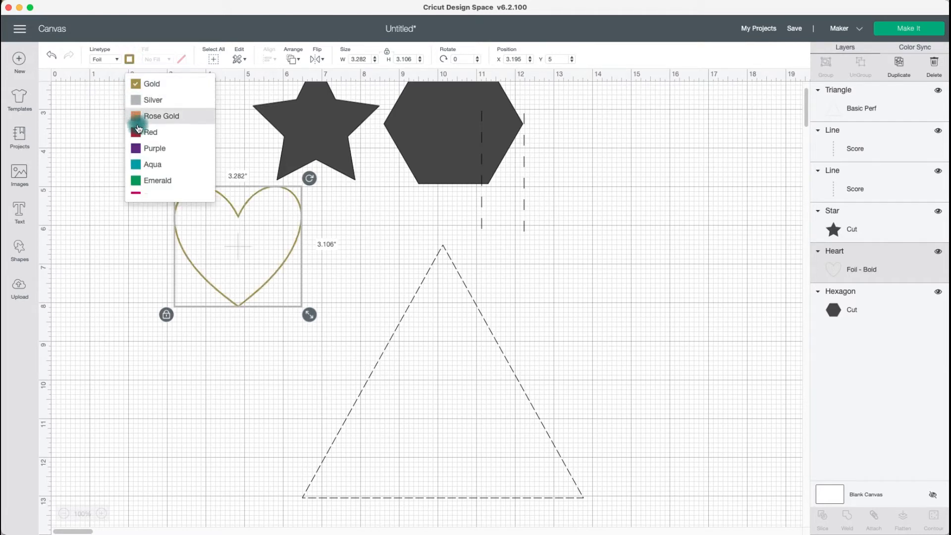
pyautogui.click(145, 165)
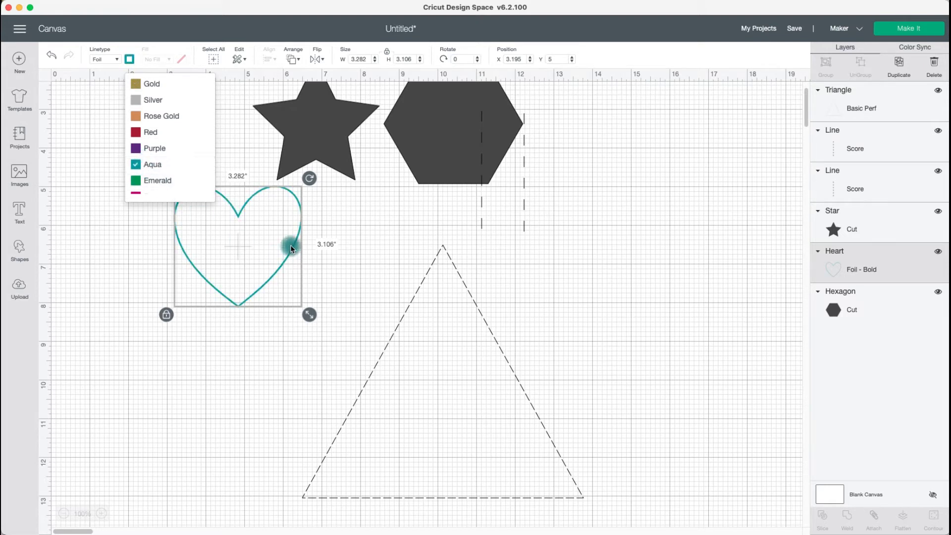
# Switch the triangle's linetype to Draw and set its F - Fine Point (0.4mm) pen color to Wine.
pyautogui.click(418, 291)
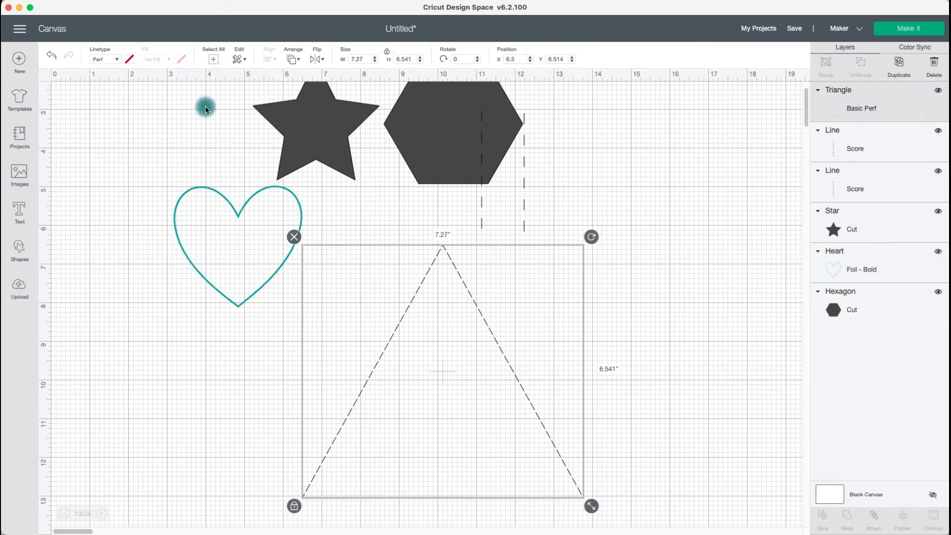
pyautogui.click(108, 59)
pyautogui.click(118, 89)
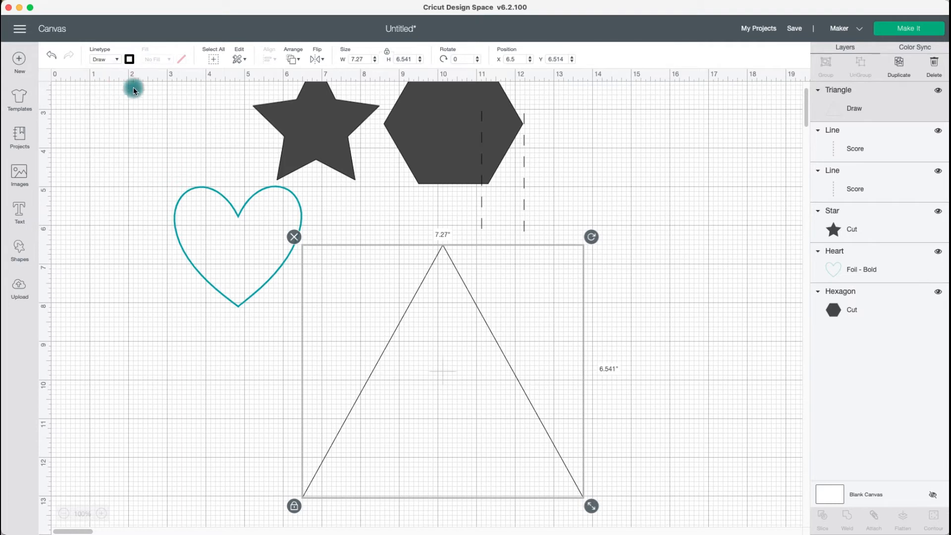
pyautogui.click(130, 60)
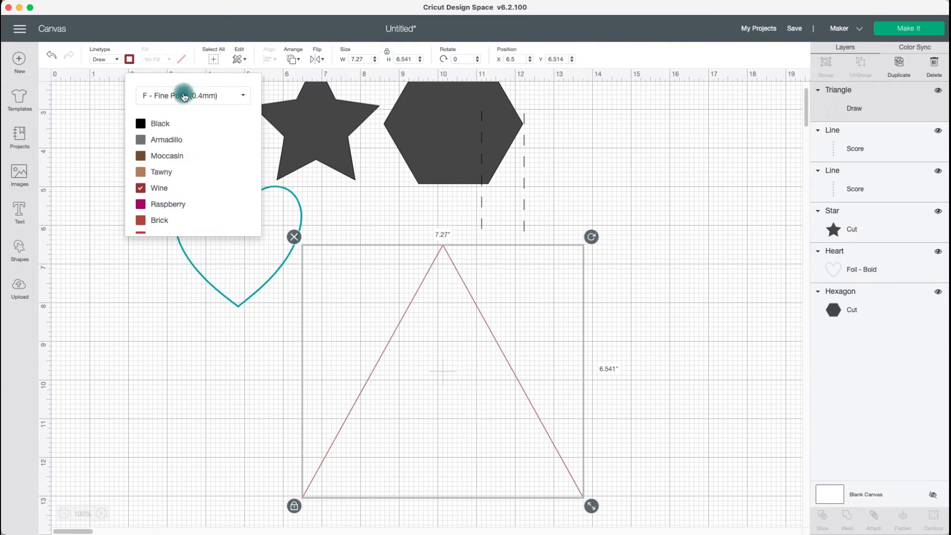
# Try the XF - Extra Fine Point (0.3mm) pen in Raspberry and the G - Gel (1mm) pen in Dusty Rose on the triangle.
pyautogui.click(199, 98)
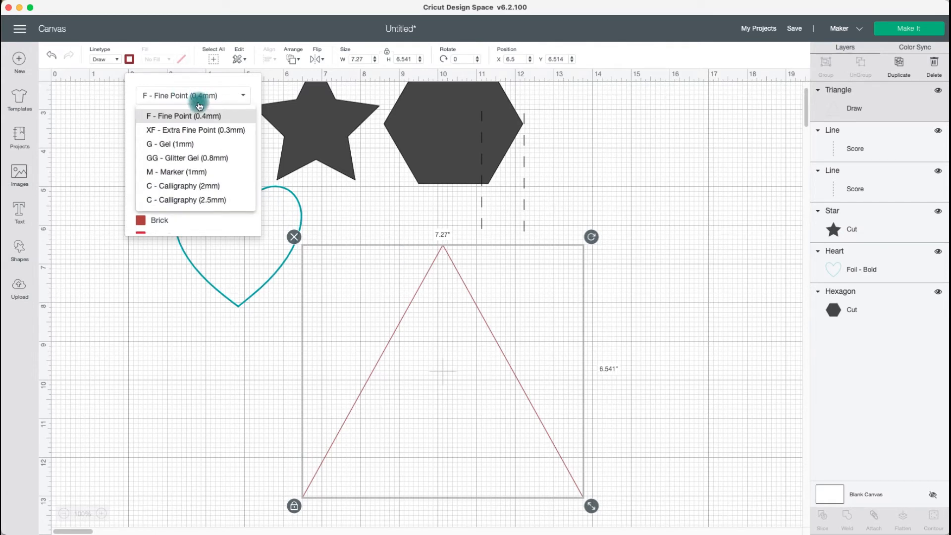
pyautogui.click(200, 130)
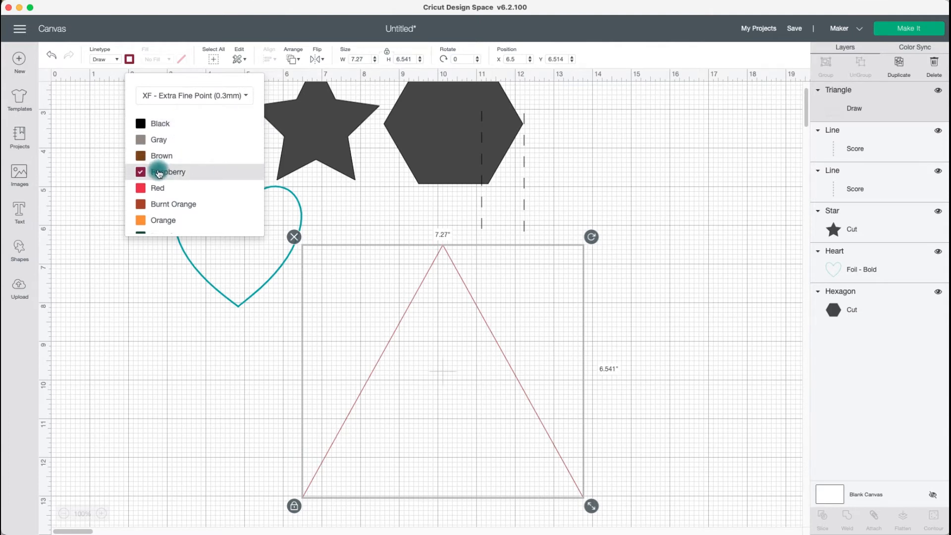
pyautogui.click(215, 95)
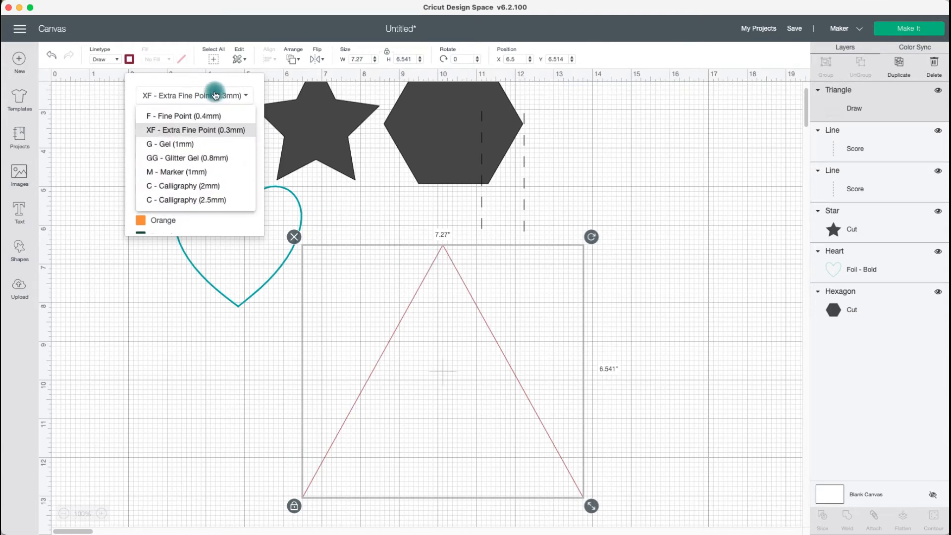
pyautogui.click(208, 145)
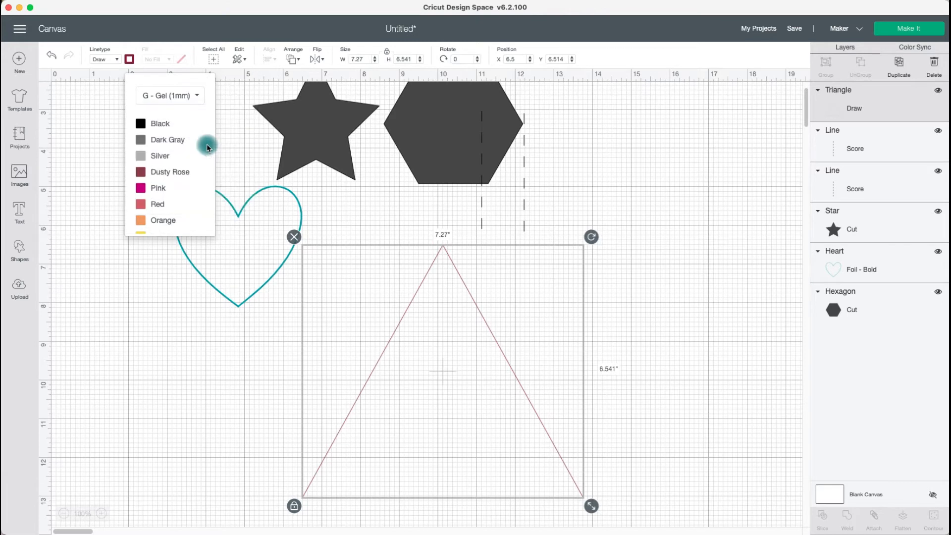
pyautogui.click(159, 172)
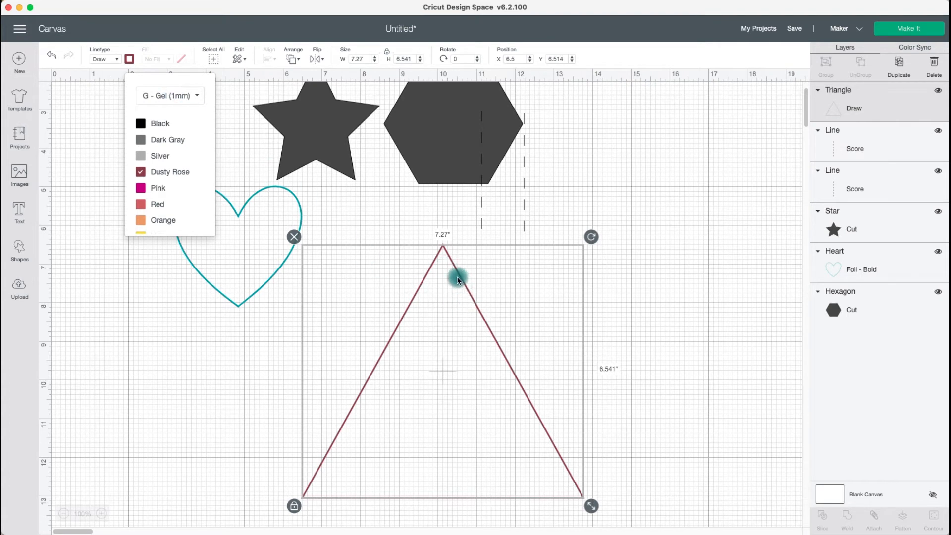
# Try the GG - Glitter Gel (0.8mm) pen in Dark Brown and the M - Marker (1mm) pen in Blue (washable fabric) on the triangle.
pyautogui.click(189, 100)
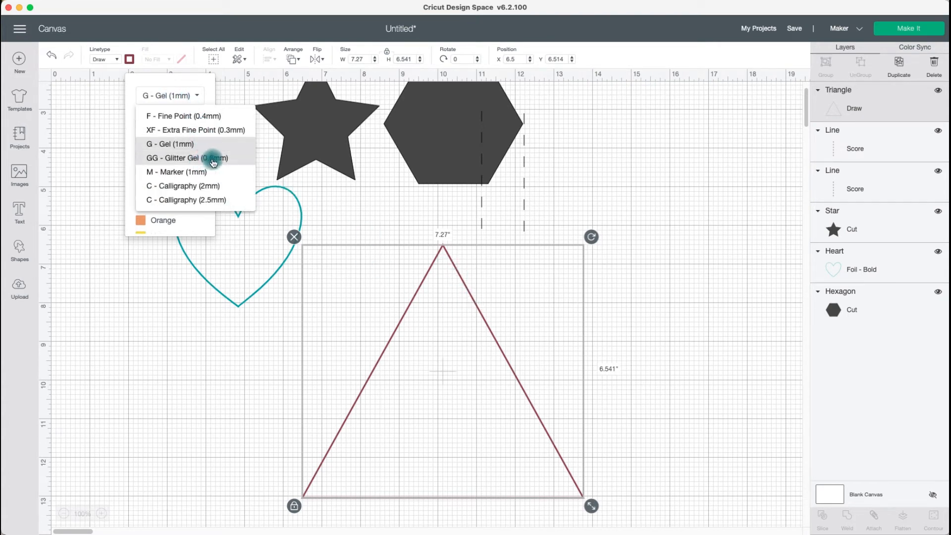
pyautogui.click(212, 159)
pyautogui.click(162, 178)
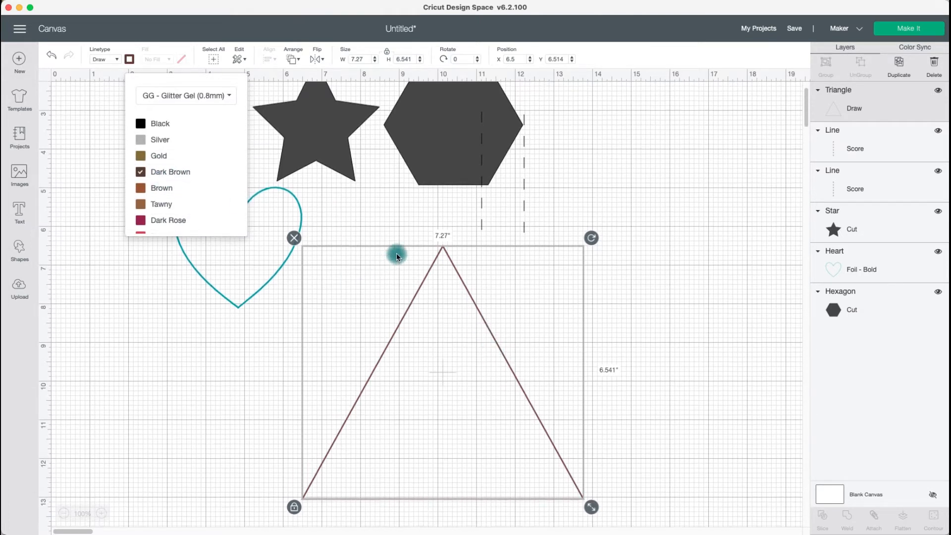
pyautogui.click(217, 96)
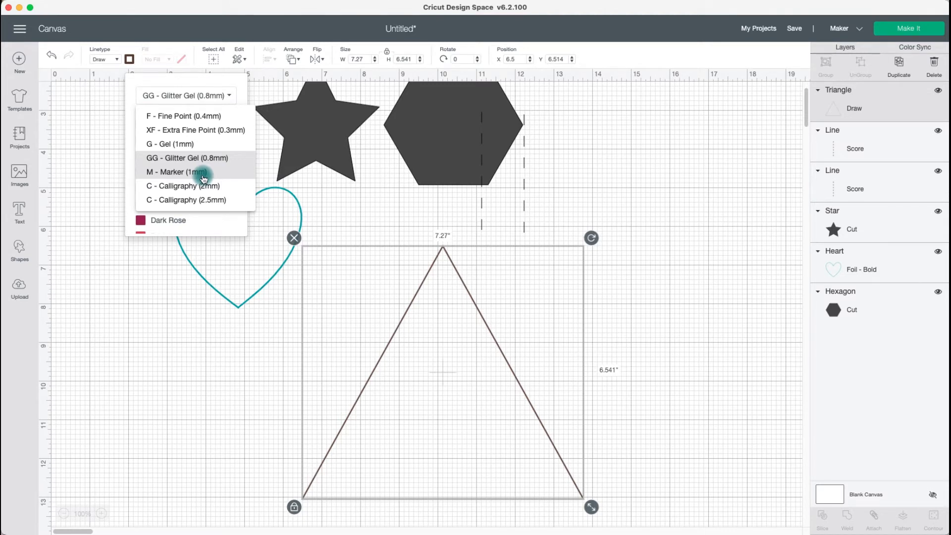
pyautogui.click(203, 174)
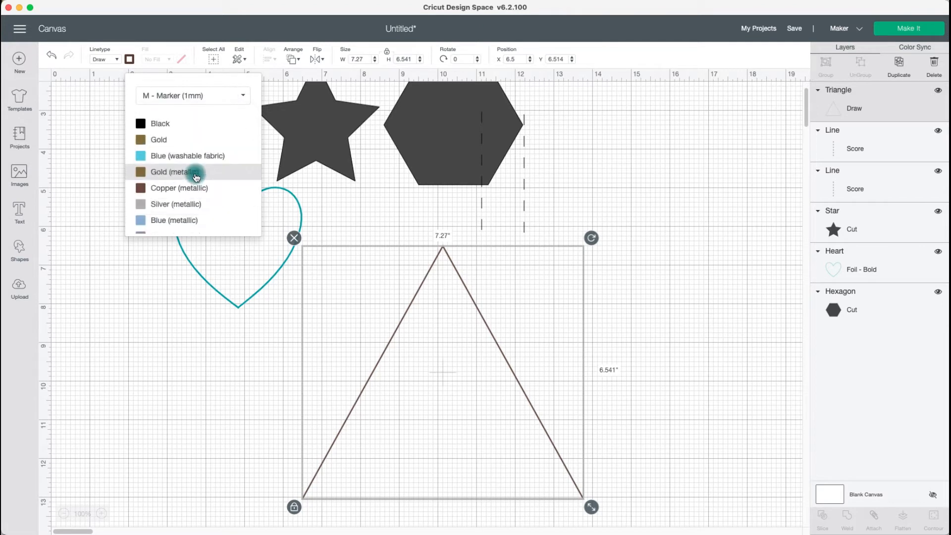
pyautogui.click(183, 157)
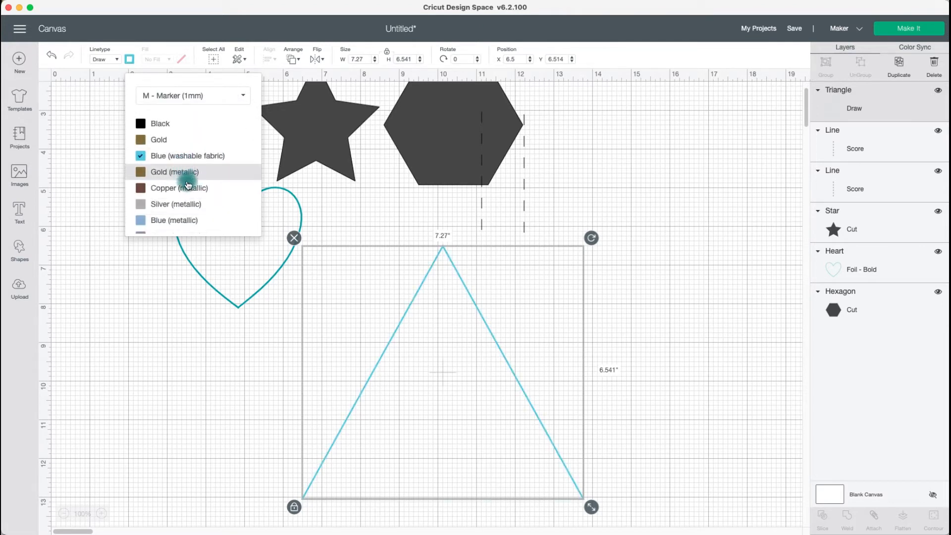
# Set the triangle's pen type to C - Calligraphy (2mm) and its color to Gold.
pyautogui.click(202, 96)
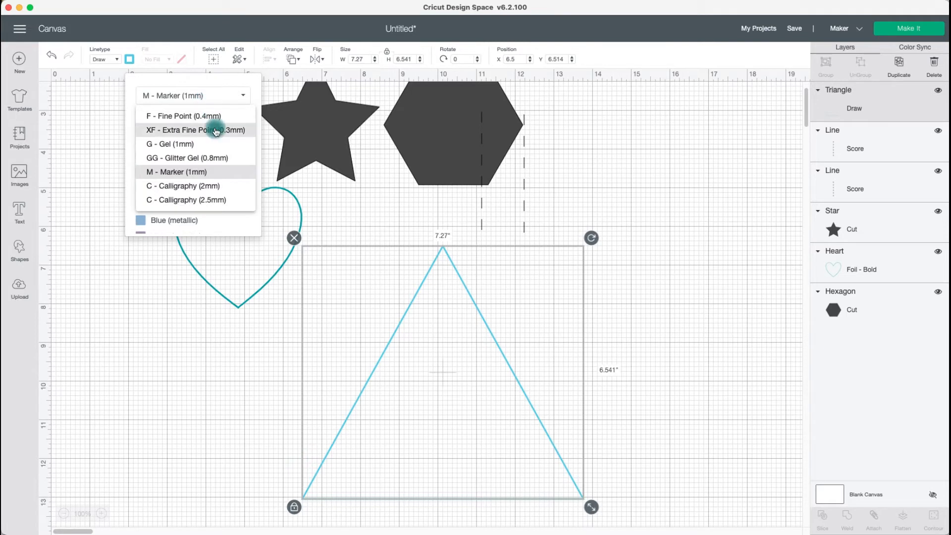
pyautogui.click(212, 187)
pyautogui.click(167, 141)
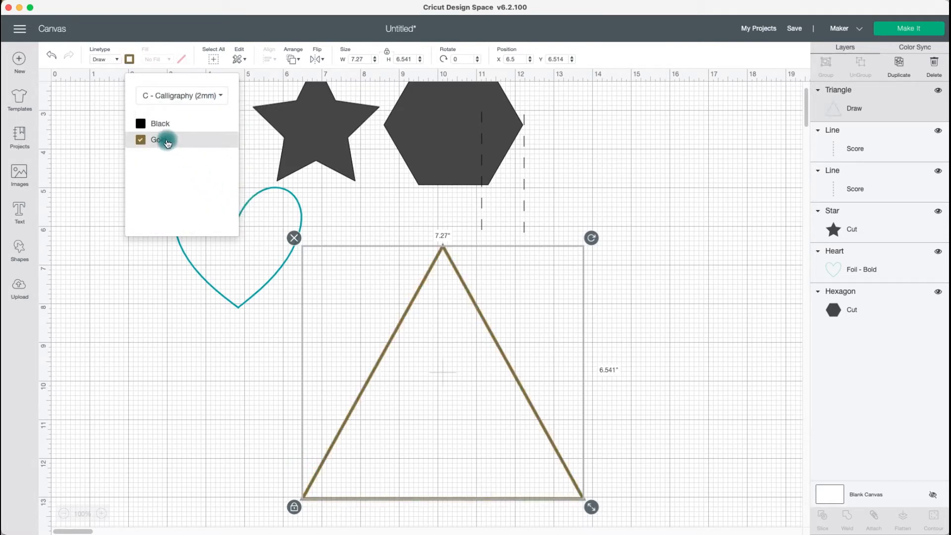
pyautogui.click(637, 308)
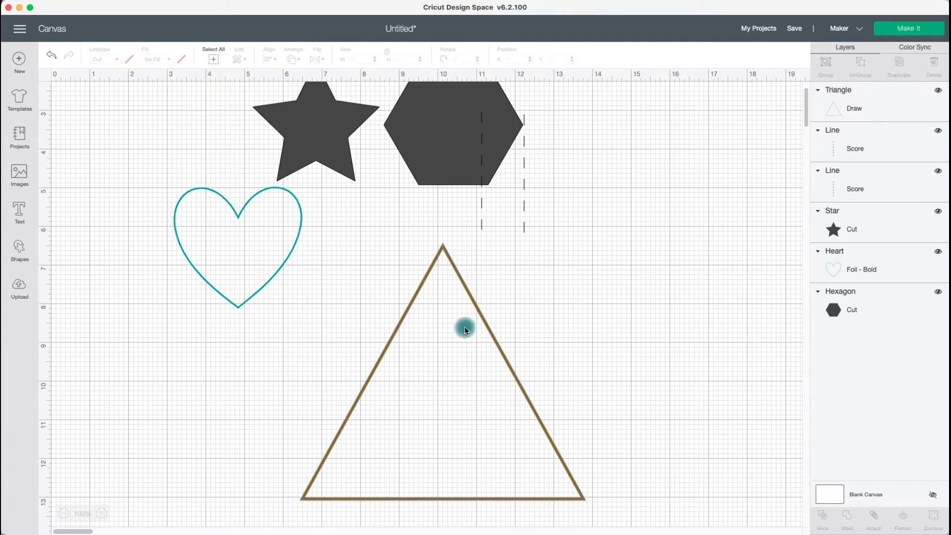
pyautogui.click(463, 285)
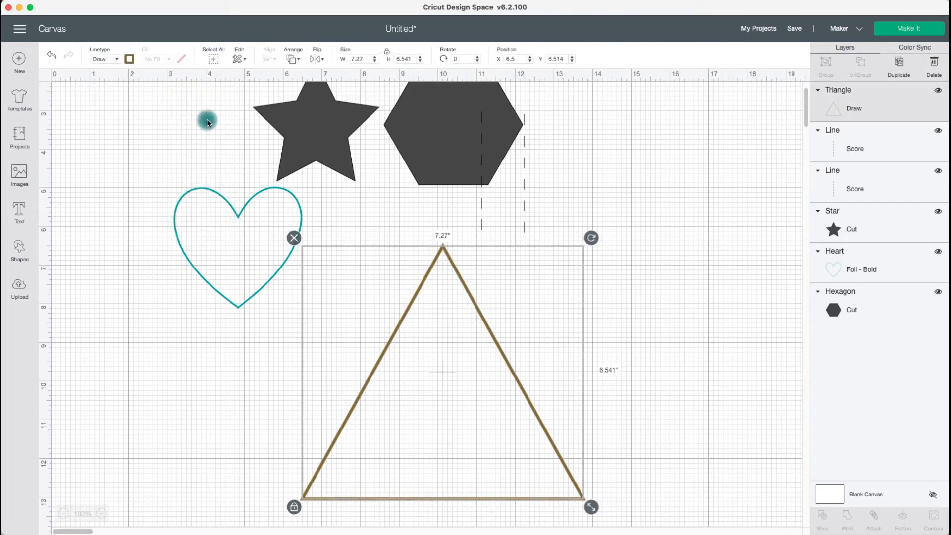
pyautogui.click(130, 59)
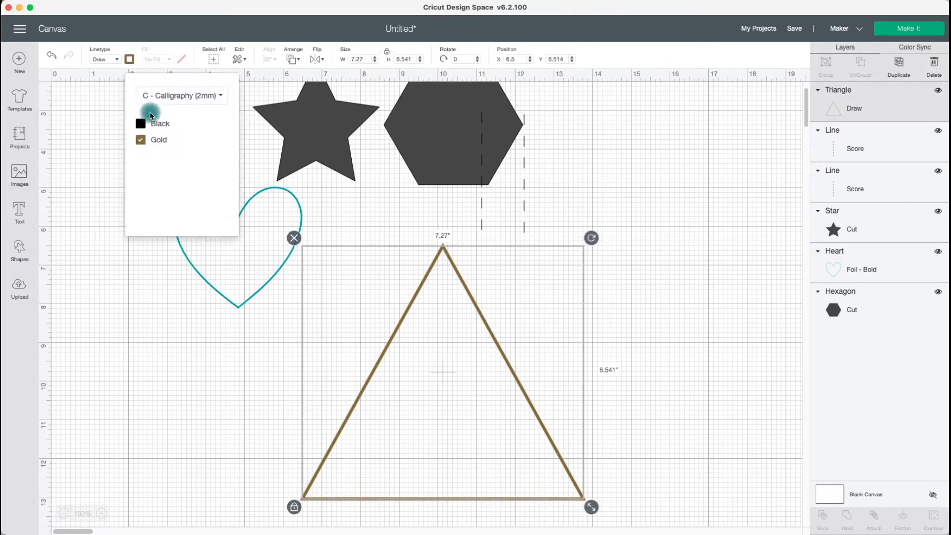
# Change the heart's linetype to Foil - Fine and its foil color to Emerald.
pyautogui.click(271, 194)
pyautogui.click(116, 59)
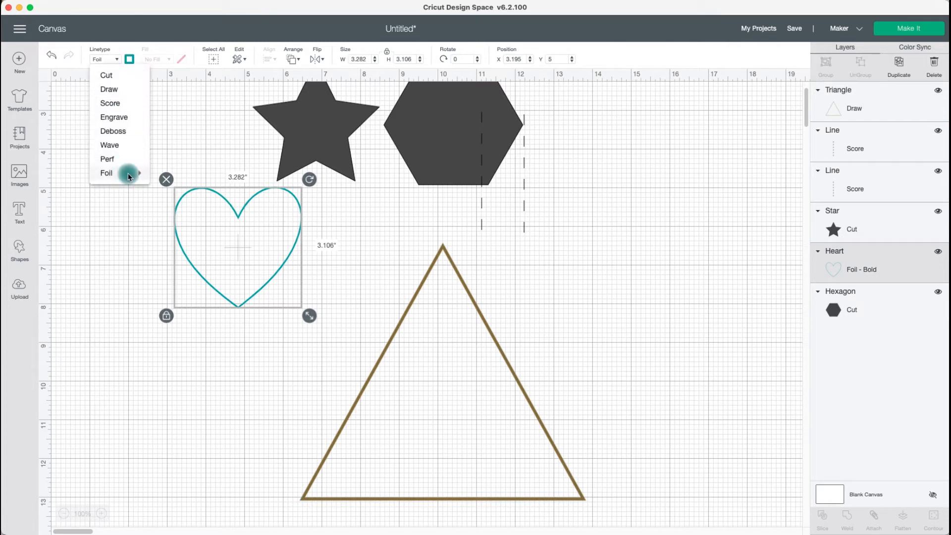
pyautogui.moveTo(129, 177)
pyautogui.click(165, 173)
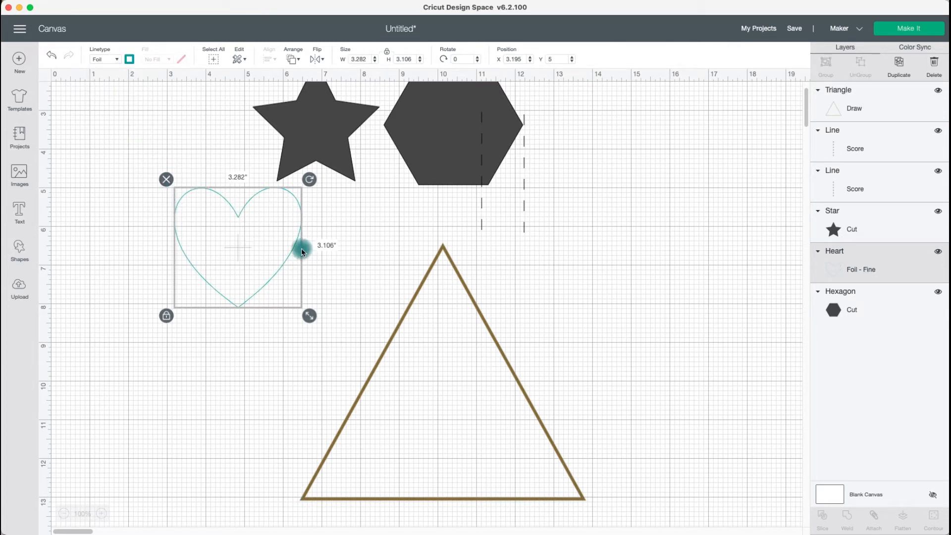
pyautogui.click(130, 60)
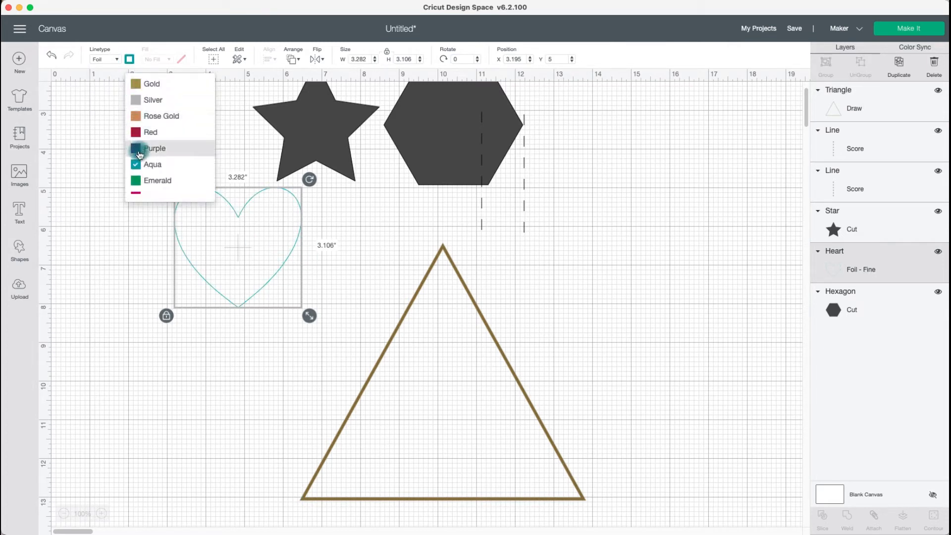
pyautogui.click(115, 61)
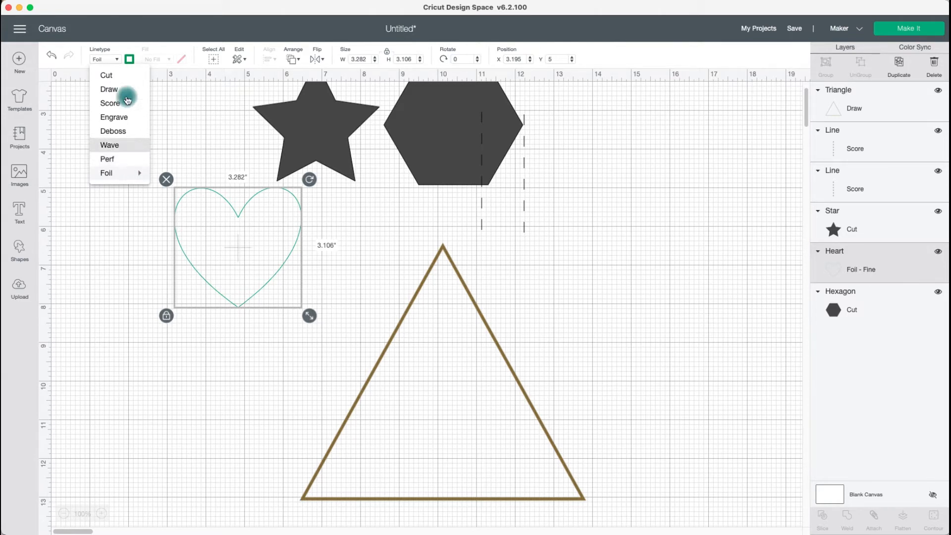
pyautogui.click(201, 110)
# Delete the triangle and the heart from the canvas.
pyautogui.click(480, 259)
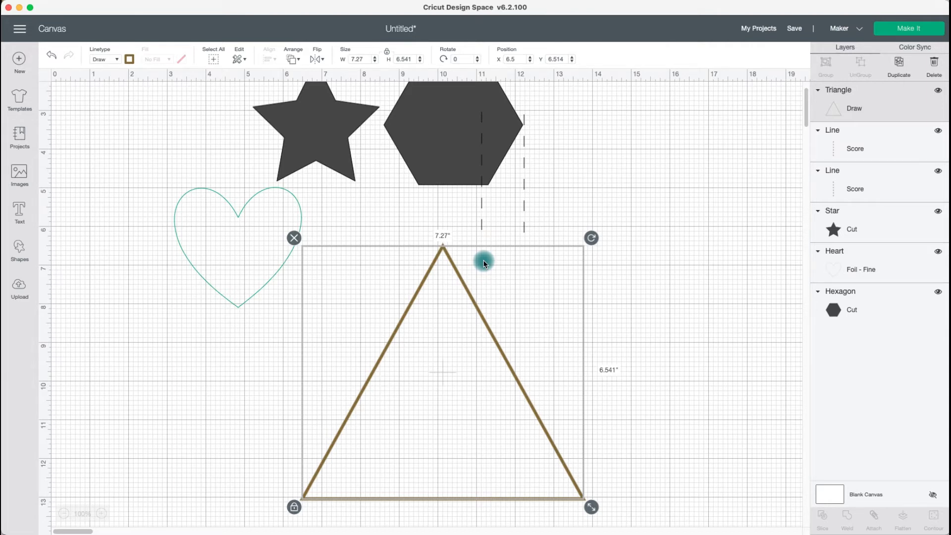
pyautogui.scroll(-1, 484, 263)
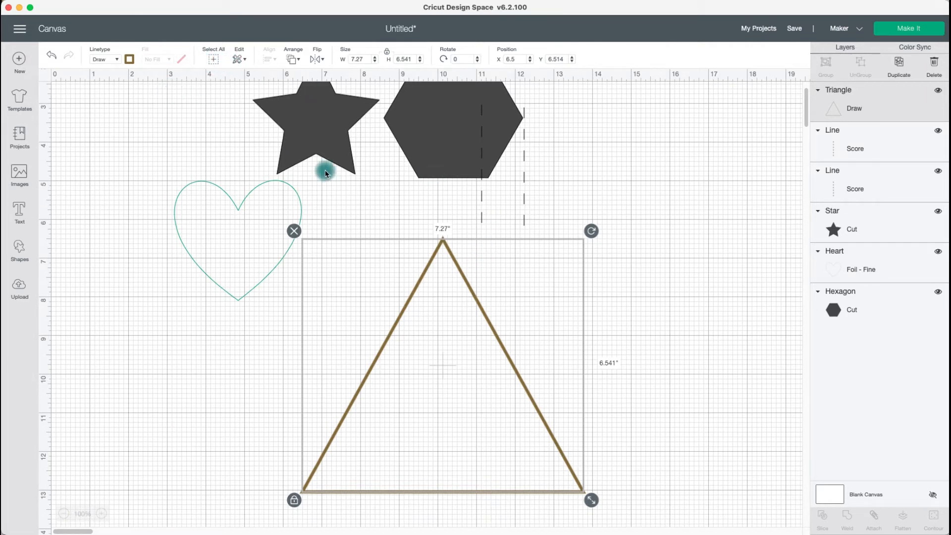
pyautogui.click(330, 137)
pyautogui.click(439, 284)
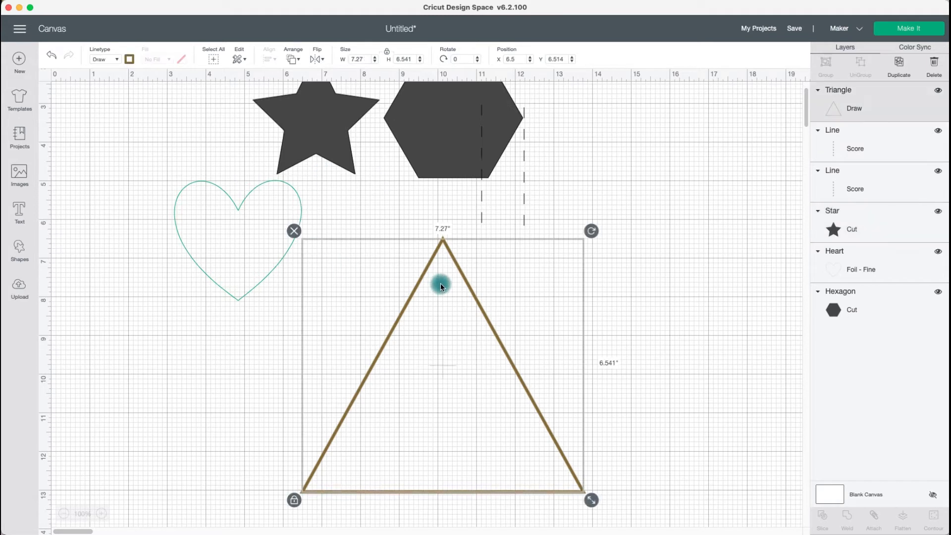
pyautogui.press('Delete')
pyautogui.click(291, 246)
pyautogui.press('Delete')
pyautogui.scroll(5, 484, 244)
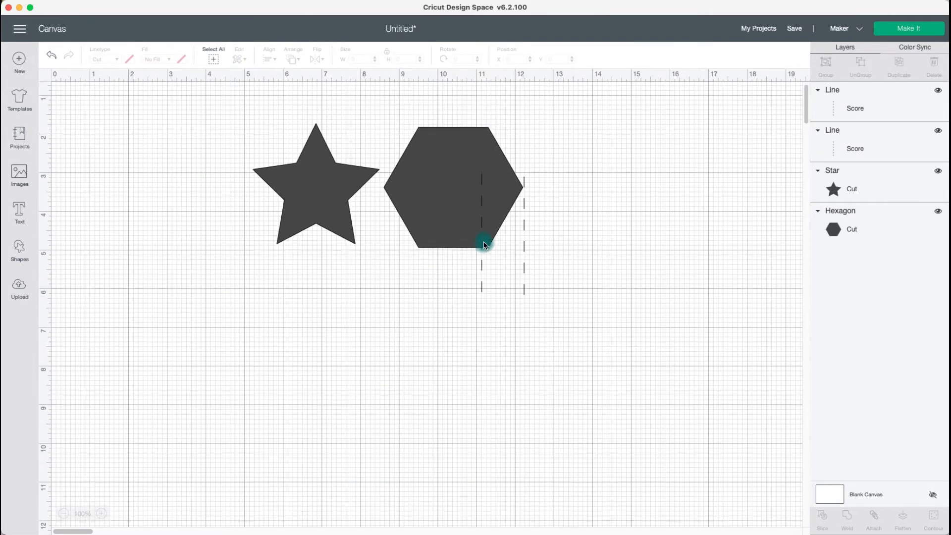
# Move the star away from the hexagon to about X 2.875, Y 1.486 and place two duplicates of it over the hexagon.
pyautogui.scroll(2, 484, 244)
pyautogui.moveTo(317, 212); pyautogui.dragTo(210, 176)
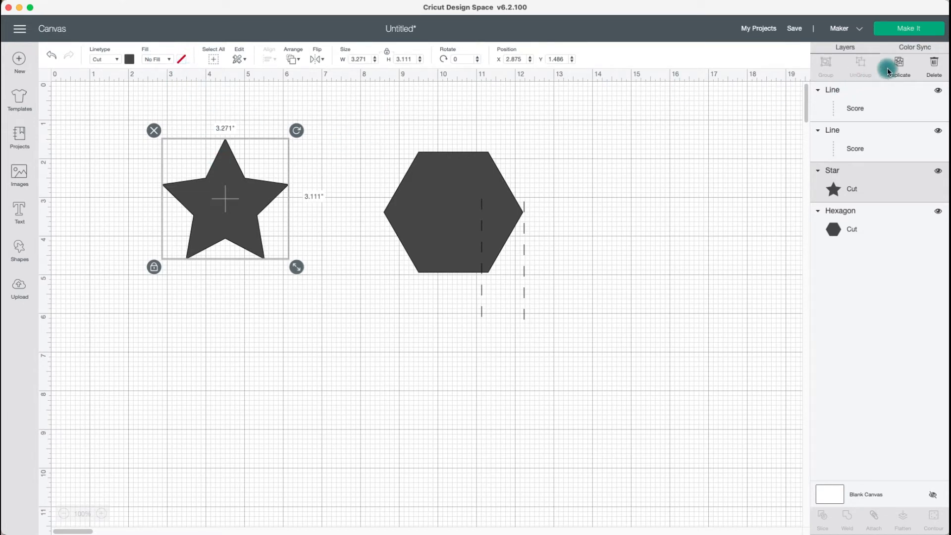
pyautogui.click(904, 67)
pyautogui.click(904, 67)
pyautogui.moveTo(289, 244); pyautogui.dragTo(519, 195)
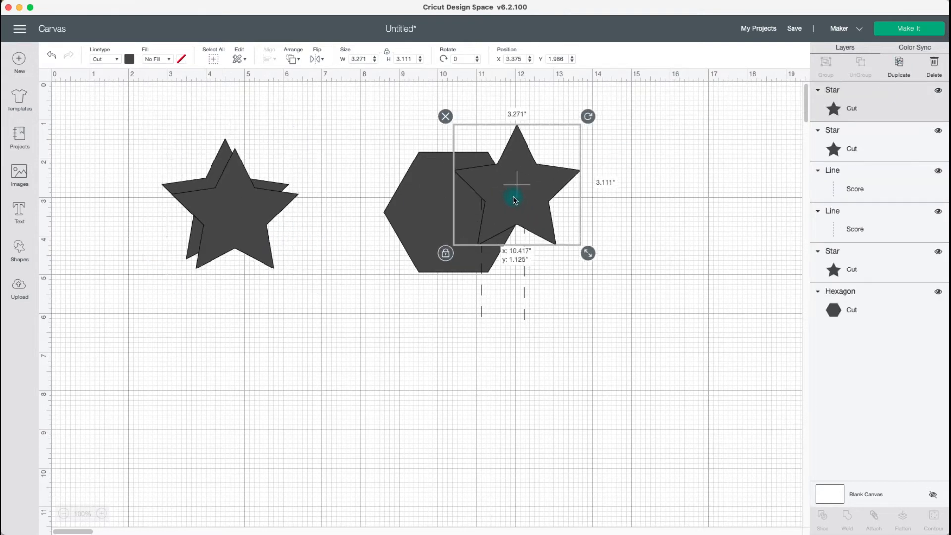
pyautogui.moveTo(257, 215); pyautogui.dragTo(517, 193)
# Set the original star's fill to Print and enlarge the star to about 3.942 by 3.75 inches.
pyautogui.click(207, 187)
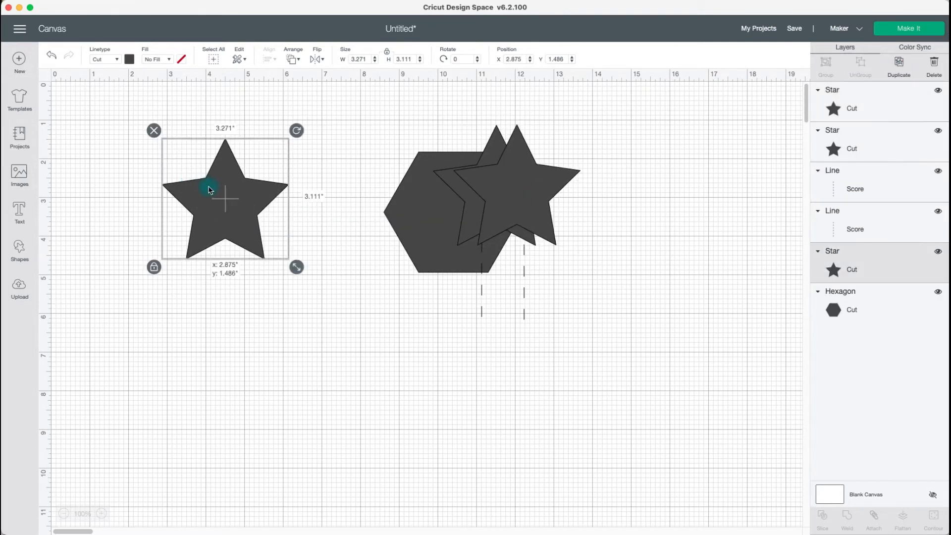
pyautogui.click(171, 62)
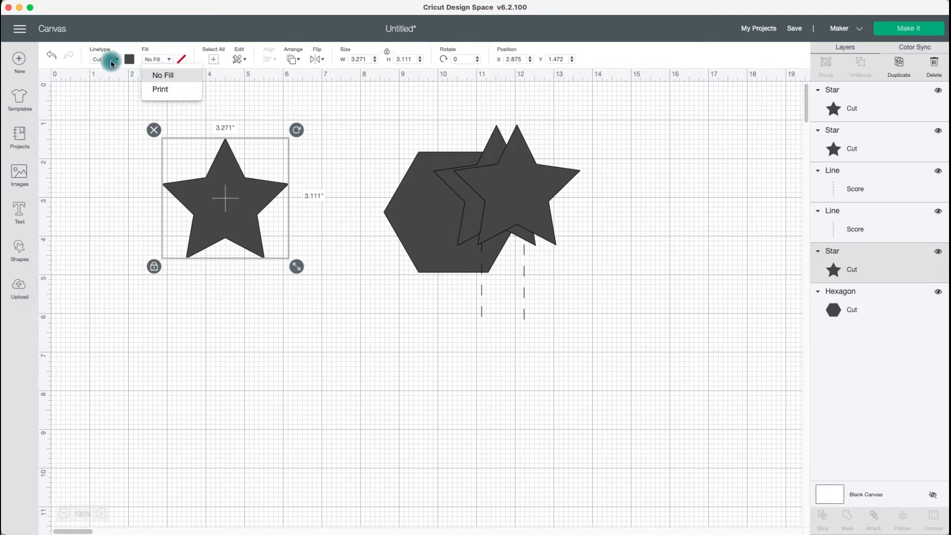
pyautogui.click(167, 91)
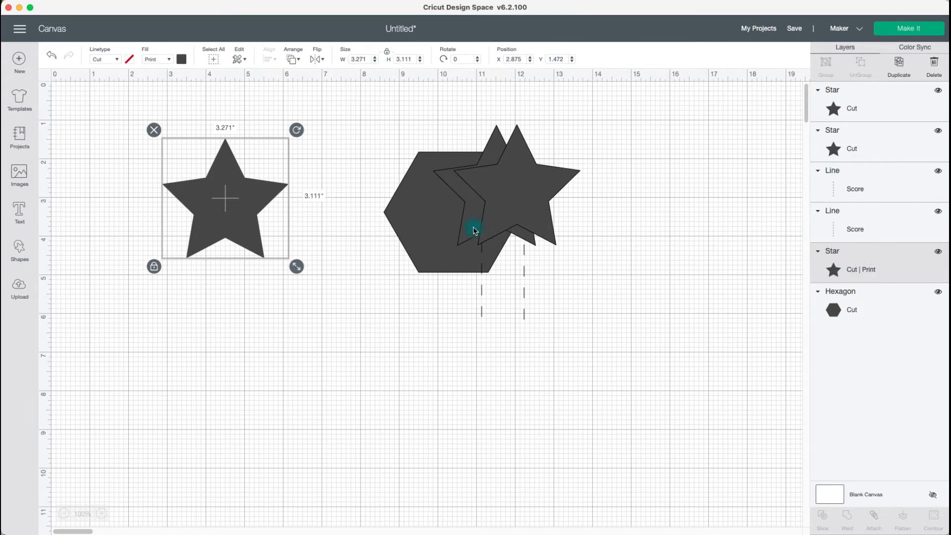
pyautogui.moveTo(223, 198); pyautogui.dragTo(223, 197)
pyautogui.moveTo(295, 266); pyautogui.dragTo(319, 292)
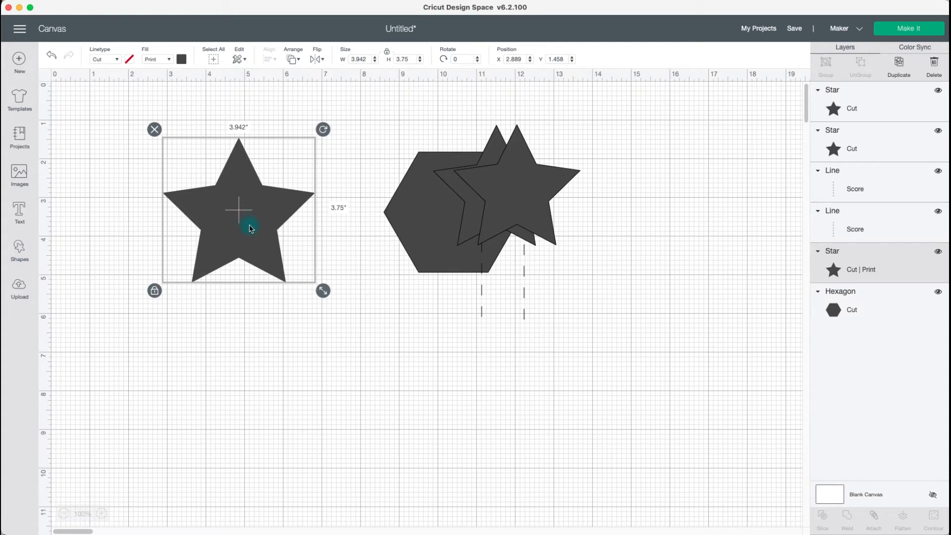
# Set the star's print color to light blue from the basic color swatches.
pyautogui.click(181, 59)
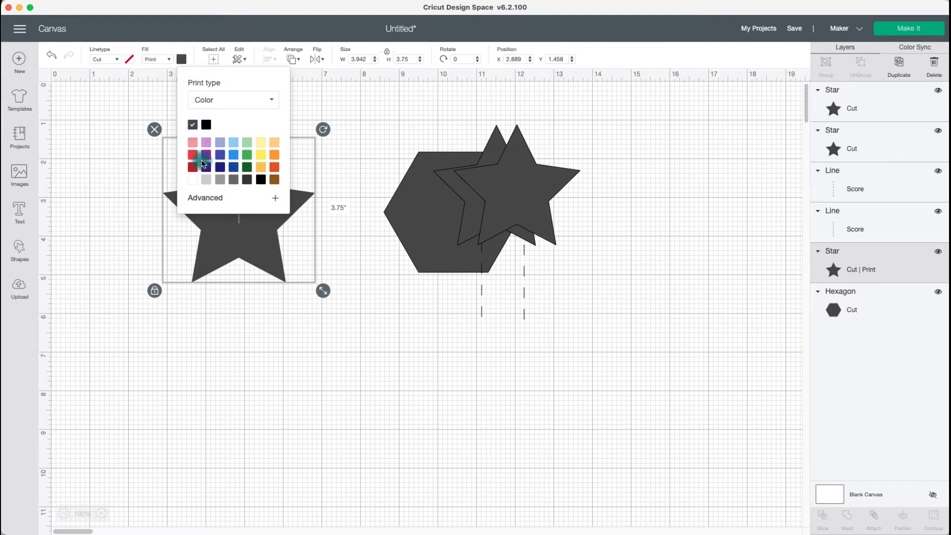
pyautogui.click(234, 144)
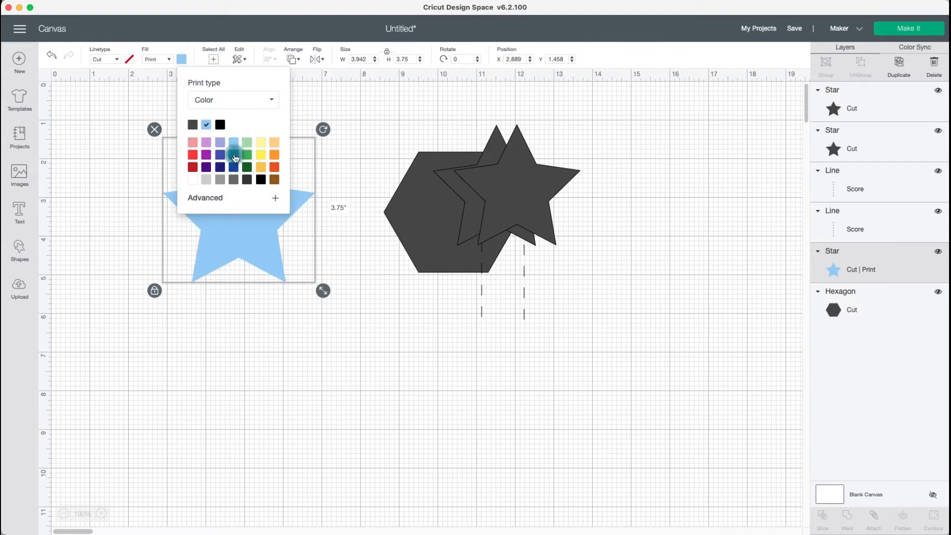
pyautogui.click(257, 230)
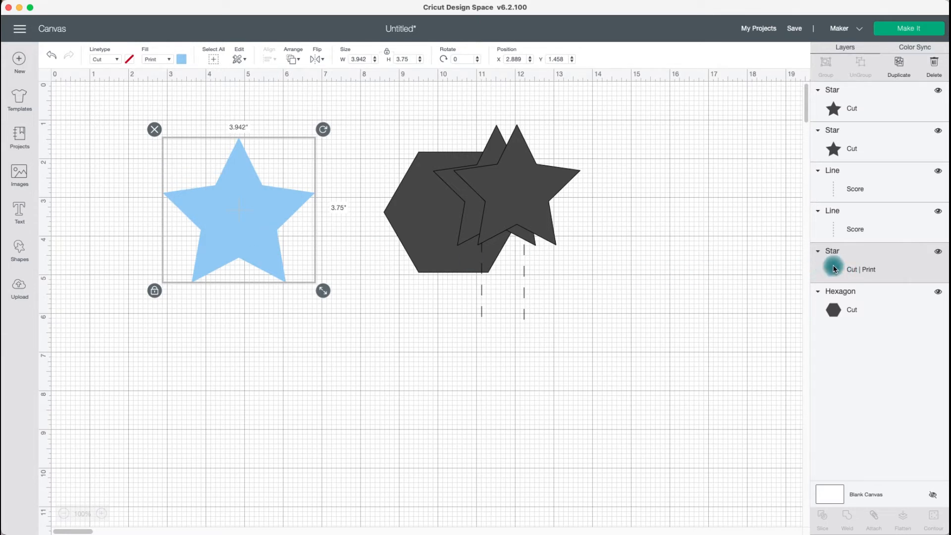
# Use the advanced color options to give the star the custom blue print color #3c7db1.
pyautogui.click(181, 59)
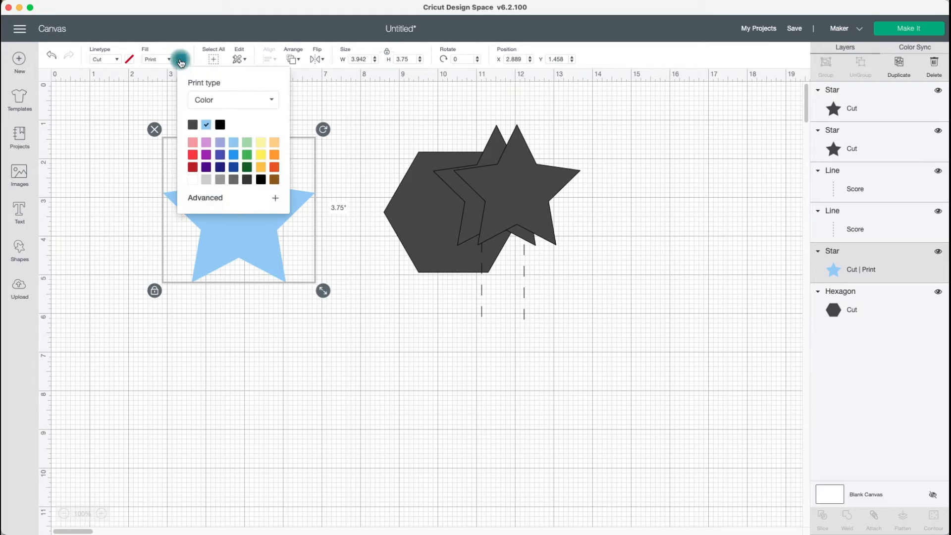
pyautogui.click(222, 202)
pyautogui.click(234, 314)
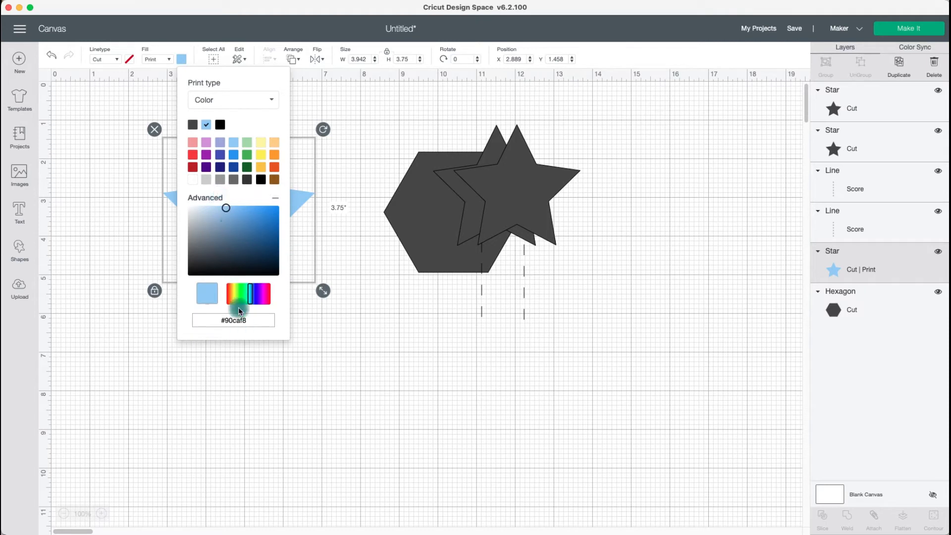
pyautogui.click(257, 227)
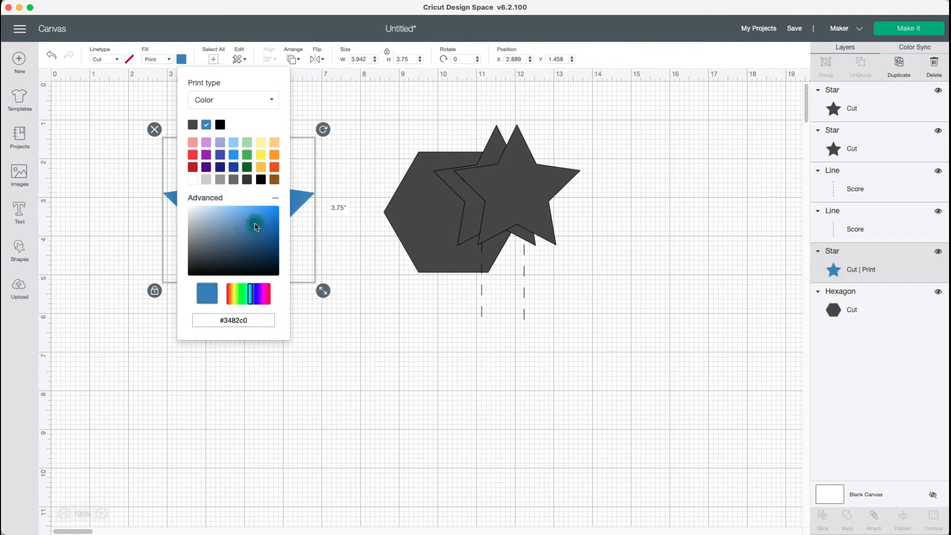
pyautogui.click(248, 228)
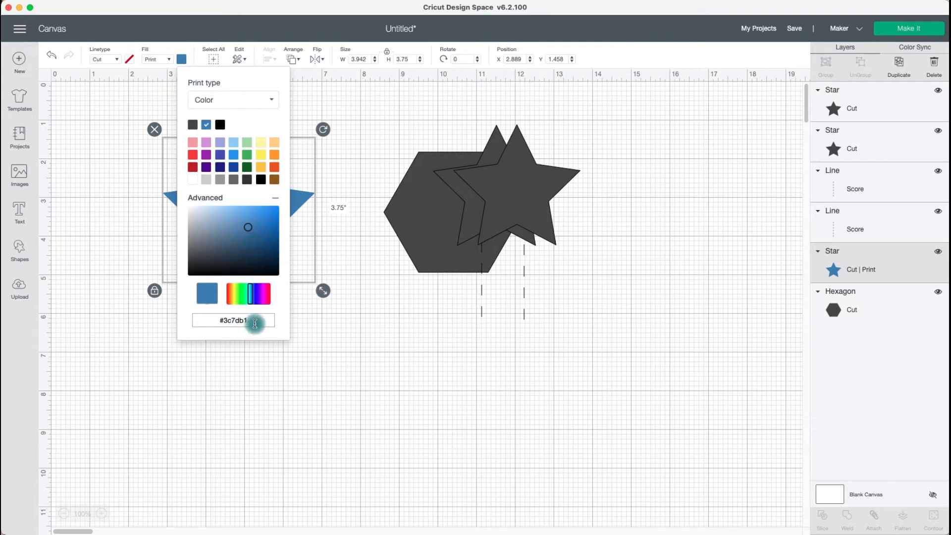
pyautogui.moveTo(254, 322); pyautogui.dragTo(211, 318)
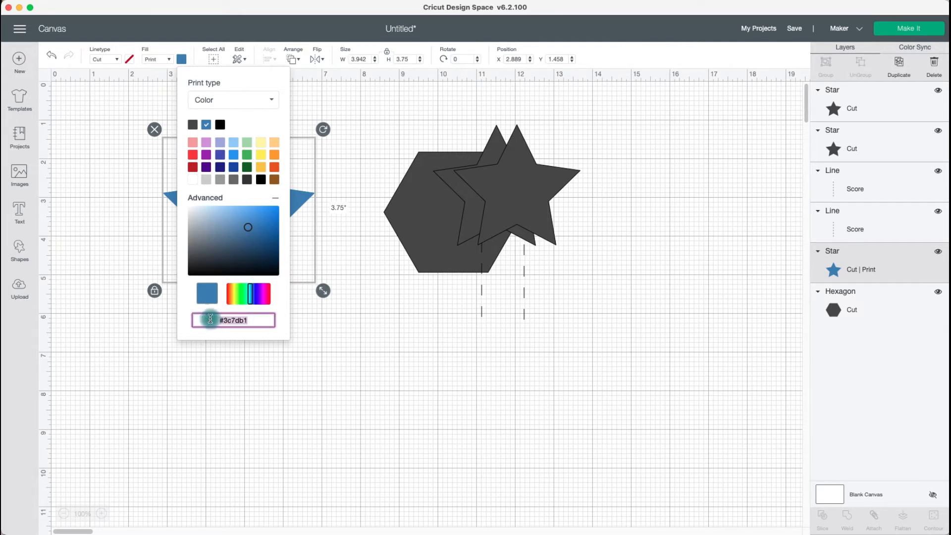
pyautogui.click(211, 319)
pyautogui.moveTo(251, 322); pyautogui.dragTo(207, 318)
pyautogui.click(227, 233)
pyautogui.click(326, 233)
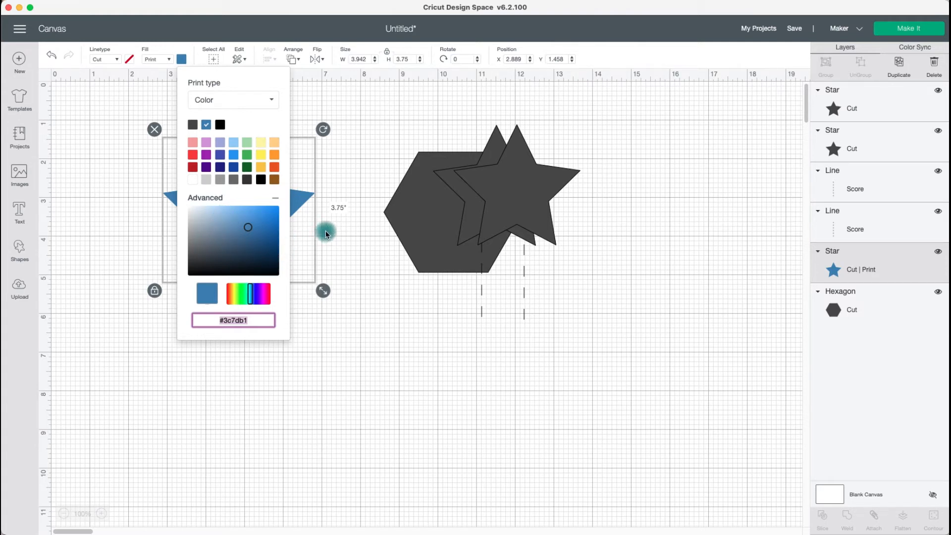
pyautogui.click(258, 136)
# Fill the star with the black horizontal stripe print pattern and move it to about X 3.014, Y 1.917.
pyautogui.click(244, 100)
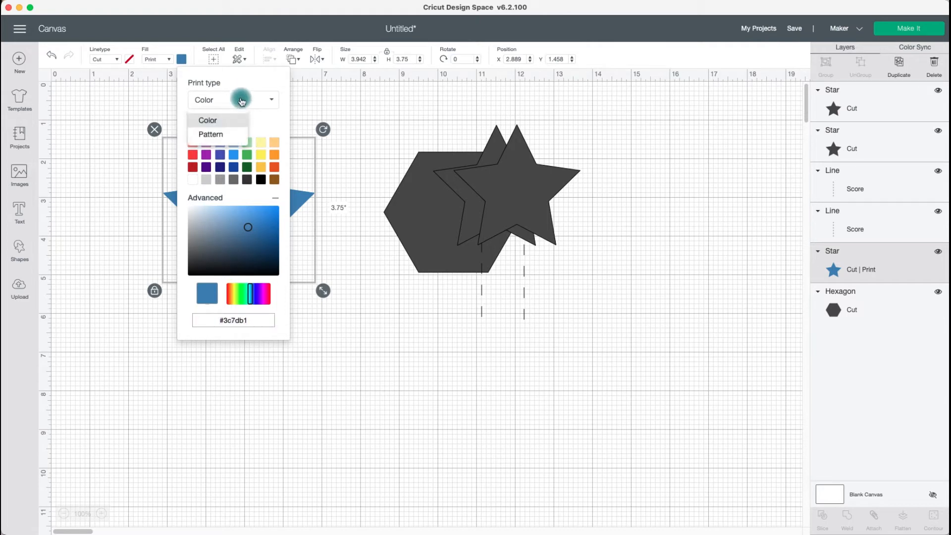
pyautogui.click(272, 103)
pyautogui.click(271, 104)
pyautogui.click(226, 136)
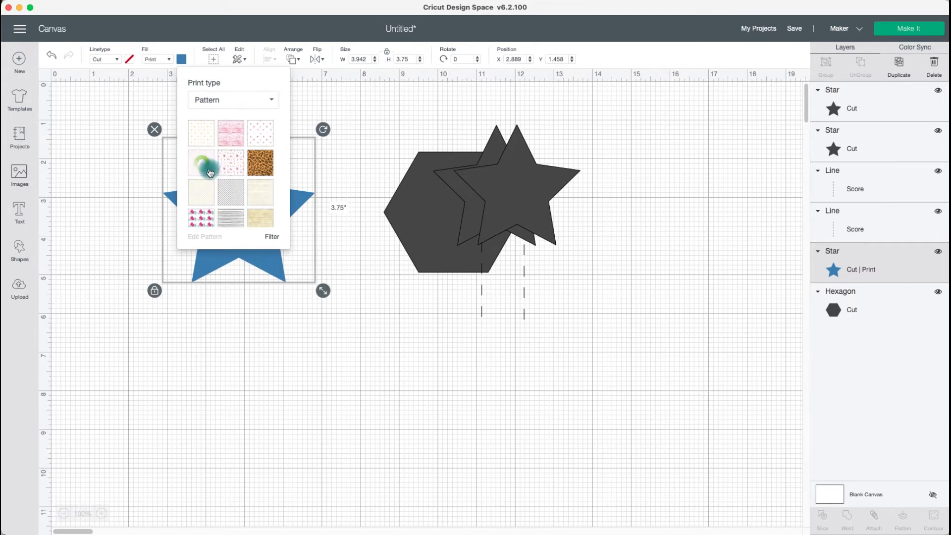
pyautogui.click(229, 217)
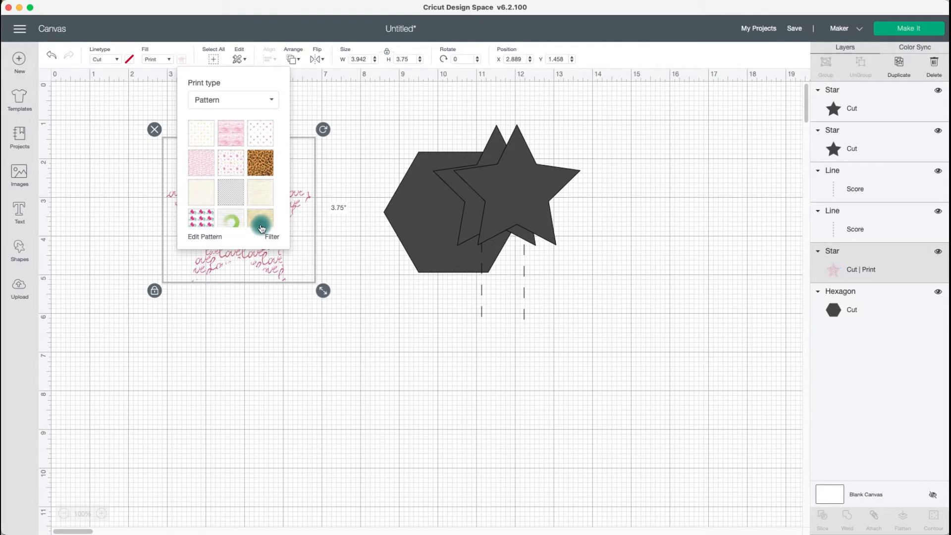
pyautogui.click(339, 198)
pyautogui.moveTo(242, 210)
pyautogui.mouseDown()
pyautogui.moveTo(246, 238)
pyautogui.moveTo(247, 228)
pyautogui.mouseUp()
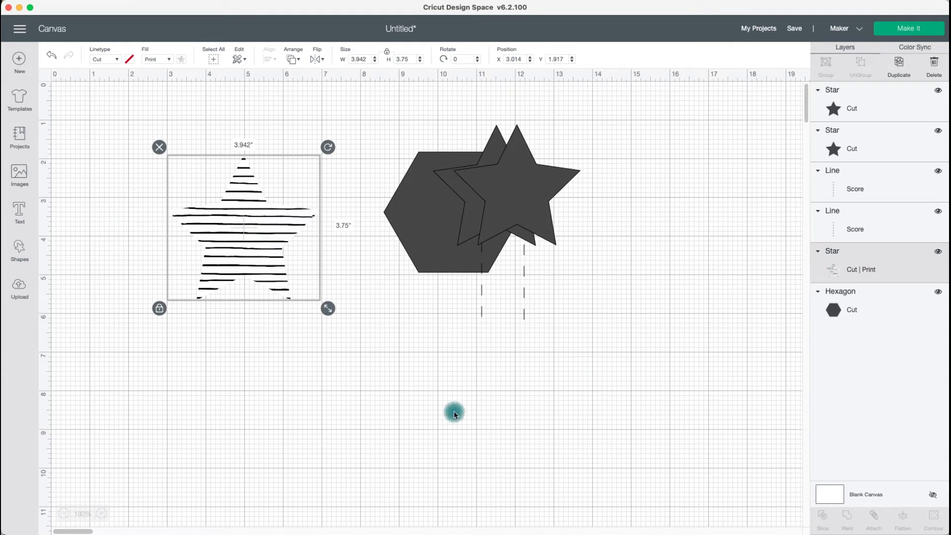
# Change the blank canvas color to light yellow.
pyautogui.click(876, 497)
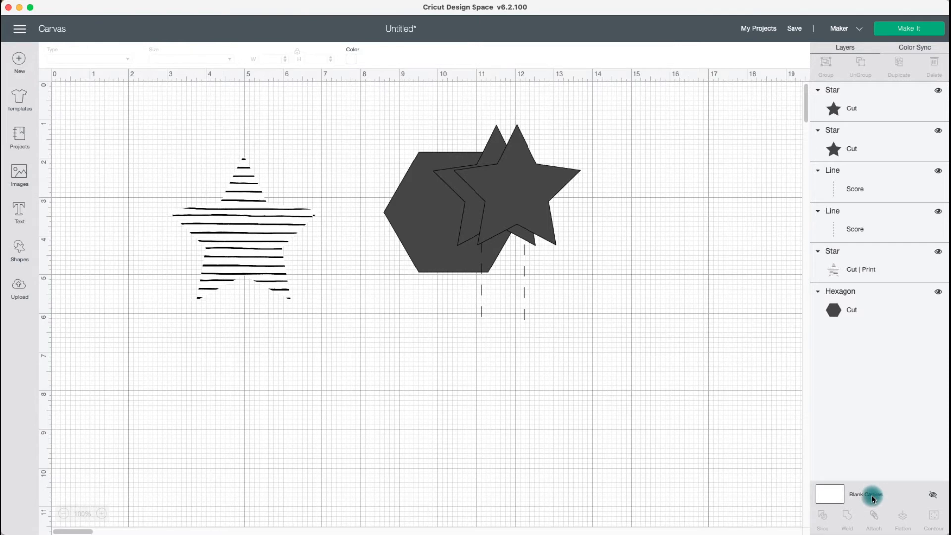
pyautogui.click(352, 60)
pyautogui.click(432, 118)
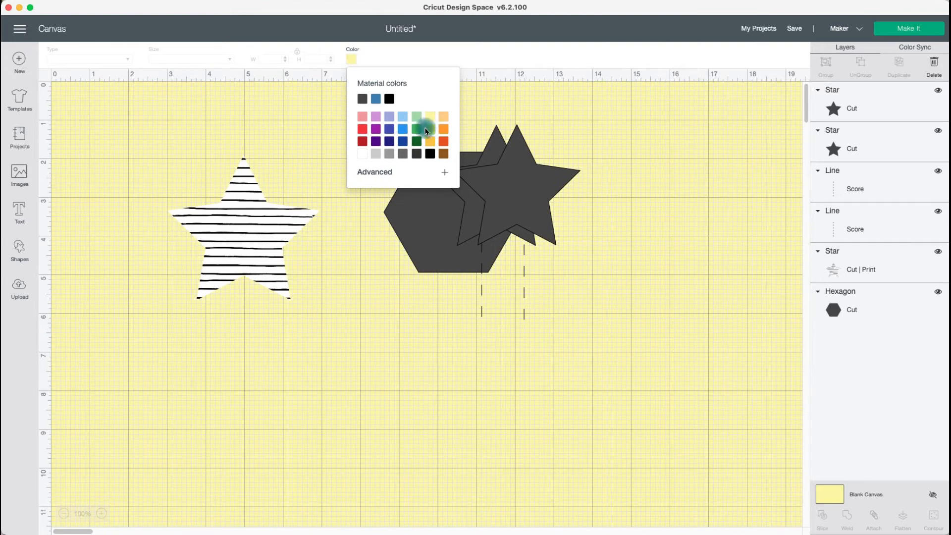
pyautogui.click(336, 265)
# Move the striped star to about X 2.556, Y 1.889 and open its print pattern options.
pyautogui.moveTo(254, 245); pyautogui.dragTo(224, 215)
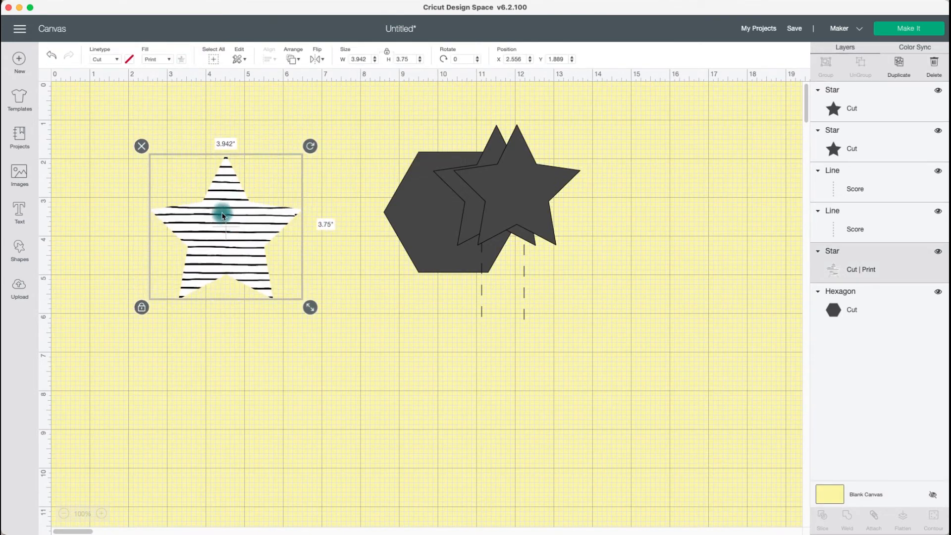
pyautogui.click(223, 239)
pyautogui.click(166, 59)
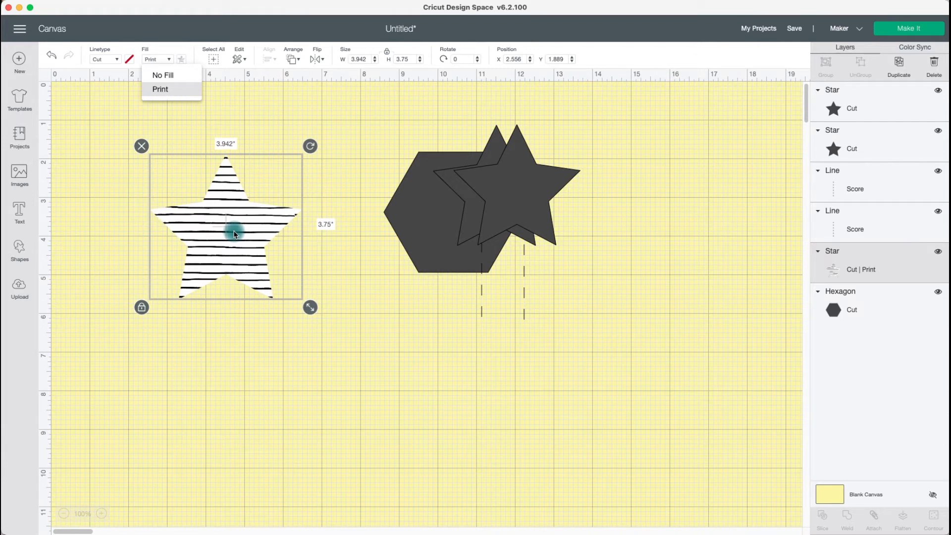
pyautogui.click(183, 59)
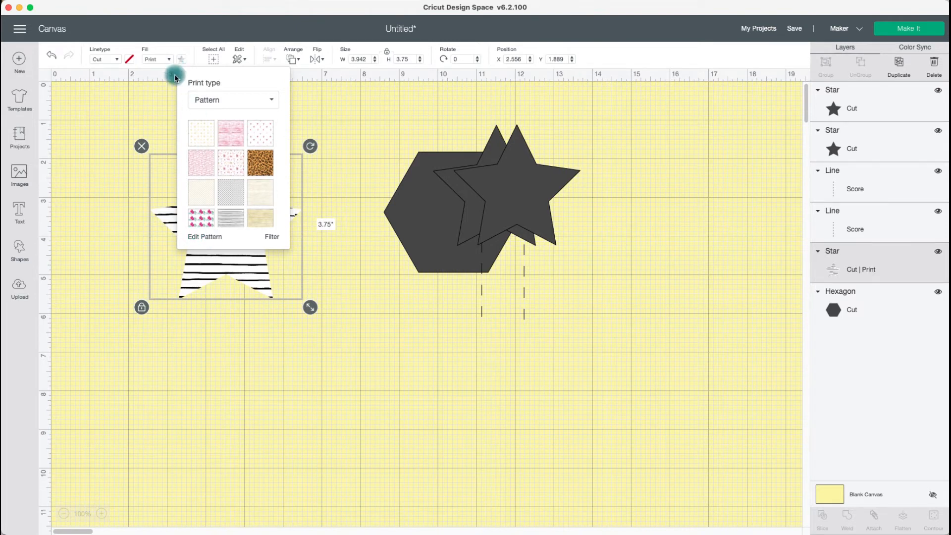
# Remove the striped print pattern from the left star by setting its fill to No Fill.
pyautogui.click(161, 99)
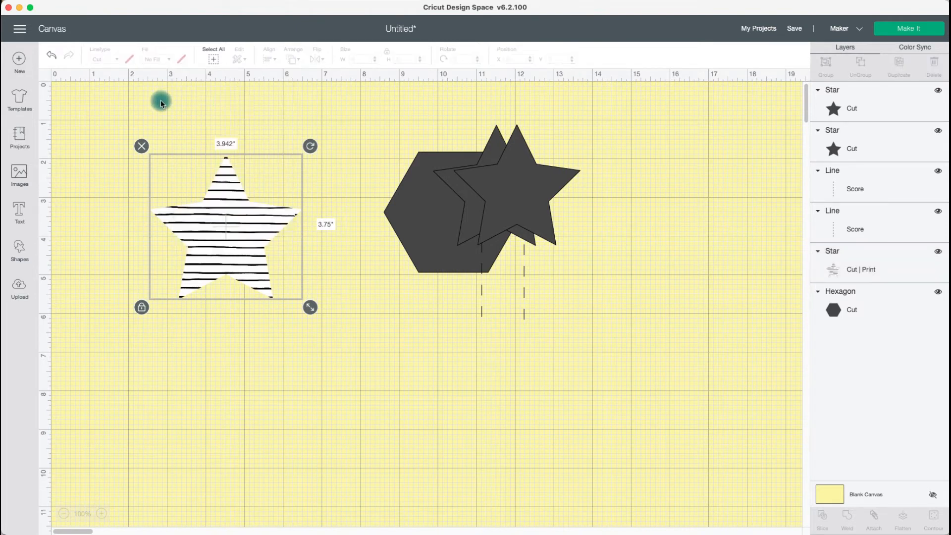
pyautogui.click(235, 208)
pyautogui.click(164, 60)
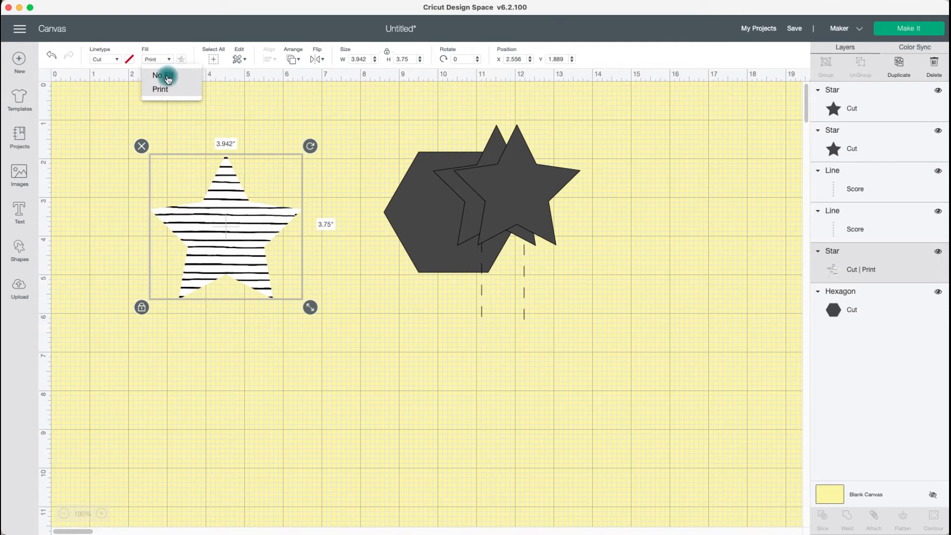
pyautogui.click(169, 77)
pyautogui.click(165, 60)
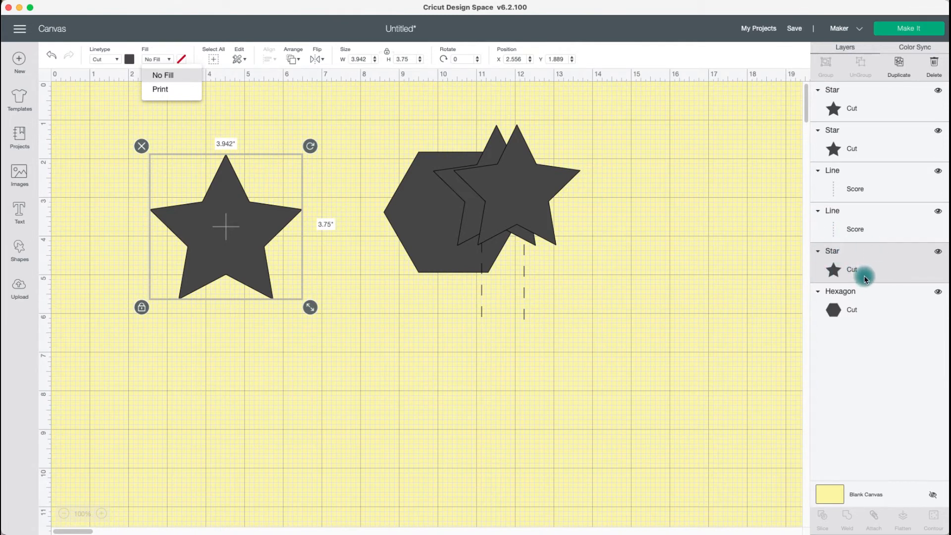
pyautogui.click(652, 292)
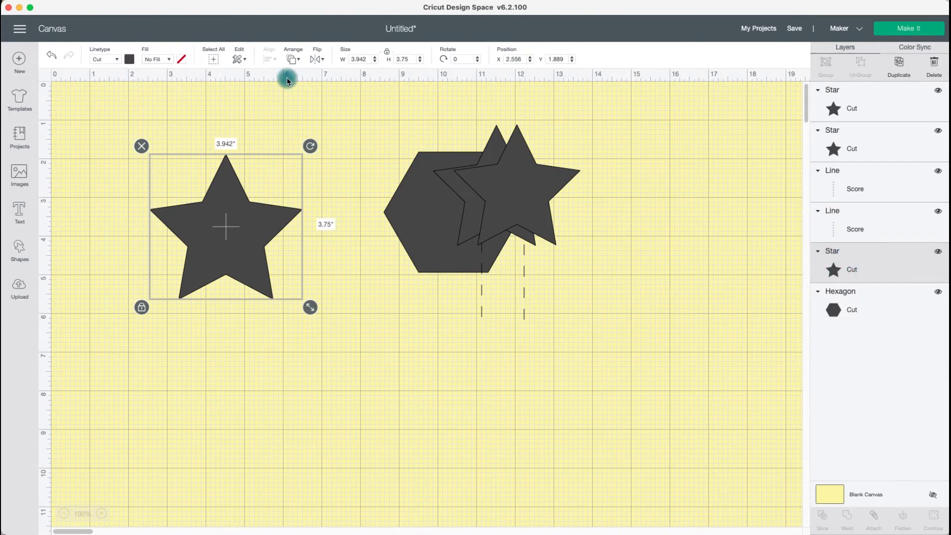
# Select all objects on the canvas, both with Select All and with a selection box around them, and deselect them again.
pyautogui.click(216, 63)
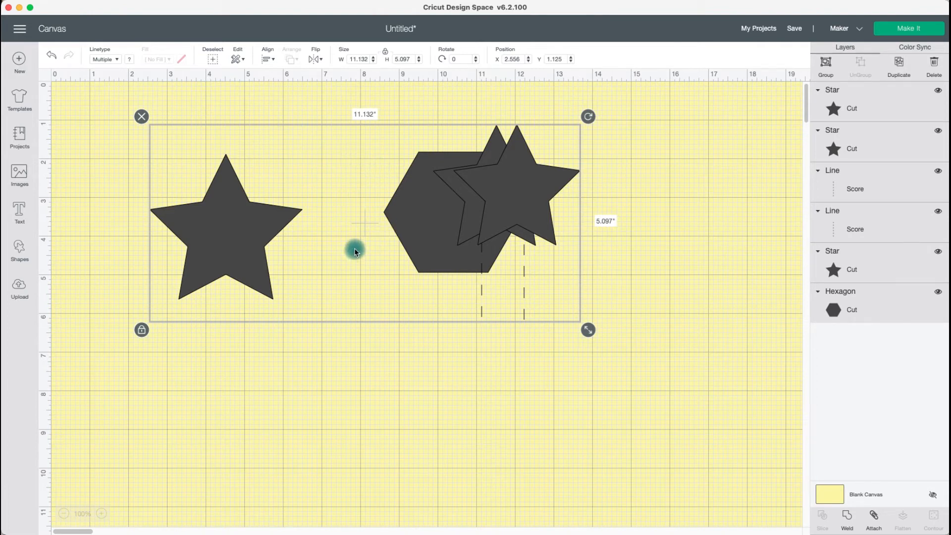
pyautogui.click(213, 59)
pyautogui.click(214, 60)
pyautogui.click(688, 203)
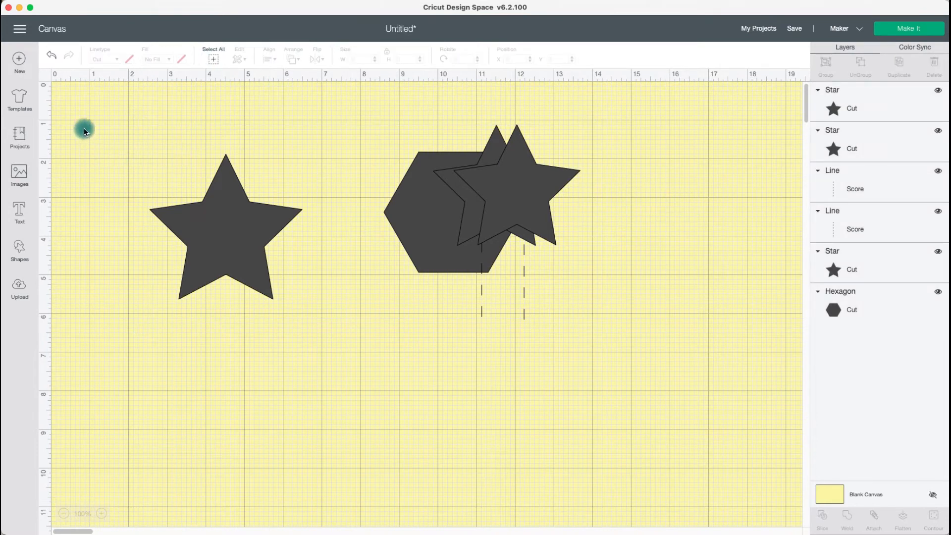
pyautogui.moveTo(97, 124); pyautogui.dragTo(607, 273)
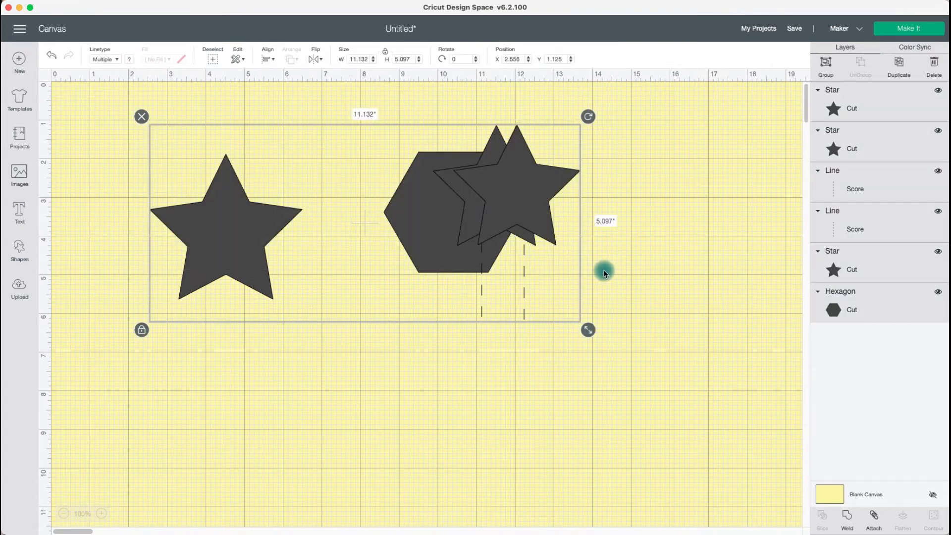
pyautogui.click(604, 273)
# Lower the two score lines, with the left one at about X 11.319, Y 4.125, and box-select only the stars and hexagon.
pyautogui.moveTo(531, 255); pyautogui.dragTo(493, 336)
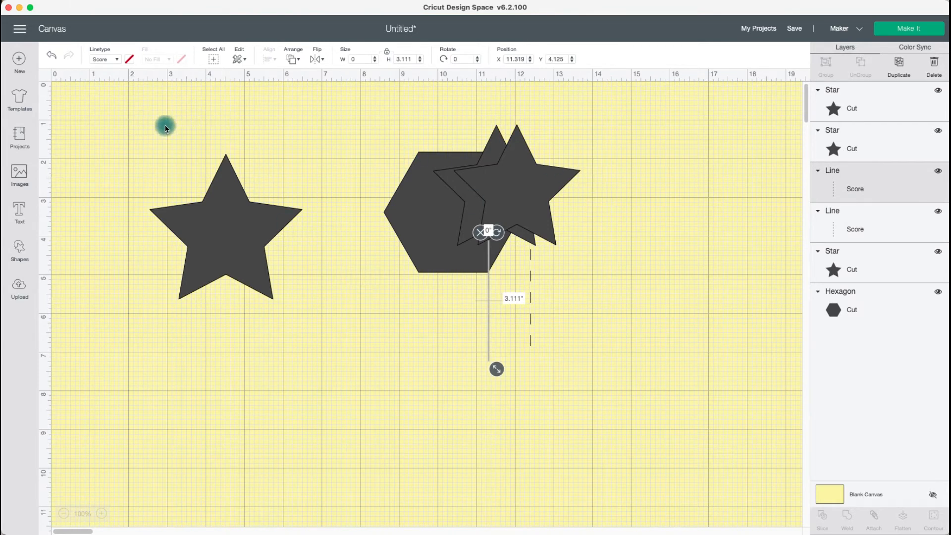
pyautogui.moveTo(150, 137); pyautogui.dragTo(503, 179)
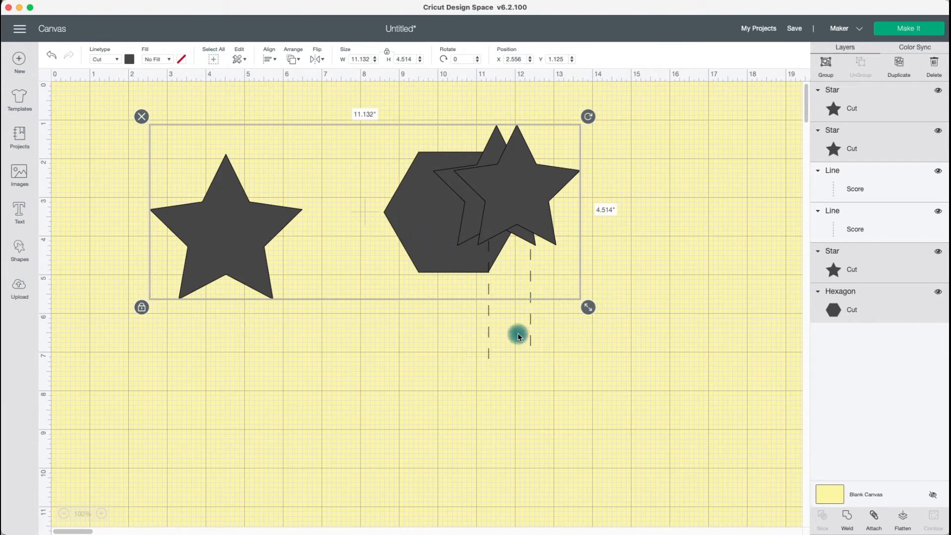
pyautogui.click(309, 321)
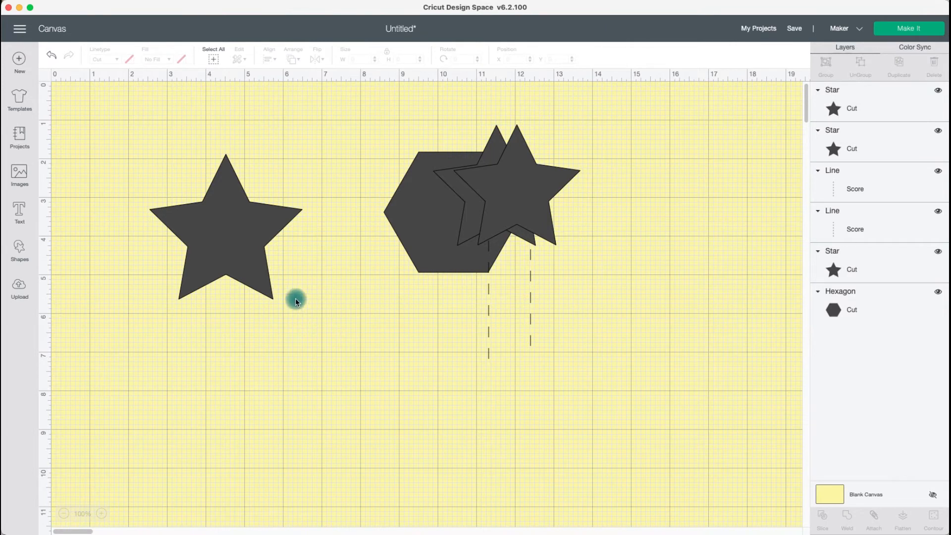
# Build a multiple selection of the left star, the other two star layers and both score line layers, and clear it.
pyautogui.click(238, 217)
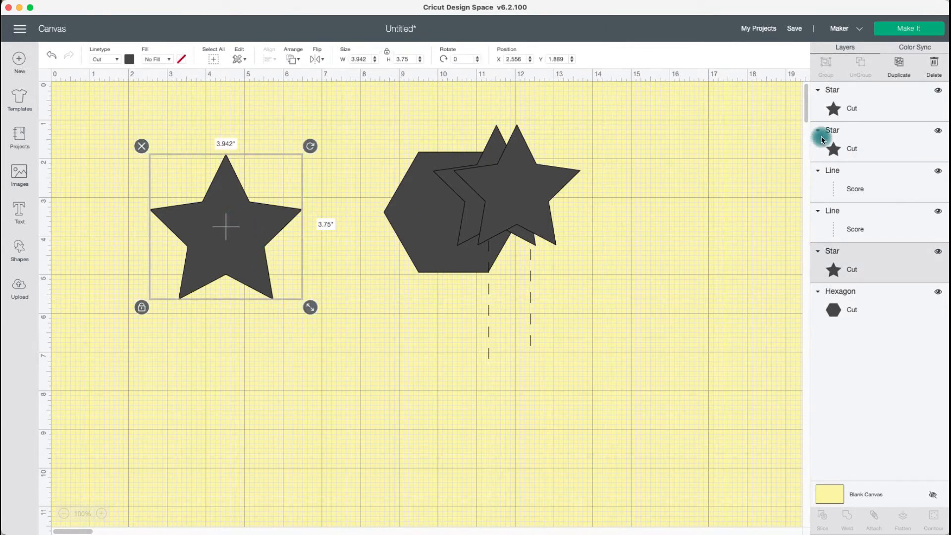
pyautogui.keyDown('shift'); pyautogui.click(874, 106); pyautogui.keyUp('shift')
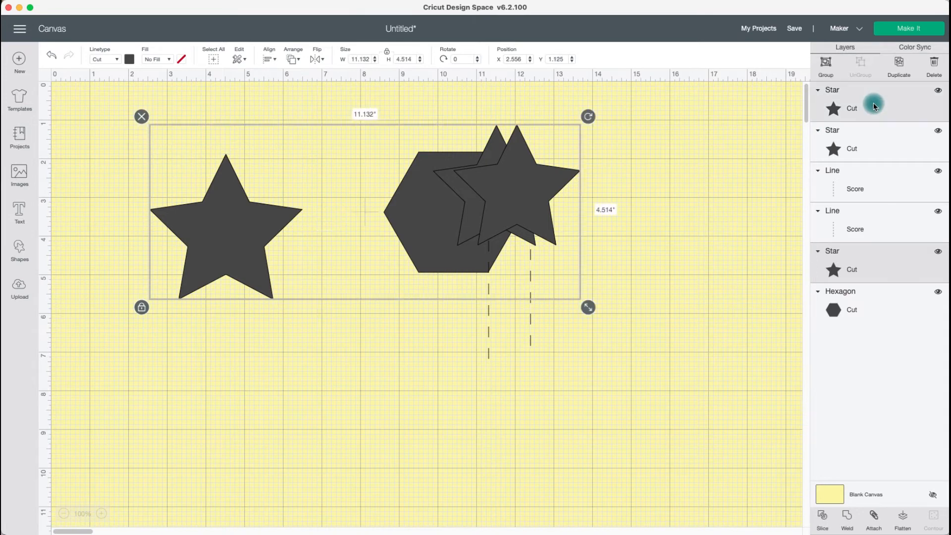
pyautogui.keyDown('shift'); pyautogui.click(881, 144); pyautogui.keyUp('shift')
pyautogui.keyDown('shift'); pyautogui.click(895, 194); pyautogui.keyUp('shift')
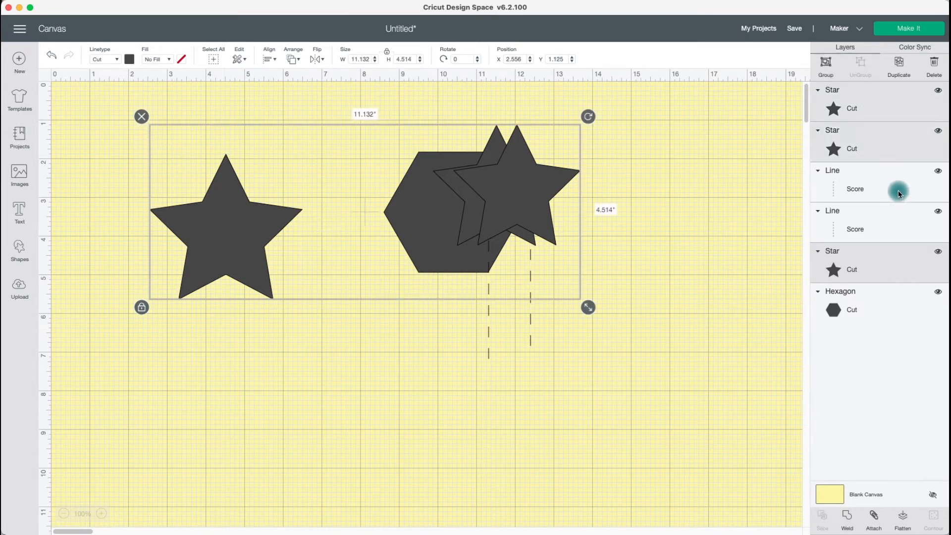
pyautogui.keyDown('shift'); pyautogui.click(897, 222); pyautogui.keyUp('shift')
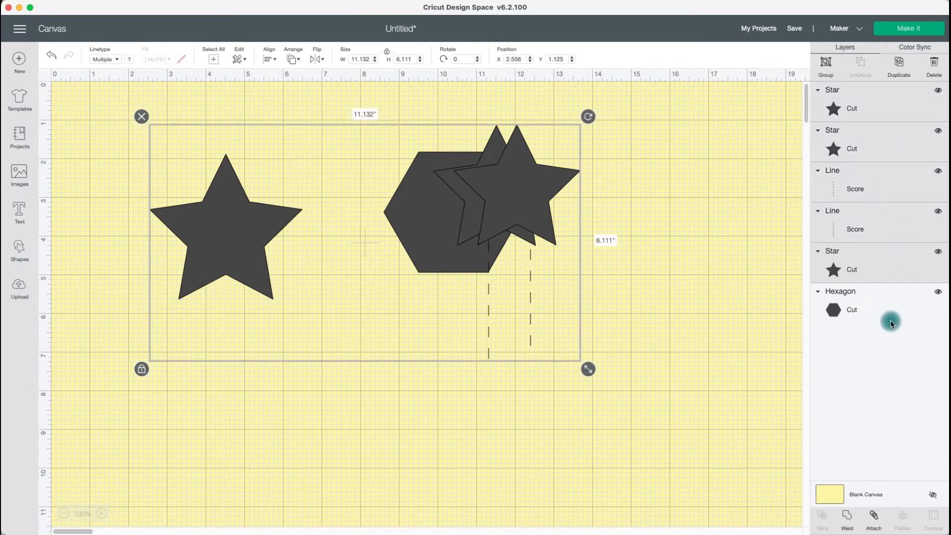
pyautogui.click(711, 225)
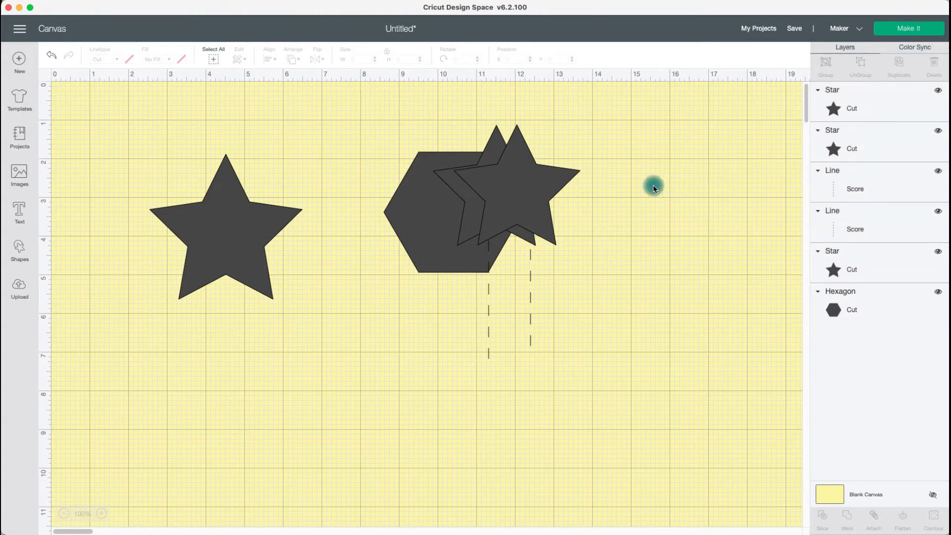
# Switch between selecting everything on the canvas and deselecting it with the Select All and Deselect commands.
pyautogui.click(217, 59)
pyautogui.click(217, 59)
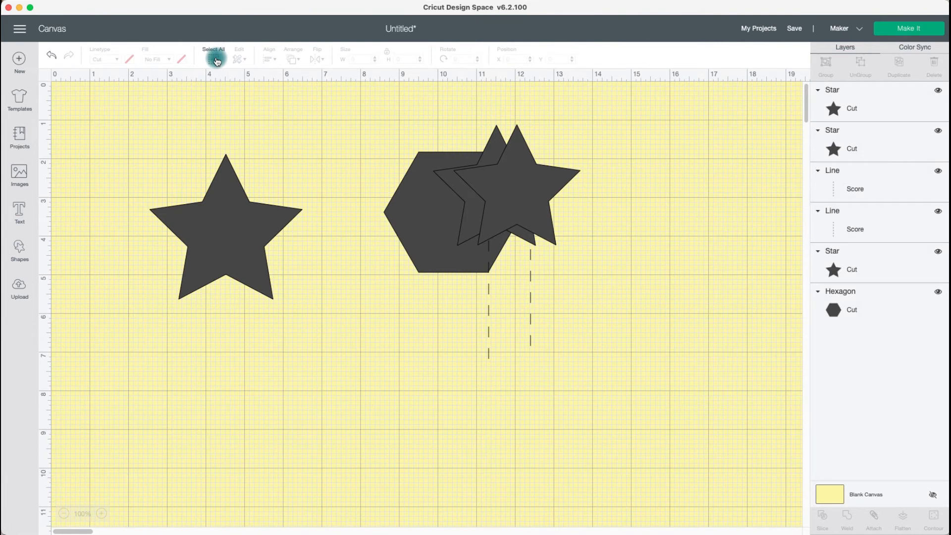
pyautogui.click(217, 59)
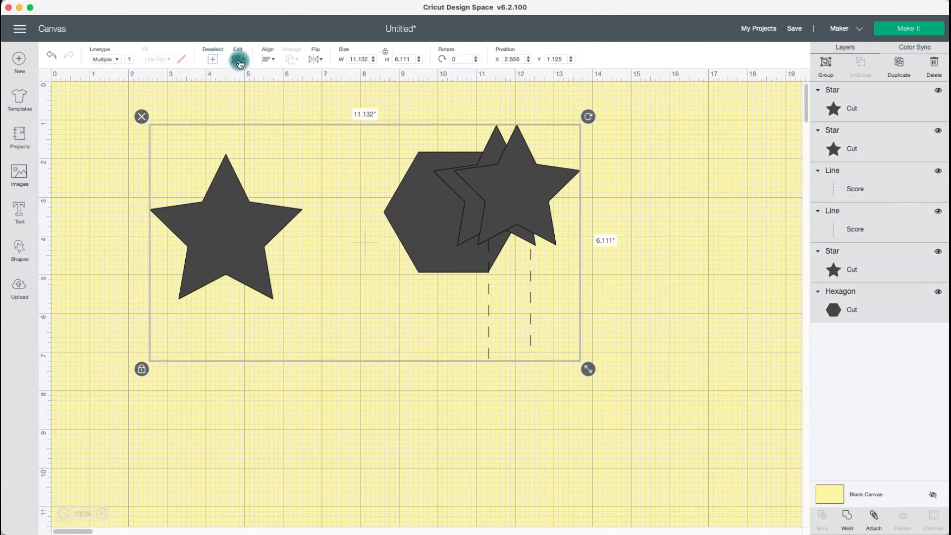
pyautogui.click(237, 94)
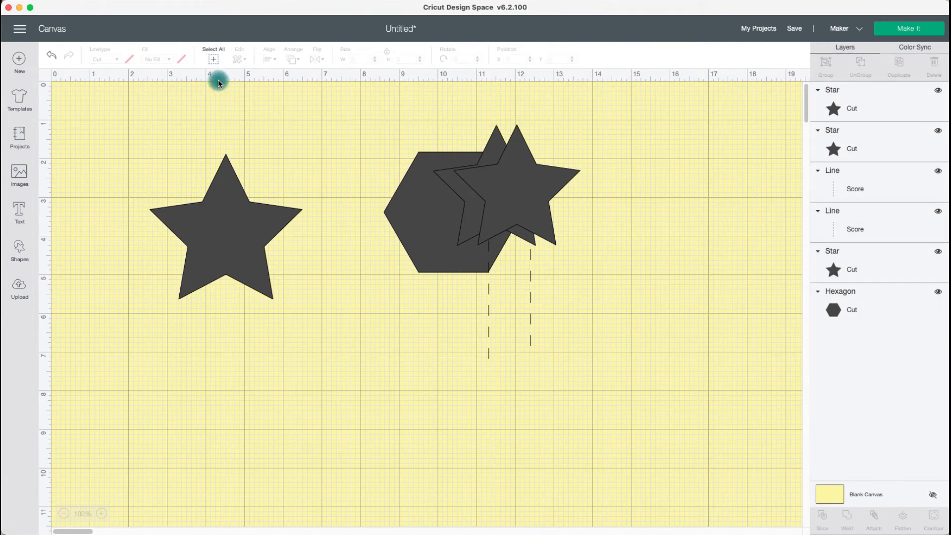
# Cut the left star and paste it back onto the canvas.
pyautogui.click(230, 185)
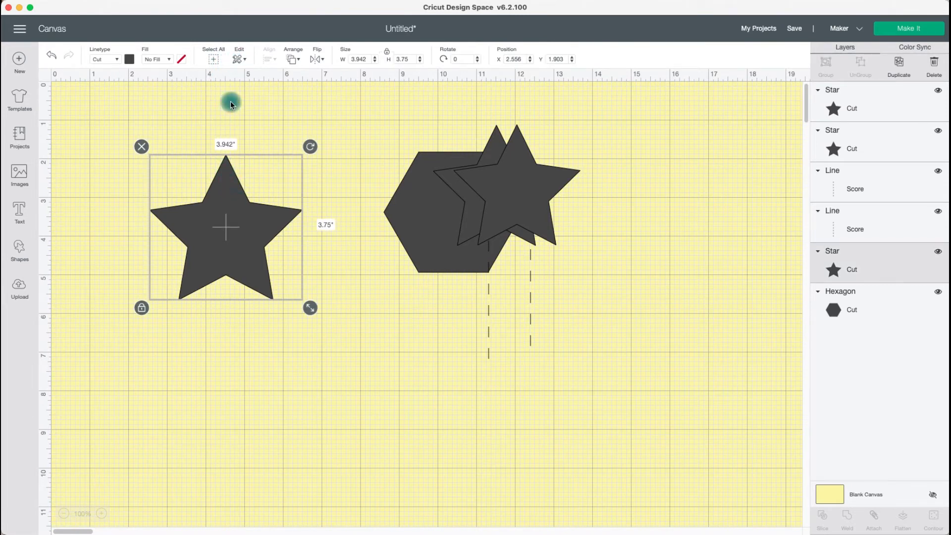
pyautogui.click(238, 58)
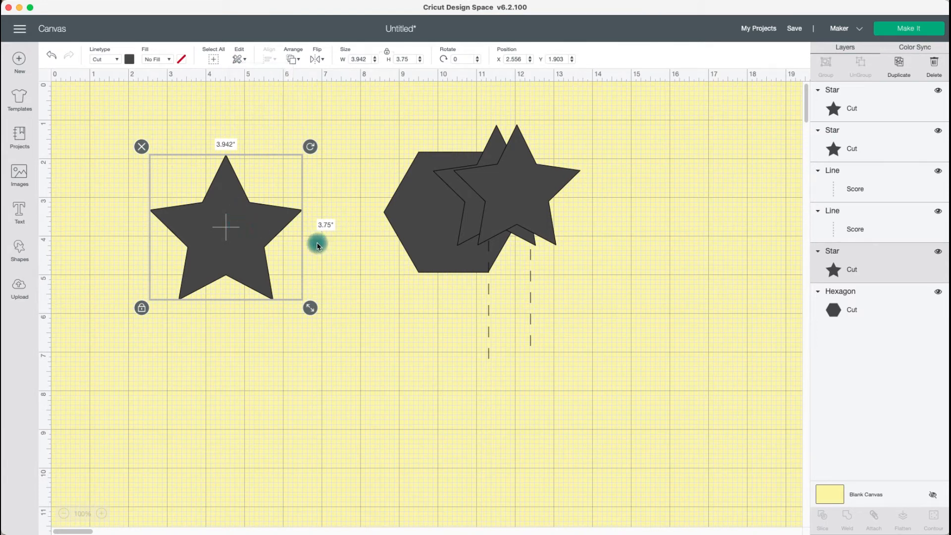
pyautogui.rightClick(213, 218)
pyautogui.click(253, 266)
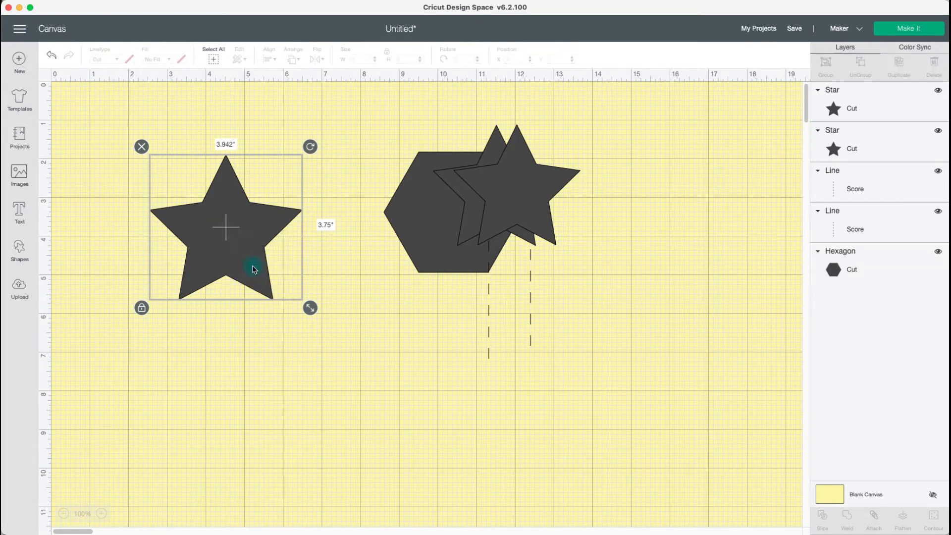
pyautogui.rightClick(240, 237)
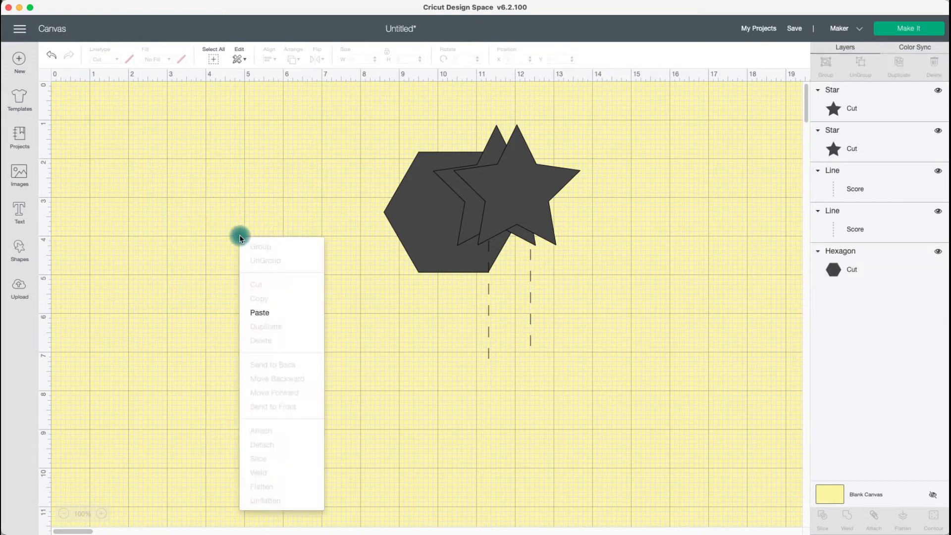
pyautogui.click(279, 316)
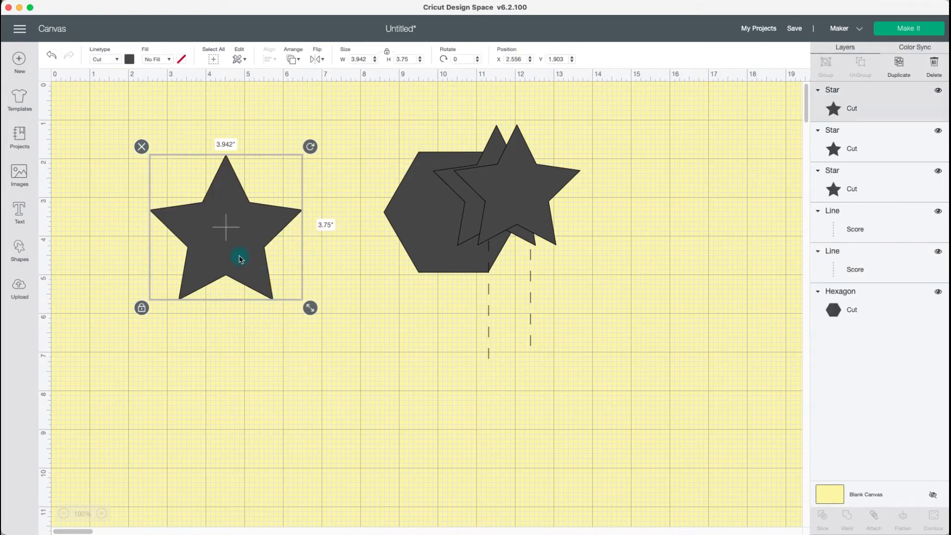
# Copy and paste the left star, and duplicate the pasted copy once.
pyautogui.rightClick(239, 259)
pyautogui.click(275, 320)
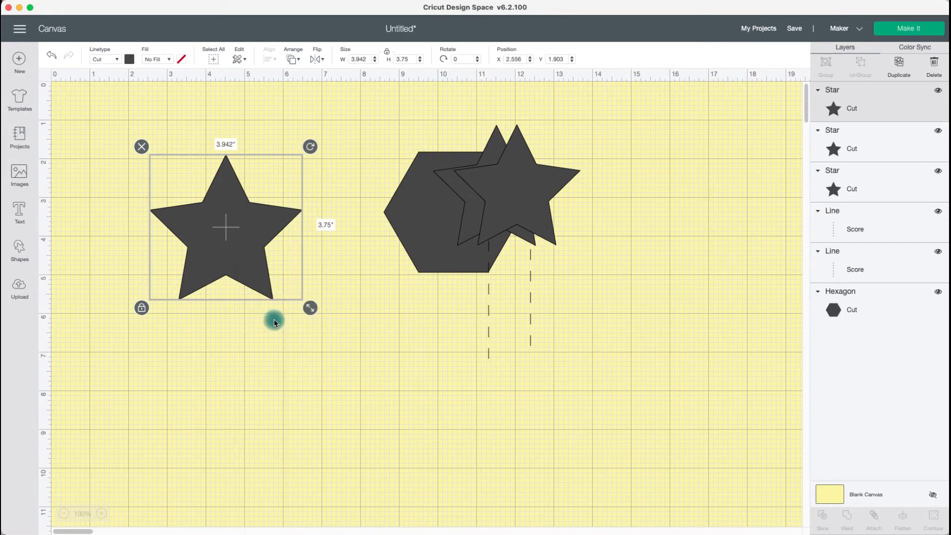
pyautogui.rightClick(258, 272)
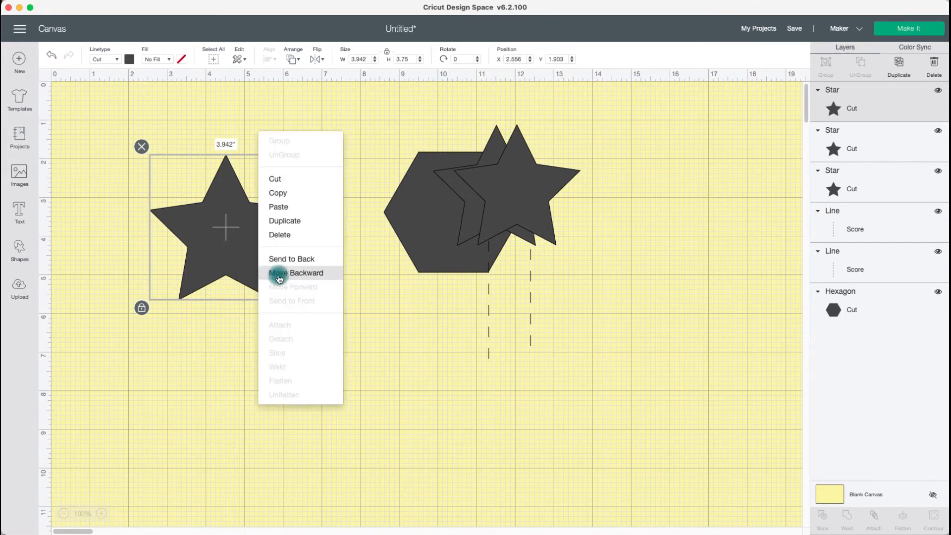
pyautogui.click(293, 210)
pyautogui.rightClick(229, 228)
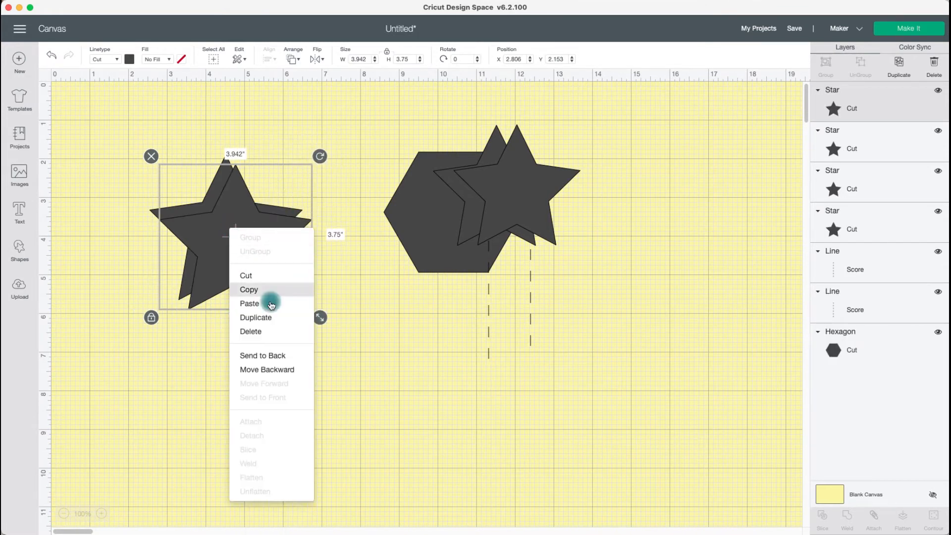
pyautogui.click(275, 321)
pyautogui.rightClick(248, 268)
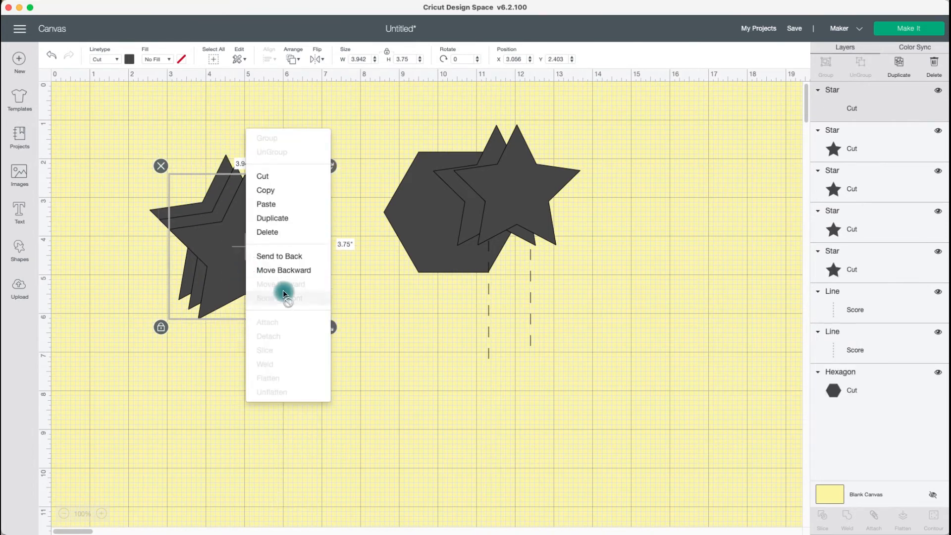
pyautogui.click(279, 232)
pyautogui.rightClick(257, 232)
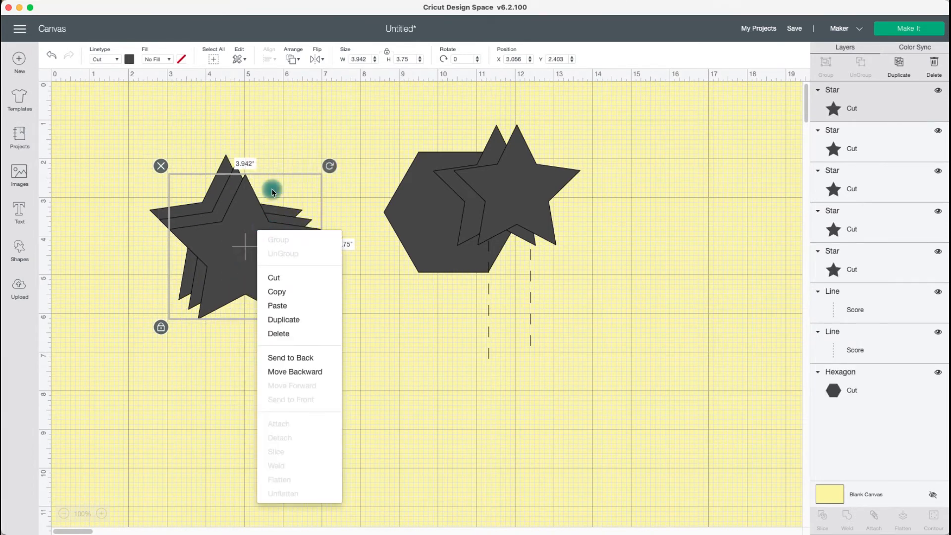
pyautogui.click(246, 203)
pyautogui.click(246, 215)
pyautogui.rightClick(246, 219)
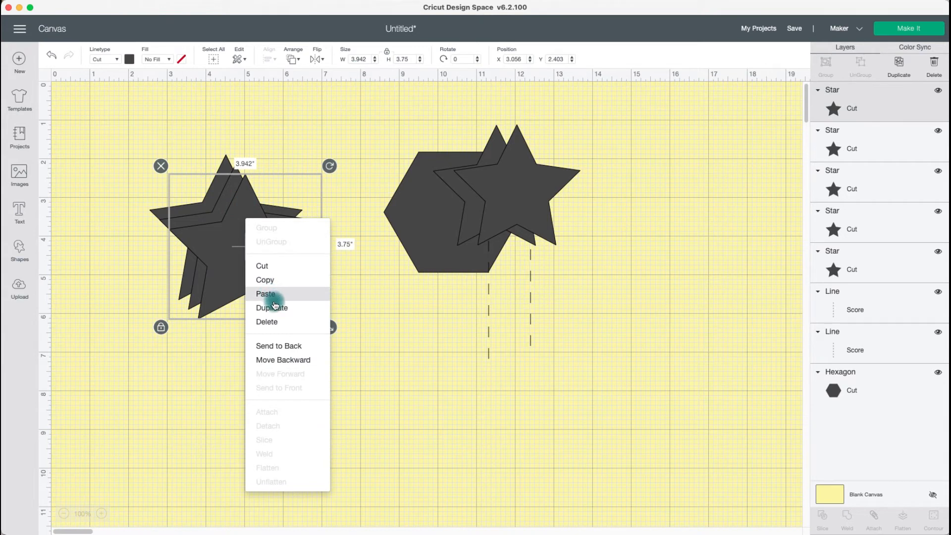
pyautogui.click(361, 183)
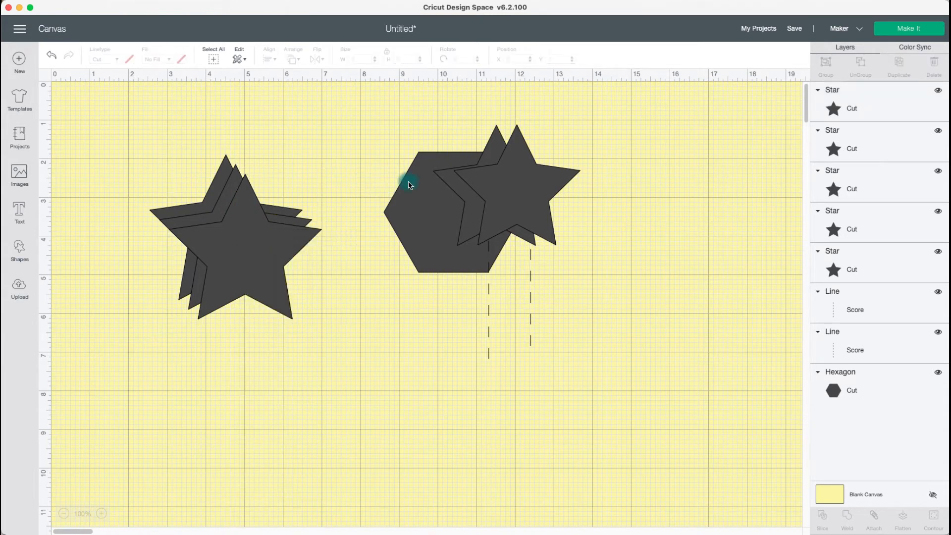
# Delete the hexagon behind the two overlapping stars.
pyautogui.click(413, 188)
pyautogui.rightClick(412, 195)
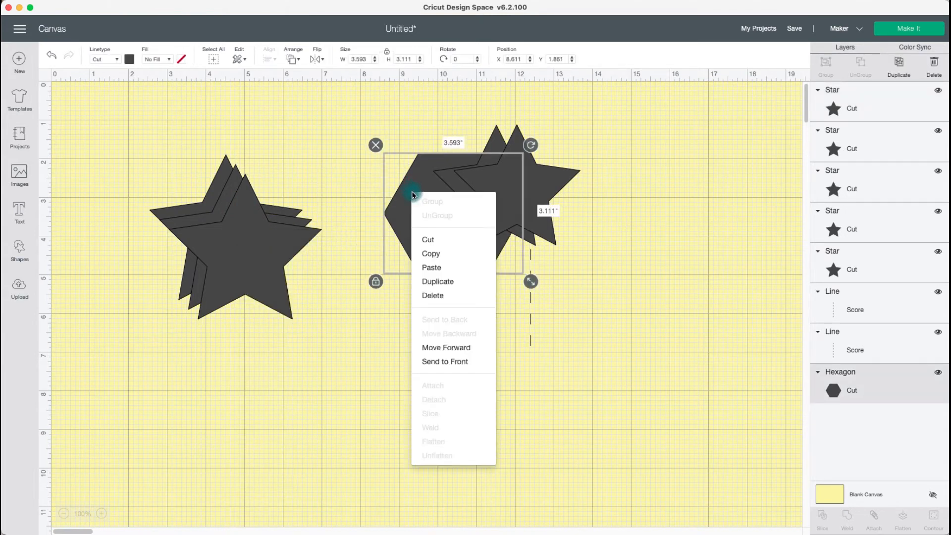
pyautogui.click(436, 297)
# Move the front star of the left group to about X 5.444, Y 2.292 and shift it one layer backward.
pyautogui.moveTo(288, 257); pyautogui.dragTo(388, 259)
pyautogui.rightClick(335, 207)
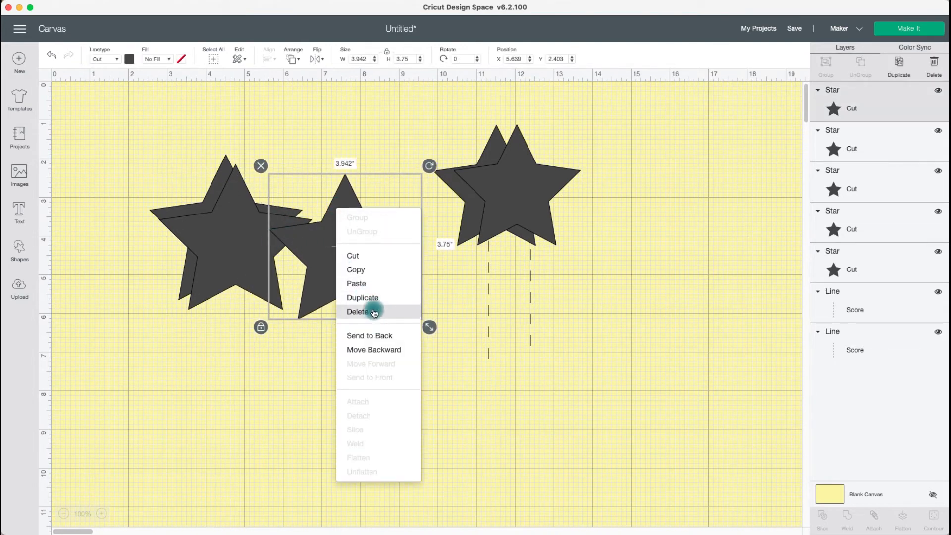
pyautogui.moveTo(314, 241); pyautogui.dragTo(288, 234)
pyautogui.moveTo(313, 272); pyautogui.dragTo(335, 264)
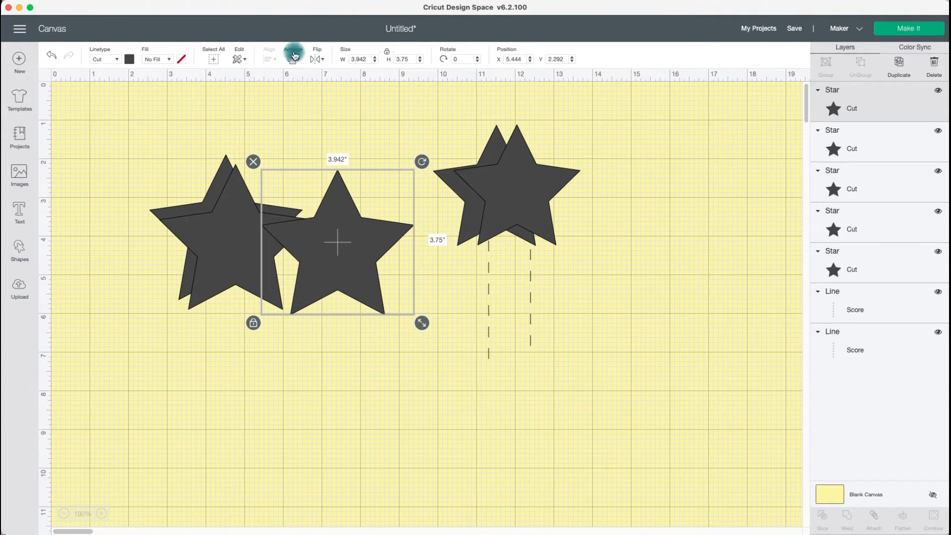
pyautogui.rightClick(328, 214)
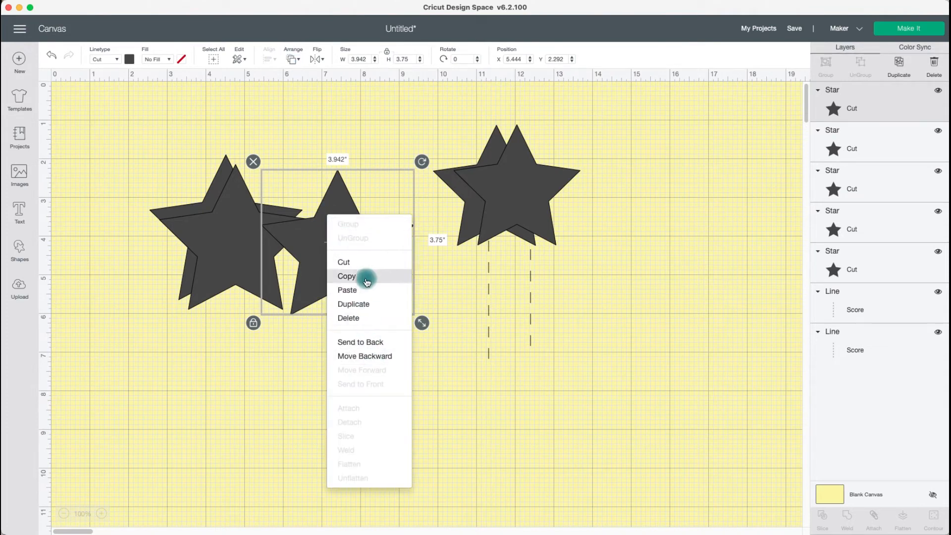
pyautogui.click(379, 356)
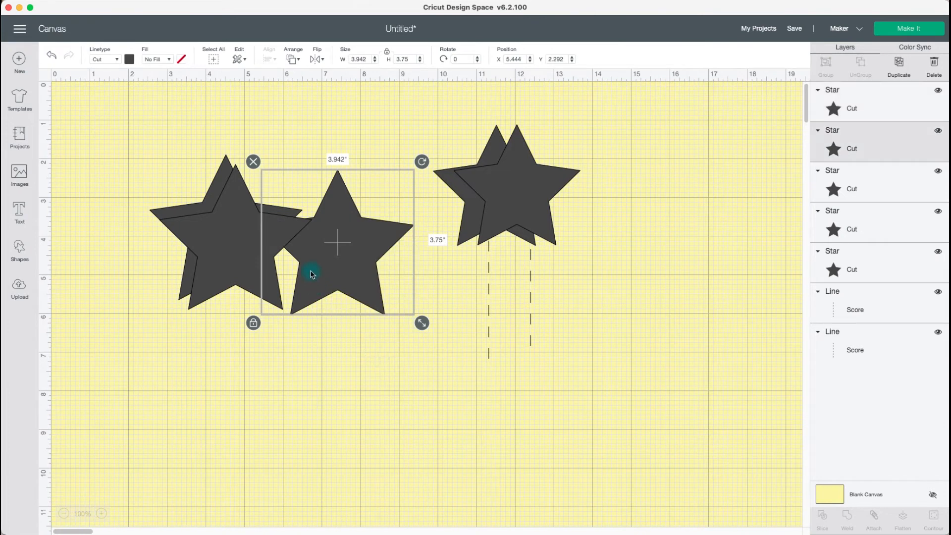
# Color the front star of the left group light purple and move it to about X 4.514, Y 2.472.
pyautogui.click(217, 224)
pyautogui.click(130, 60)
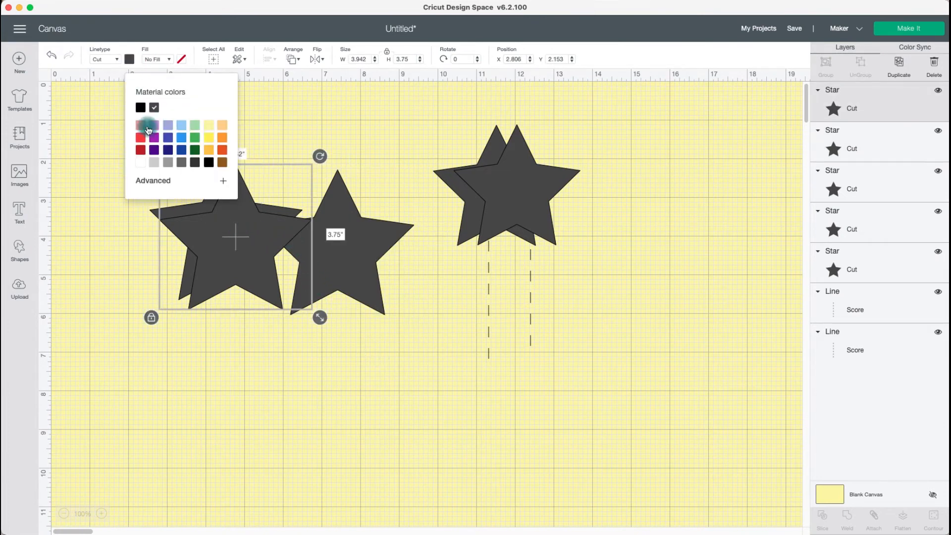
pyautogui.click(173, 129)
pyautogui.moveTo(264, 250); pyautogui.dragTo(330, 263)
# Shift the light purple star one layer backward, and do the same with the dark star overlapping it.
pyautogui.rightClick(317, 275)
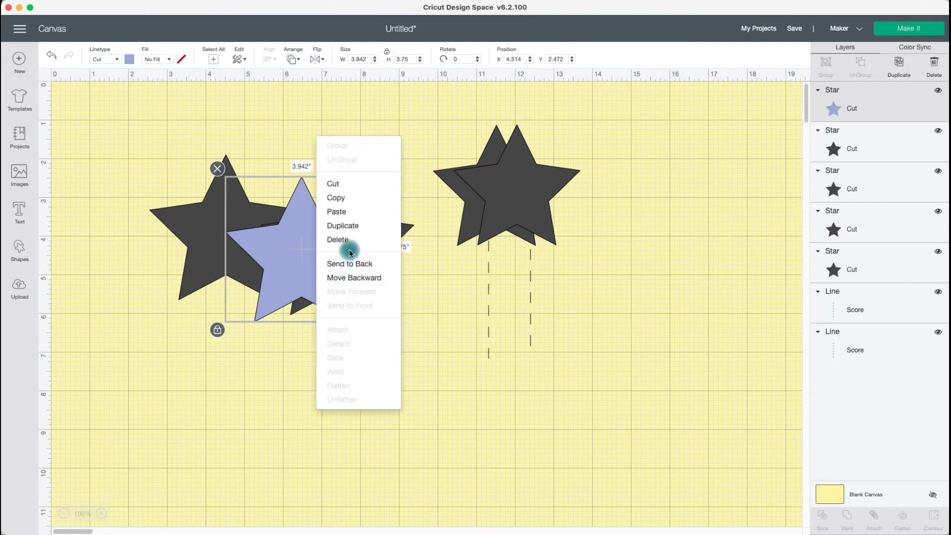
pyautogui.click(357, 279)
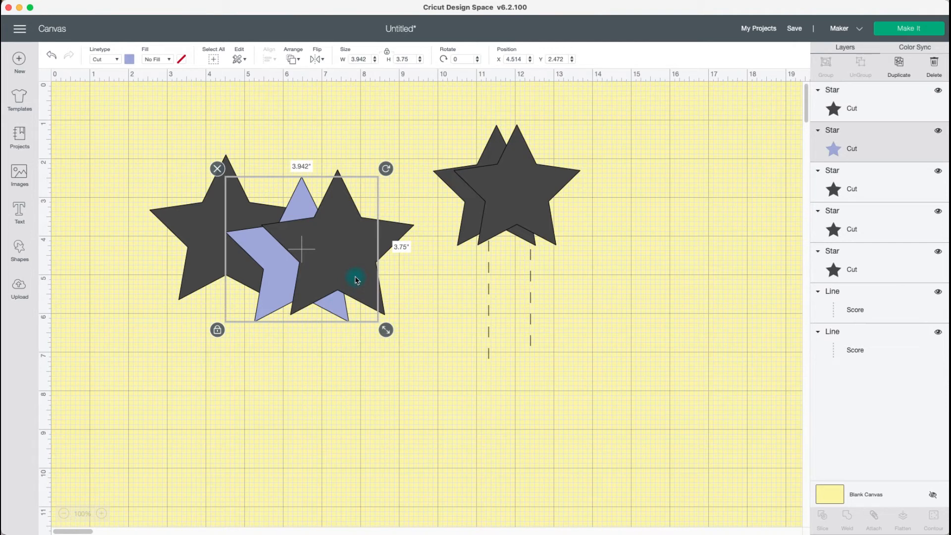
pyautogui.rightClick(280, 264)
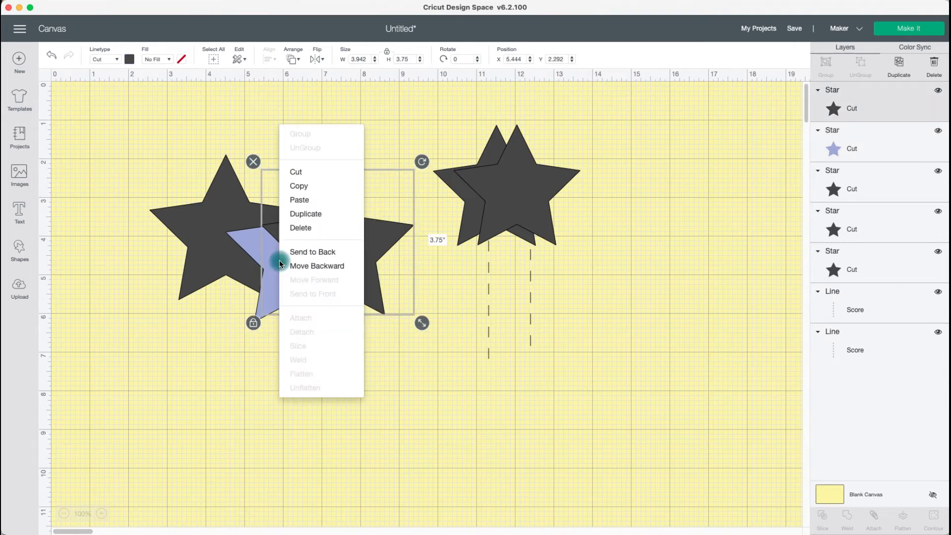
pyautogui.click(315, 266)
# Send the light purple star to the back, and reorder the right pair's front star to the layer just above it.
pyautogui.rightClick(307, 261)
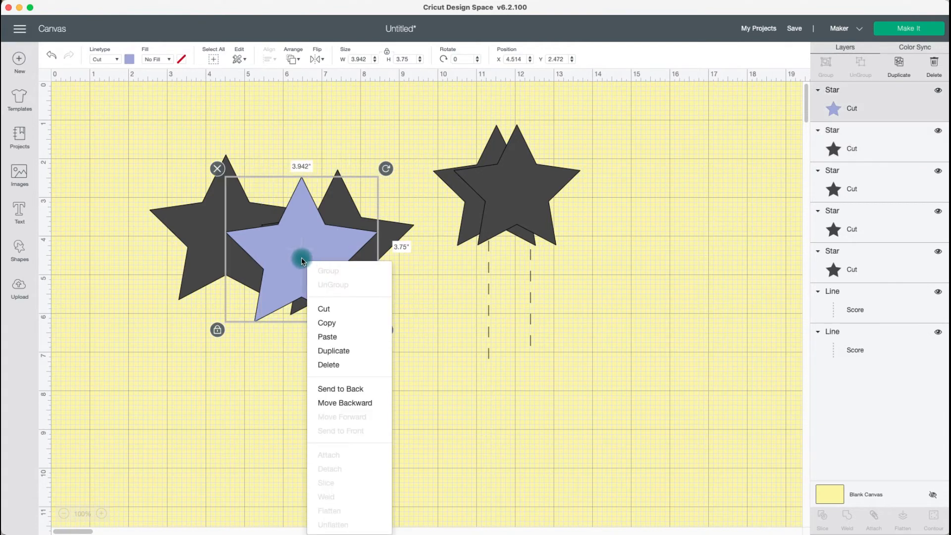
pyautogui.click(353, 388)
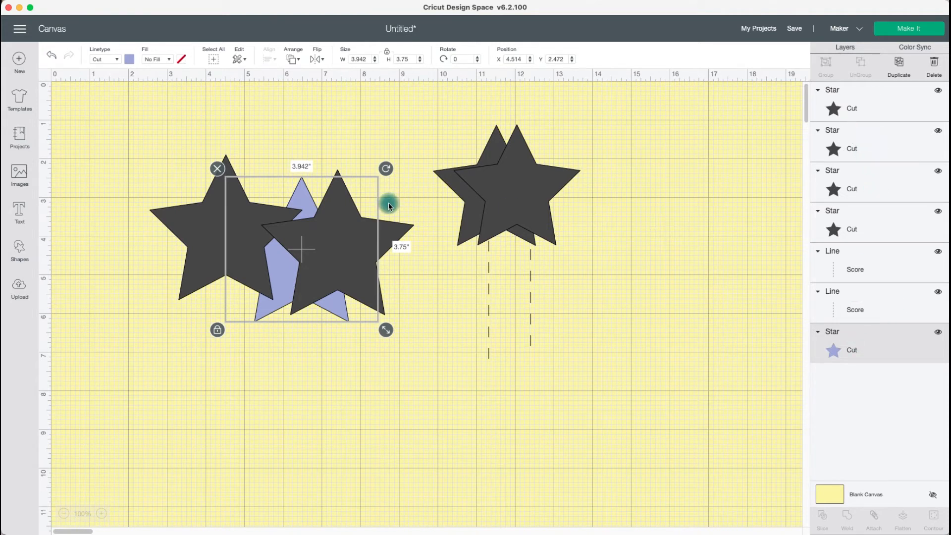
pyautogui.moveTo(853, 182); pyautogui.dragTo(848, 348)
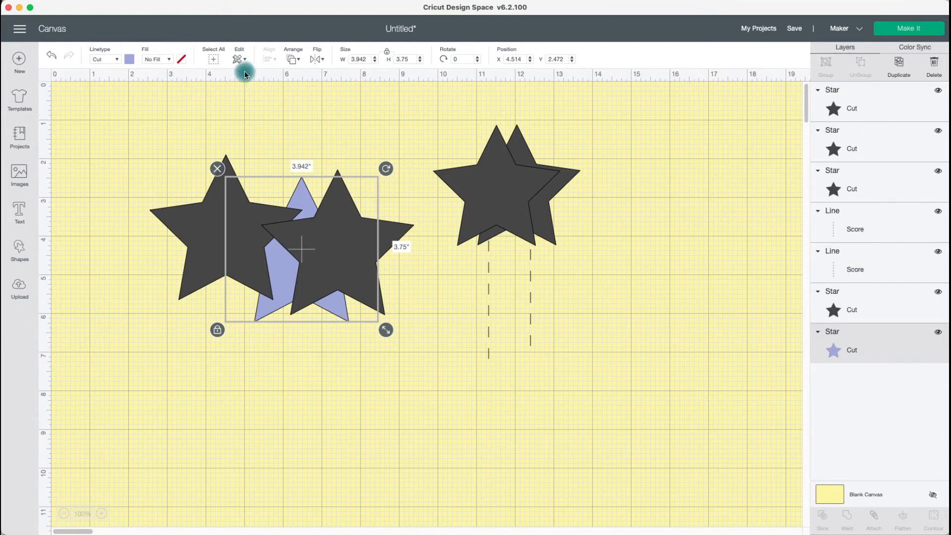
# Move the light purple star one layer forward and one layer backward again using the Arrange commands.
pyautogui.click(293, 59)
pyautogui.click(335, 103)
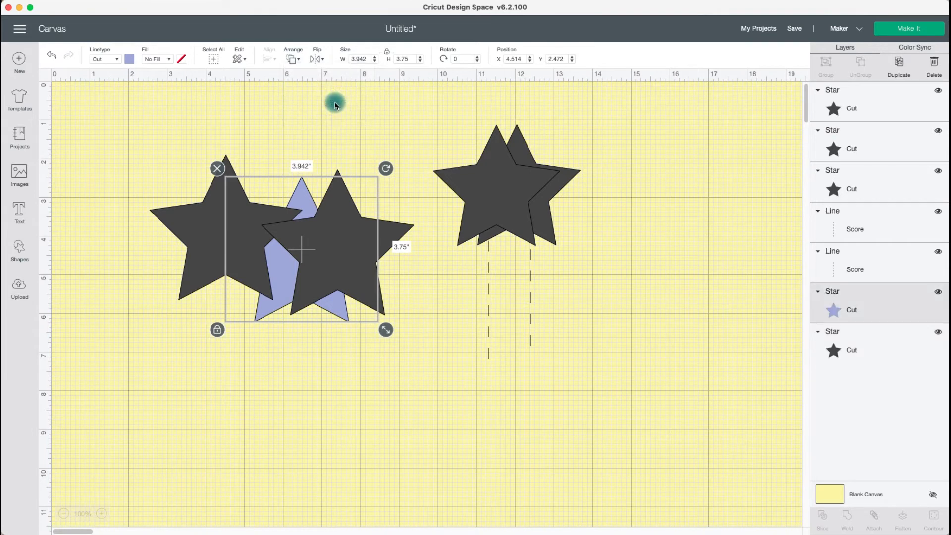
pyautogui.click(295, 61)
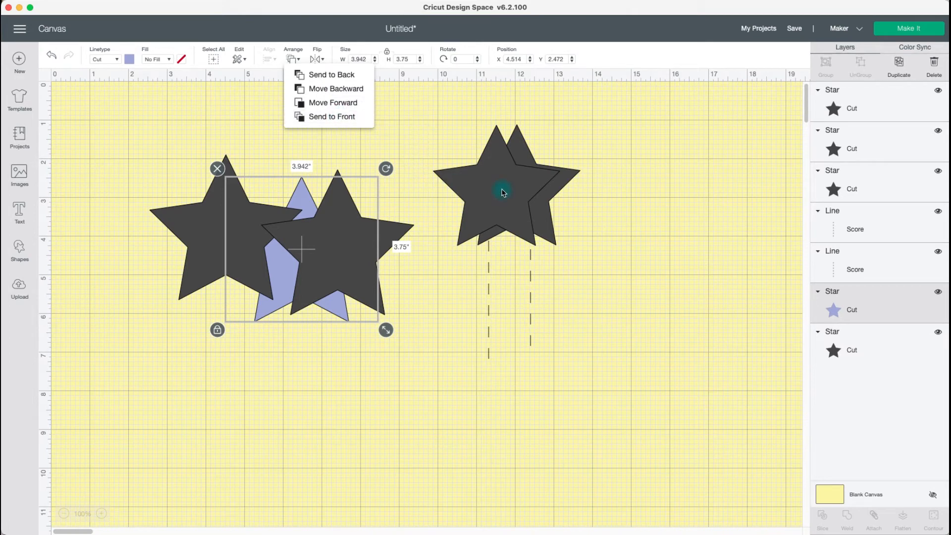
pyautogui.click(468, 166)
pyautogui.click(303, 65)
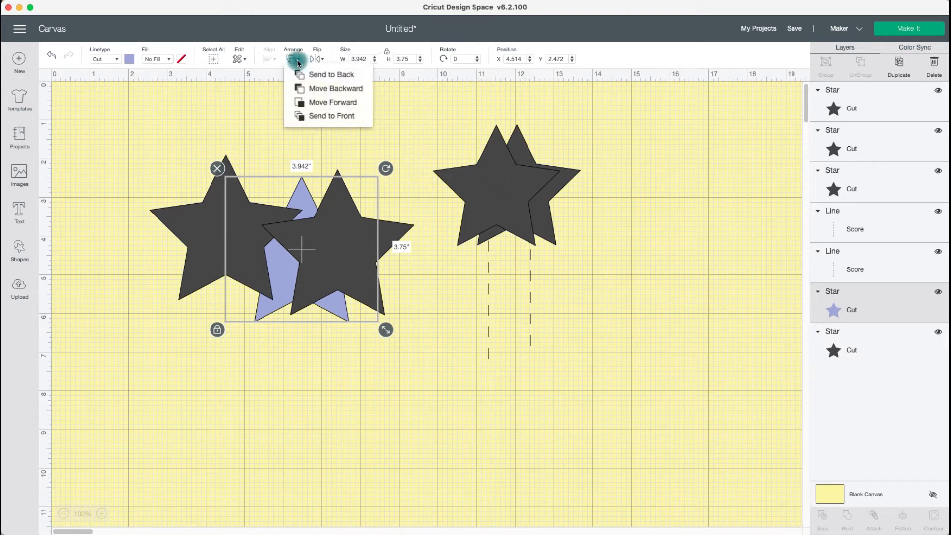
pyautogui.click(325, 89)
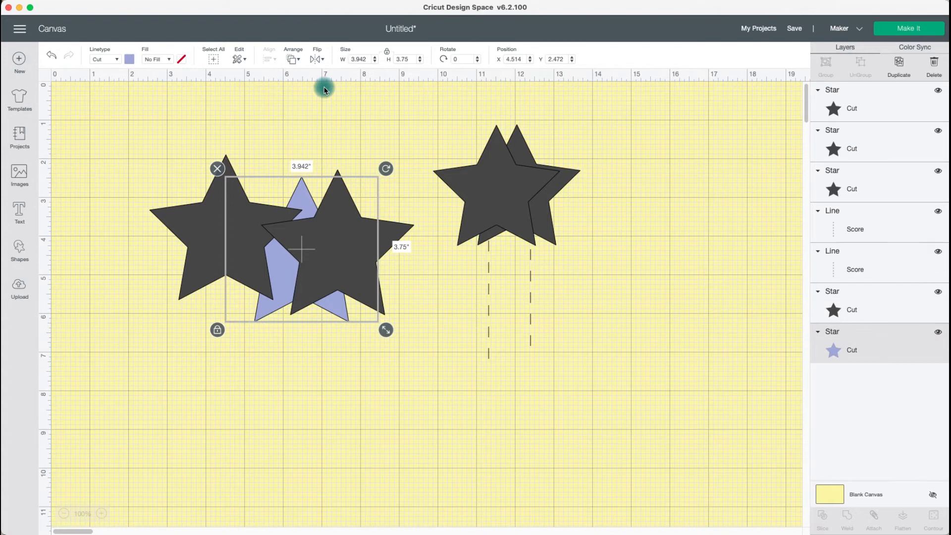
pyautogui.click(295, 61)
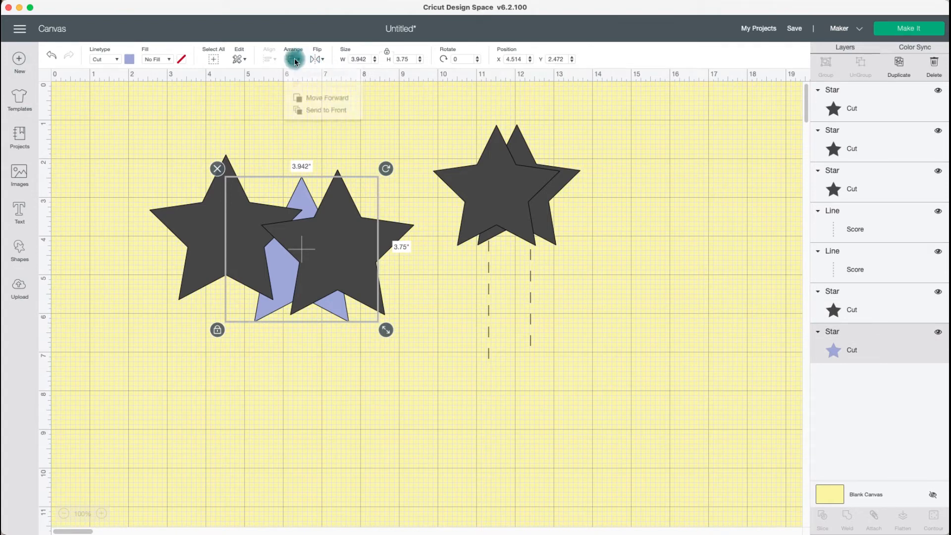
pyautogui.click(507, 178)
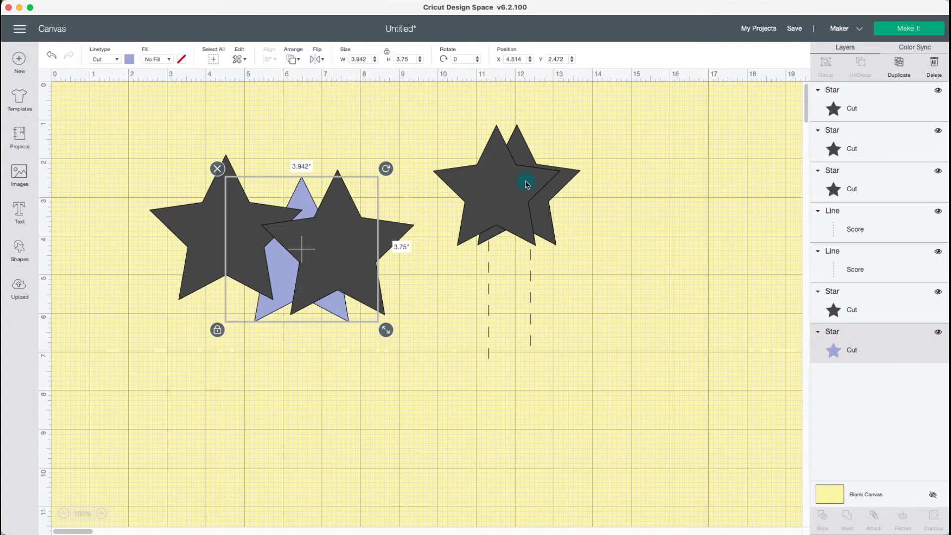
# Reorder the right pair's rear star to the top layer and move it to about X 10.972, Y 1.167.
pyautogui.moveTo(881, 311); pyautogui.dragTo(879, 114)
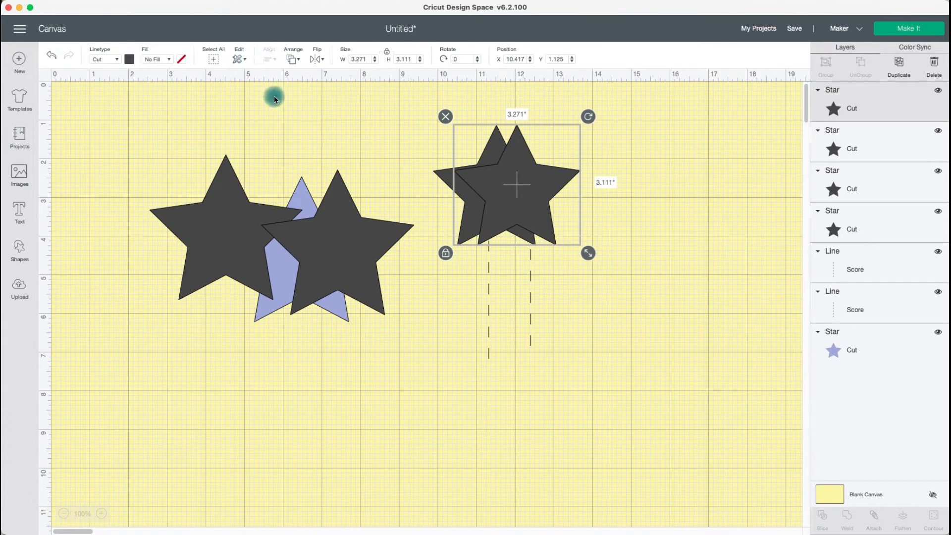
pyautogui.moveTo(520, 191); pyautogui.dragTo(541, 192)
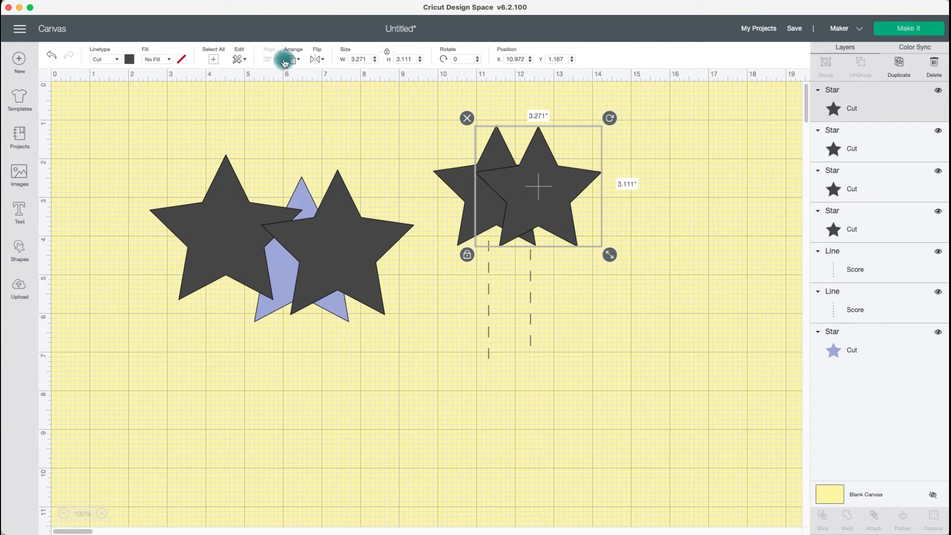
# Select the three overlapping stars of the left group together and align them left.
pyautogui.moveTo(157, 148); pyautogui.dragTo(383, 249)
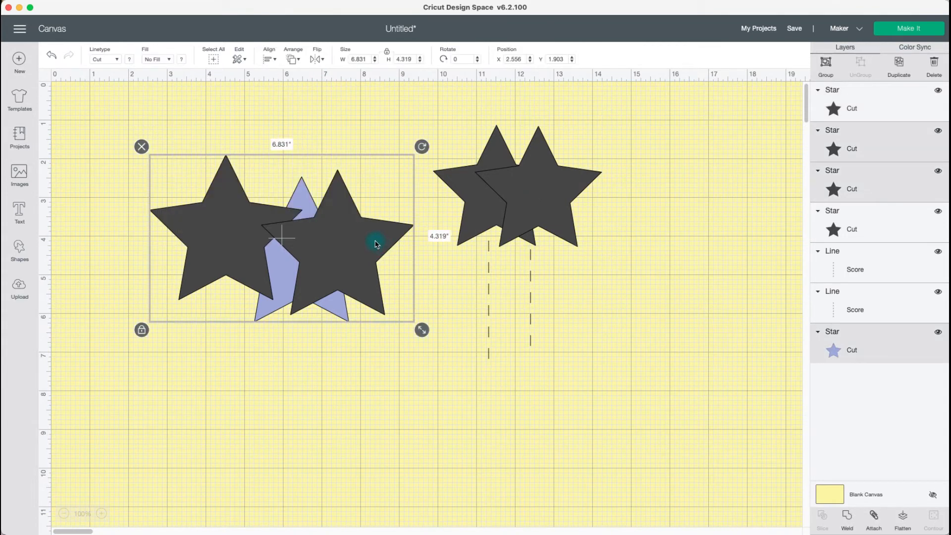
pyautogui.click(327, 147)
pyautogui.click(228, 195)
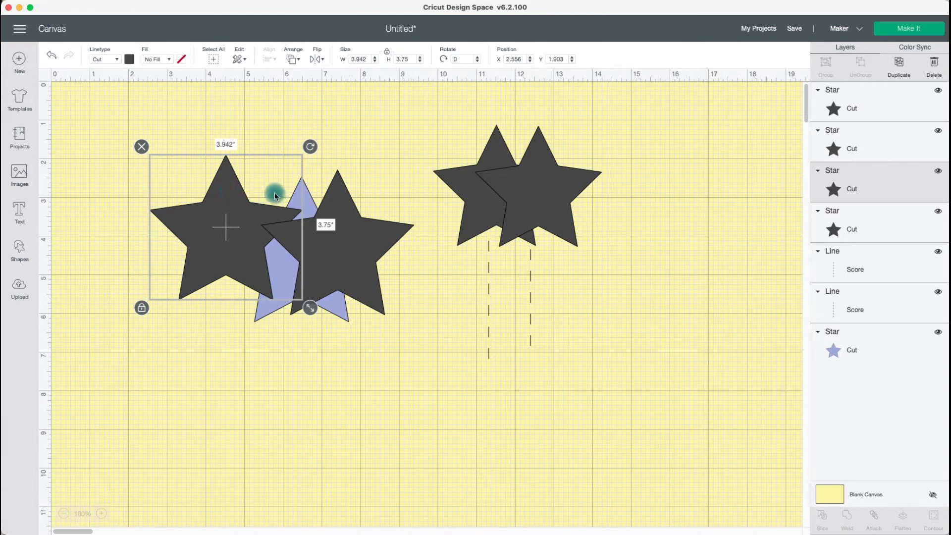
pyautogui.moveTo(178, 134); pyautogui.dragTo(380, 188)
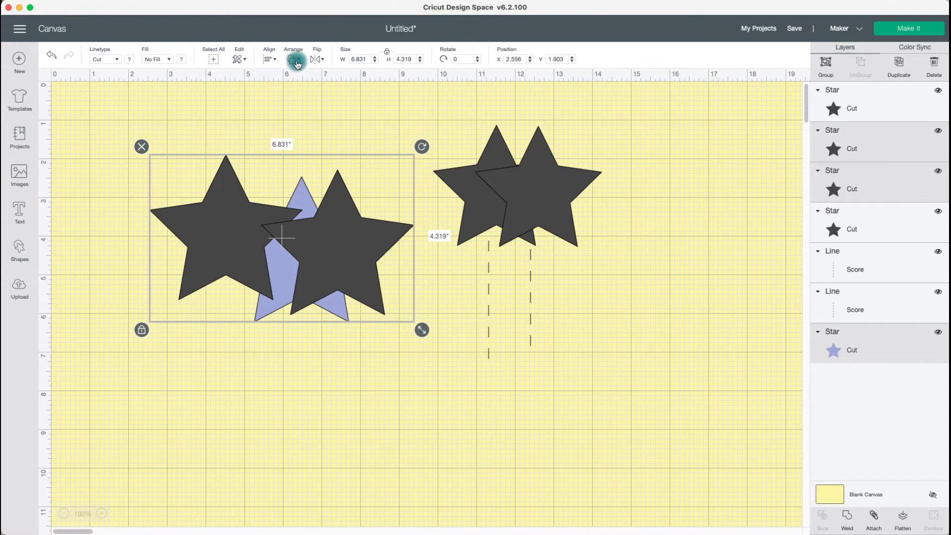
pyautogui.click(269, 60)
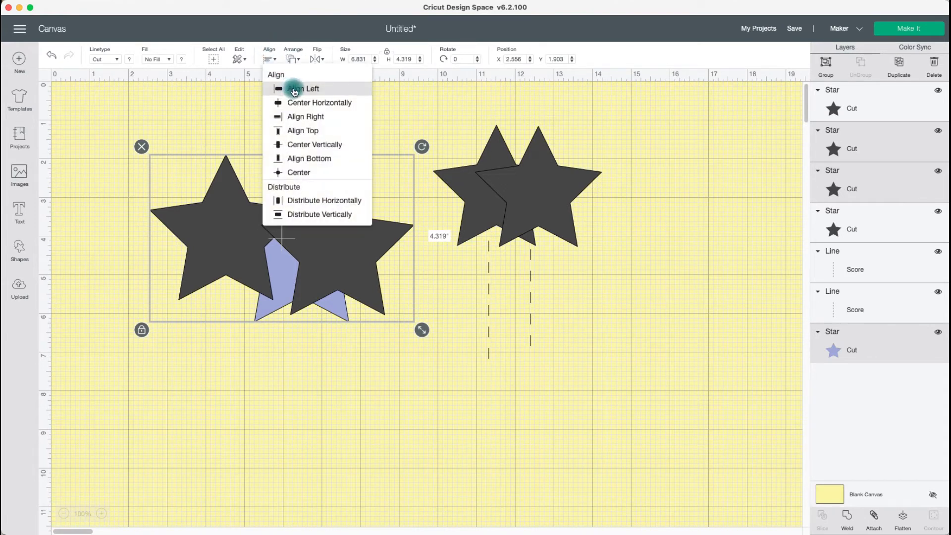
pyautogui.click(295, 89)
# Center the three stacked stars horizontally, and apply Align Right to them.
pyautogui.click(269, 58)
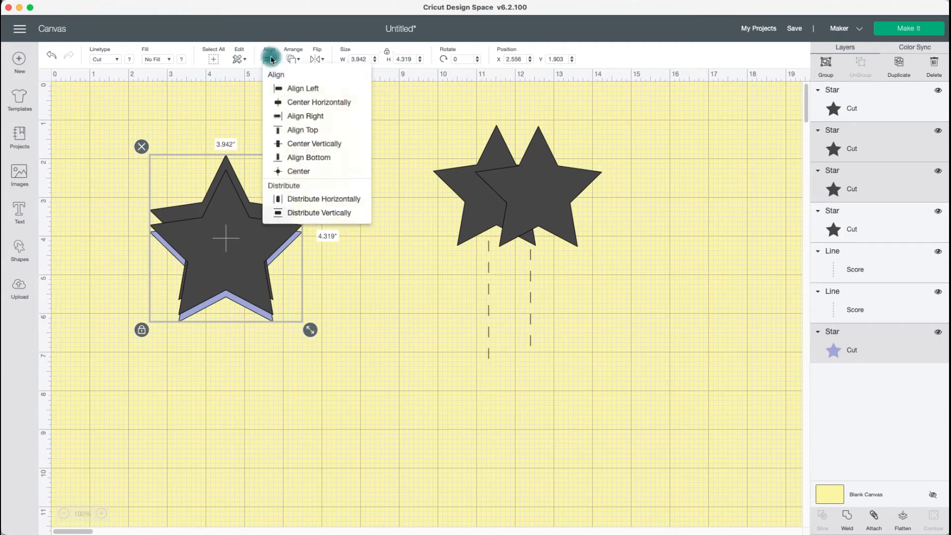
pyautogui.click(296, 103)
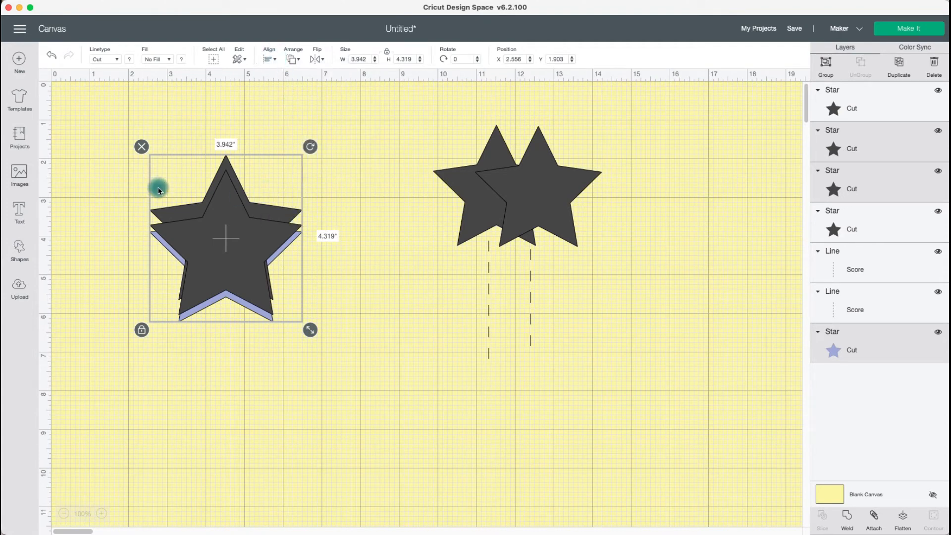
pyautogui.click(269, 59)
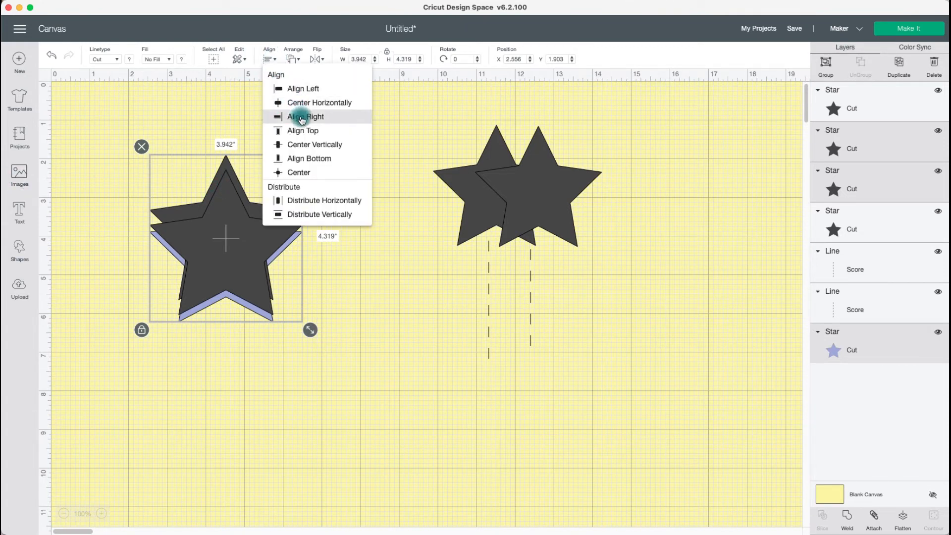
pyautogui.click(302, 118)
# Offset the front star sideways from the stack, and align all three stars to the right.
pyautogui.moveTo(237, 239); pyautogui.dragTo(304, 243)
pyautogui.click(157, 121)
pyautogui.moveTo(128, 140); pyautogui.dragTo(353, 268)
pyautogui.click(269, 59)
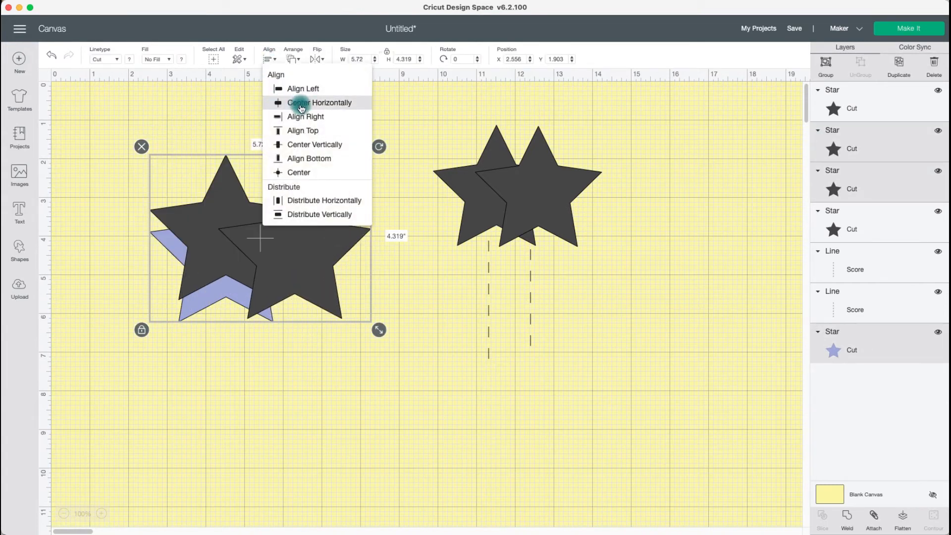
pyautogui.click(307, 119)
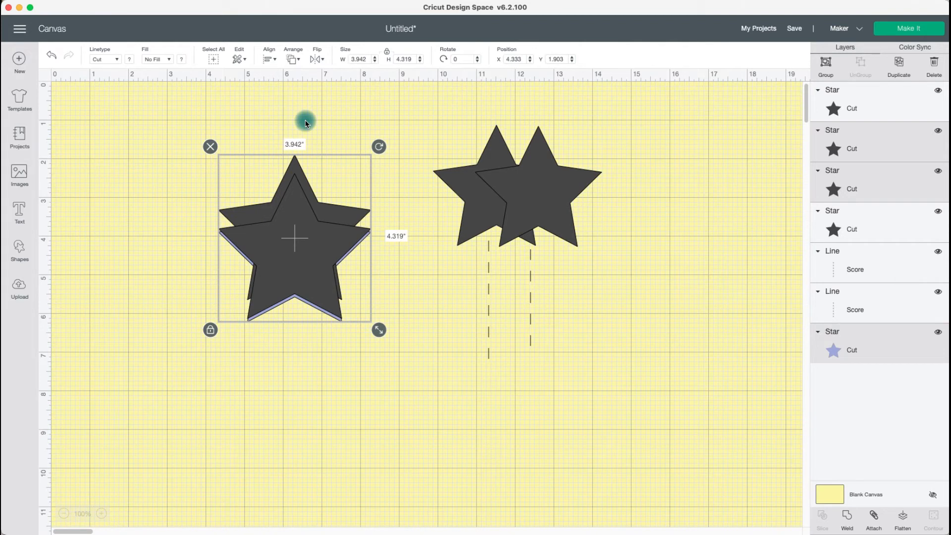
# Select the three stacked stars and align them to the top.
pyautogui.click(281, 103)
pyautogui.moveTo(253, 141); pyautogui.dragTo(298, 230)
pyautogui.click(267, 59)
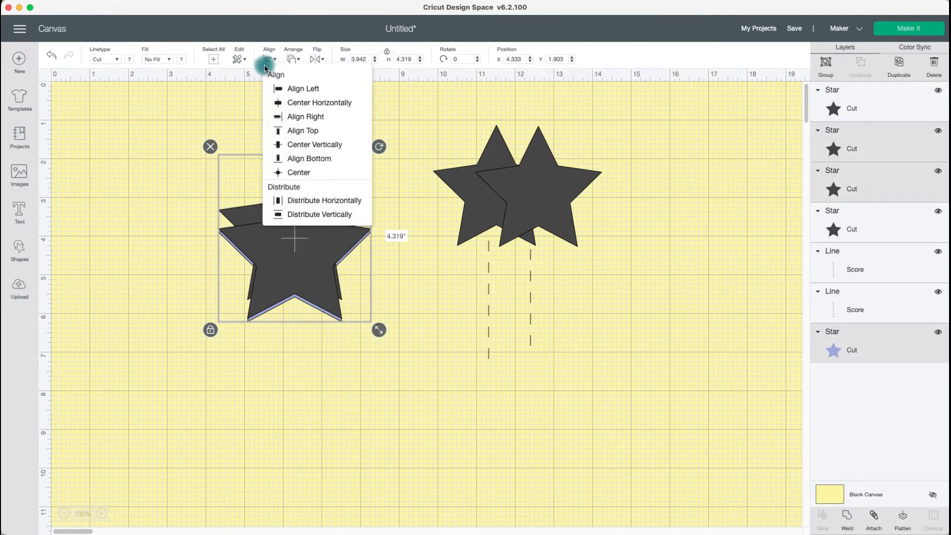
pyautogui.click(304, 130)
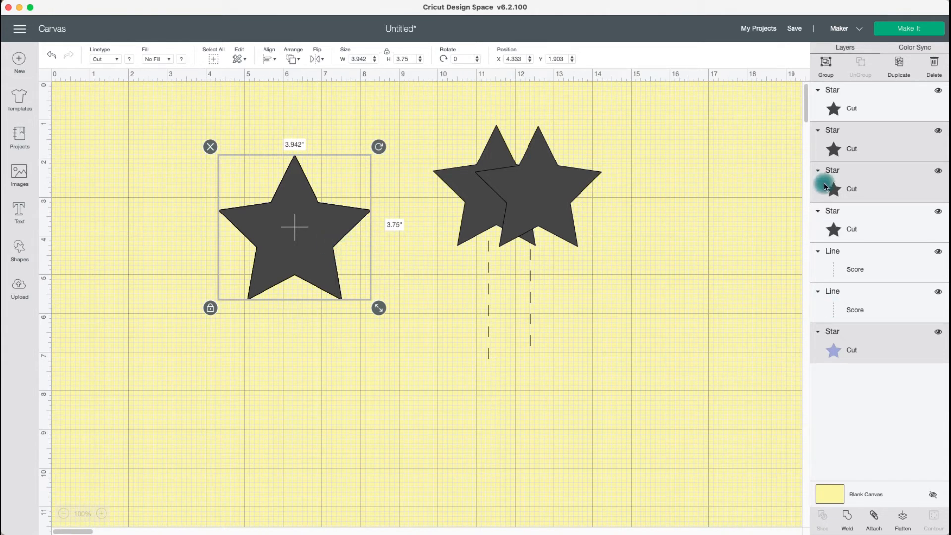
# Spread the stack apart, moving the front star to about X 7.181, Y 2.694 and the second dark star to about X 1.542.
pyautogui.click(406, 294)
pyautogui.click(310, 234)
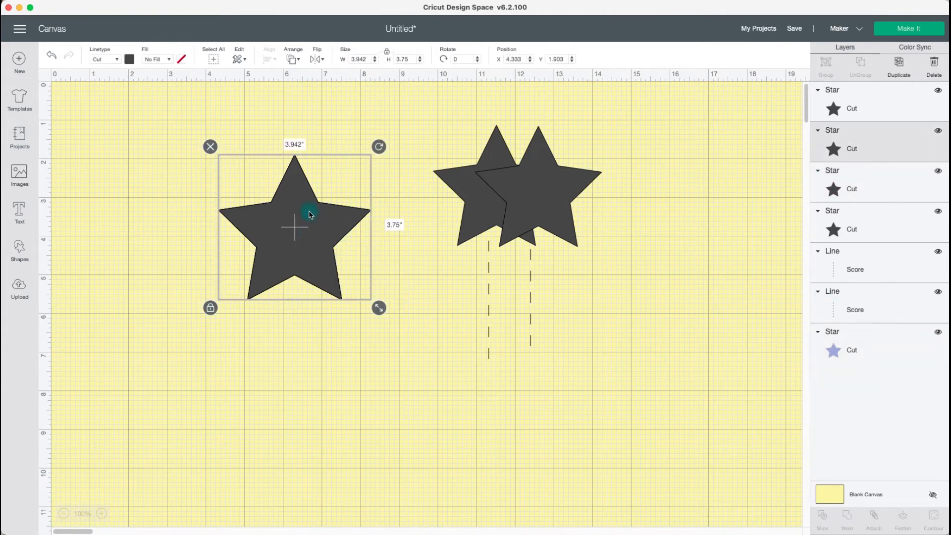
pyautogui.click(271, 113)
pyautogui.moveTo(293, 208); pyautogui.dragTo(405, 255)
pyautogui.moveTo(277, 233); pyautogui.dragTo(212, 250)
pyautogui.moveTo(377, 269); pyautogui.dragTo(376, 266)
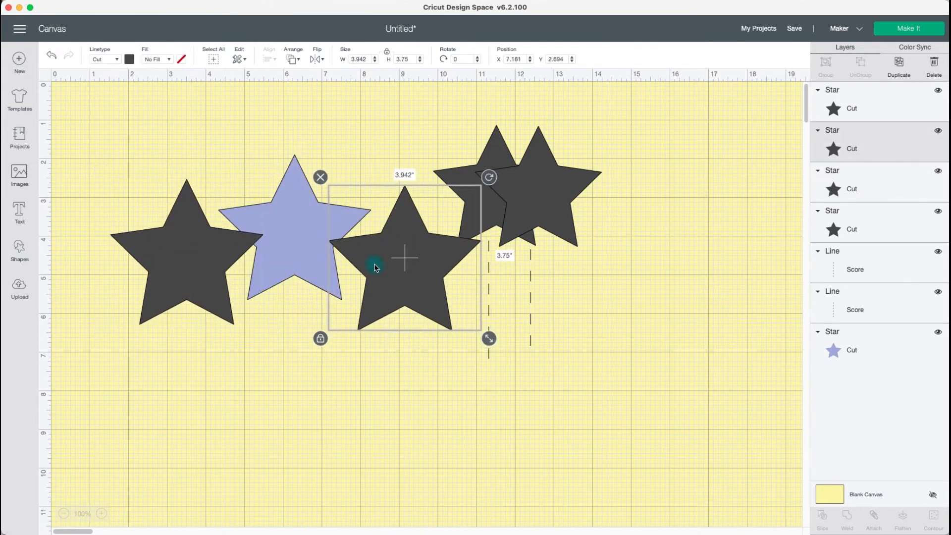
# Select the three spread-out stars and align their top edges.
pyautogui.click(143, 165)
pyautogui.moveTo(117, 164); pyautogui.dragTo(396, 252)
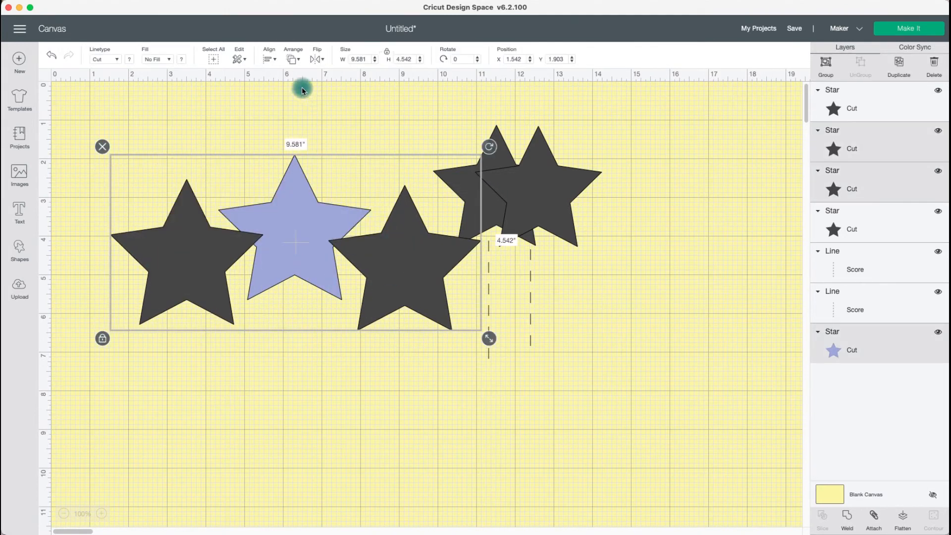
pyautogui.click(272, 59)
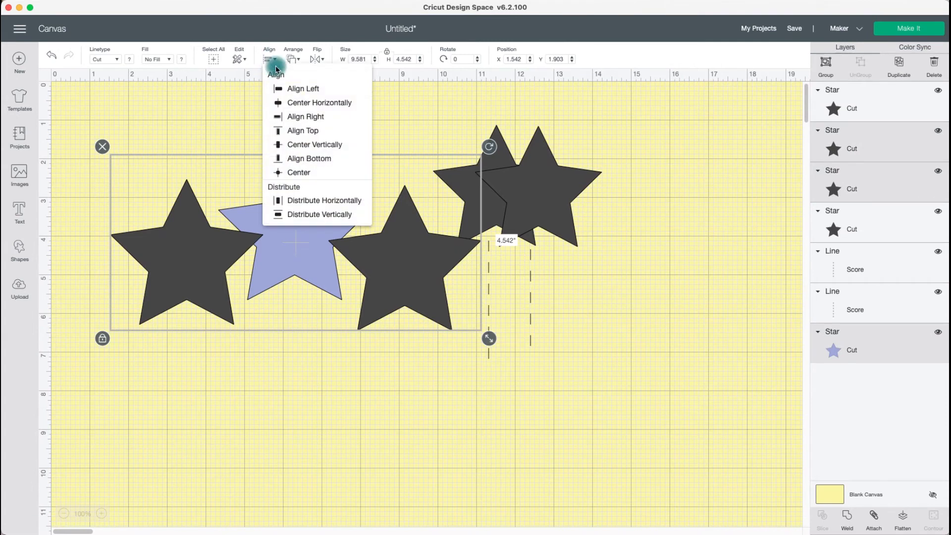
pyautogui.click(302, 131)
# Move the row of three stars to about X 1.278, Y 2.542 and center them vertically.
pyautogui.moveTo(361, 237); pyautogui.dragTo(351, 262)
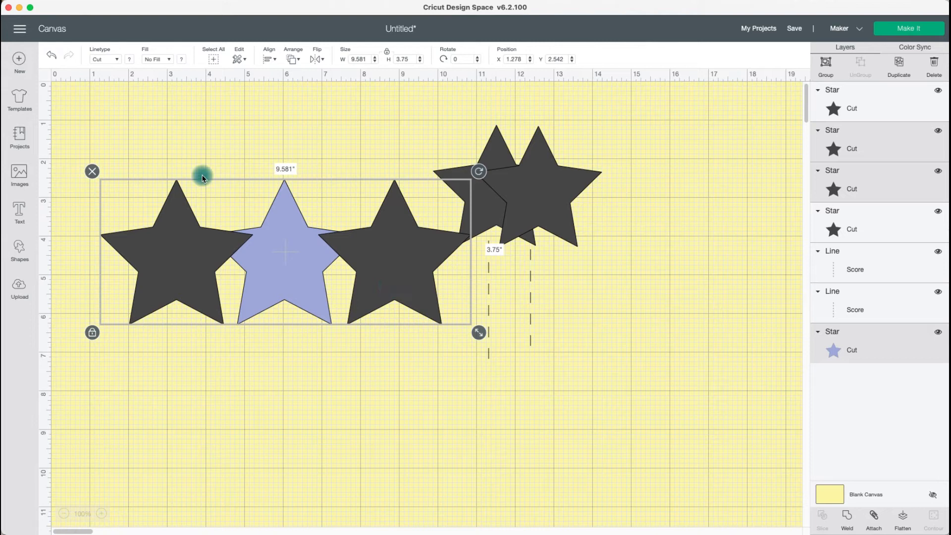
pyautogui.click(270, 59)
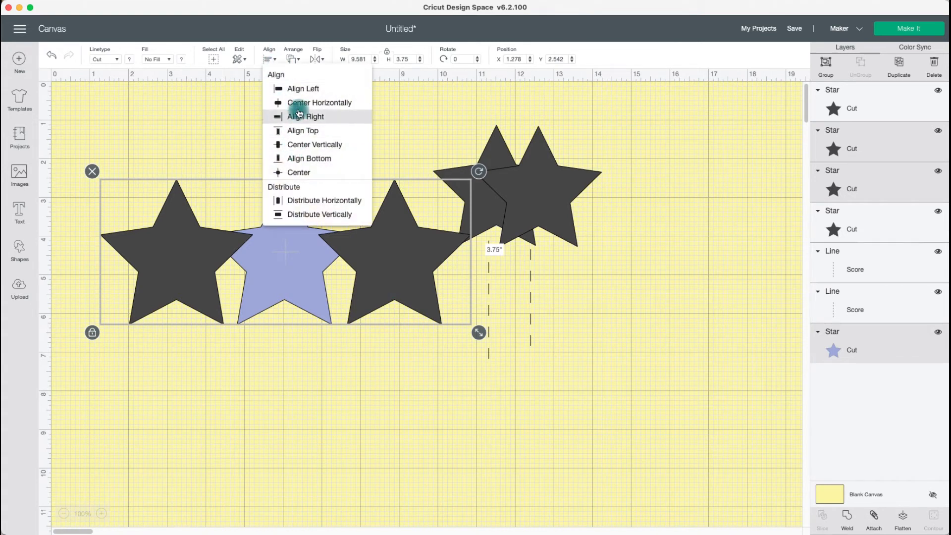
pyautogui.click(306, 147)
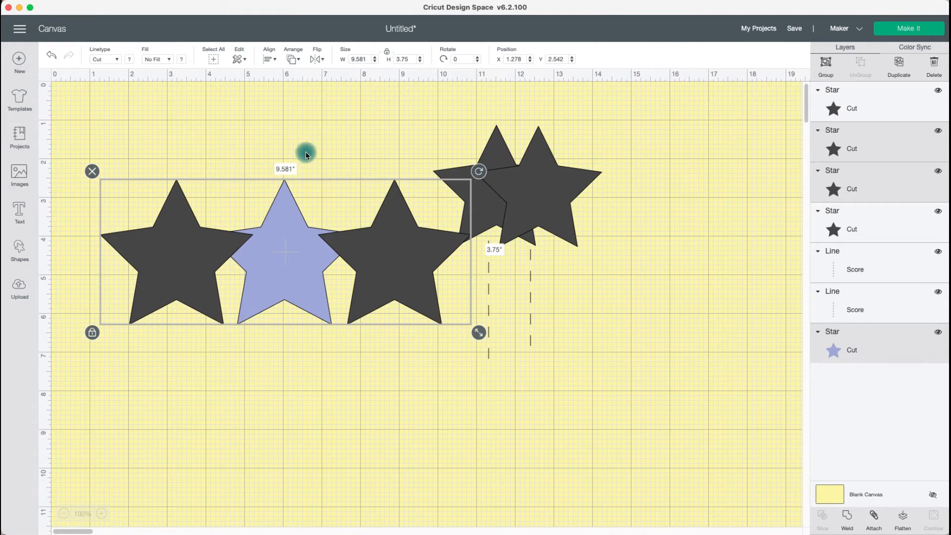
# Stagger the row by moving the right dark star below the purple one and the left dark star to about X 2.167, Y 1.889.
pyautogui.click(341, 381)
pyautogui.moveTo(361, 312); pyautogui.dragTo(359, 442)
pyautogui.moveTo(200, 303); pyautogui.dragTo(197, 211)
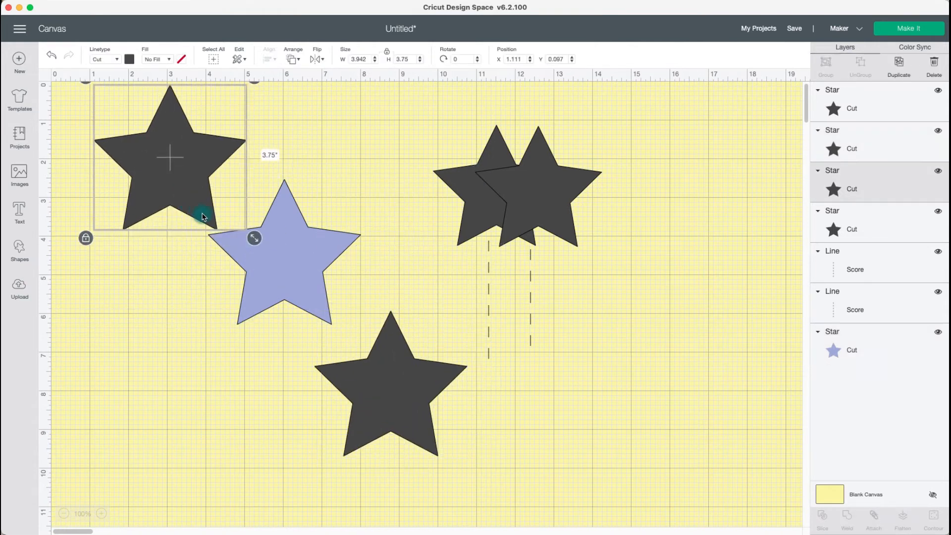
pyautogui.click(204, 378)
pyautogui.moveTo(104, 183); pyautogui.dragTo(142, 252)
# Select the two dark stars and the purple star in the staggered arrangement and center them vertically.
pyautogui.click(202, 117)
pyautogui.moveTo(178, 134); pyautogui.dragTo(382, 391)
pyautogui.click(272, 58)
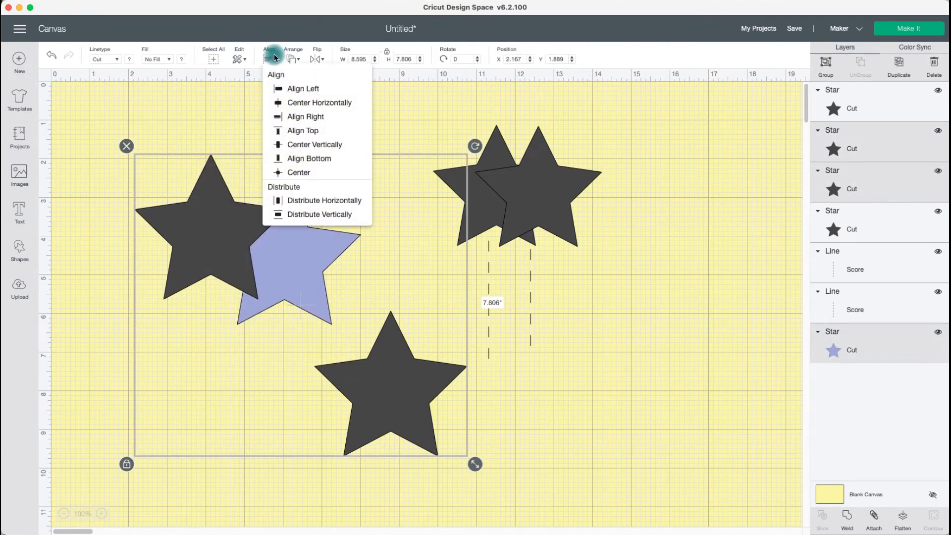
pyautogui.click(303, 145)
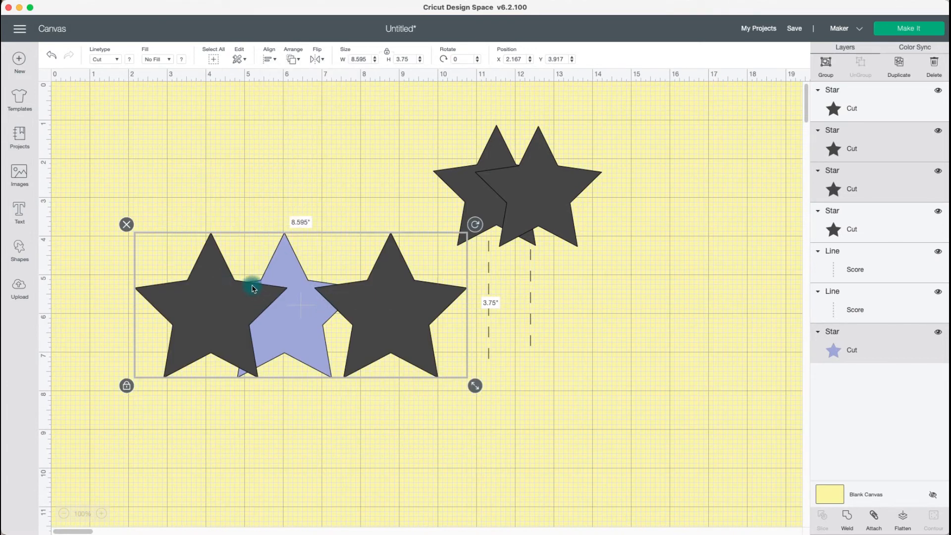
pyautogui.click(266, 62)
pyautogui.click(194, 333)
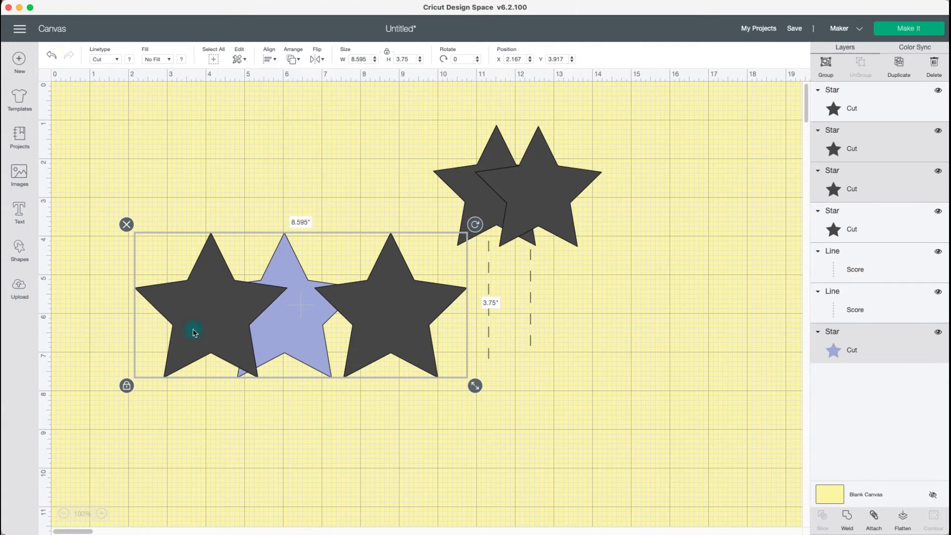
# Enlarge the purple star to about 5.861" tall and spread the dark stars to either side, the left one at about X 1.667.
pyautogui.moveTo(290, 327); pyautogui.dragTo(270, 323)
pyautogui.click(550, 384)
pyautogui.moveTo(371, 331); pyautogui.dragTo(438, 326)
pyautogui.moveTo(301, 324); pyautogui.dragTo(321, 259)
pyautogui.moveTo(382, 317); pyautogui.dragTo(466, 333)
# Select the enlarged purple star with its two dark neighbors and center all three vertically.
pyautogui.moveTo(110, 311); pyautogui.dragTo(419, 311)
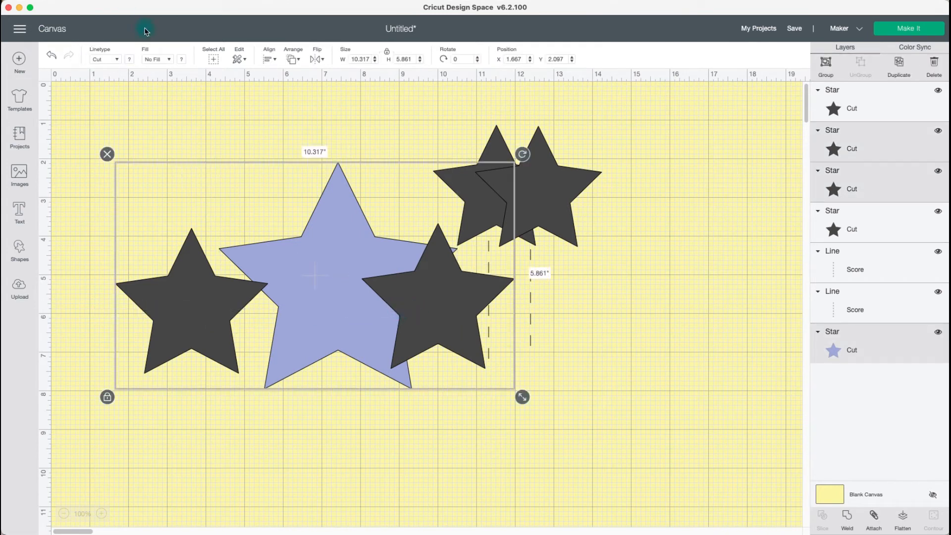
pyautogui.click(265, 59)
pyautogui.click(304, 145)
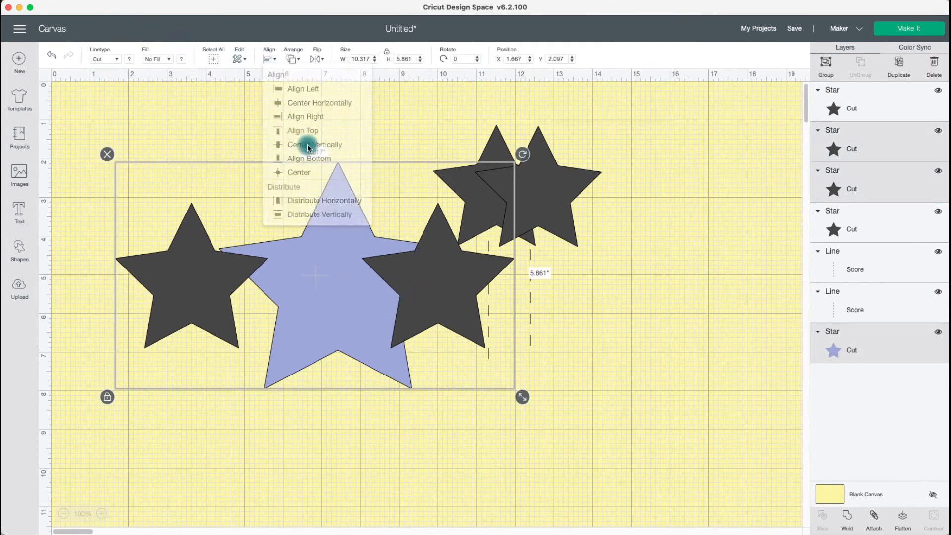
# Move the three selected stars to about X 0, Y 1.986 and align their bottom edges.
pyautogui.moveTo(341, 224); pyautogui.dragTo(271, 262)
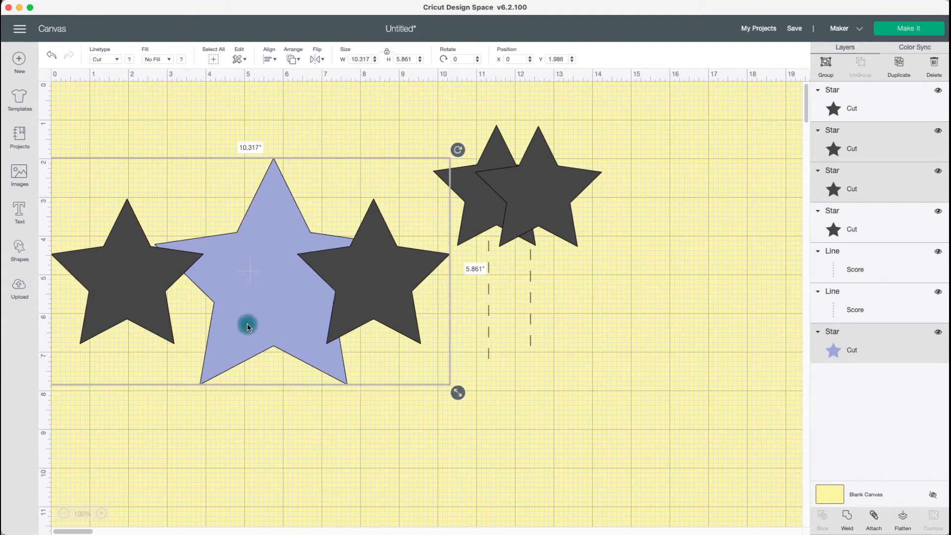
pyautogui.click(275, 60)
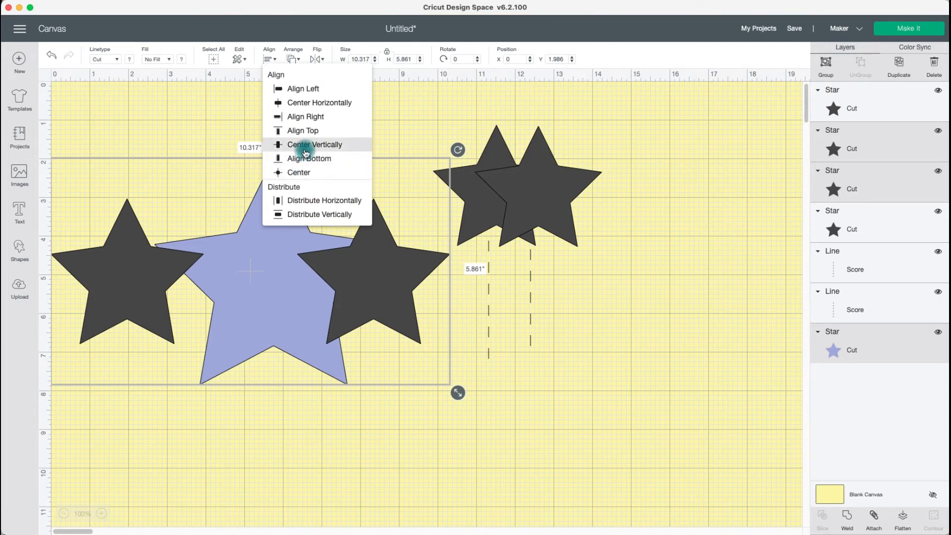
pyautogui.click(305, 159)
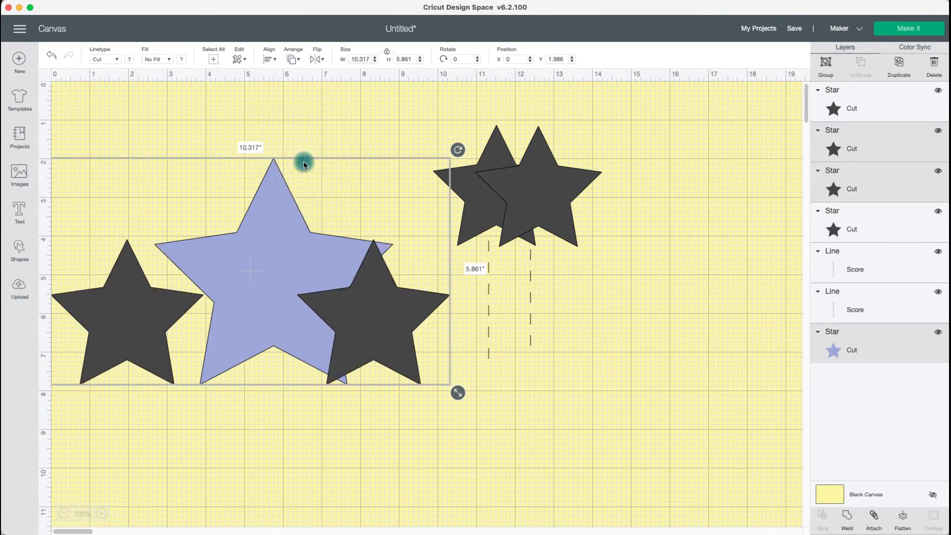
# Center the two smaller black stars and the large purple star on one another.
pyautogui.click(268, 55)
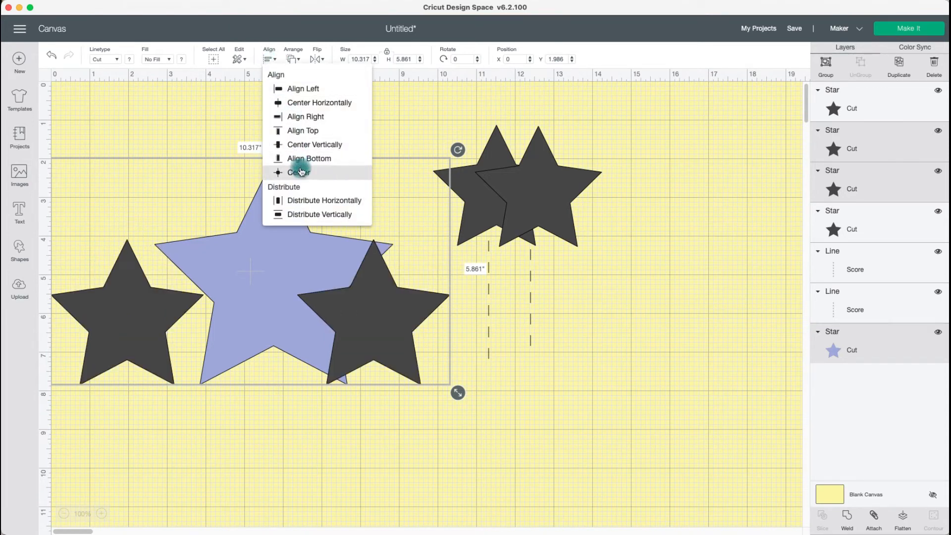
pyautogui.click(300, 173)
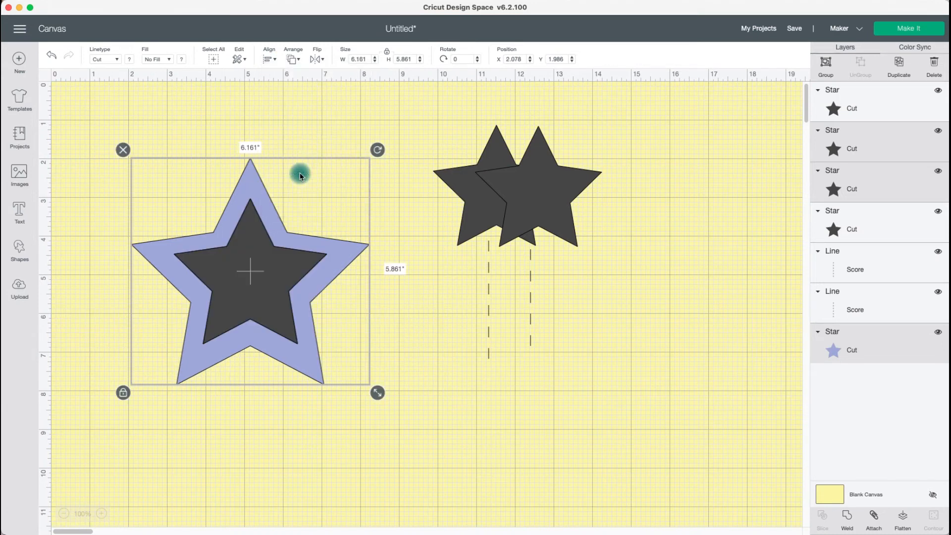
pyautogui.click(269, 58)
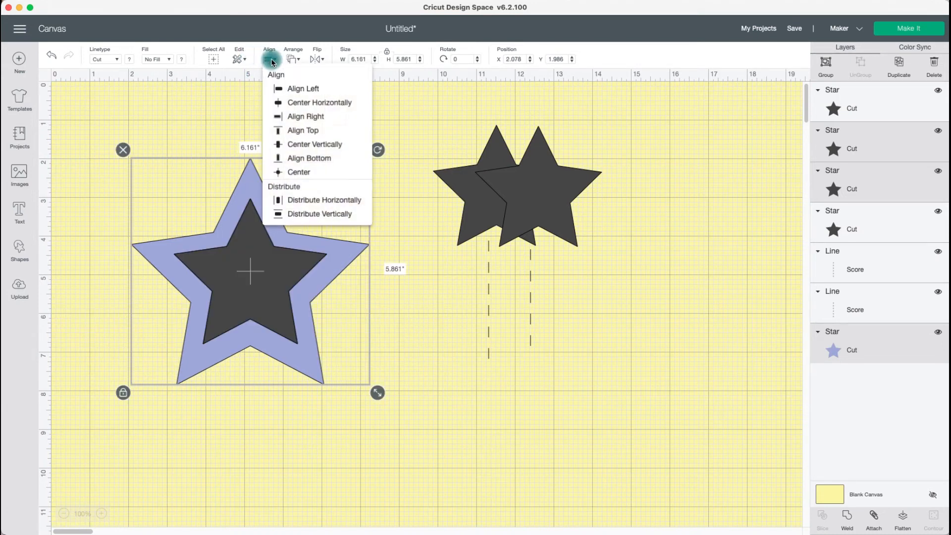
pyautogui.click(322, 302)
# Pull the black star and the purple star apart, and delete the purple star.
pyautogui.moveTo(267, 298); pyautogui.dragTo(409, 325)
pyautogui.click(520, 397)
pyautogui.moveTo(455, 388); pyautogui.dragTo(639, 463)
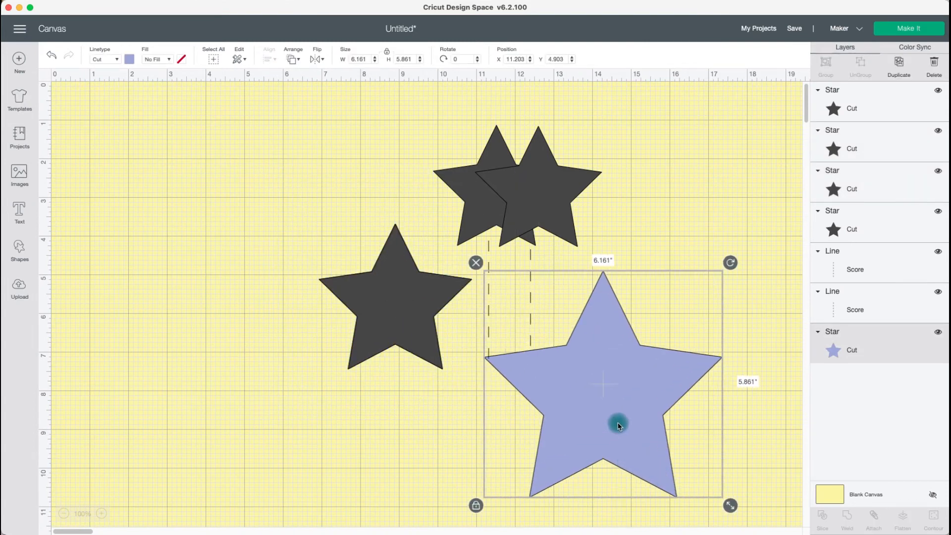
pyautogui.click(476, 259)
# Spread the remaining black stars over the canvas and move the two score lines further right.
pyautogui.moveTo(389, 314); pyautogui.dragTo(279, 292)
pyautogui.moveTo(503, 207); pyautogui.dragTo(583, 327)
pyautogui.moveTo(517, 227); pyautogui.dragTo(716, 342)
pyautogui.moveTo(581, 366); pyautogui.dragTo(650, 352)
pyautogui.moveTo(453, 281); pyautogui.dragTo(715, 311)
pyautogui.moveTo(507, 289); pyautogui.dragTo(600, 298)
pyautogui.moveTo(441, 272); pyautogui.dragTo(733, 312)
pyautogui.moveTo(642, 312); pyautogui.dragTo(798, 311)
# Duplicate the lower black star twice.
pyautogui.click(307, 282)
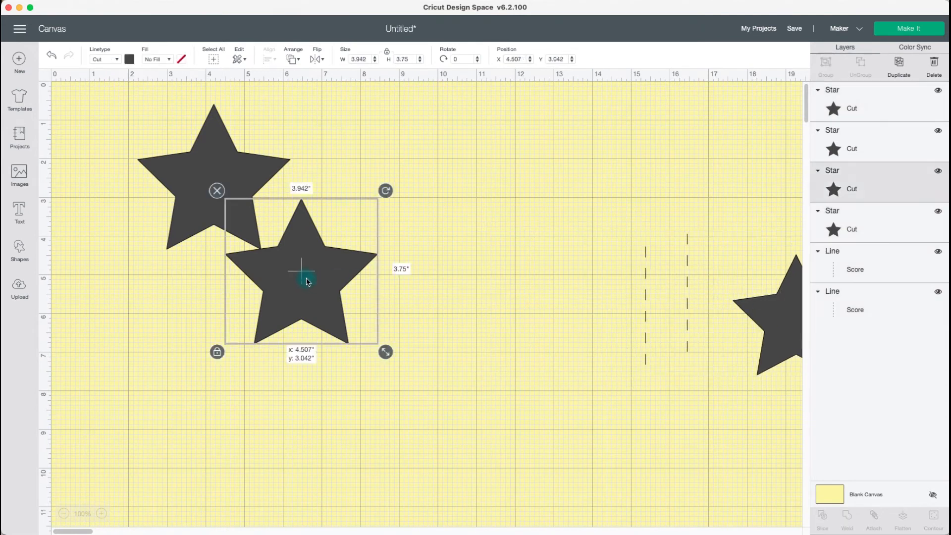
pyautogui.rightClick(306, 275)
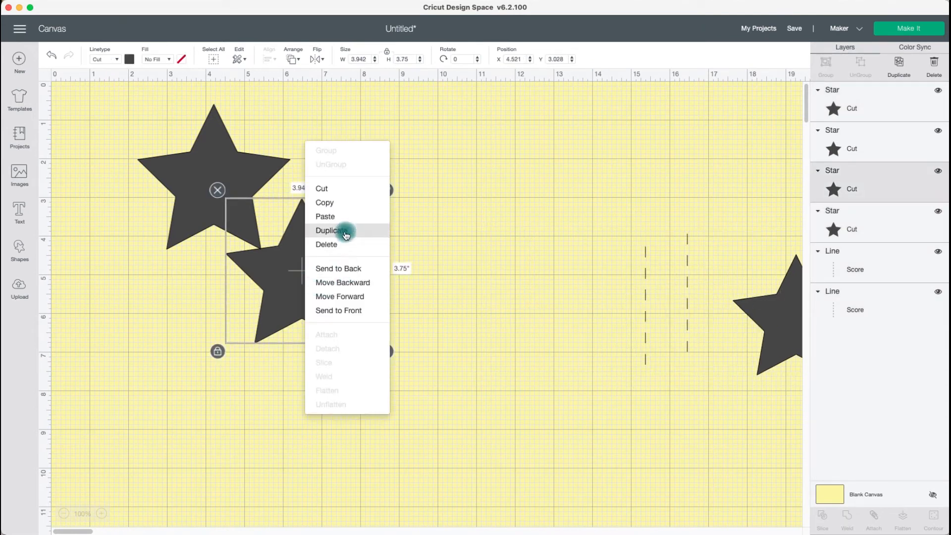
pyautogui.click(346, 234)
pyautogui.rightClick(328, 254)
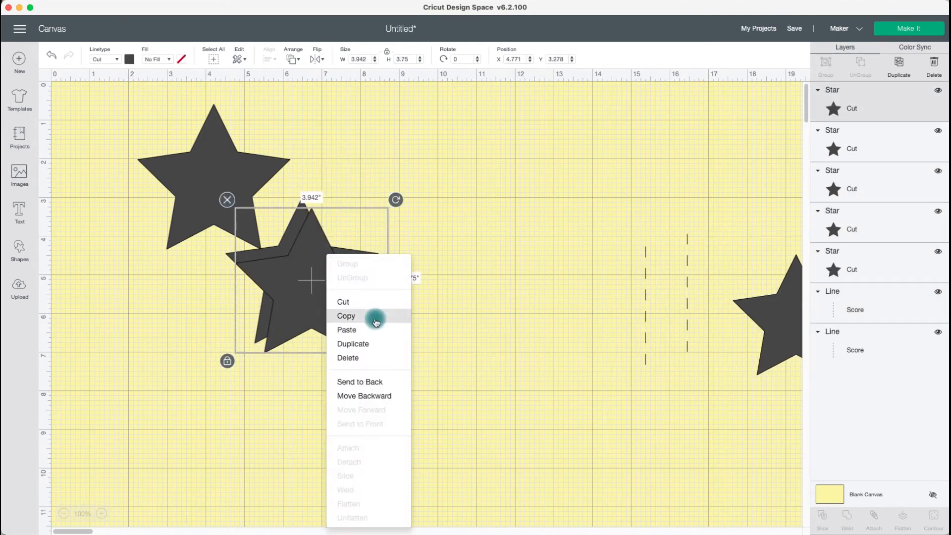
pyautogui.click(374, 343)
# Spread the duplicated stars out across the middle of the canvas beside the original stars.
pyautogui.moveTo(369, 337); pyautogui.dragTo(424, 313)
pyautogui.moveTo(300, 283); pyautogui.dragTo(340, 346)
pyautogui.moveTo(187, 187); pyautogui.dragTo(154, 281)
pyautogui.moveTo(338, 356); pyautogui.dragTo(404, 356)
pyautogui.moveTo(341, 395); pyautogui.dragTo(396, 349)
pyautogui.moveTo(489, 322); pyautogui.dragTo(579, 307)
pyautogui.moveTo(422, 316); pyautogui.dragTo(431, 291)
pyautogui.moveTo(547, 296); pyautogui.dragTo(619, 291)
pyautogui.moveTo(437, 287); pyautogui.dragTo(461, 288)
# Move the two score lines to the far right, clear of the row of stars.
pyautogui.click(637, 353)
pyautogui.moveTo(644, 352); pyautogui.dragTo(772, 384)
pyautogui.moveTo(688, 327); pyautogui.dragTo(611, 334)
pyautogui.click(685, 327)
pyautogui.moveTo(685, 327); pyautogui.dragTo(758, 345)
# Adjust the four stars into a staggered row with unequal gaps and heights.
pyautogui.moveTo(579, 297); pyautogui.dragTo(638, 294)
pyautogui.moveTo(451, 304); pyautogui.dragTo(462, 368)
pyautogui.moveTo(313, 298); pyautogui.dragTo(315, 314)
pyautogui.moveTo(204, 277); pyautogui.dragTo(188, 244)
pyautogui.click(204, 85)
# Distribute the four stars of the staggered row horizontally.
pyautogui.moveTo(124, 136); pyautogui.dragTo(693, 353)
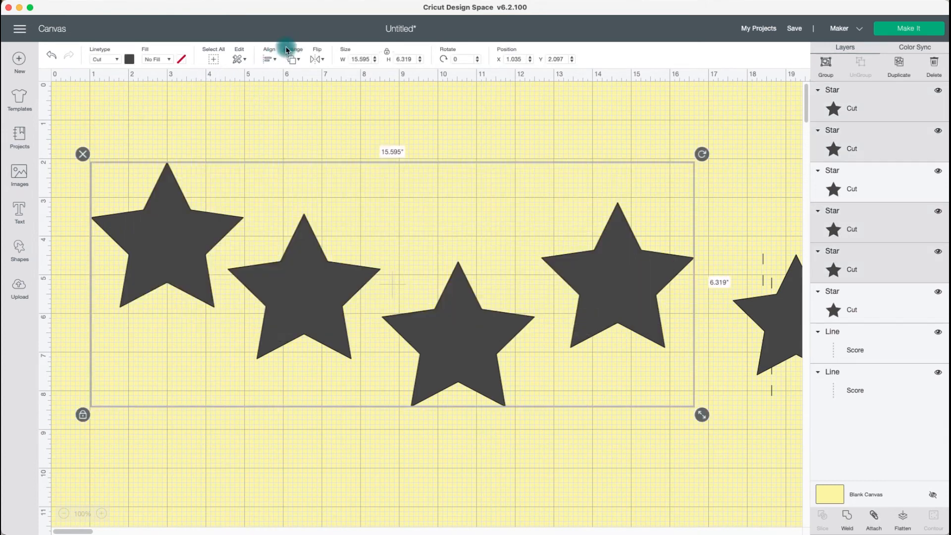
pyautogui.click(270, 61)
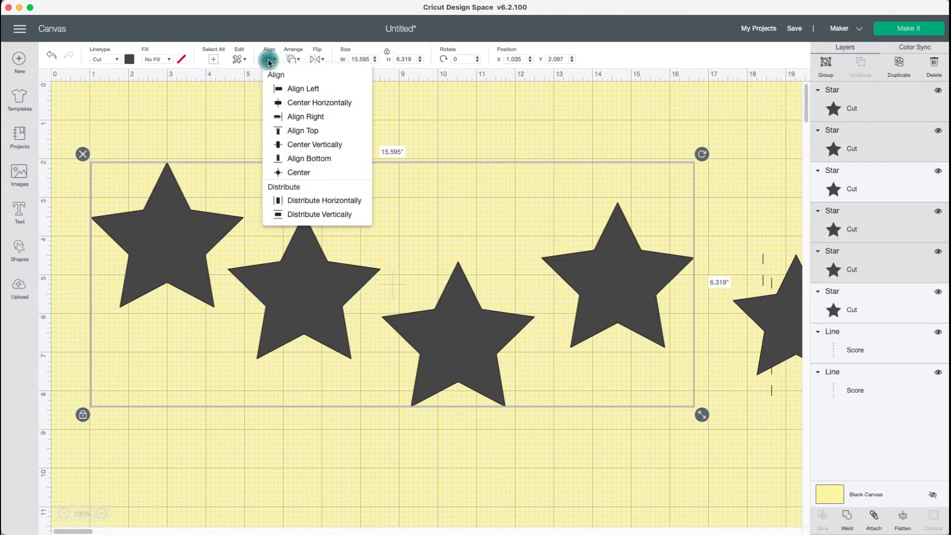
pyautogui.click(325, 201)
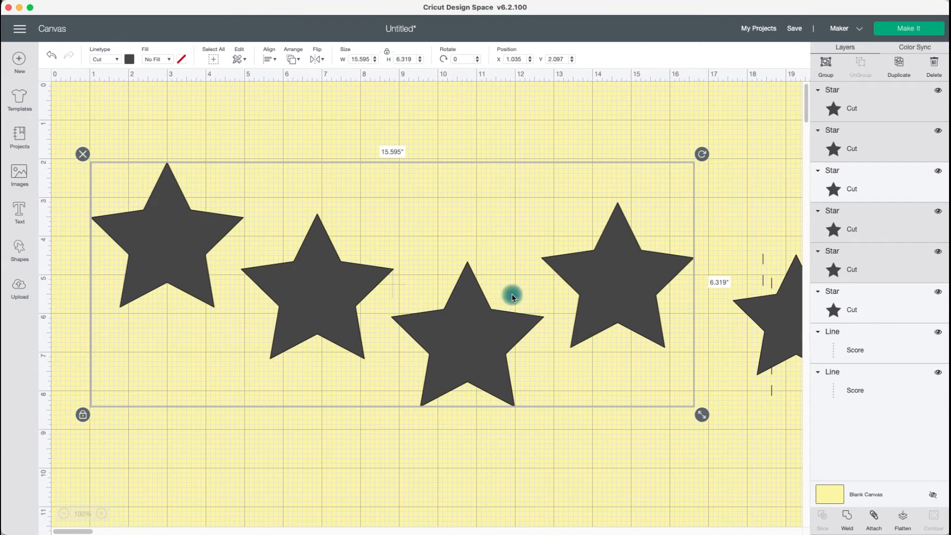
pyautogui.click(504, 478)
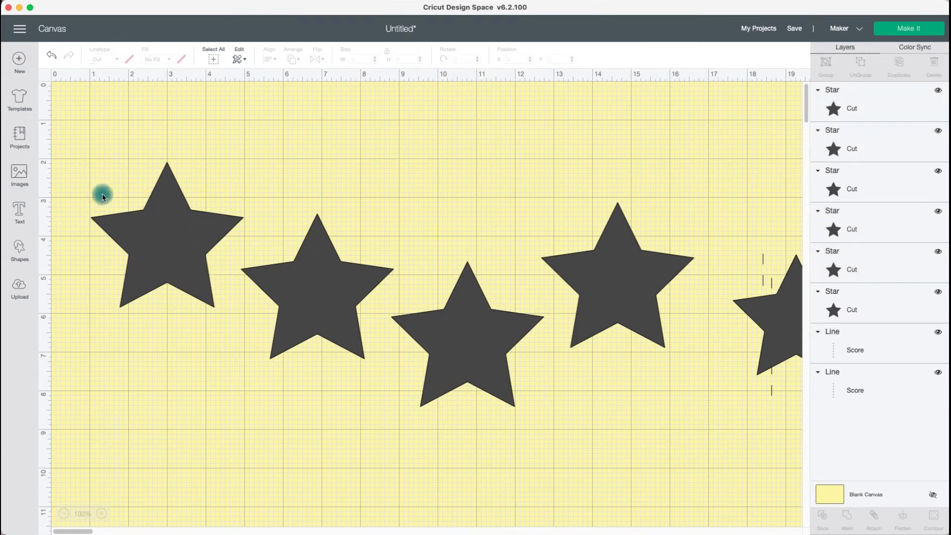
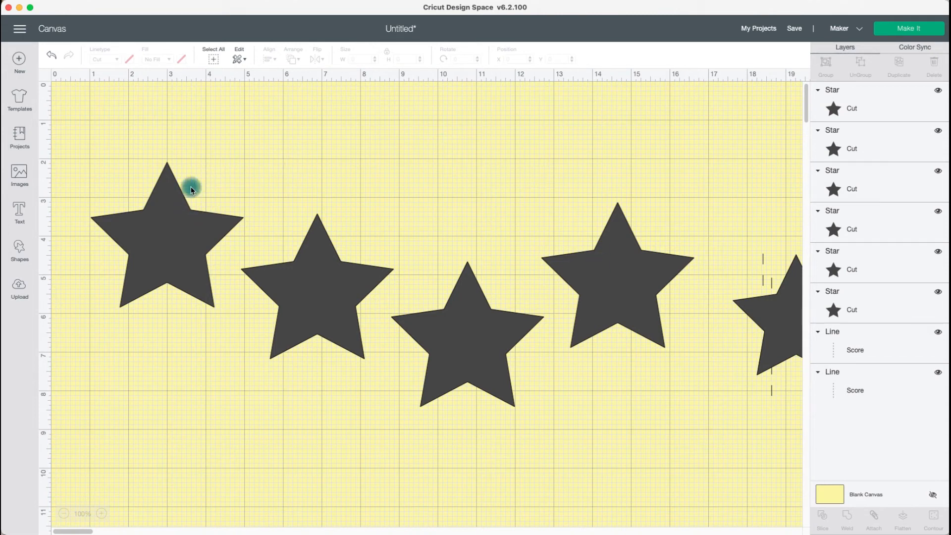
# Distribute the same four stars vertically.
pyautogui.moveTo(95, 135); pyautogui.dragTo(604, 332)
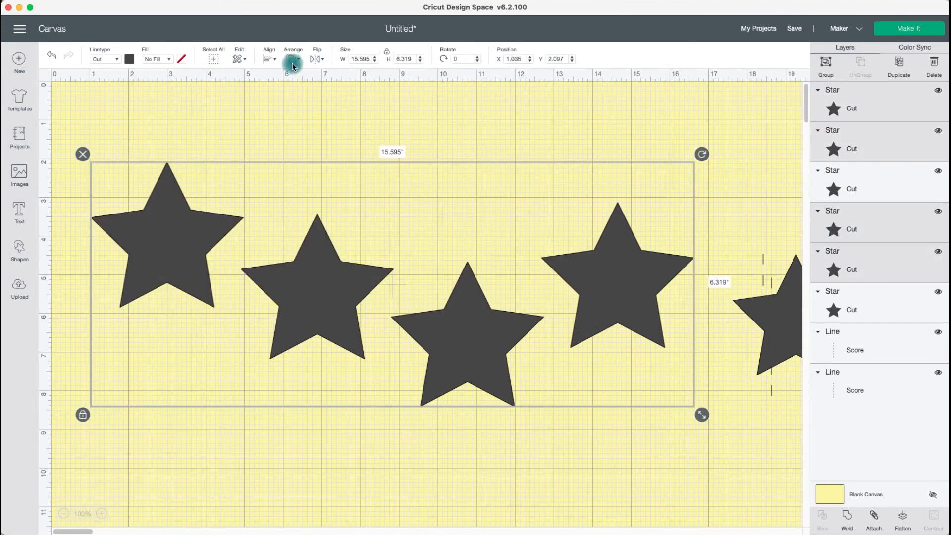
pyautogui.click(266, 60)
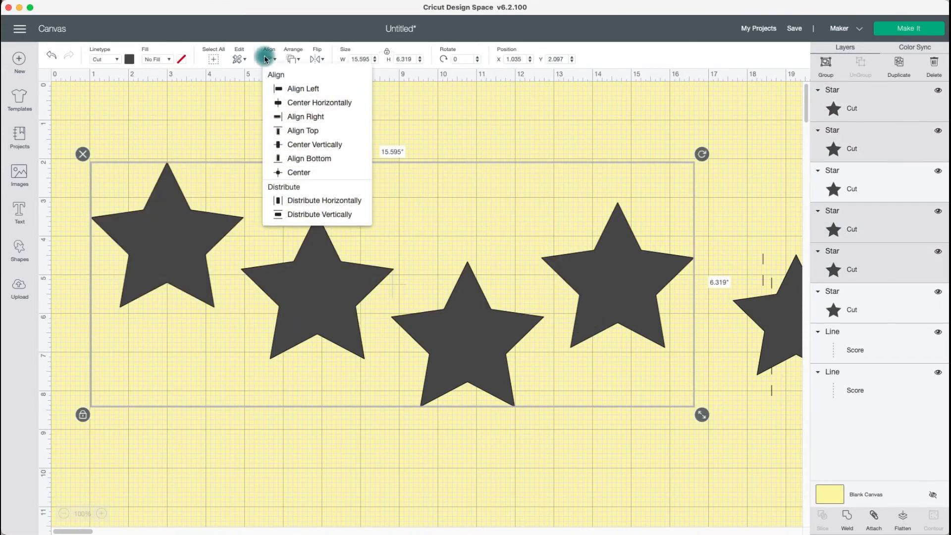
pyautogui.click(319, 214)
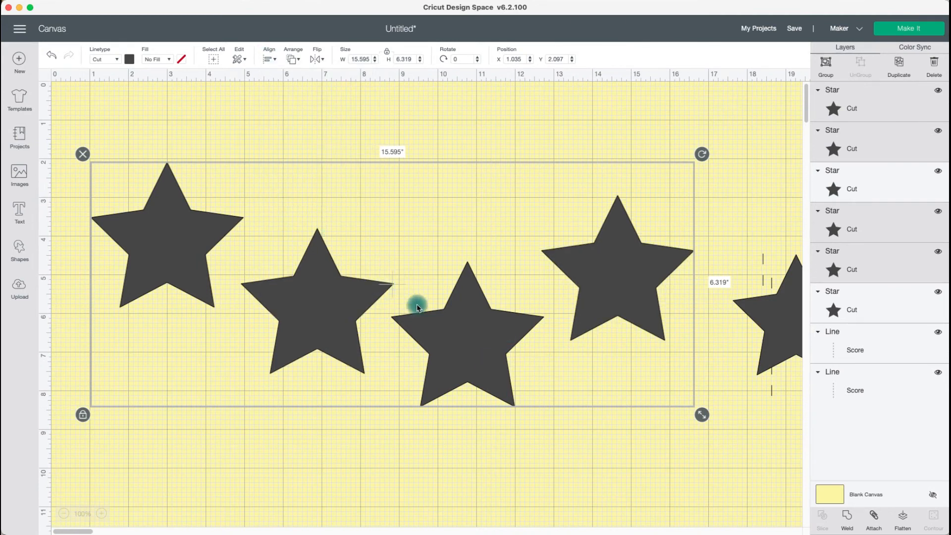
pyautogui.click(479, 436)
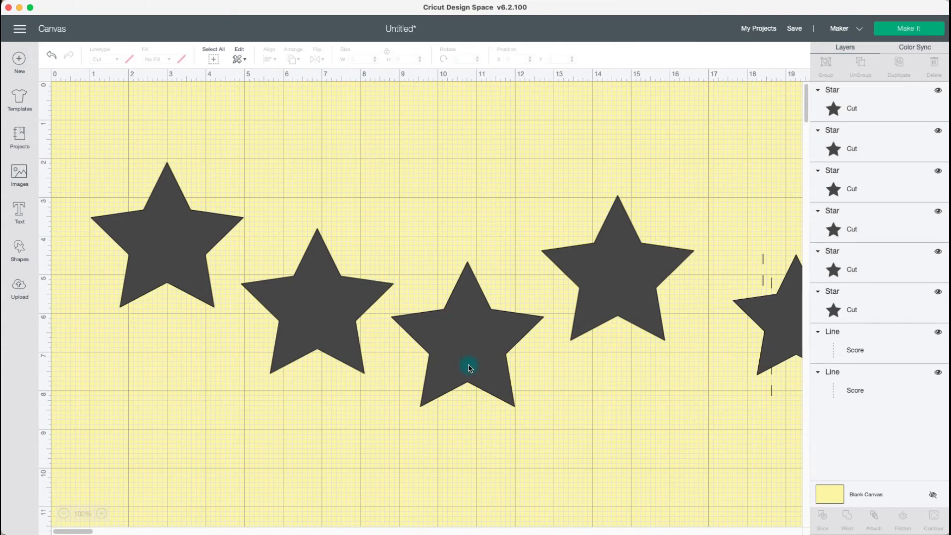
# Scatter the four stars over the canvas at clearly different heights, alternating between high and low positions.
pyautogui.moveTo(490, 382); pyautogui.dragTo(481, 449)
pyautogui.moveTo(592, 306); pyautogui.dragTo(433, 313)
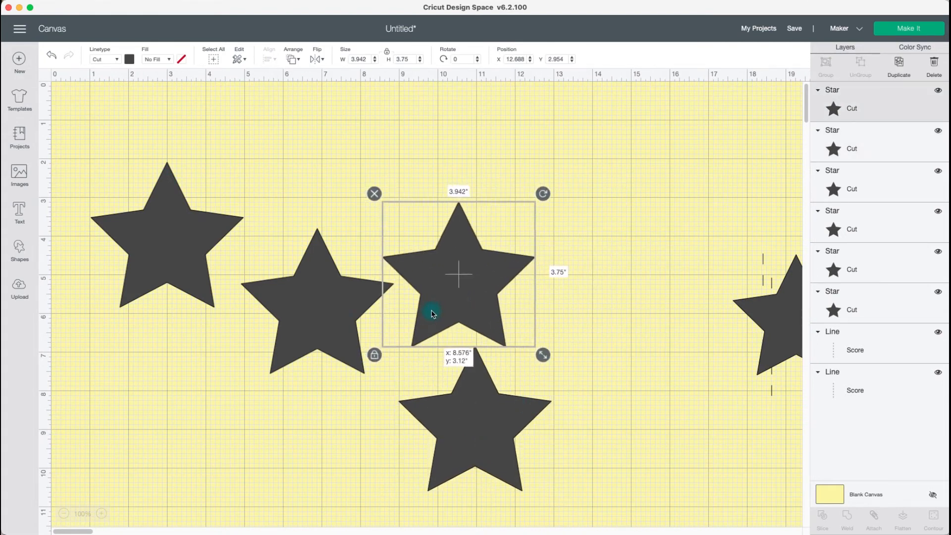
pyautogui.moveTo(336, 323); pyautogui.dragTo(333, 311)
pyautogui.moveTo(470, 411); pyautogui.dragTo(573, 441)
pyautogui.moveTo(165, 230); pyautogui.dragTo(155, 148)
pyautogui.moveTo(309, 350); pyautogui.dragTo(273, 440)
pyautogui.moveTo(435, 296); pyautogui.dragTo(461, 253)
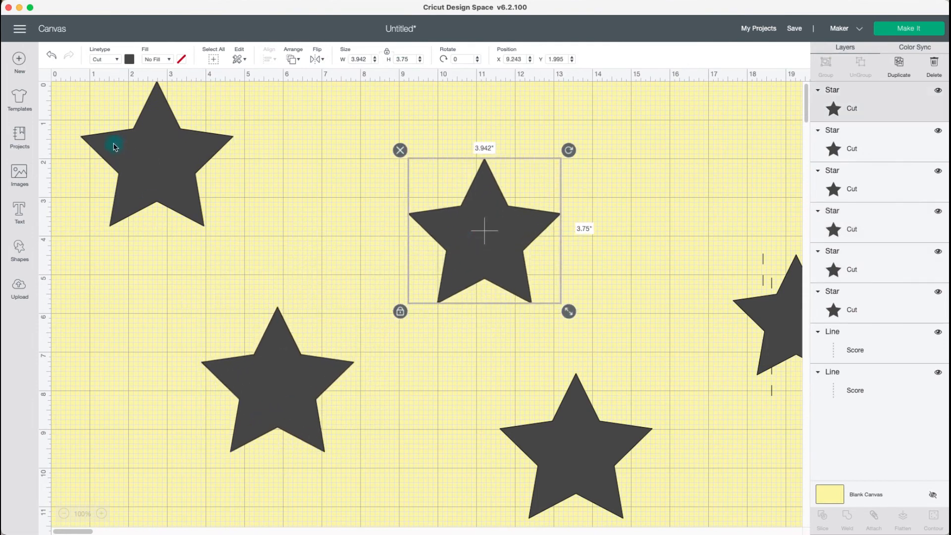
# Distribute the four scattered stars vertically.
pyautogui.moveTo(61, 110); pyautogui.dragTo(594, 471)
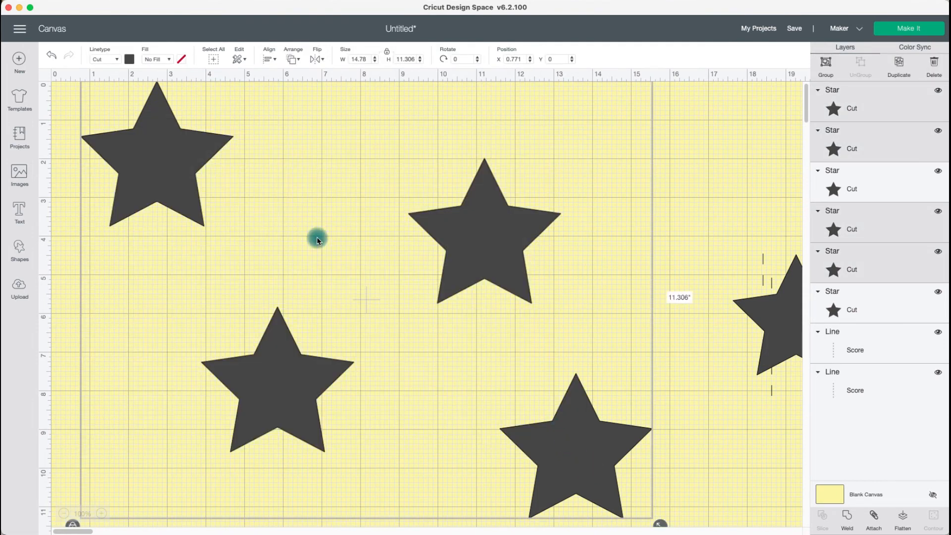
pyautogui.click(269, 60)
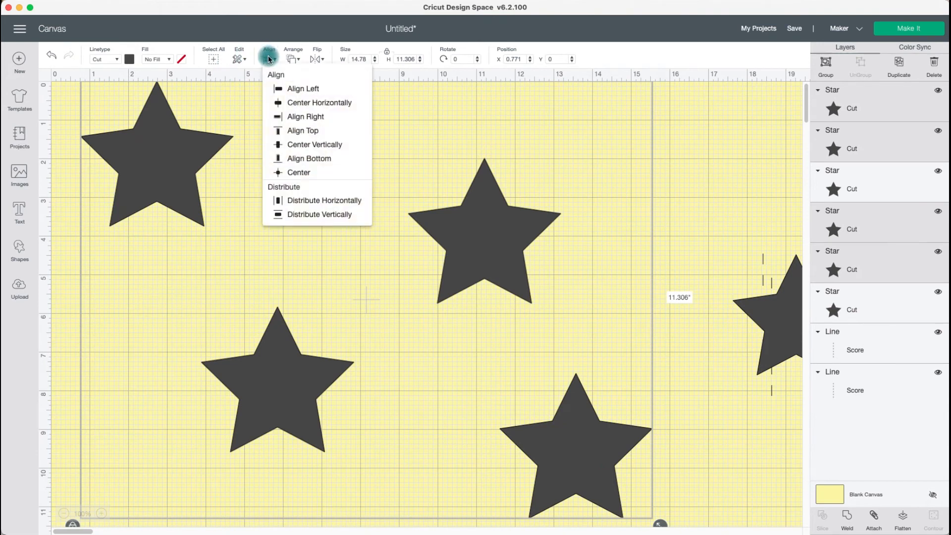
pyautogui.click(348, 219)
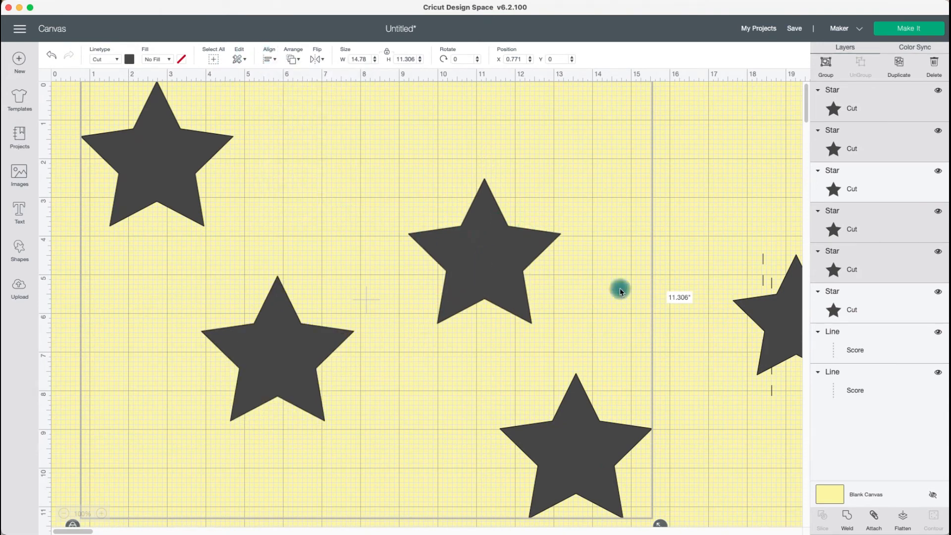
pyautogui.click(690, 249)
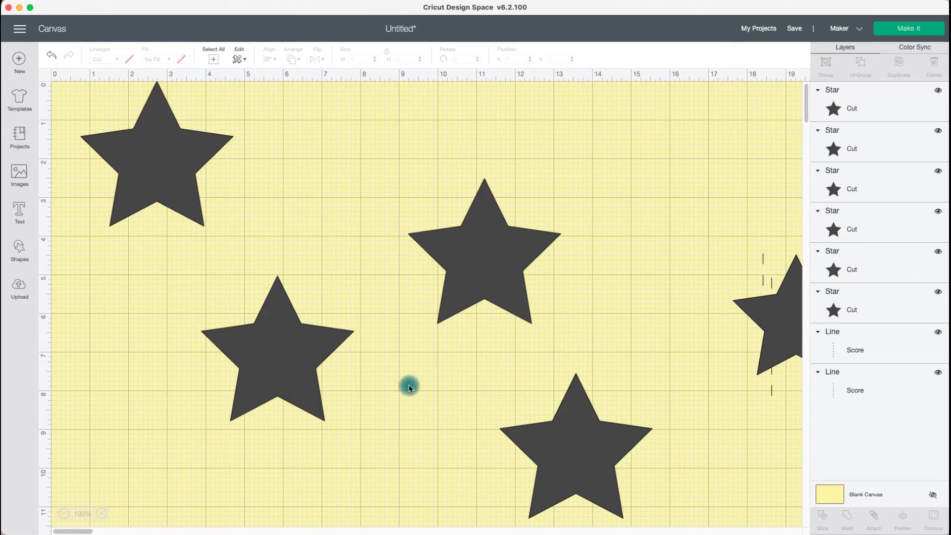
# Clear two stars from the canvas's left half and add a circle about 0.82" wide in its upper-left area.
pyautogui.moveTo(191, 176); pyautogui.dragTo(434, 305)
pyautogui.moveTo(238, 331); pyautogui.dragTo(516, 309)
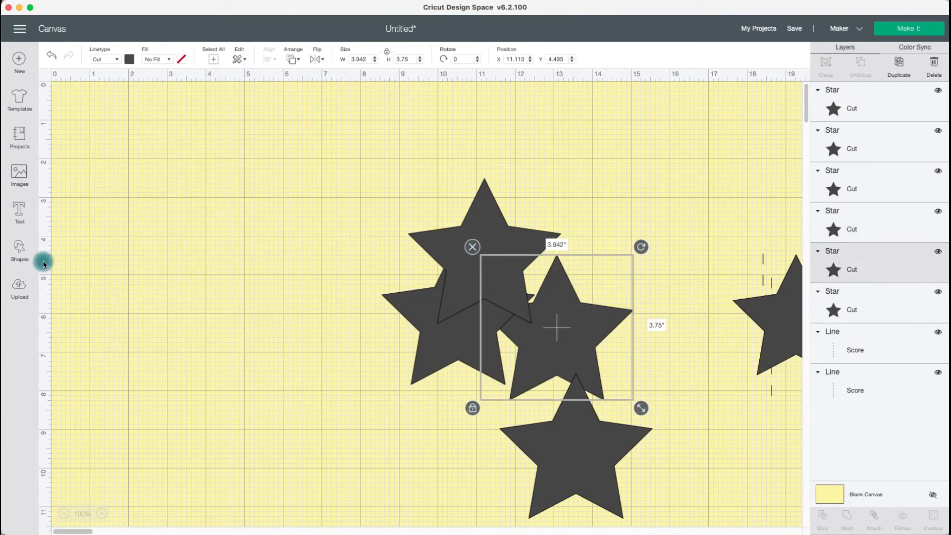
pyautogui.click(20, 288)
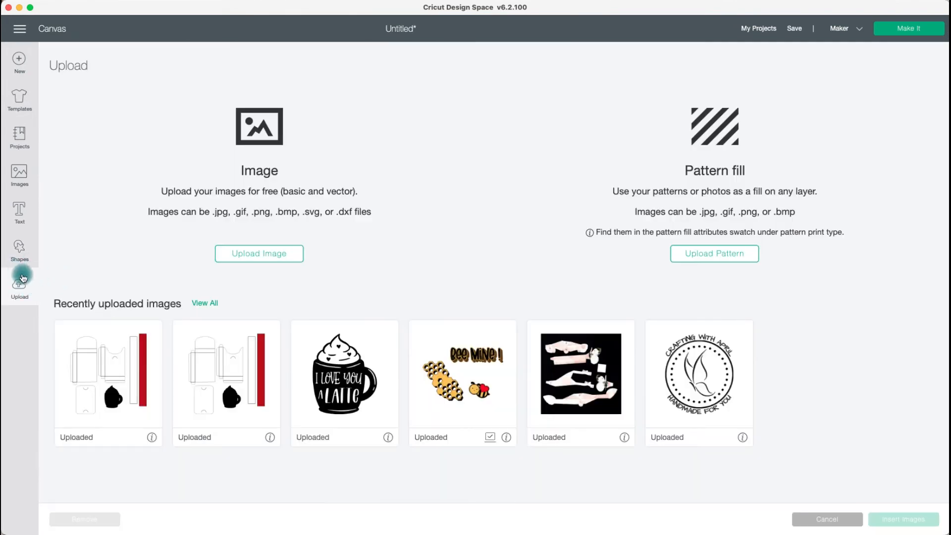
pyautogui.click(19, 250)
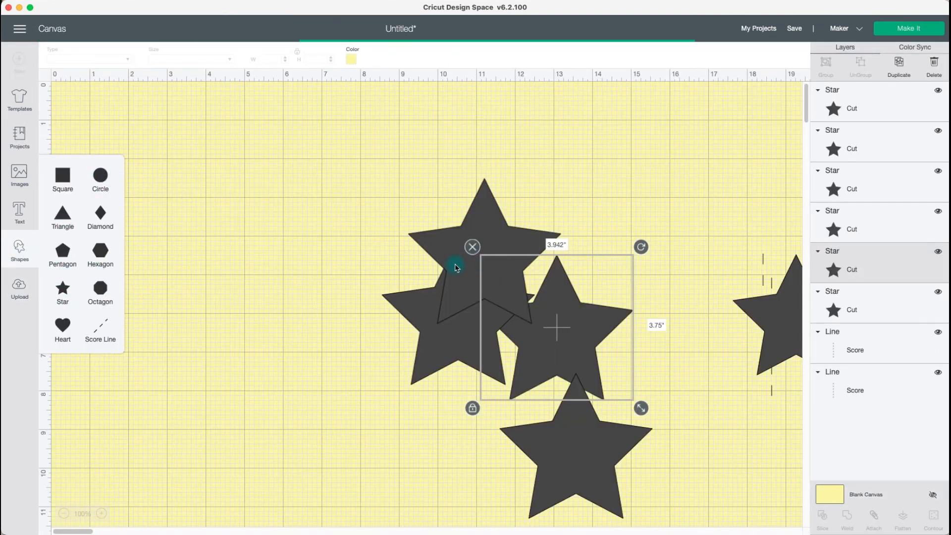
pyautogui.moveTo(170, 173); pyautogui.dragTo(236, 227)
pyautogui.moveTo(263, 279); pyautogui.dragTo(143, 163)
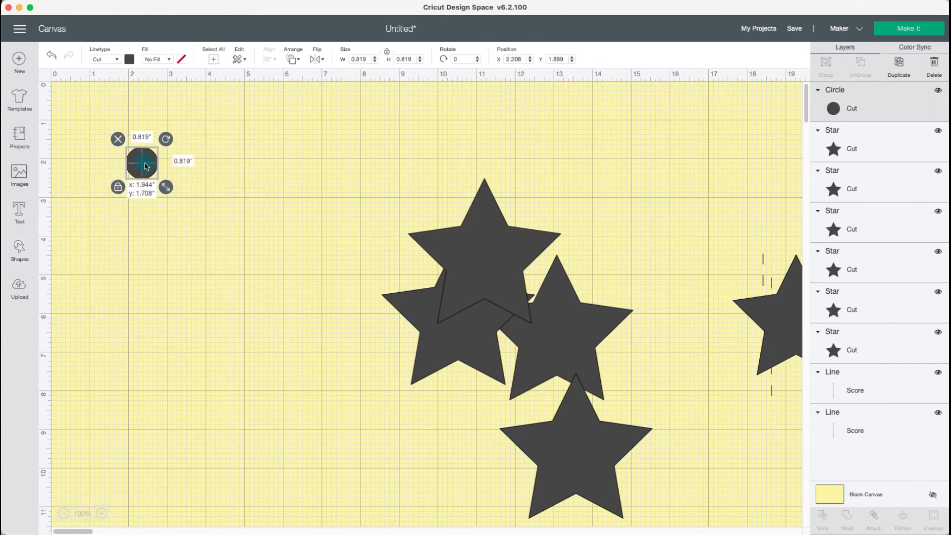
# Duplicate the small circle repeatedly to make a diagonal chain of copies.
pyautogui.click(900, 66)
pyautogui.click(900, 66)
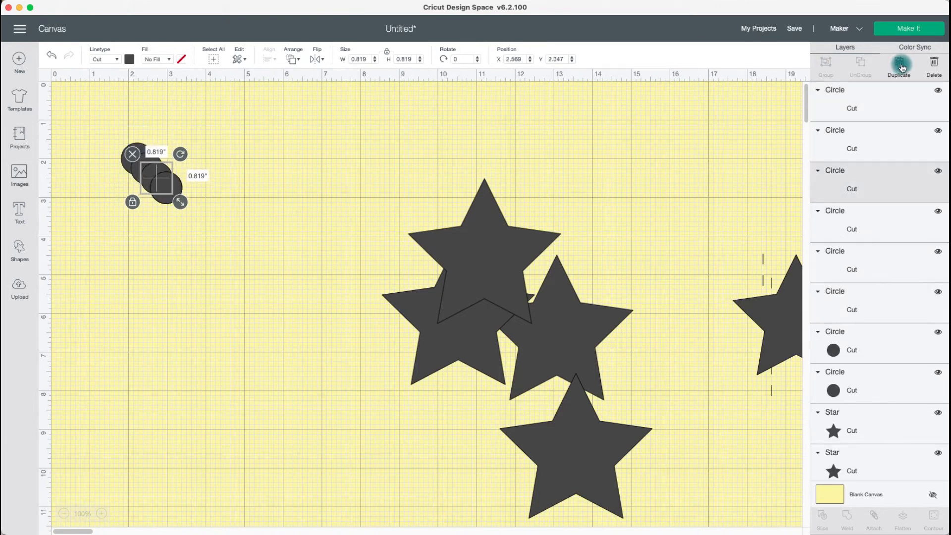
pyautogui.click(900, 66)
pyautogui.click(901, 67)
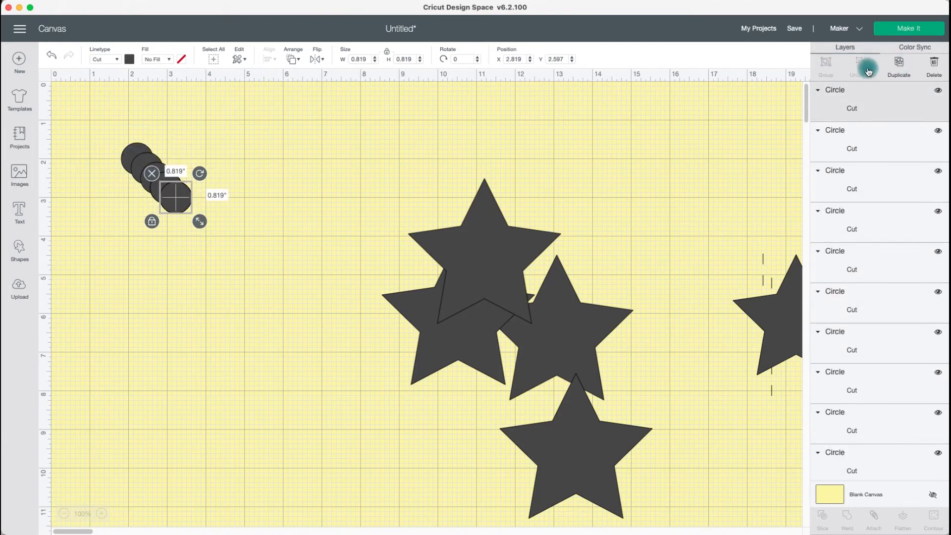
# Move one circle out near the 10-inch mark and another near the 1-inch mark as the outer ends.
pyautogui.click(234, 215)
pyautogui.moveTo(179, 201); pyautogui.dragTo(438, 150)
pyautogui.moveTo(145, 154); pyautogui.dragTo(74, 138)
pyautogui.click(214, 205)
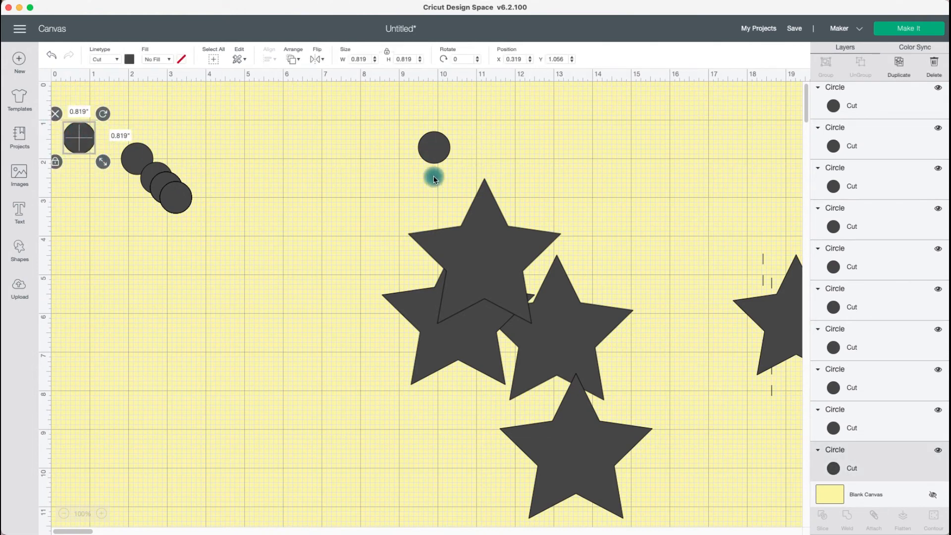
pyautogui.click(85, 101)
pyautogui.moveTo(74, 127); pyautogui.dragTo(456, 195)
pyautogui.click(76, 94)
# Move the overlapping stars to the right, away from the circles.
pyautogui.moveTo(575, 265); pyautogui.dragTo(571, 264)
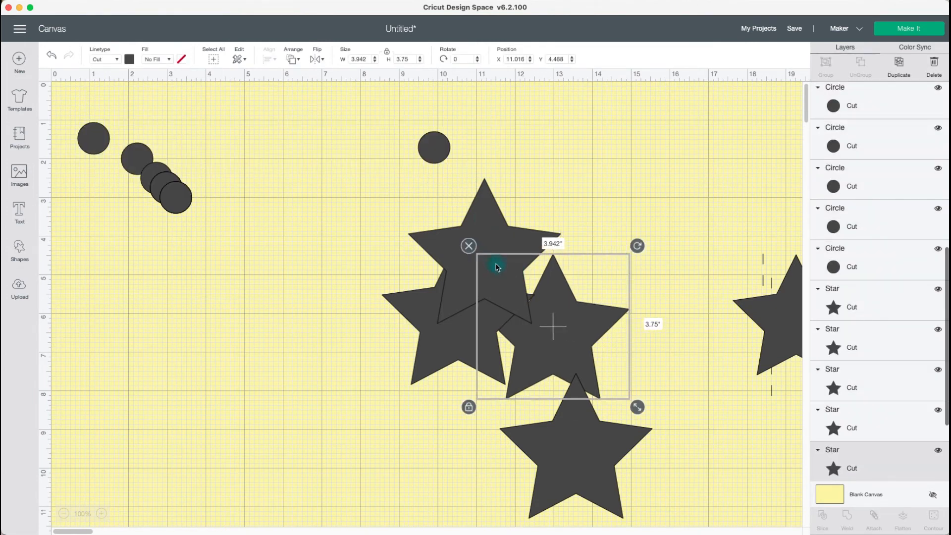
pyautogui.moveTo(496, 264); pyautogui.dragTo(672, 267)
pyautogui.moveTo(454, 297); pyautogui.dragTo(704, 305)
pyautogui.moveTo(523, 301); pyautogui.dragTo(629, 300)
# Align all the circles in one row by centering them vertically.
pyautogui.moveTo(67, 112); pyautogui.dragTo(477, 206)
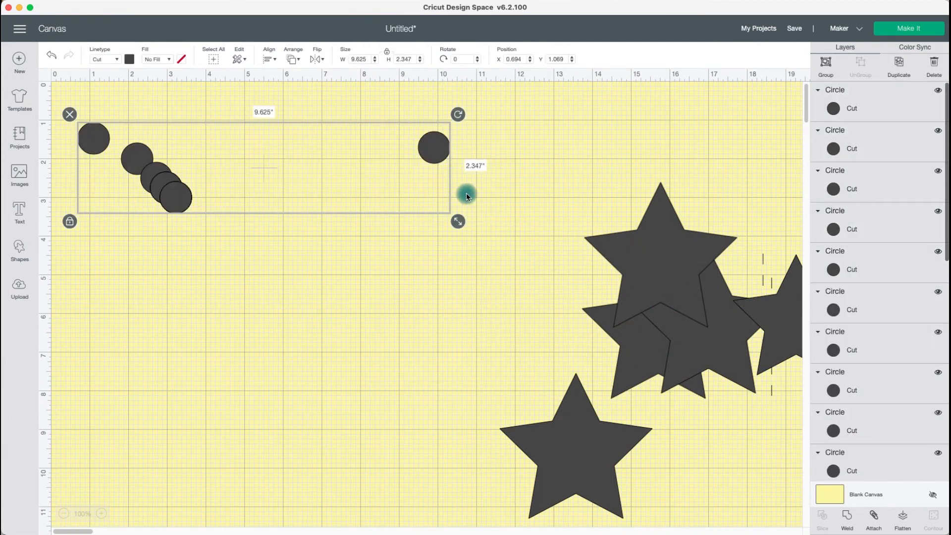
pyautogui.click(270, 58)
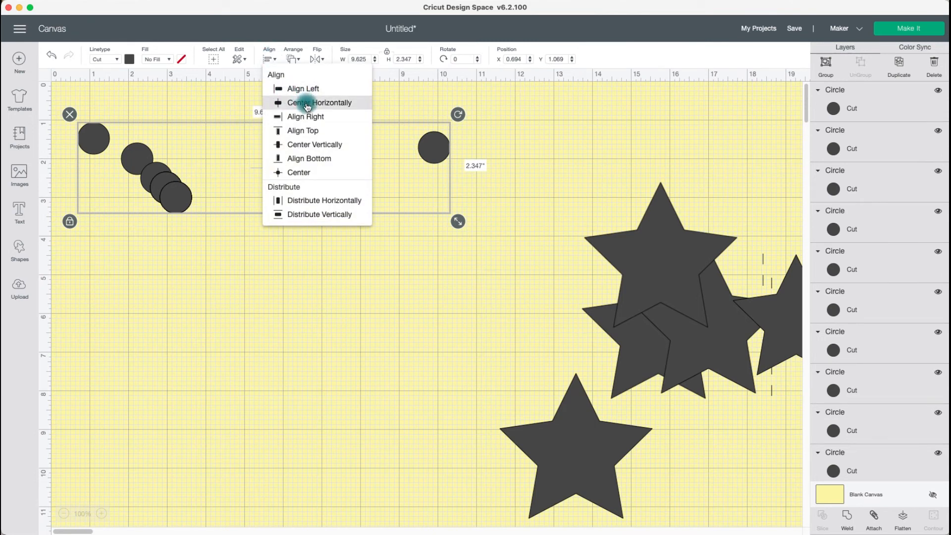
pyautogui.click(315, 148)
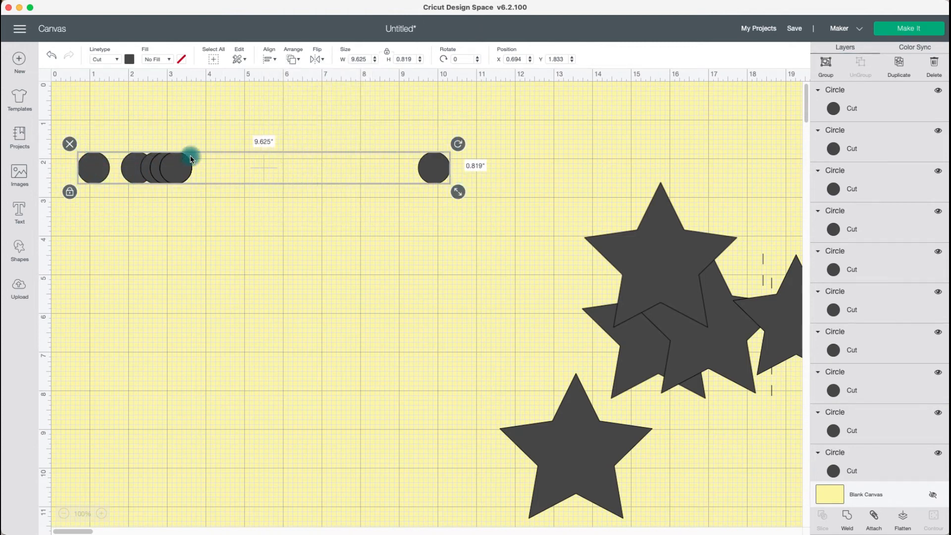
# Distribute all the circles horizontally so they are evenly spaced along the row.
pyautogui.click(273, 61)
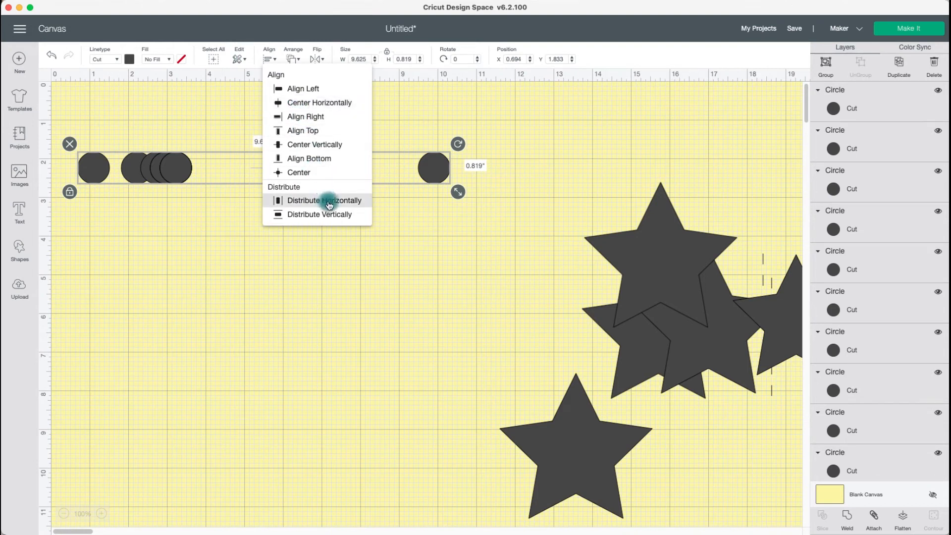
pyautogui.click(73, 174)
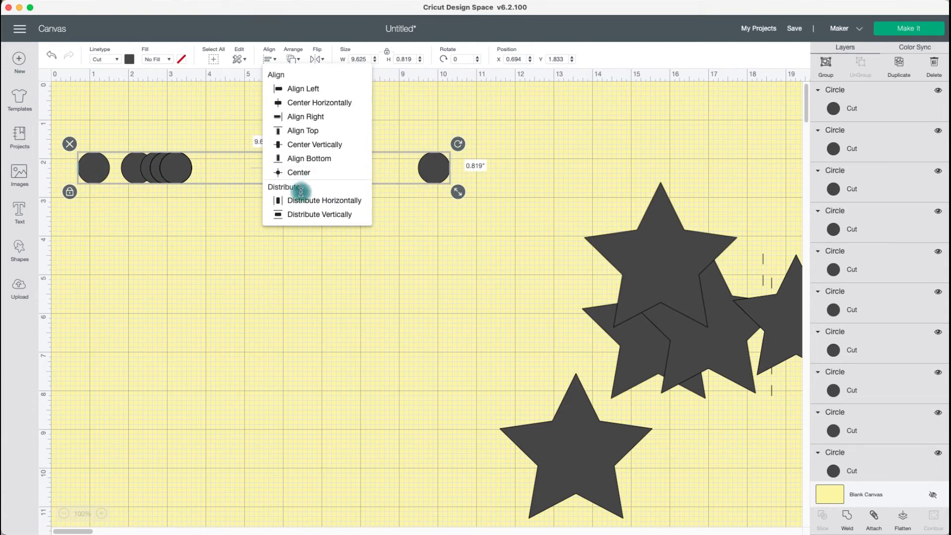
pyautogui.click(317, 205)
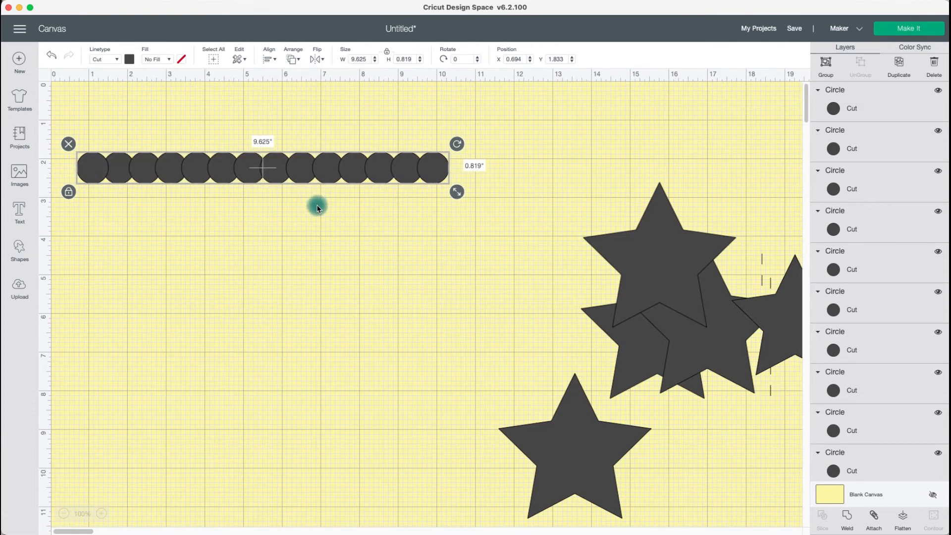
pyautogui.click(342, 250)
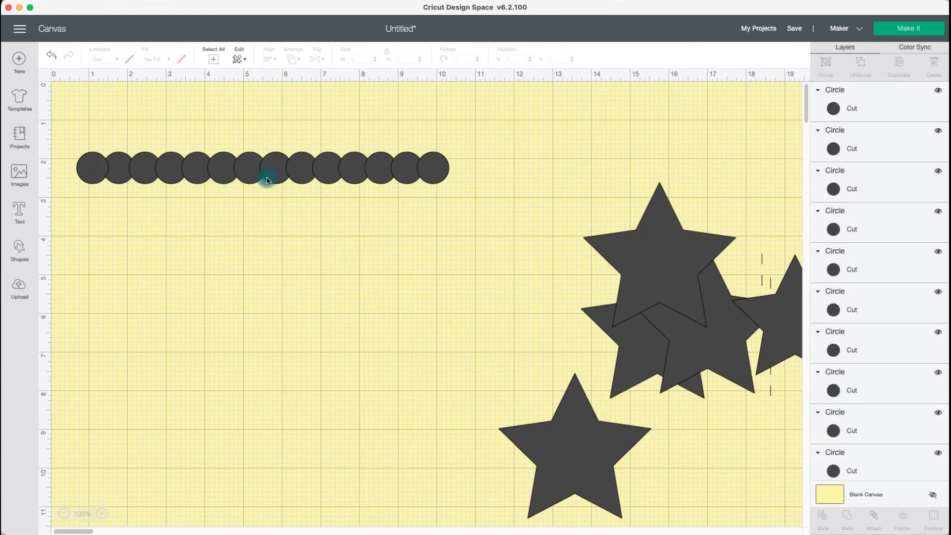
# Move the two end circles outward, to about X 0.4 and X 11.65 inches, to widen the row.
pyautogui.moveTo(432, 168); pyautogui.dragTo(521, 174)
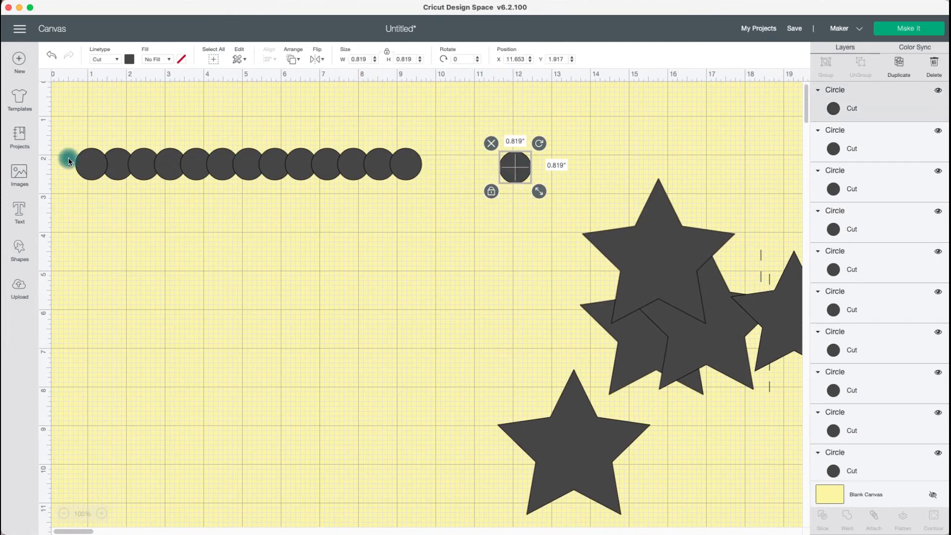
pyautogui.moveTo(97, 165); pyautogui.dragTo(554, 199)
pyautogui.click(75, 127)
# Center all the circles vertically and distribute them horizontally across the widened span.
pyautogui.click(269, 58)
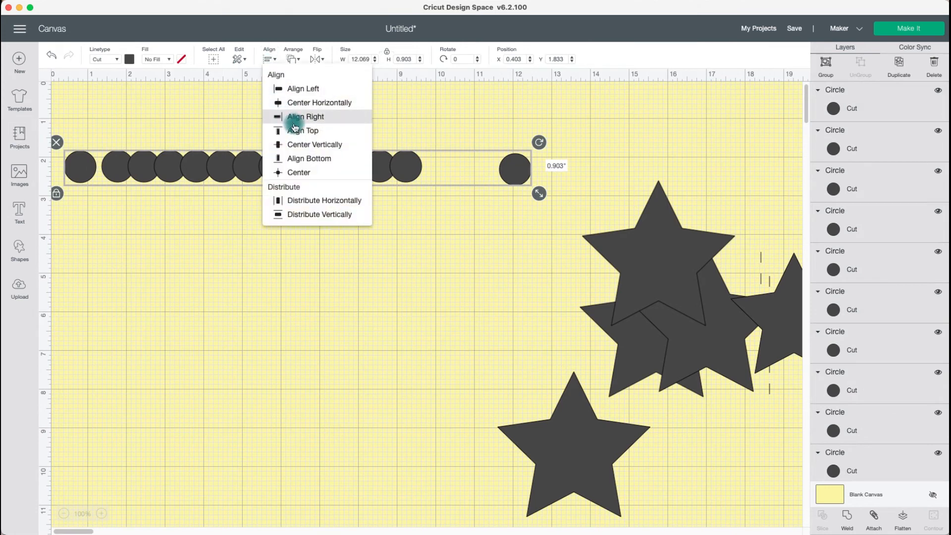
pyautogui.click(311, 147)
pyautogui.click(269, 58)
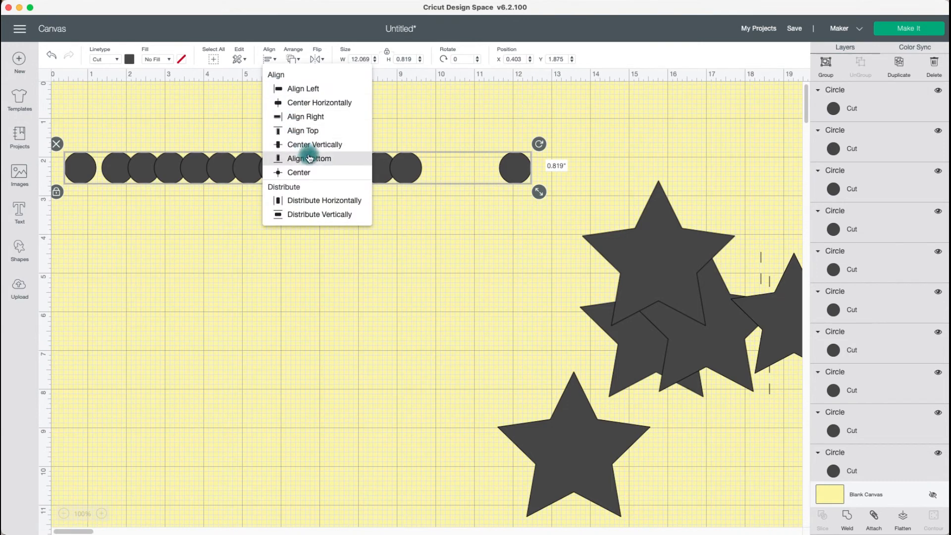
pyautogui.click(330, 201)
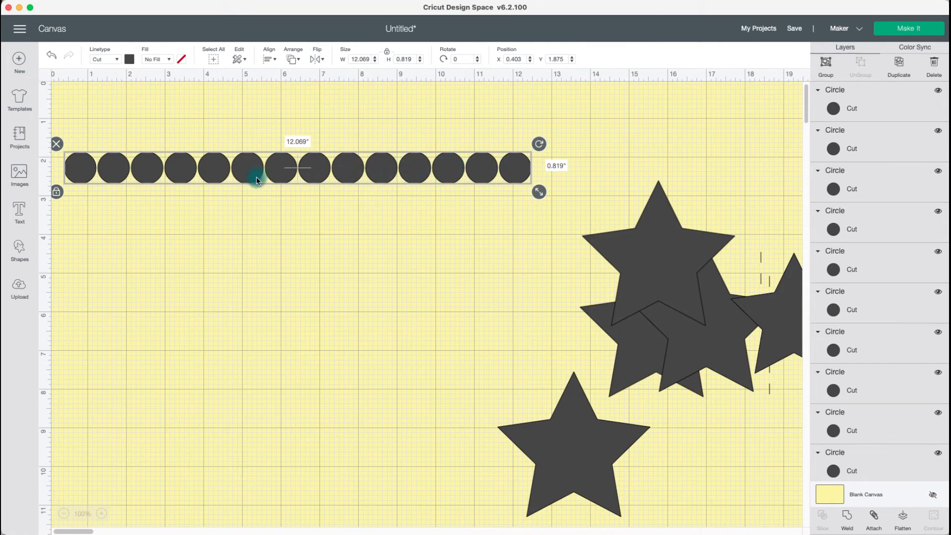
pyautogui.click(272, 231)
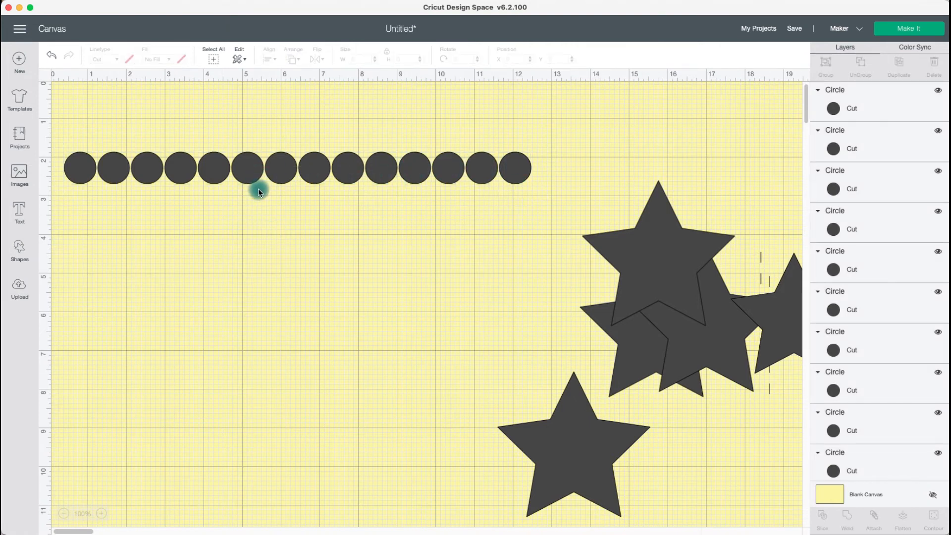
pyautogui.hscroll(-1, 258, 192)
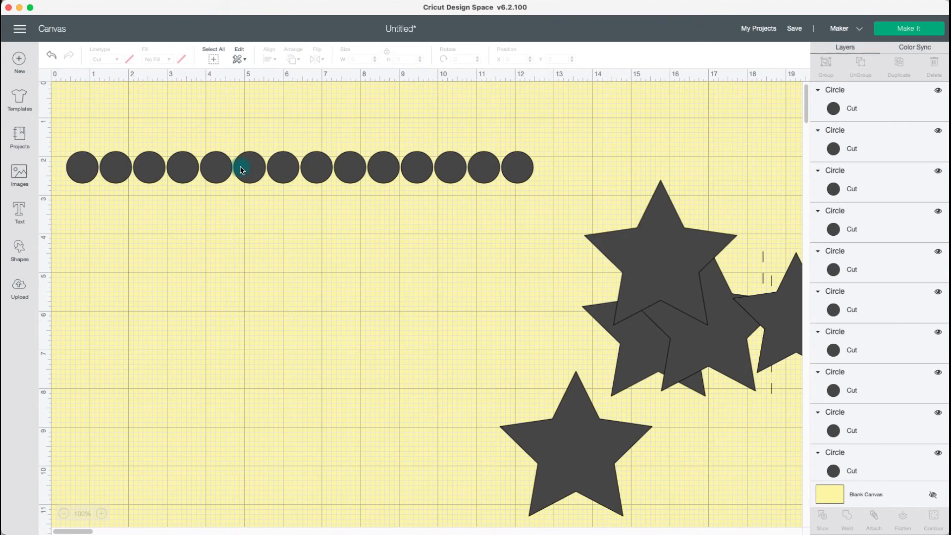
# Show the Arrange options for a circle in the middle of the row.
pyautogui.click(327, 171)
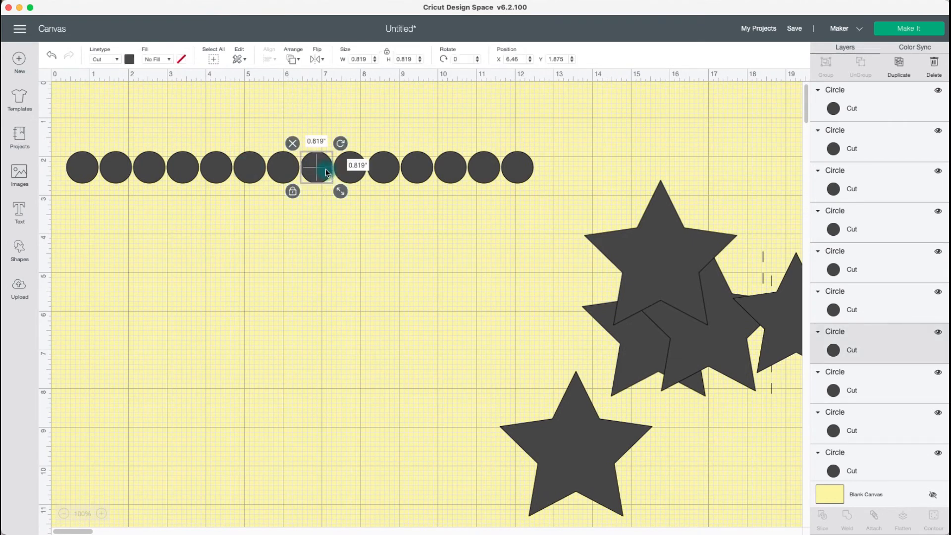
pyautogui.click(370, 200)
pyautogui.click(285, 154)
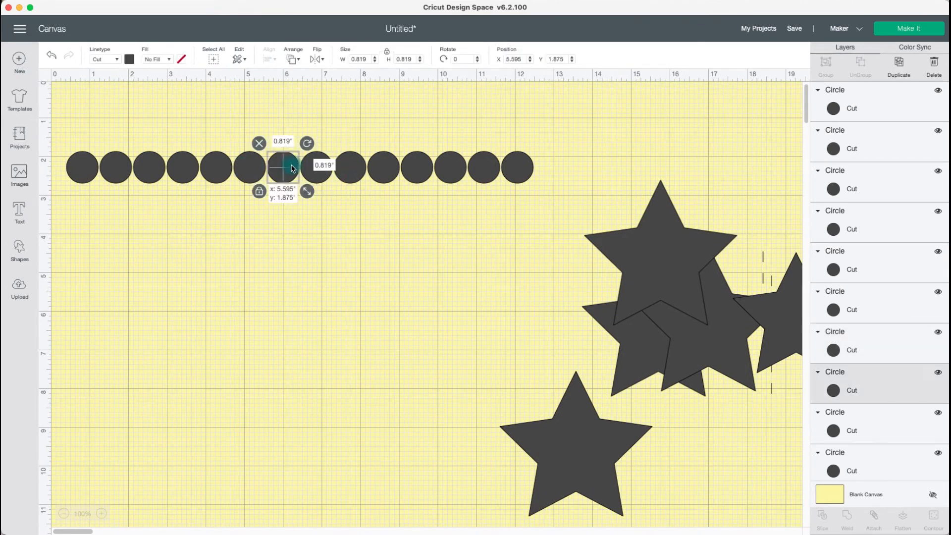
pyautogui.click(293, 59)
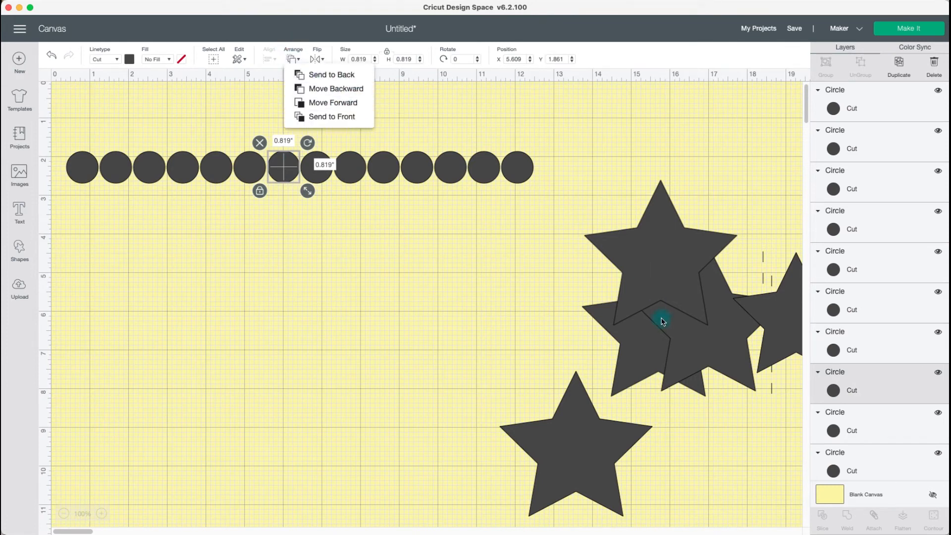
# Move the uppermost star onto the row of circles and raise its layer to between the circle layers.
pyautogui.click(616, 233)
pyautogui.moveTo(616, 234); pyautogui.dragTo(424, 255)
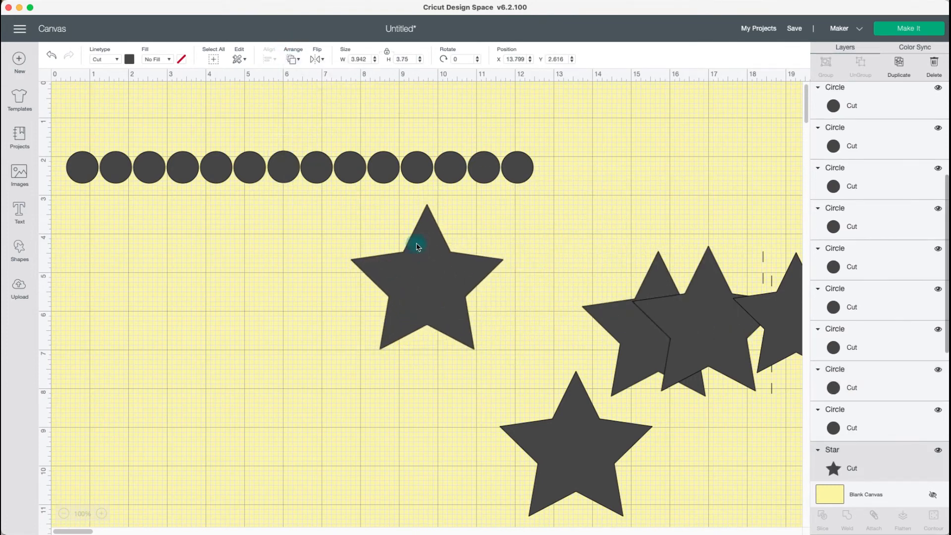
pyautogui.moveTo(885, 448); pyautogui.dragTo(862, 151)
pyautogui.moveTo(453, 263); pyautogui.dragTo(376, 187)
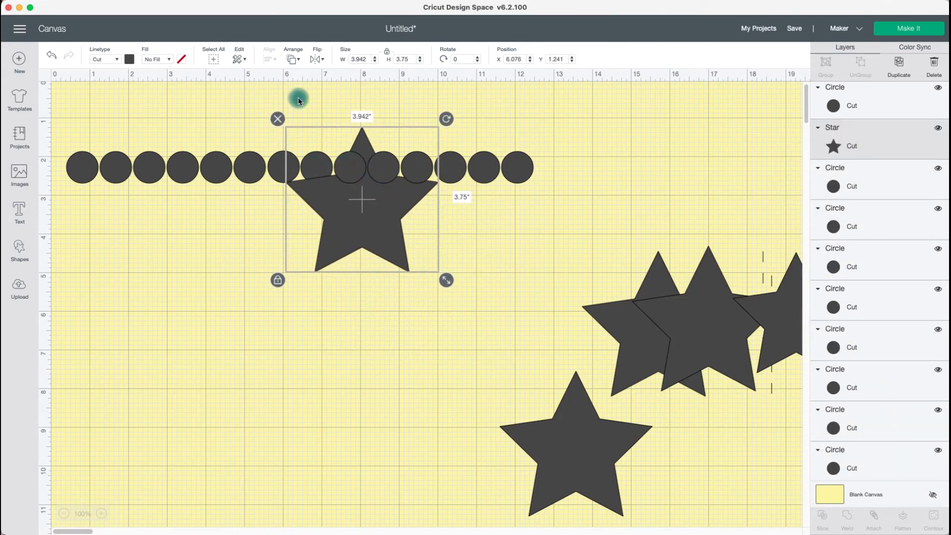
# Send the star to the front of the circles and shift it left to about X 4.87 inches.
pyautogui.click(293, 59)
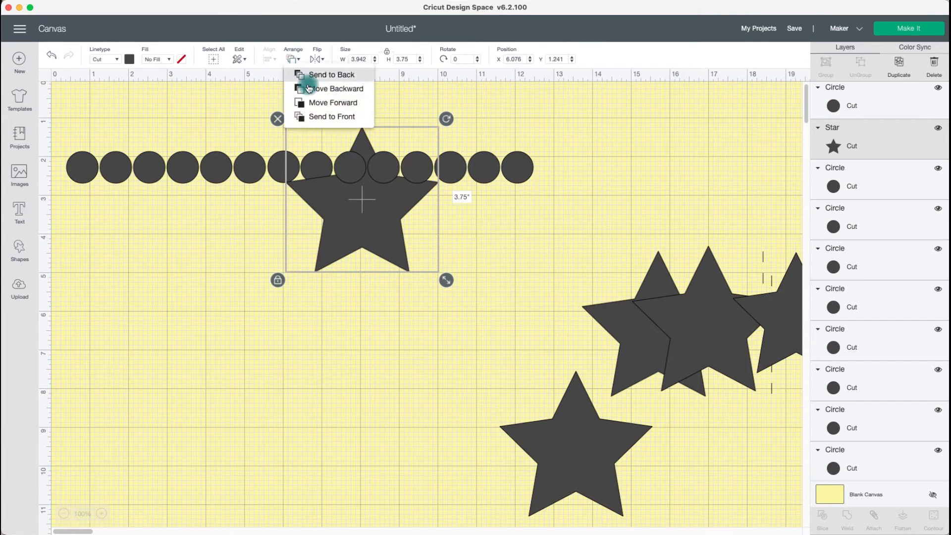
pyautogui.click(327, 117)
pyautogui.moveTo(359, 229); pyautogui.dragTo(311, 232)
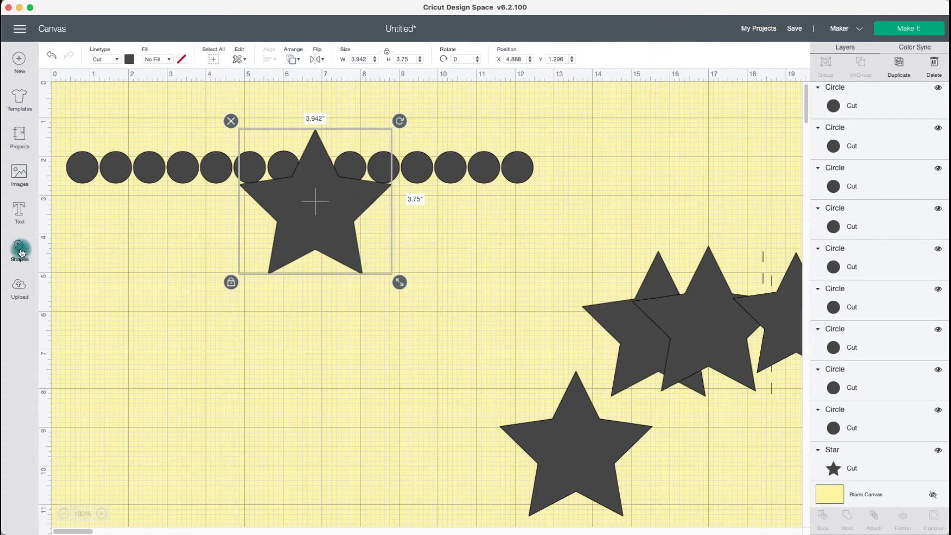
# Insert the Cricut C Dots and Up House images from the Featured image category.
pyautogui.click(20, 175)
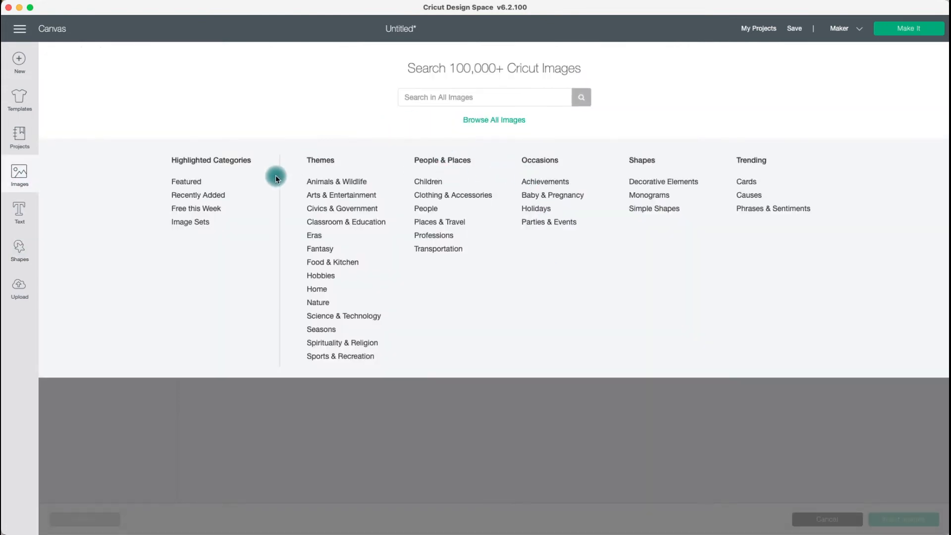
pyautogui.click(186, 183)
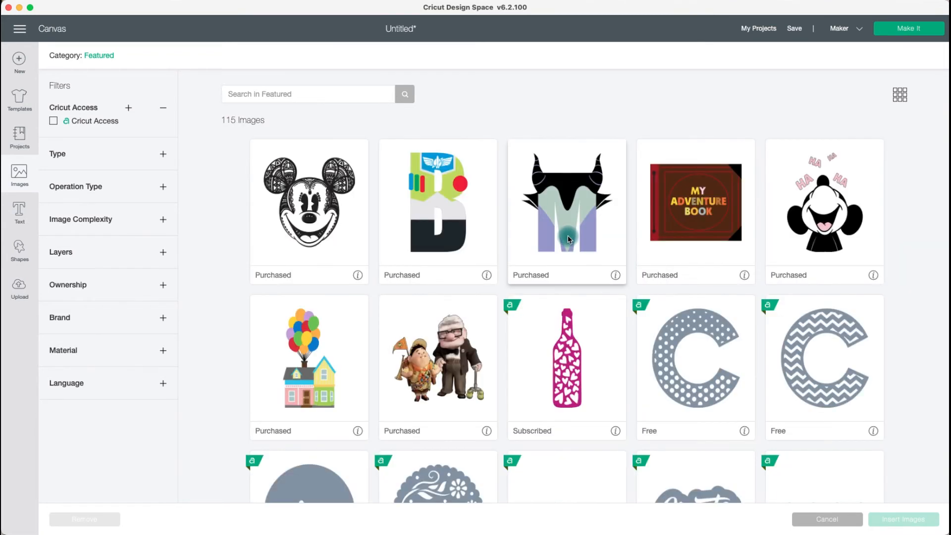
pyautogui.click(695, 393)
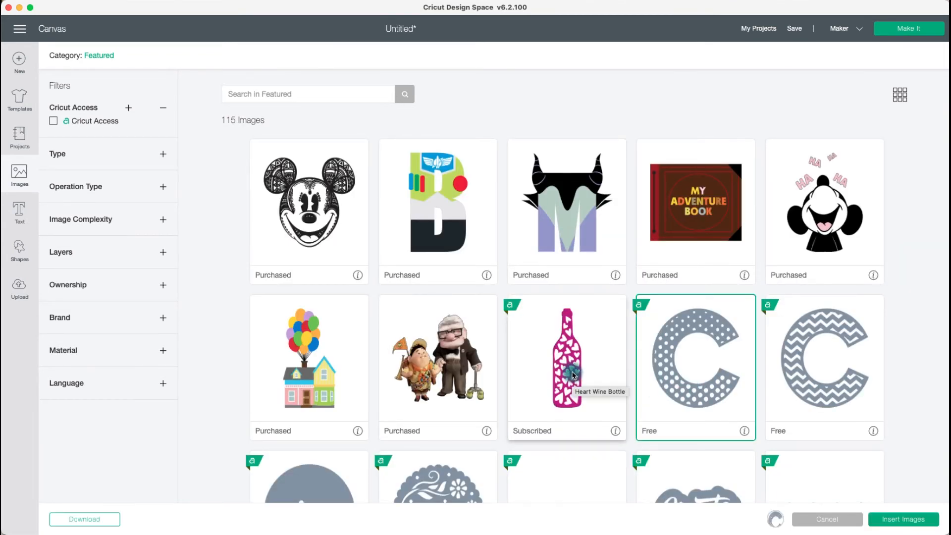
pyautogui.scroll(-2, 573, 375)
pyautogui.click(312, 302)
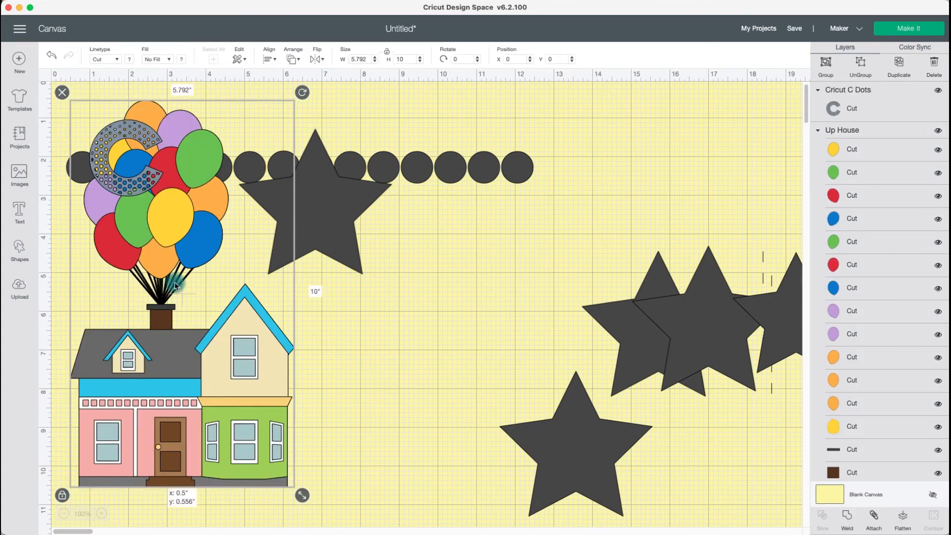
# Move the inserted images clear of the old shapes and delete all the circles and stars from the canvas.
pyautogui.moveTo(176, 286); pyautogui.dragTo(218, 459)
pyautogui.moveTo(76, 128); pyautogui.dragTo(479, 209)
pyautogui.press('Delete')
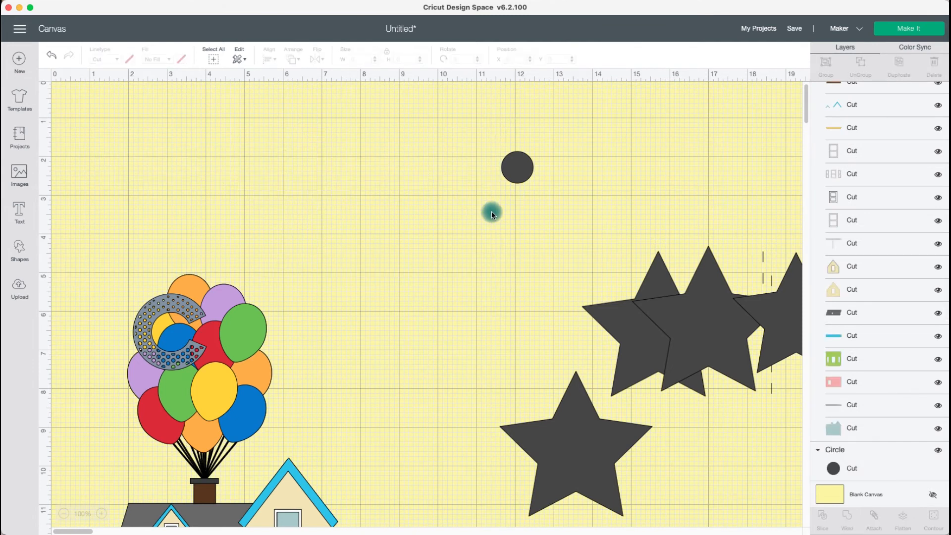
pyautogui.click(516, 167)
pyautogui.press('Delete')
pyautogui.moveTo(464, 229); pyautogui.dragTo(780, 460)
pyautogui.press('Delete')
pyautogui.moveTo(197, 308); pyautogui.dragTo(280, 235)
pyautogui.moveTo(783, 293); pyautogui.dragTo(584, 270)
pyautogui.press('Delete')
# Move the balloon house to the right of the C and shrink it to about 4.57 by 7.89 inches.
pyautogui.moveTo(228, 357); pyautogui.dragTo(480, 174)
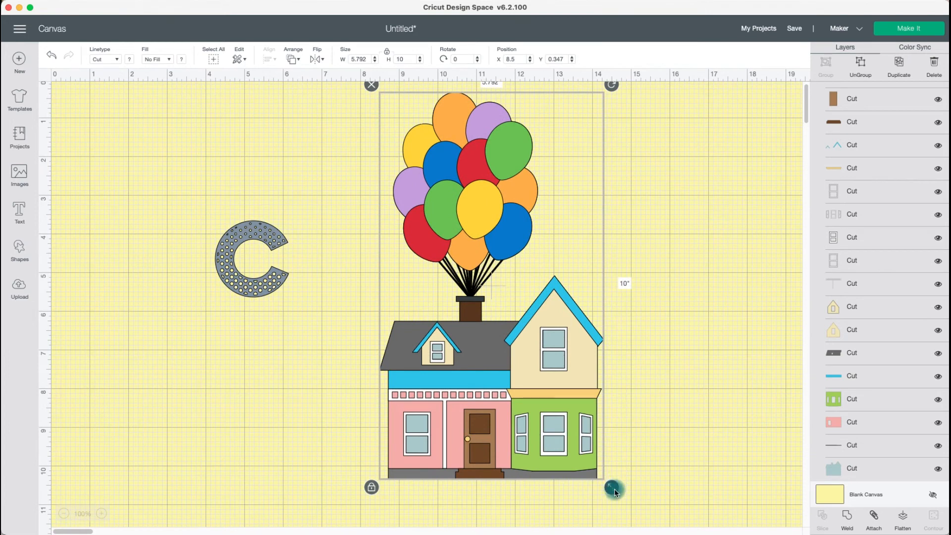
pyautogui.moveTo(611, 487); pyautogui.dragTo(565, 406)
pyautogui.moveTo(483, 260); pyautogui.dragTo(482, 280)
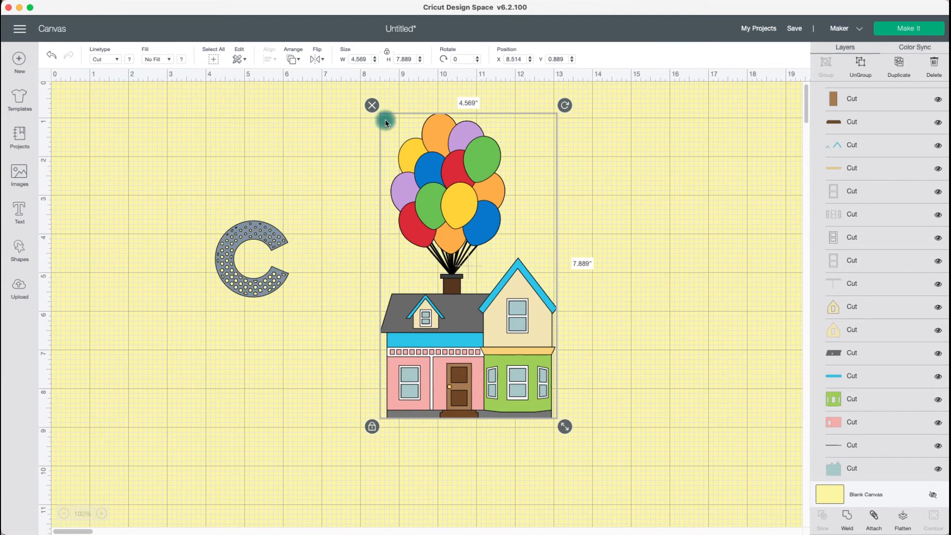
# Shrink the dotted C to about 1.27 by 1.32 inches, trying it beside the balloons before setting it right of the house.
pyautogui.moveTo(273, 279); pyautogui.dragTo(559, 244)
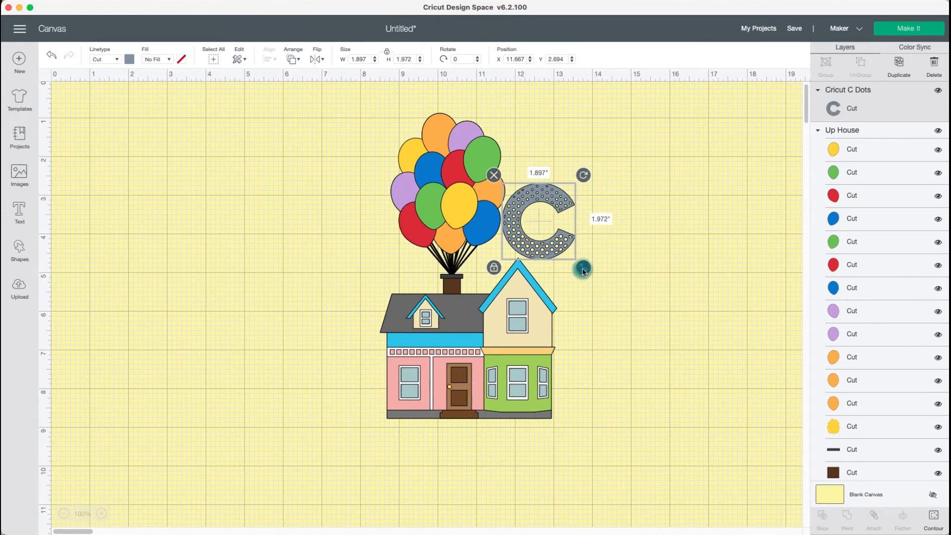
pyautogui.moveTo(582, 269); pyautogui.dragTo(534, 253)
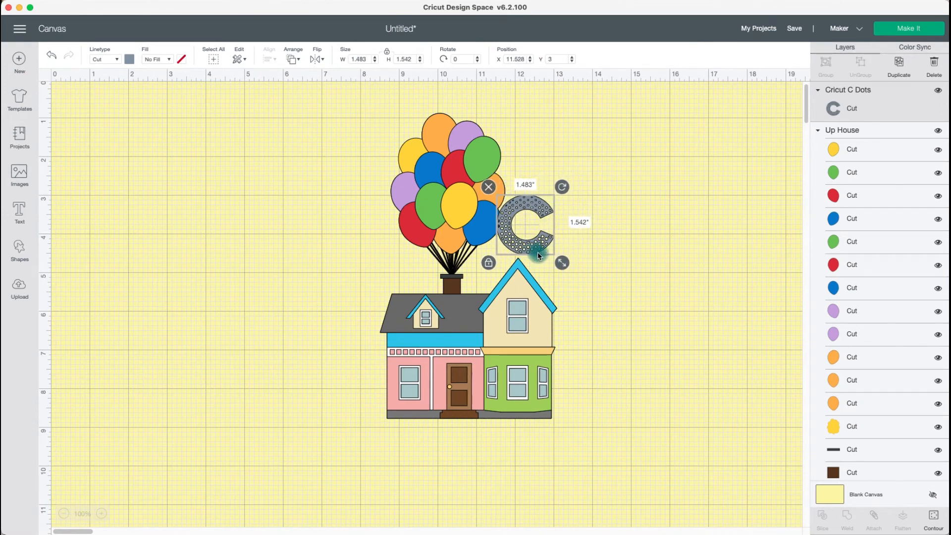
pyautogui.click(474, 218)
pyautogui.click(552, 249)
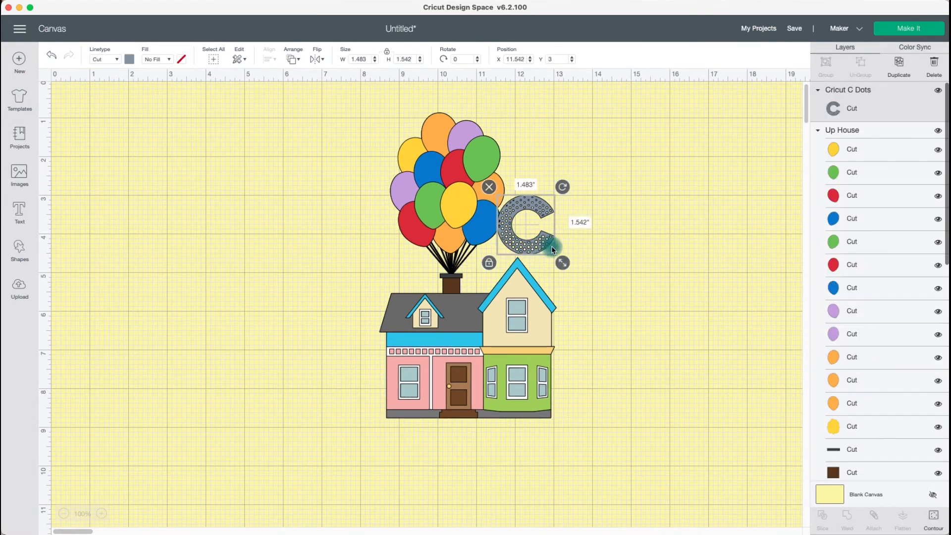
pyautogui.moveTo(562, 263); pyautogui.dragTo(401, 286)
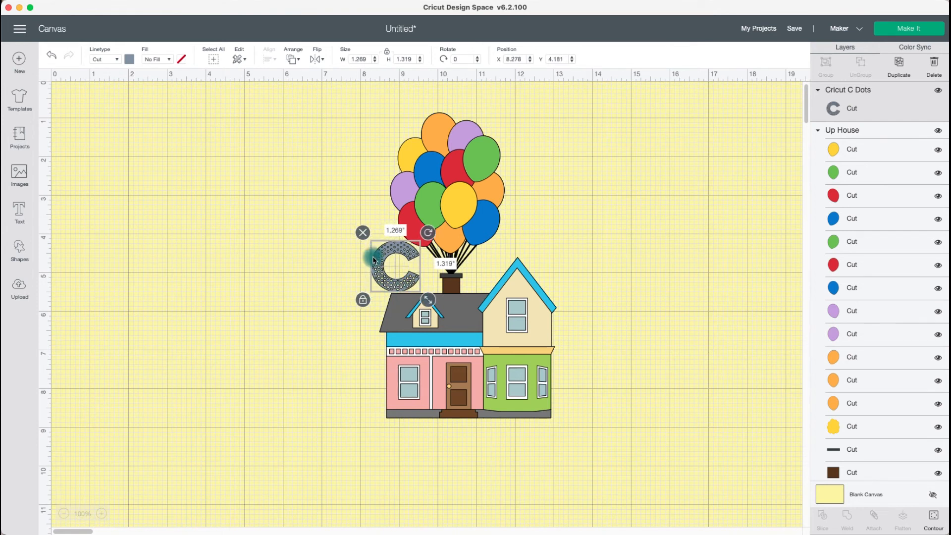
pyautogui.click(666, 374)
pyautogui.moveTo(397, 282); pyautogui.dragTo(637, 253)
# Flip the balloon house horizontally and place the dotted C beside the balloons, above the gable roof.
pyautogui.click(511, 308)
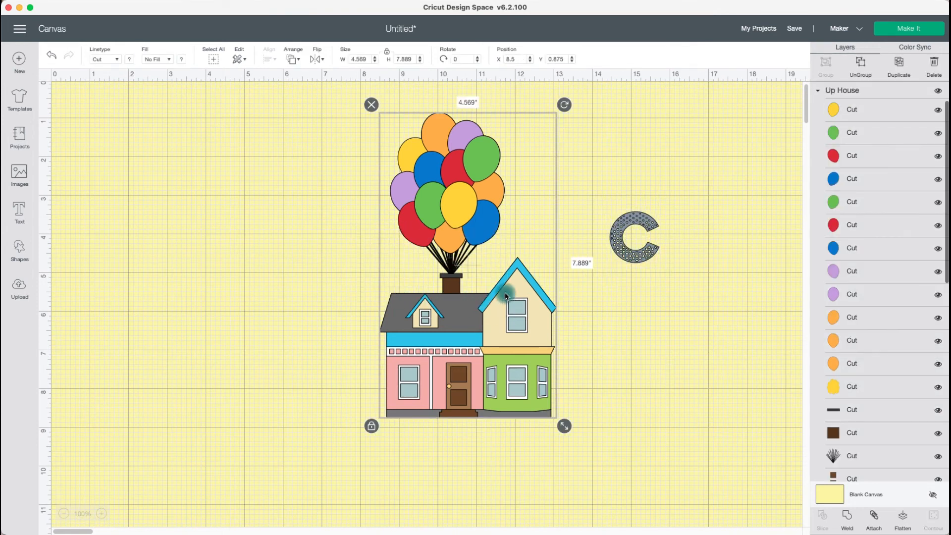
pyautogui.click(321, 60)
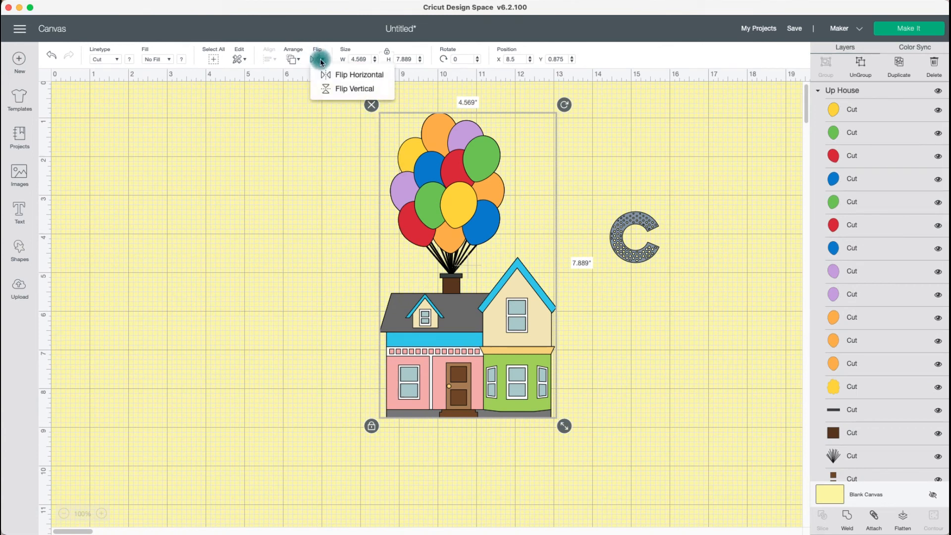
pyautogui.click(357, 79)
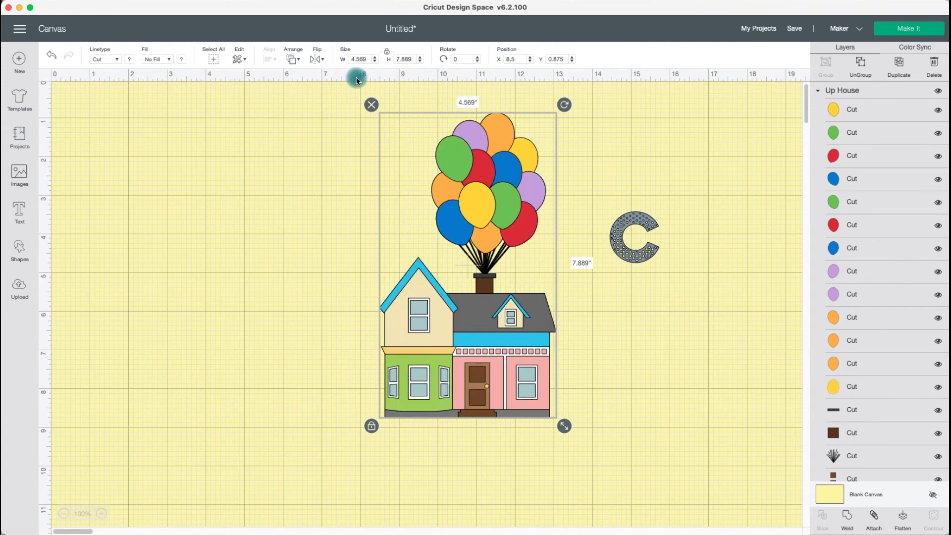
pyautogui.moveTo(638, 228); pyautogui.dragTo(409, 215)
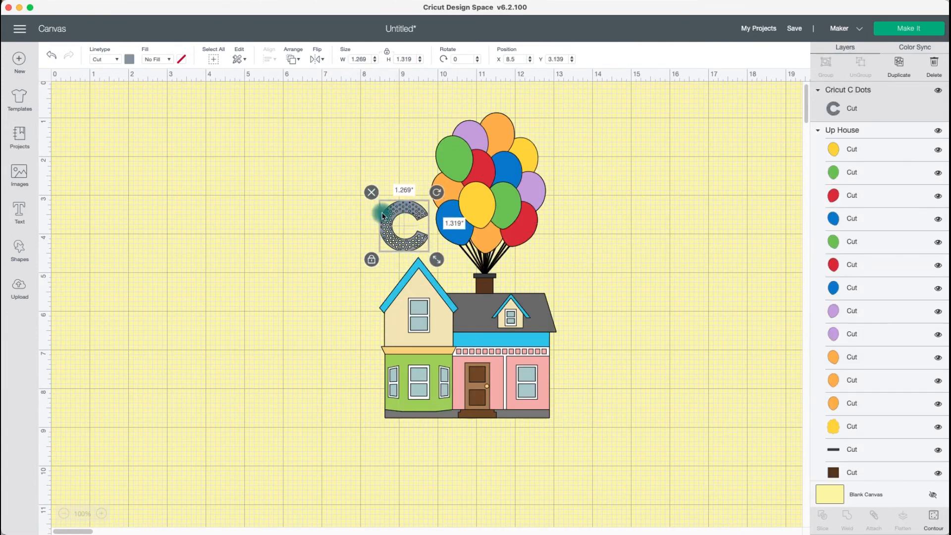
pyautogui.click(570, 221)
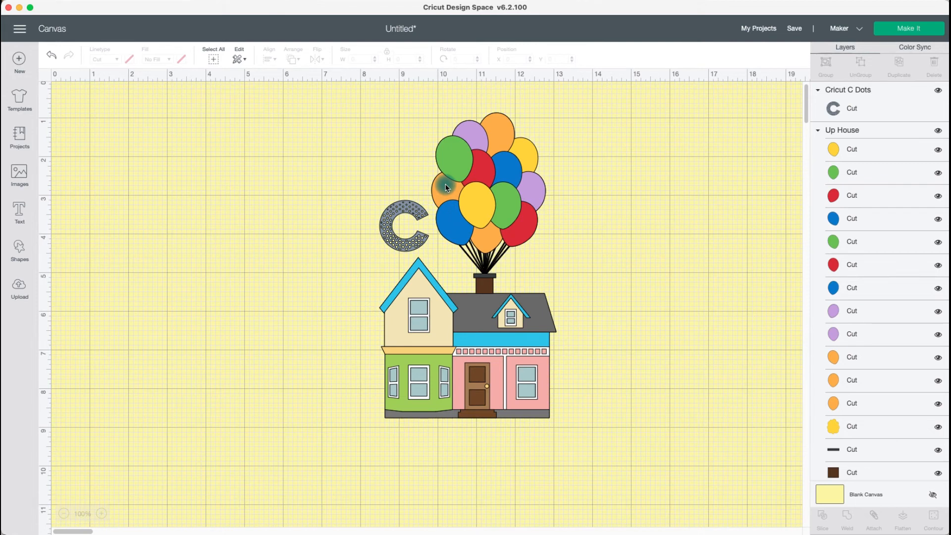
# Flip the balloon house vertically.
pyautogui.click(498, 154)
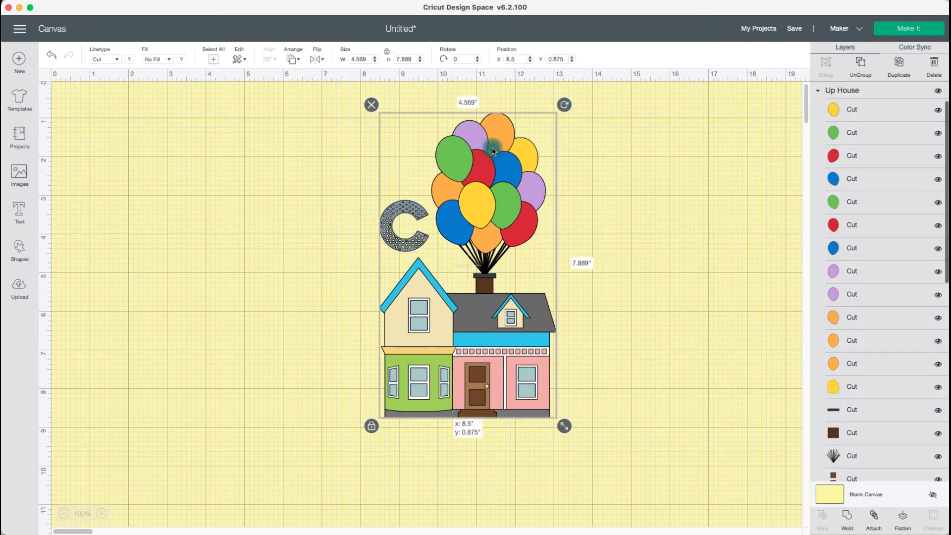
pyautogui.click(318, 61)
pyautogui.click(339, 87)
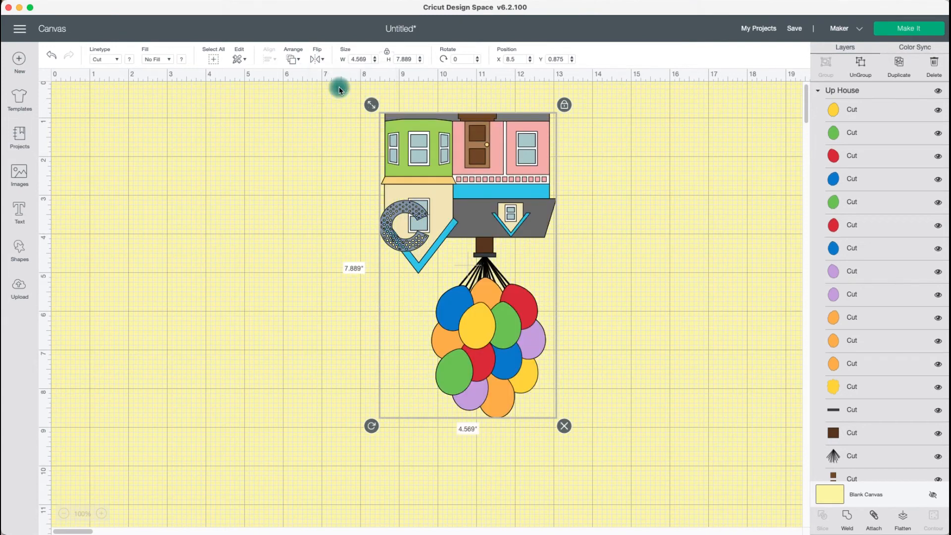
# Move the dotted C off the flipped house and place it beside the balloons, below the gable roof.
pyautogui.moveTo(379, 201); pyautogui.dragTo(413, 294)
pyautogui.click(408, 306)
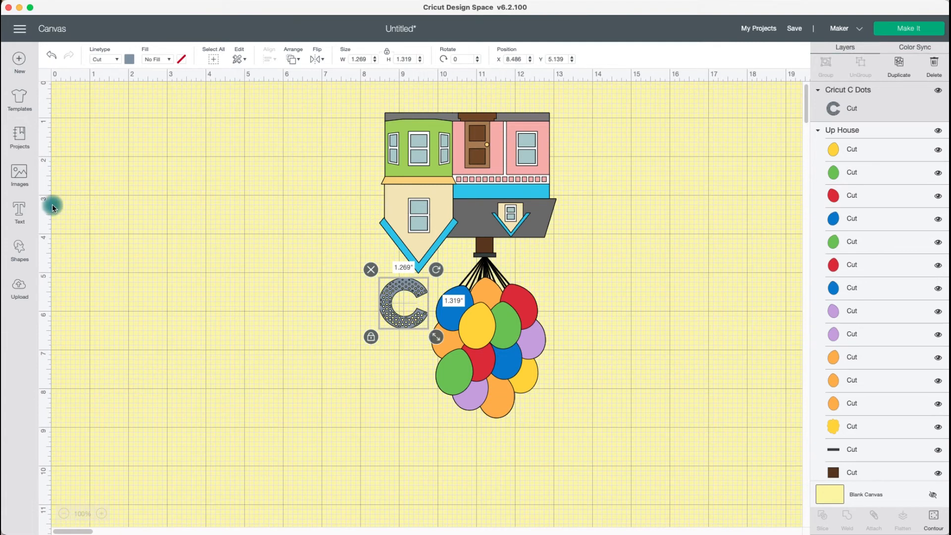
# Insert only the Create badge from the featured images onto the canvas.
pyautogui.click(18, 173)
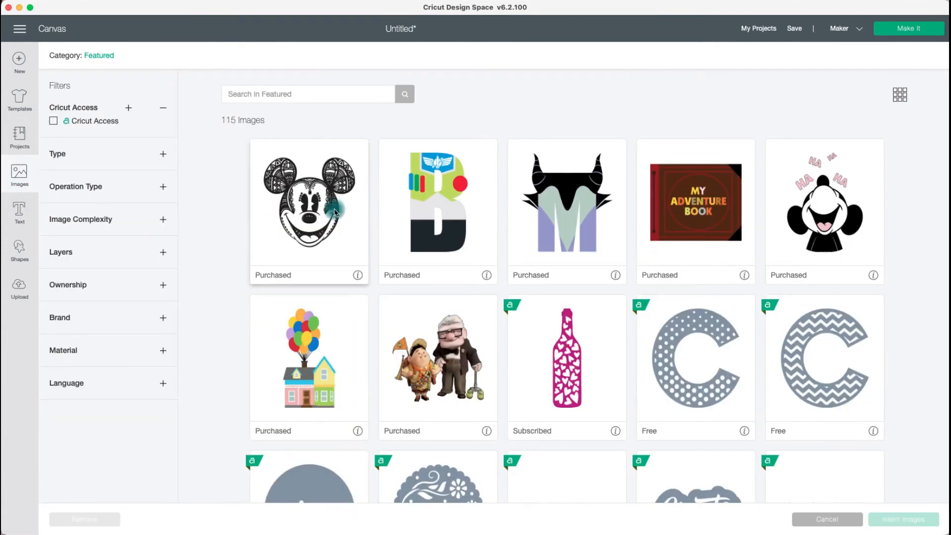
pyautogui.scroll(-6, 568, 317)
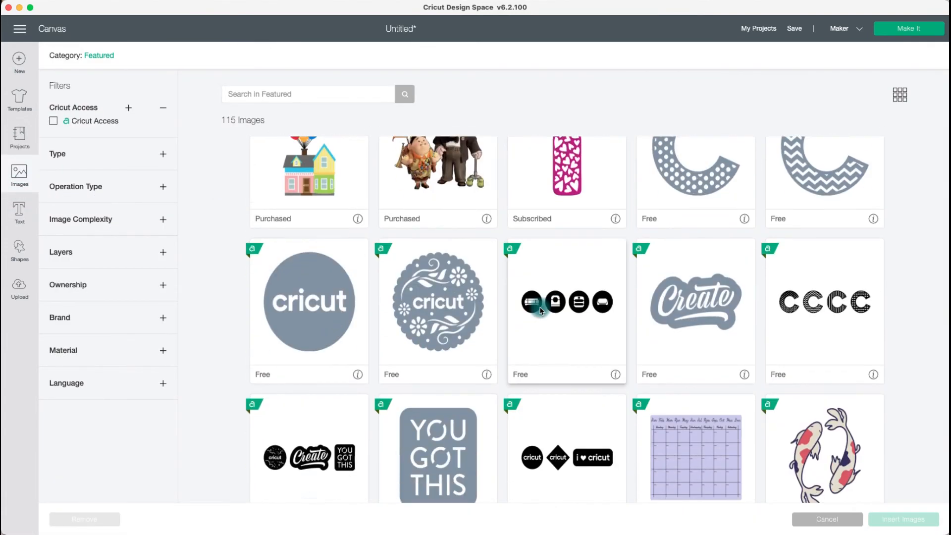
pyautogui.click(448, 240)
pyautogui.click(713, 235)
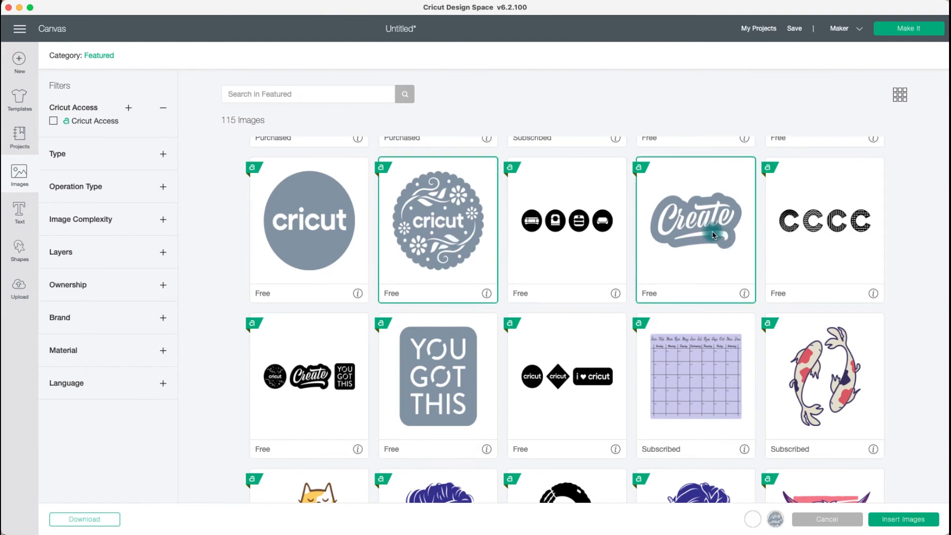
pyautogui.click(416, 229)
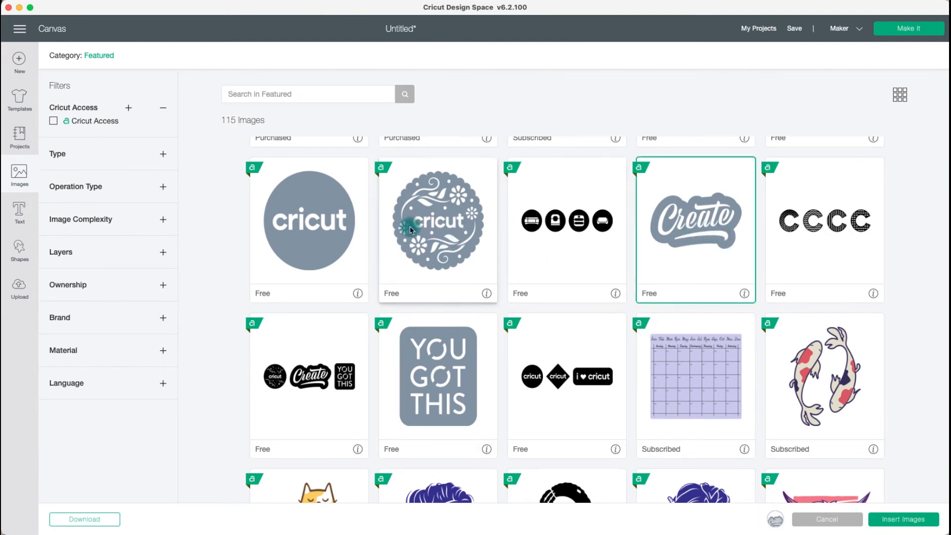
pyautogui.click(657, 234)
pyautogui.click(707, 243)
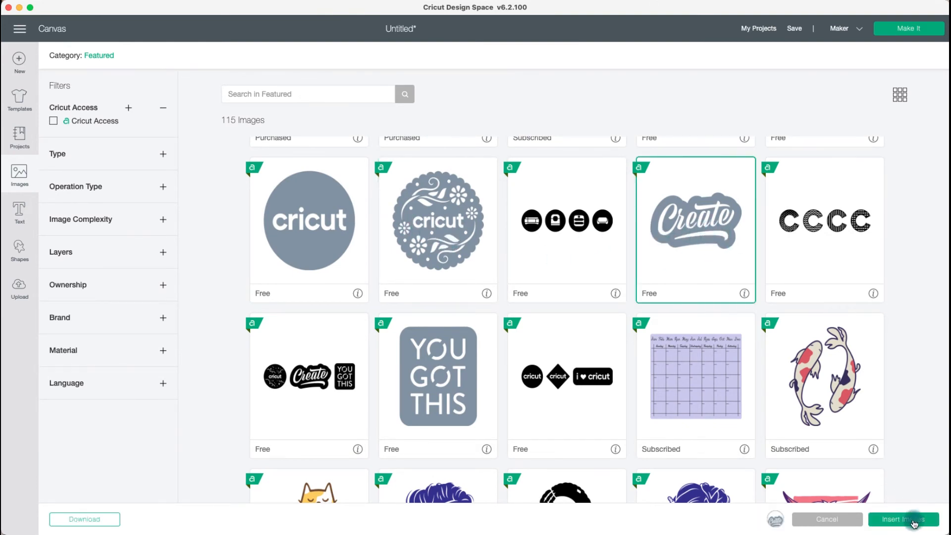
pyautogui.click(913, 523)
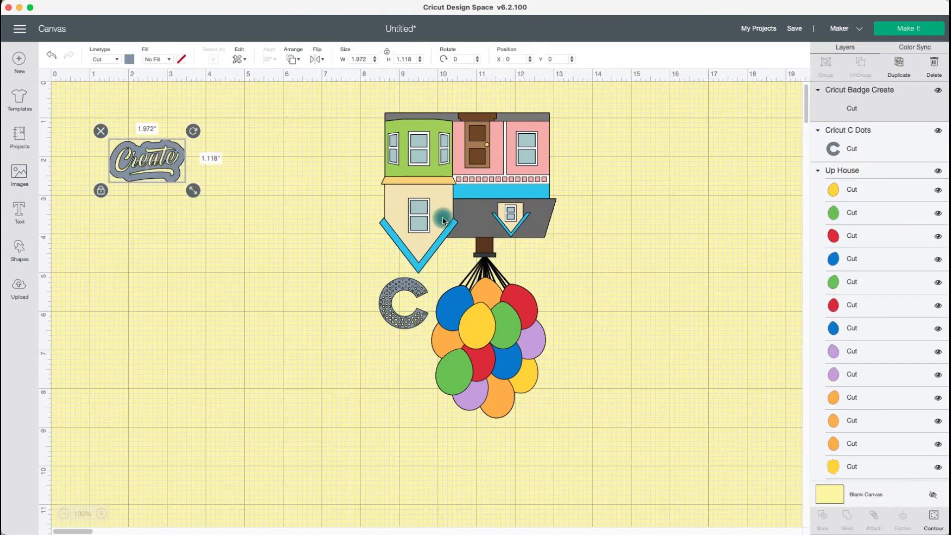
# Delete the balloon house and the dotted C, keeping only the Create badge.
pyautogui.click(444, 220)
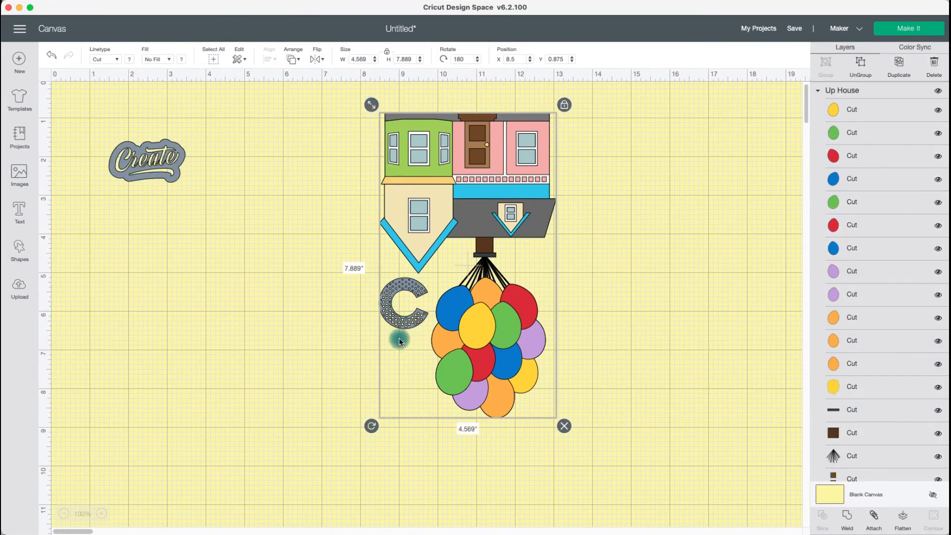
pyautogui.moveTo(478, 186); pyautogui.dragTo(592, 206)
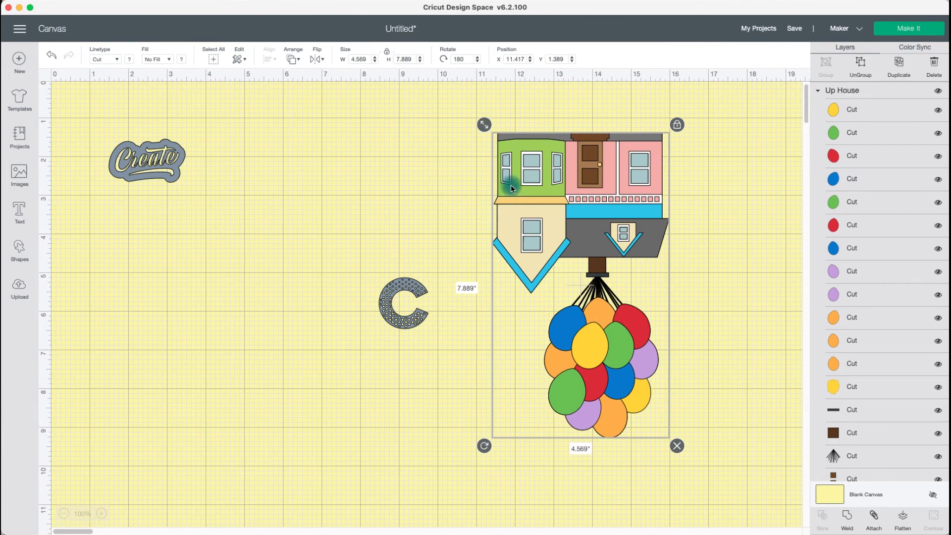
pyautogui.click(677, 446)
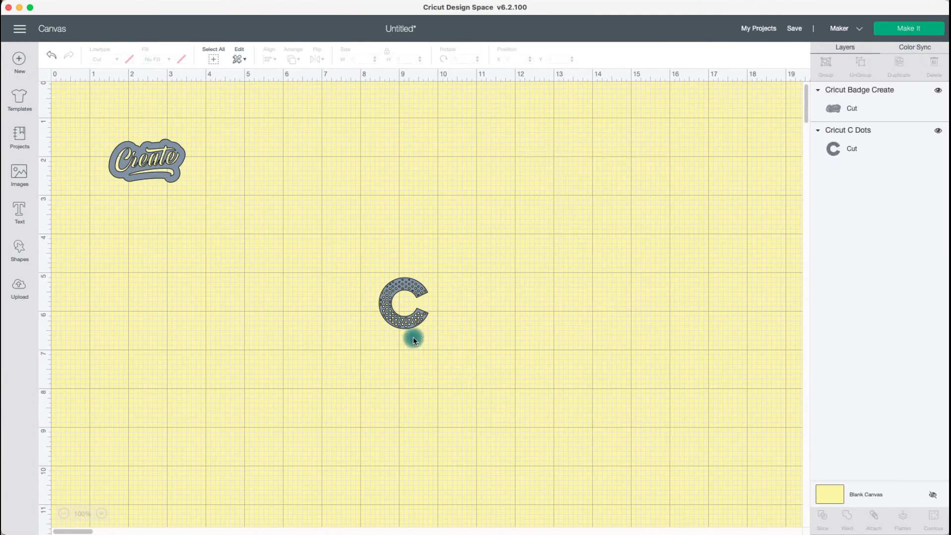
pyautogui.click(402, 312)
pyautogui.click(376, 273)
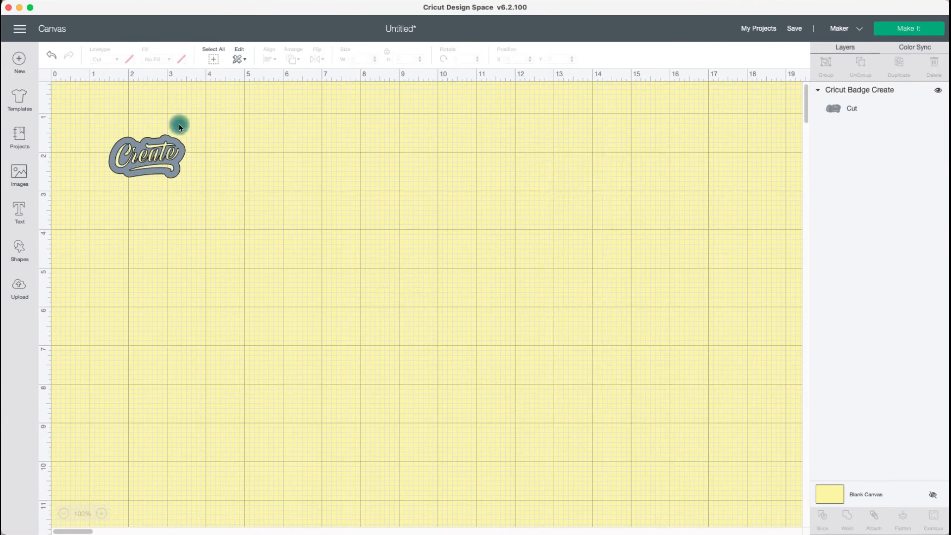
# Enlarge the Create badge to about 10.42 by 5.91 inches near the canvas centre and flip it horizontally.
pyautogui.click(163, 161)
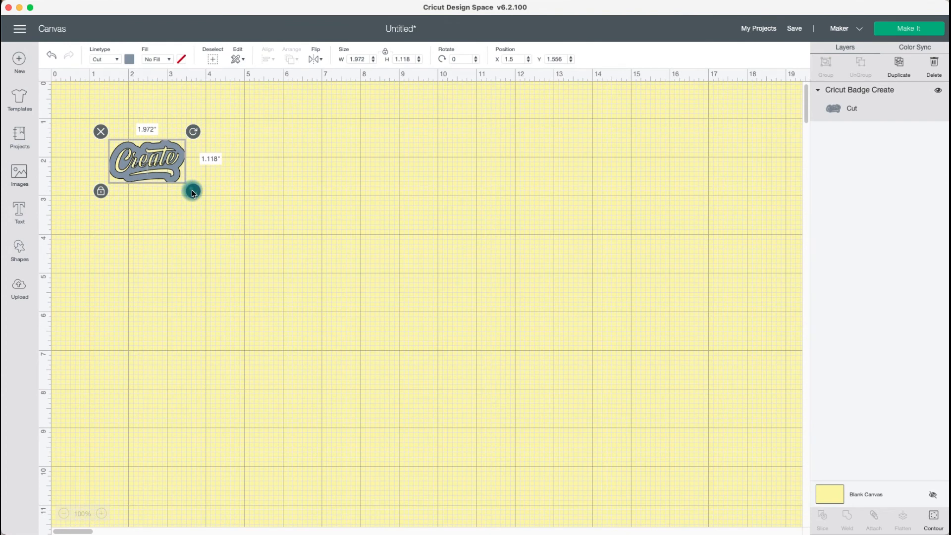
pyautogui.moveTo(193, 196); pyautogui.dragTo(525, 348)
pyautogui.moveTo(469, 326); pyautogui.dragTo(532, 332)
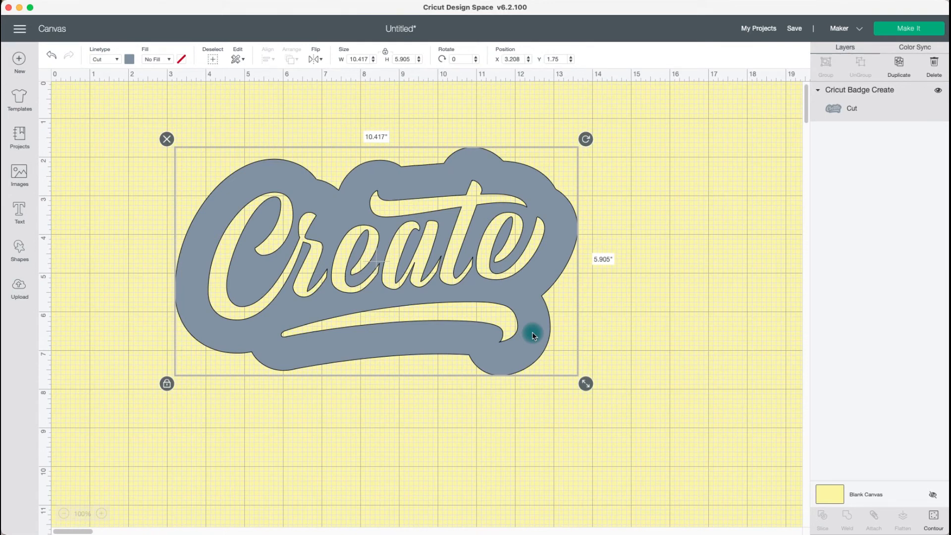
pyautogui.click(320, 63)
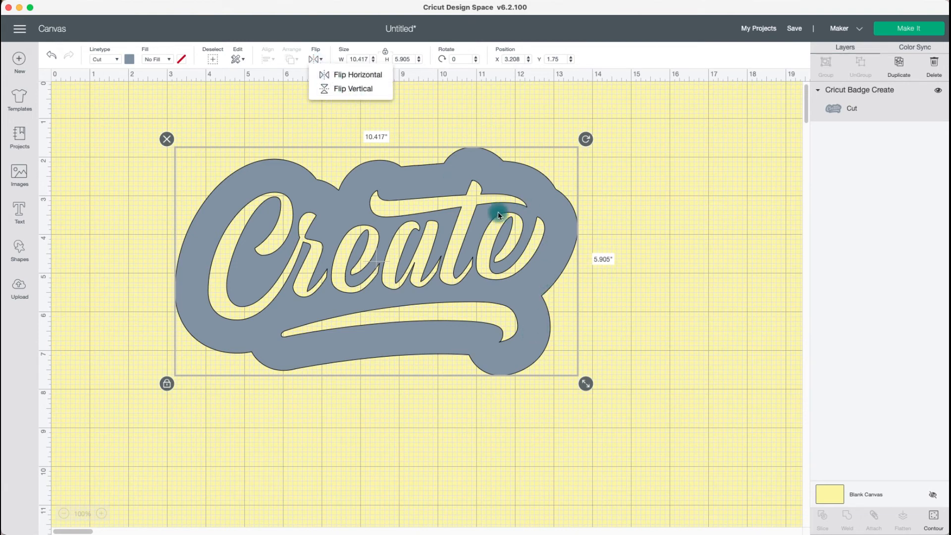
pyautogui.click(357, 75)
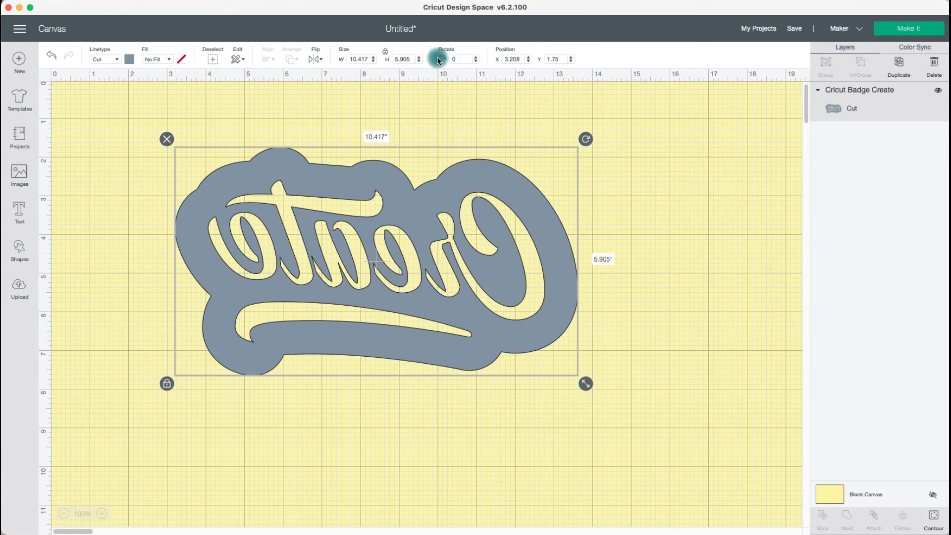
# Duplicate the reversed Create badge, place the copy directly below it and flip the copy horizontally.
pyautogui.click(898, 80)
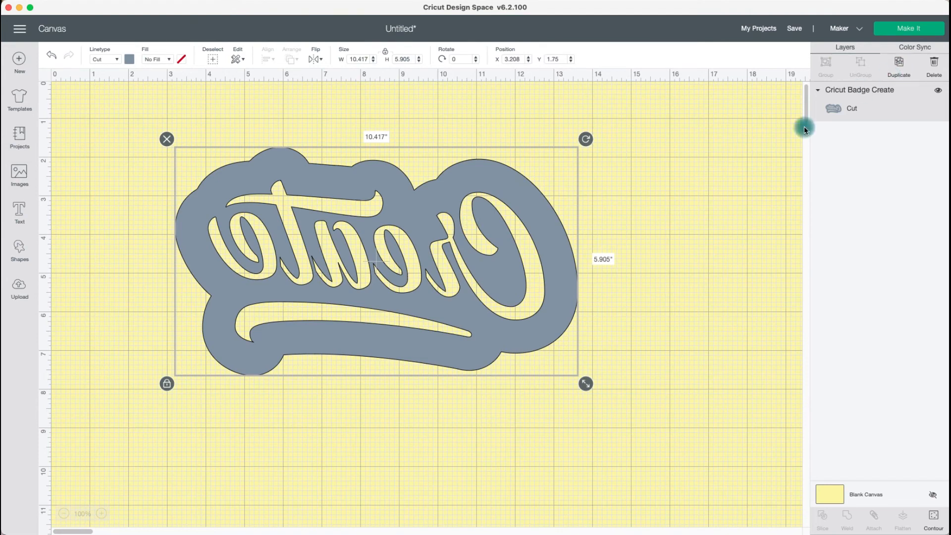
pyautogui.scroll(-5, 738, 159)
pyautogui.moveTo(505, 179); pyautogui.dragTo(428, 272)
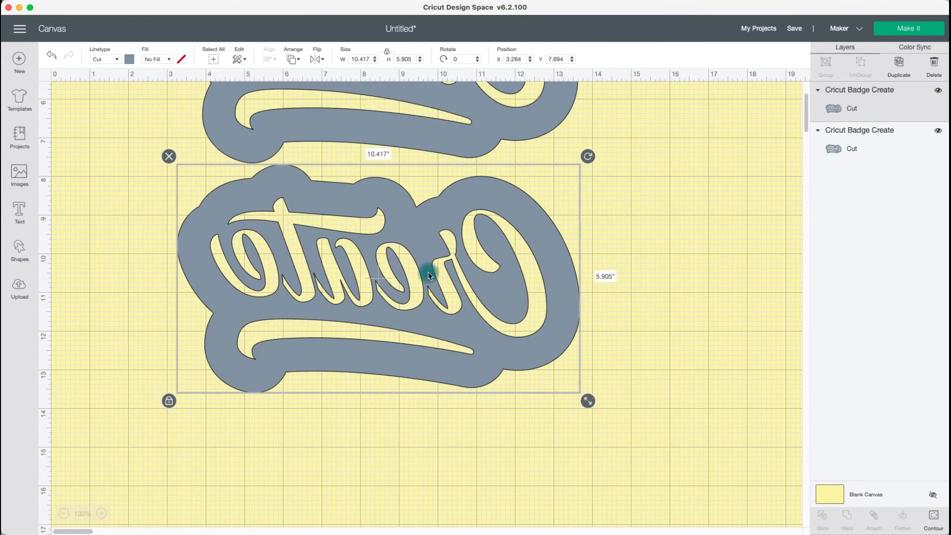
pyautogui.click(316, 59)
pyautogui.click(359, 79)
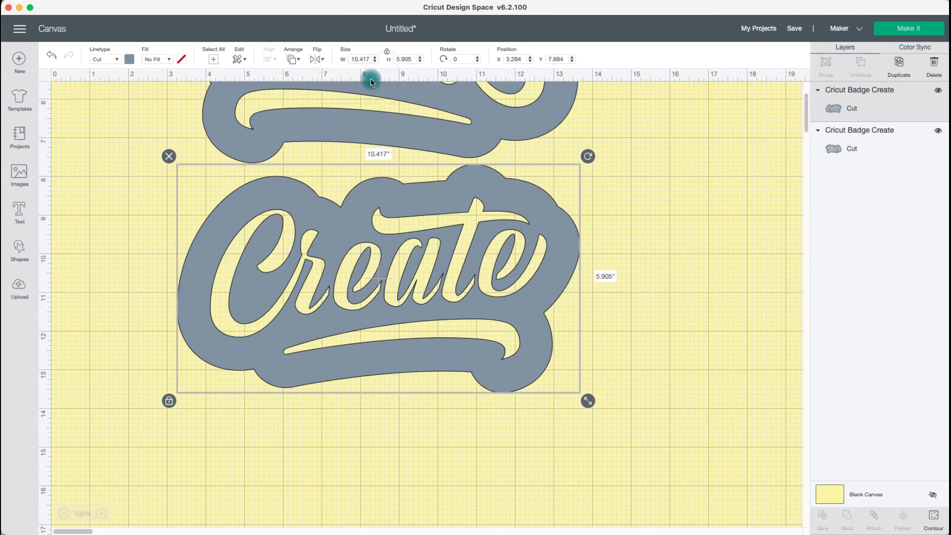
# Open the mat preview for both Create badges and turn on Mirror for mat 2, comparing it with mat 1.
pyautogui.click(897, 31)
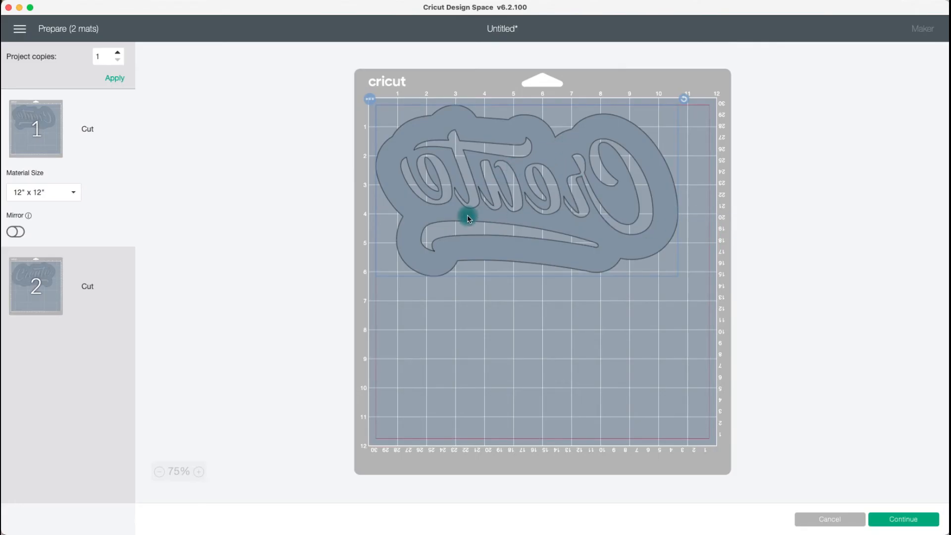
pyautogui.click(77, 283)
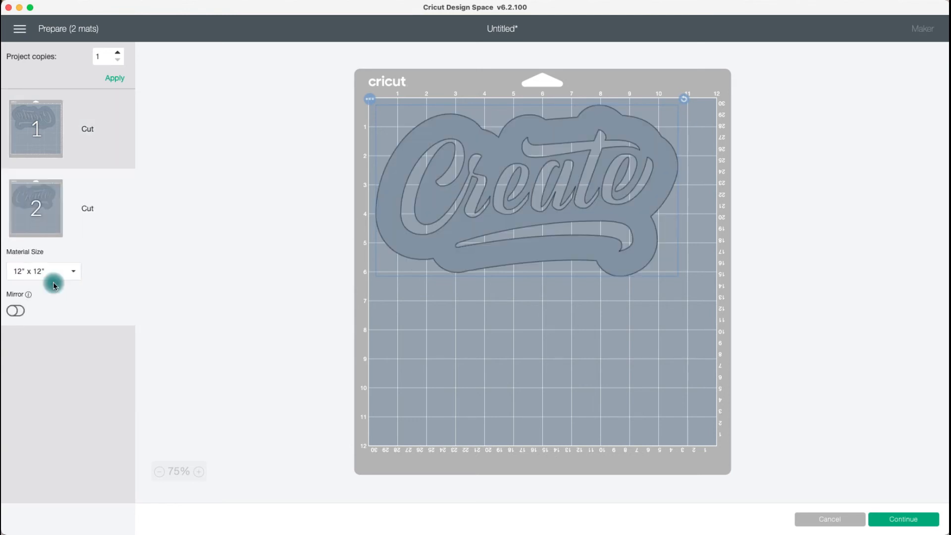
pyautogui.click(13, 312)
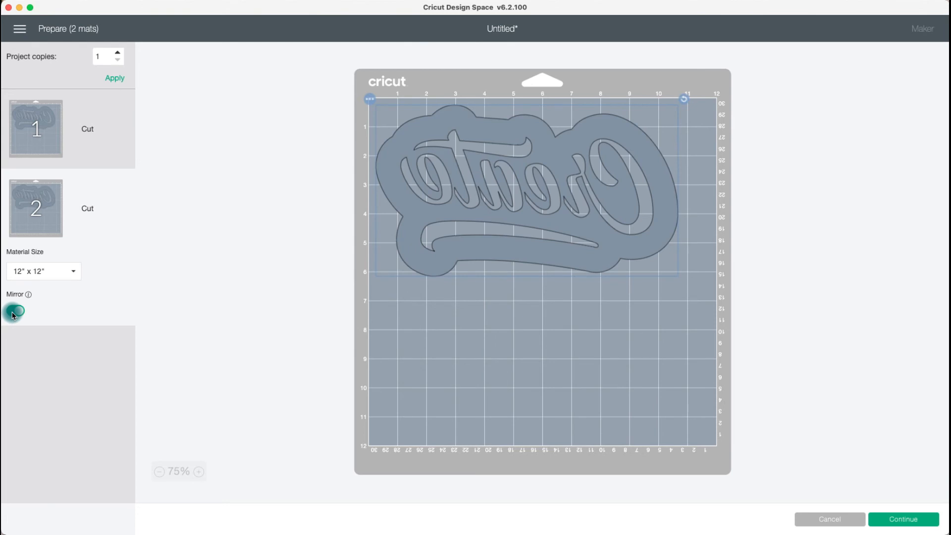
pyautogui.click(42, 139)
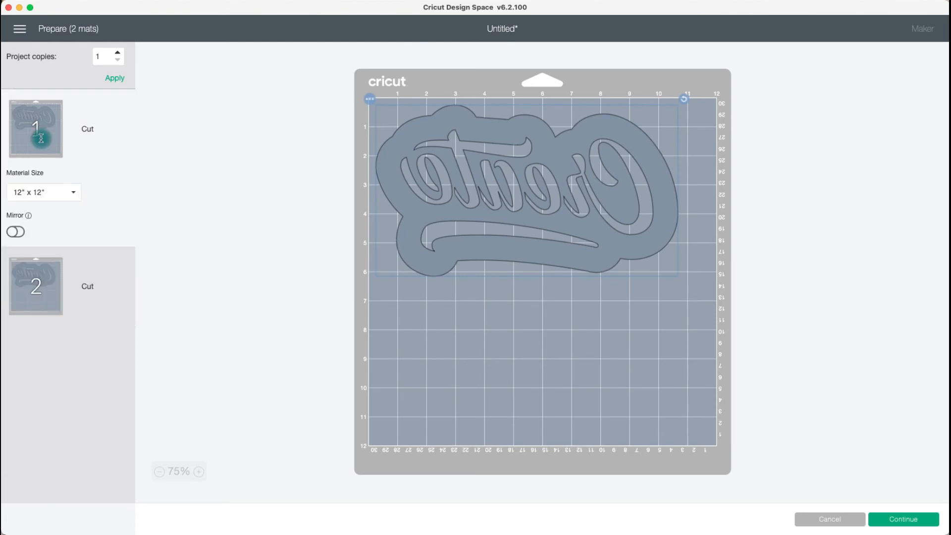
# Turn Mirror off for mat 2 and on for mat 1, which holds the reversed Create badge.
pyautogui.click(41, 280)
pyautogui.click(16, 312)
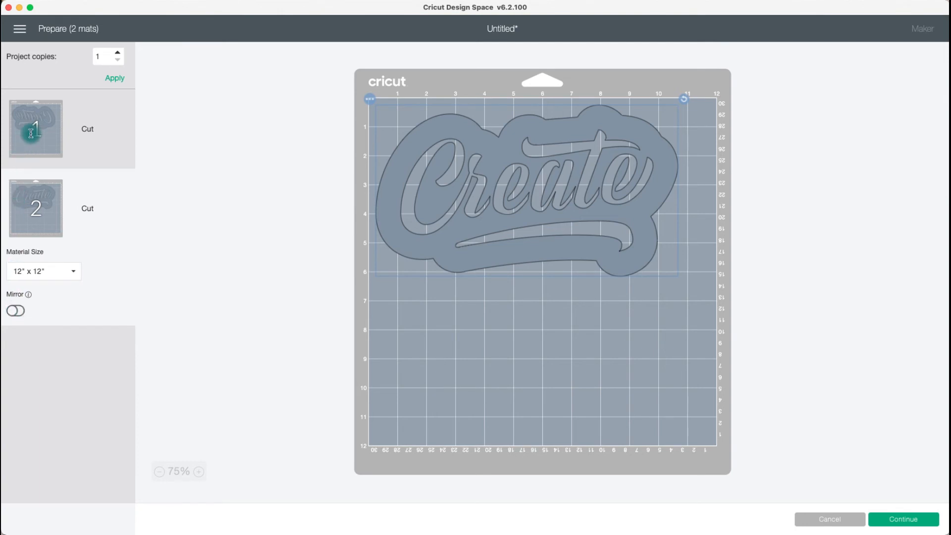
pyautogui.click(824, 524)
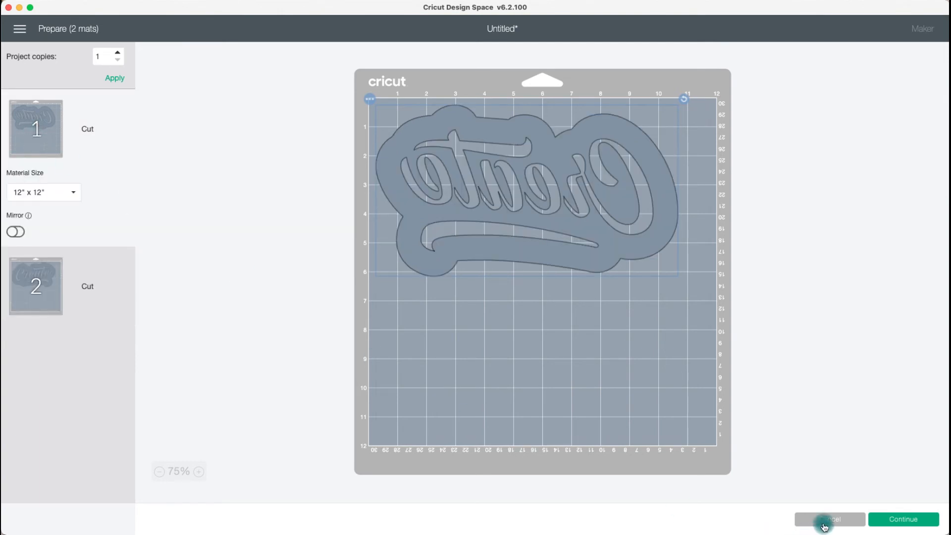
pyautogui.click(16, 233)
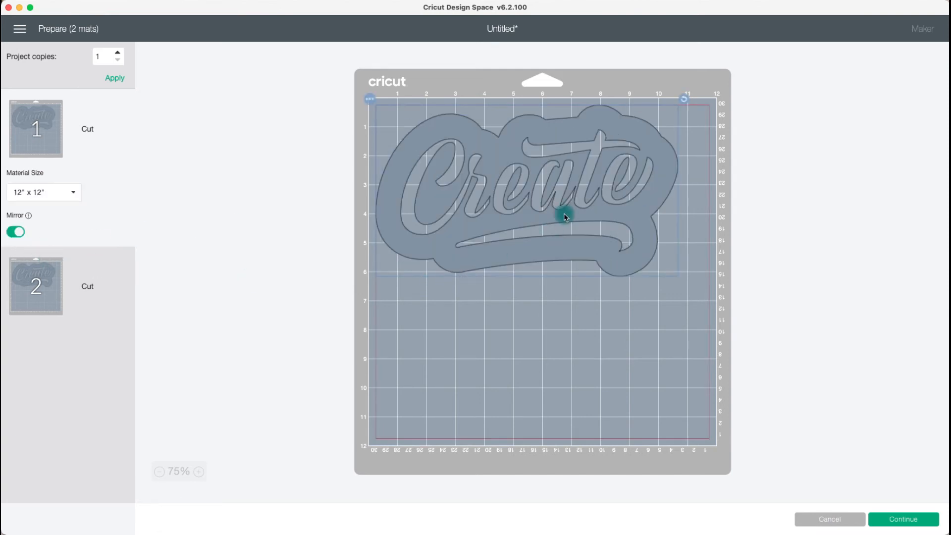
pyautogui.click(281, 238)
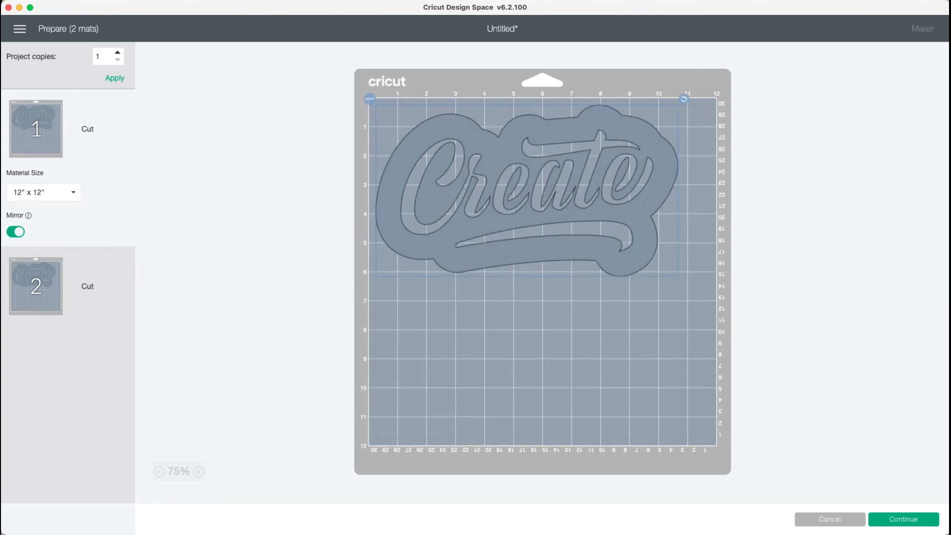
# Continue to the cut setup and set the base material to Everyday Iron-On from the popular materials.
pyautogui.click(903, 519)
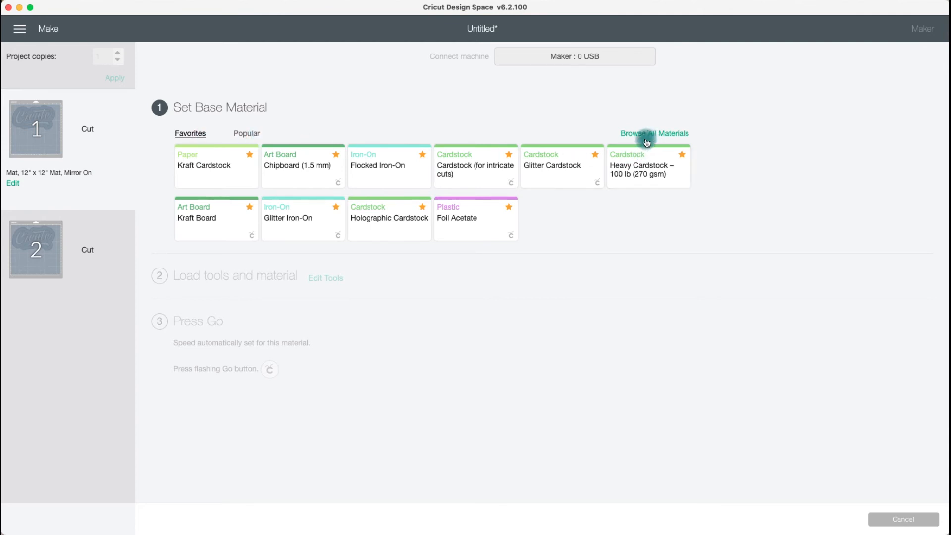
pyautogui.click(247, 134)
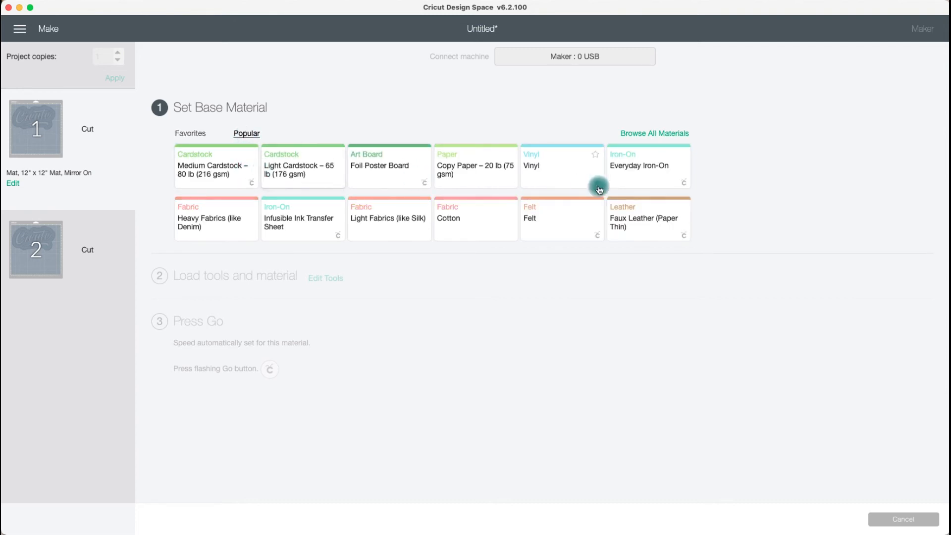
pyautogui.click(642, 167)
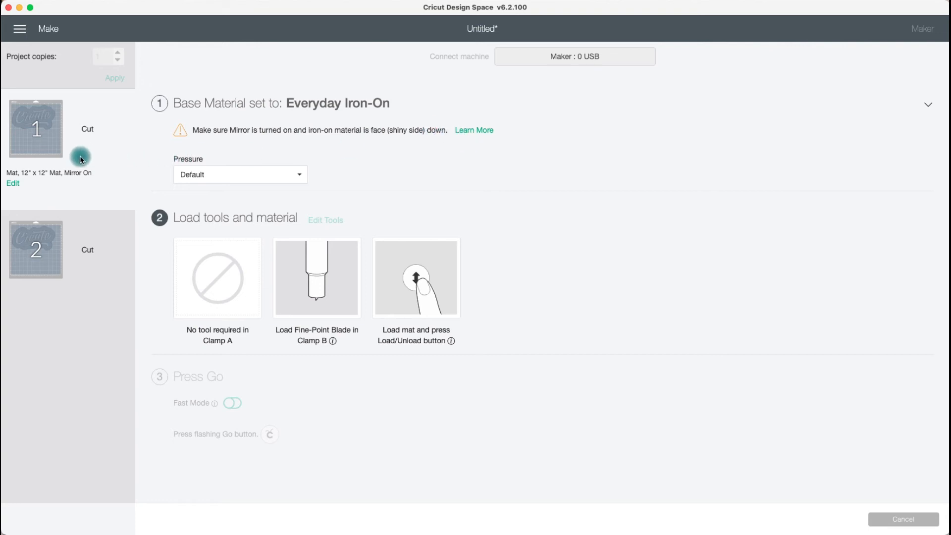
# Edit mat 1 in the cut setup and turn its Mirror setting off.
pyautogui.moveTo(50, 153)
pyautogui.click(15, 184)
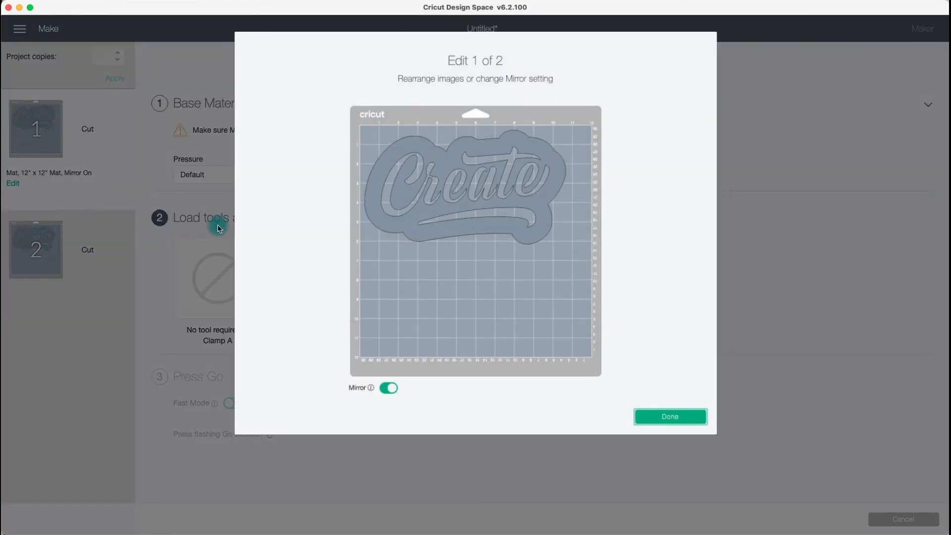
pyautogui.click(392, 390)
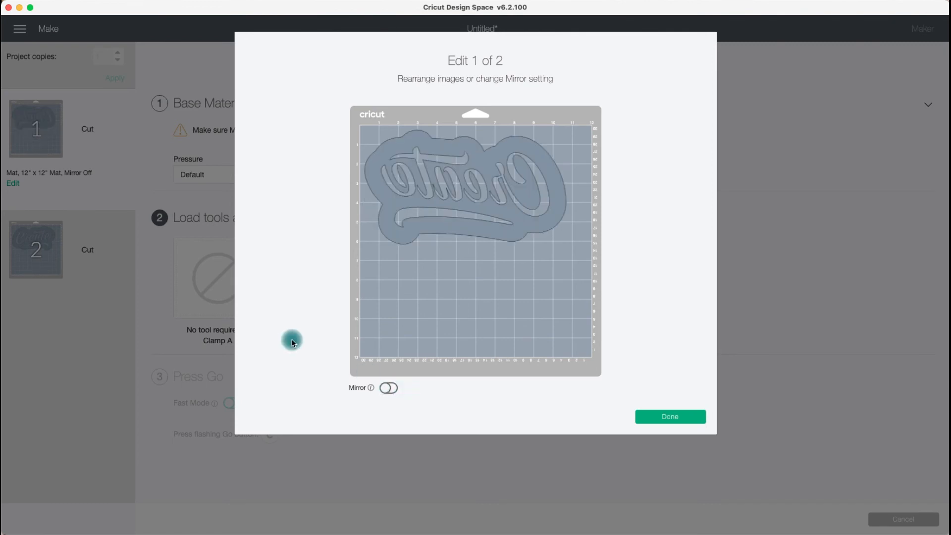
pyautogui.click(671, 418)
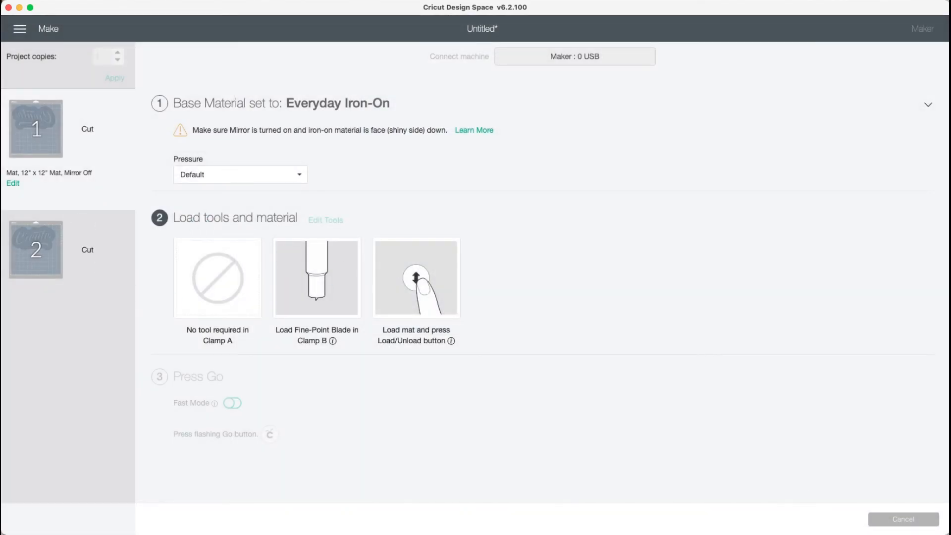
# Cancel the cut and return to the mat preview.
pyautogui.click(912, 522)
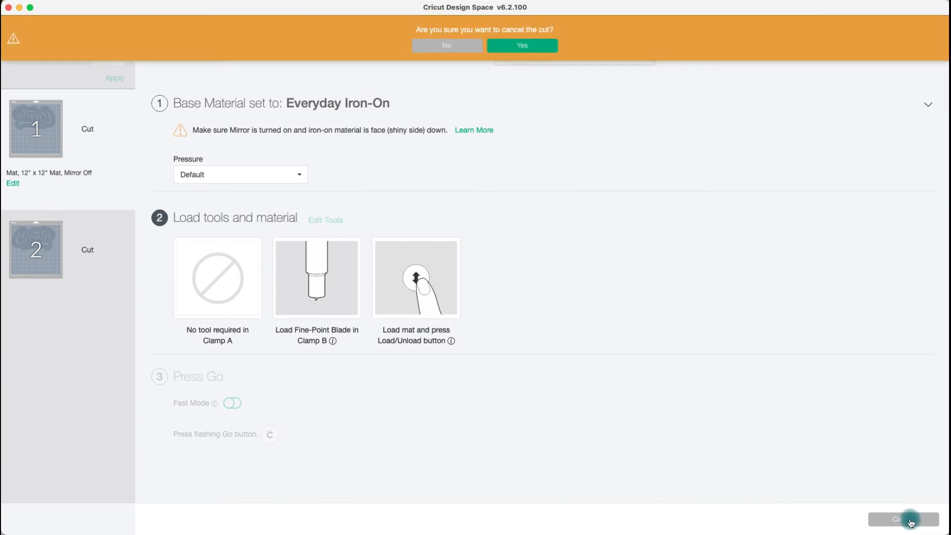
pyautogui.click(471, 49)
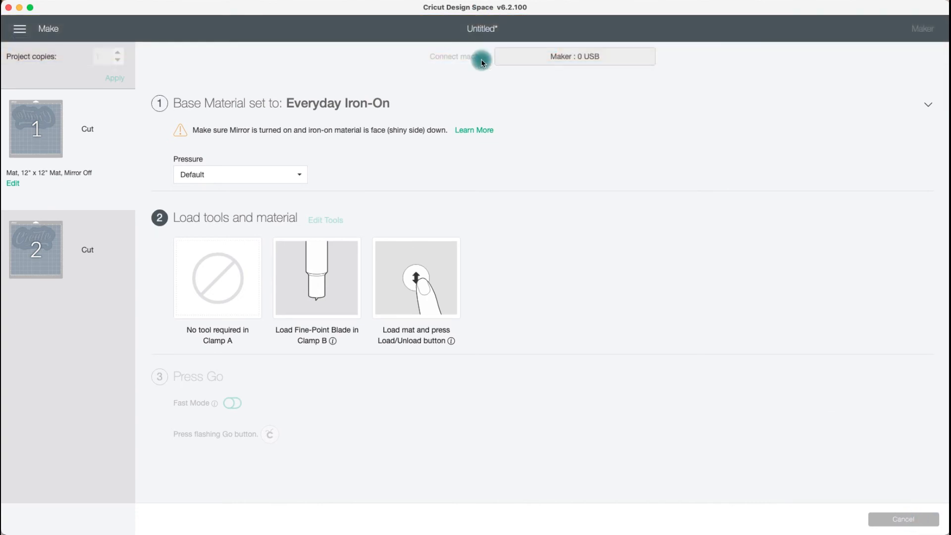
pyautogui.click(909, 519)
pyautogui.click(542, 48)
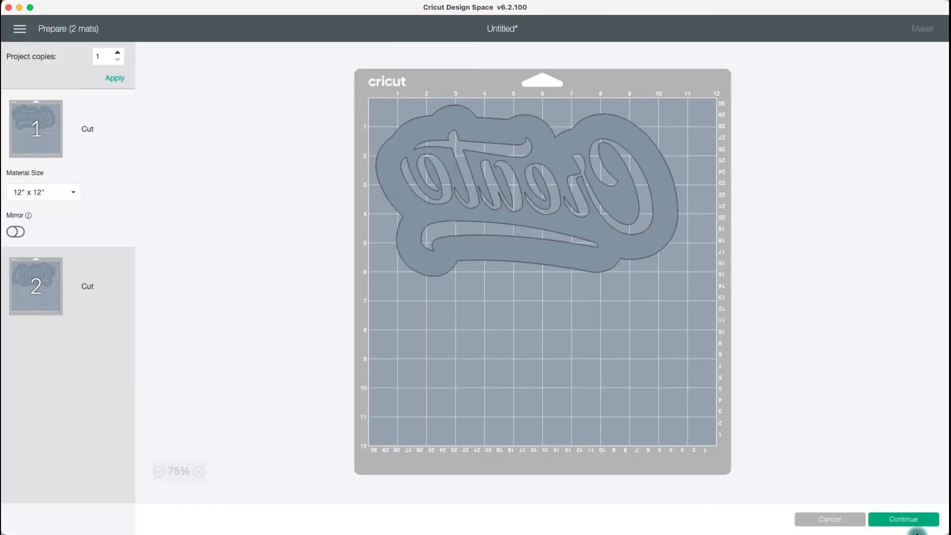
# Leave the mat preview for the canvas and move the lower, readable Create badge about 3 in to the right.
pyautogui.click(839, 519)
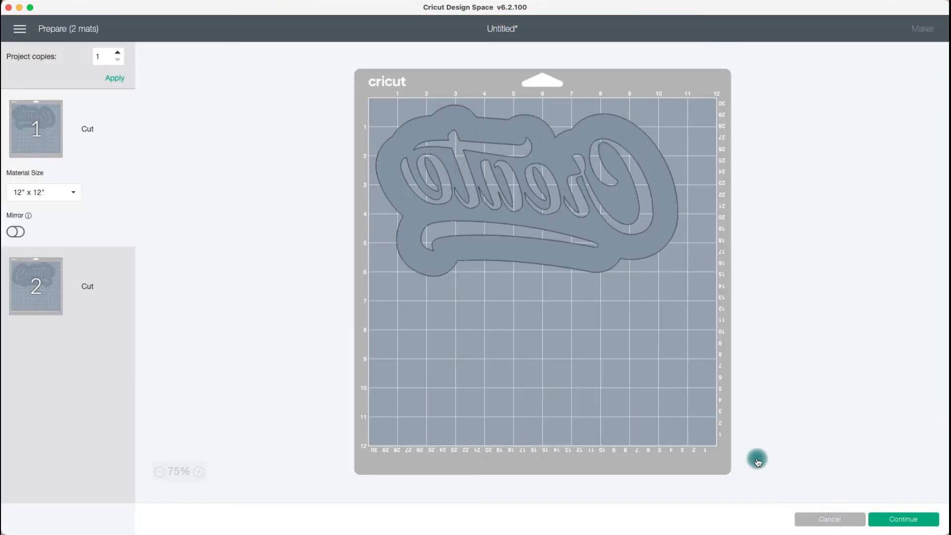
pyautogui.scroll(5, 576, 319)
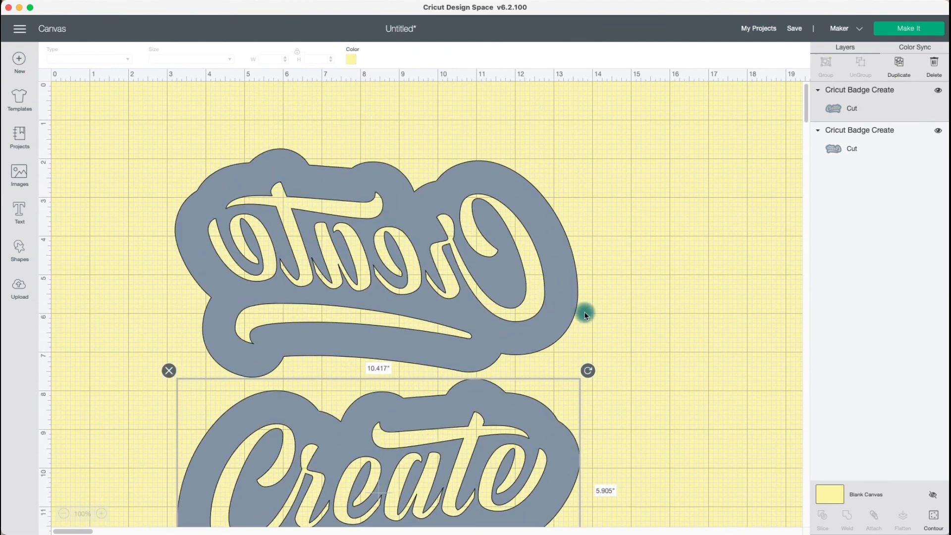
pyautogui.moveTo(546, 435); pyautogui.dragTo(668, 427)
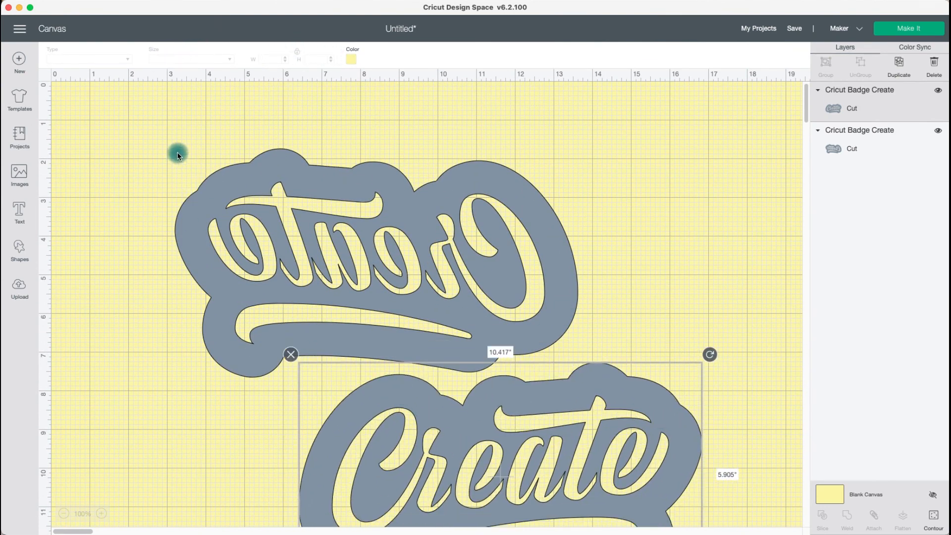
# Change the readable Create badge's material color to medium blue.
pyautogui.click(864, 111)
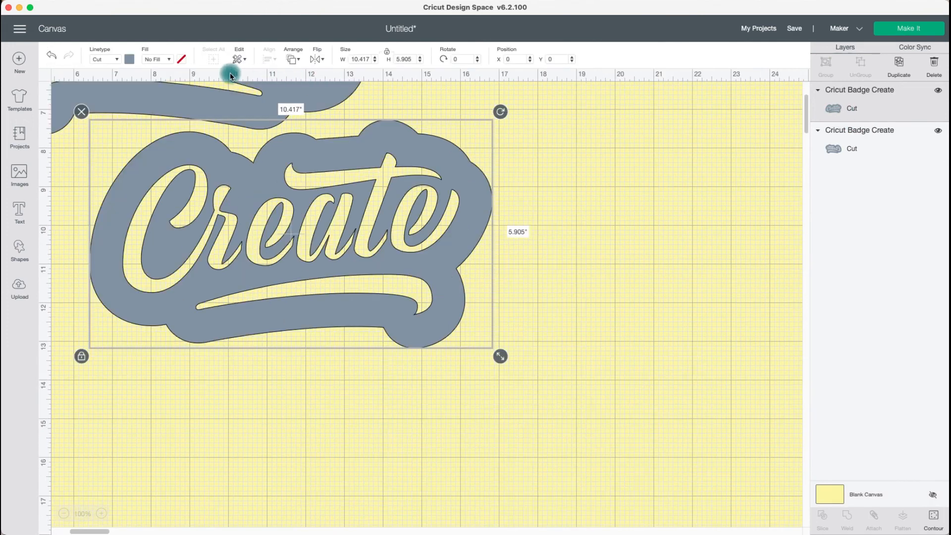
pyautogui.click(127, 62)
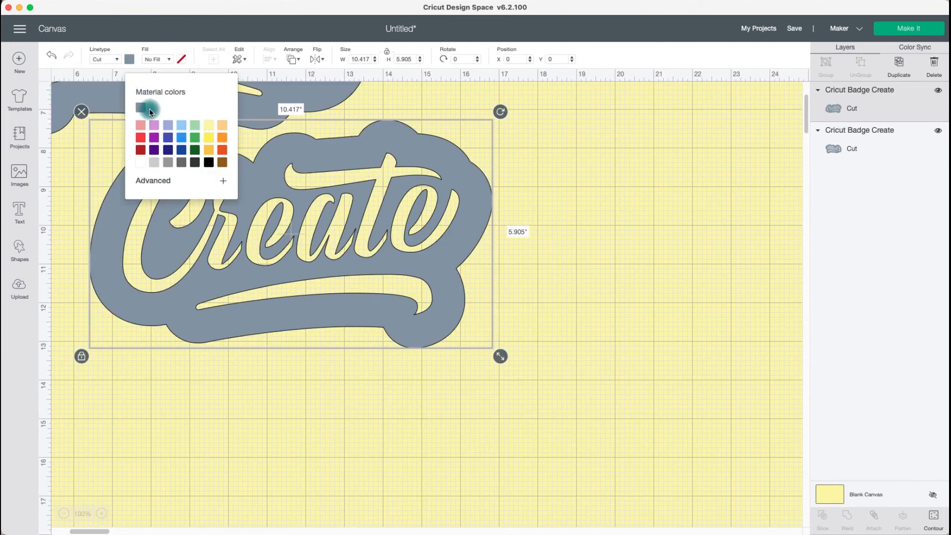
pyautogui.click(169, 144)
# Move the grey reversed badge and the blue badge to the right, placing the blue one below at about X 8.61, Y 7.79.
pyautogui.scroll(5, 396, 199)
pyautogui.moveTo(346, 189); pyautogui.dragTo(519, 193)
pyautogui.moveTo(427, 421); pyautogui.dragTo(516, 412)
pyautogui.scroll(-4, 516, 411)
pyautogui.moveTo(528, 331); pyautogui.dragTo(533, 359)
pyautogui.hscroll(1, 533, 360)
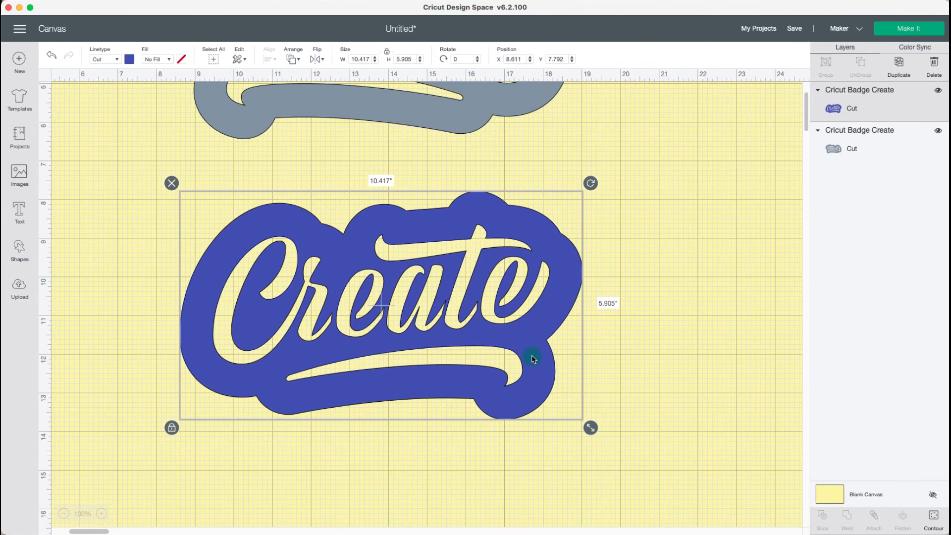
pyautogui.scroll(-1, 533, 359)
pyautogui.hscroll(1, 533, 359)
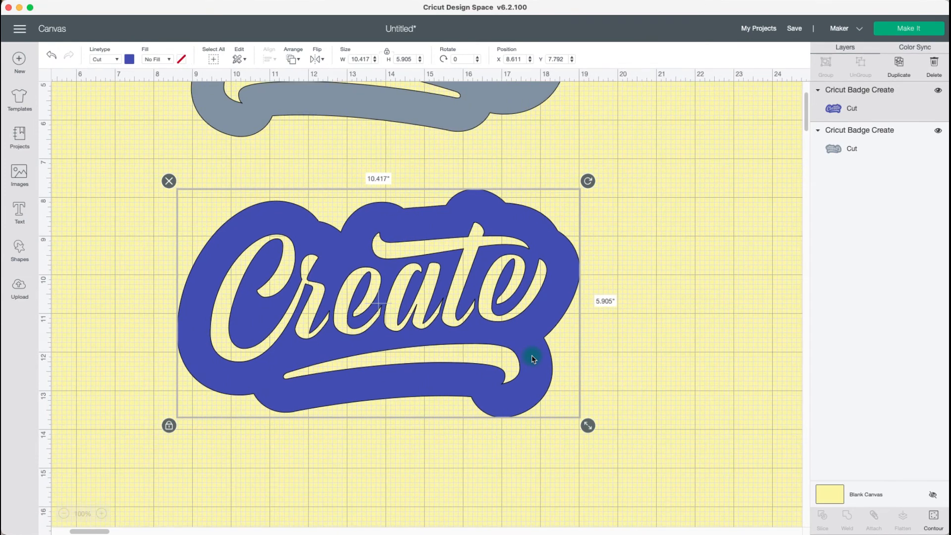
pyautogui.scroll(5, 526, 353)
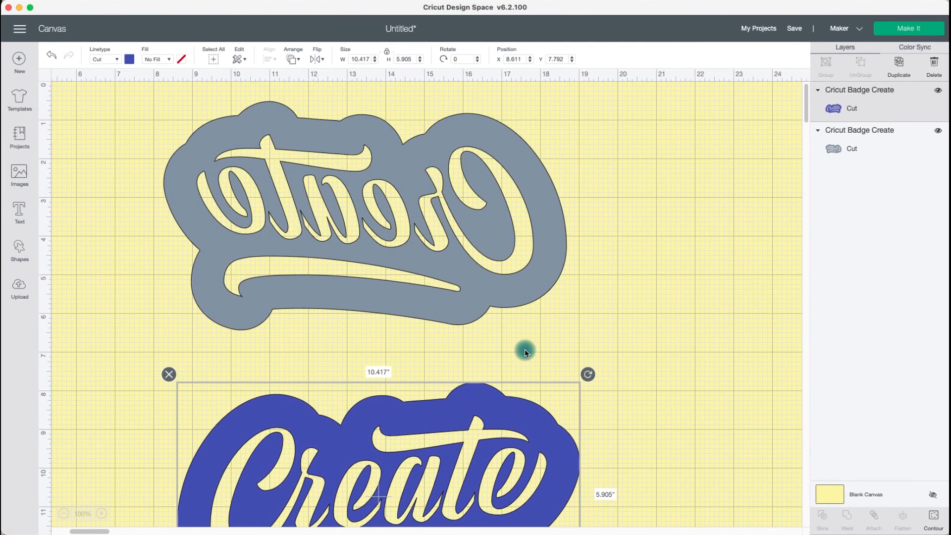
# Scale the grey reversed badge proportionally to about 9.71 by 5.51 in, and unlock and relock its size proportions.
pyautogui.click(503, 275)
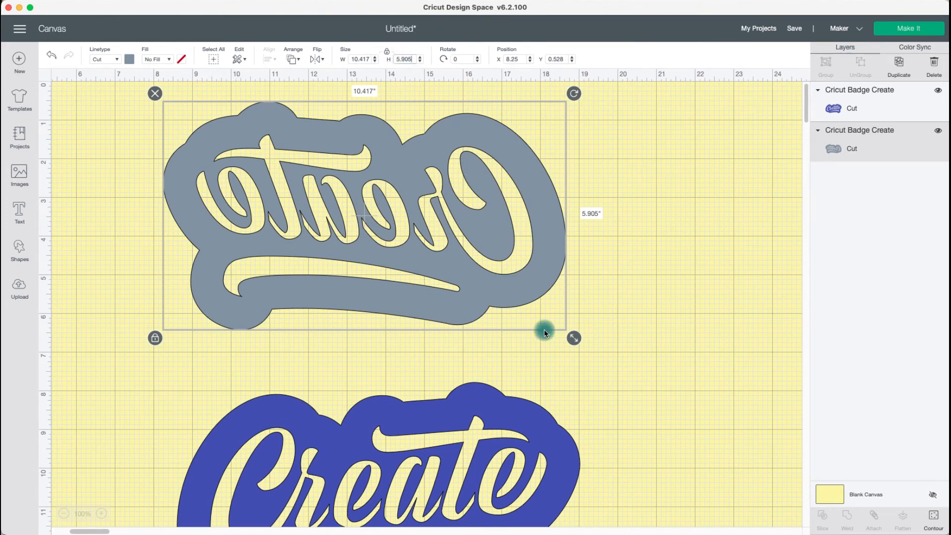
pyautogui.moveTo(576, 339); pyautogui.dragTo(537, 318)
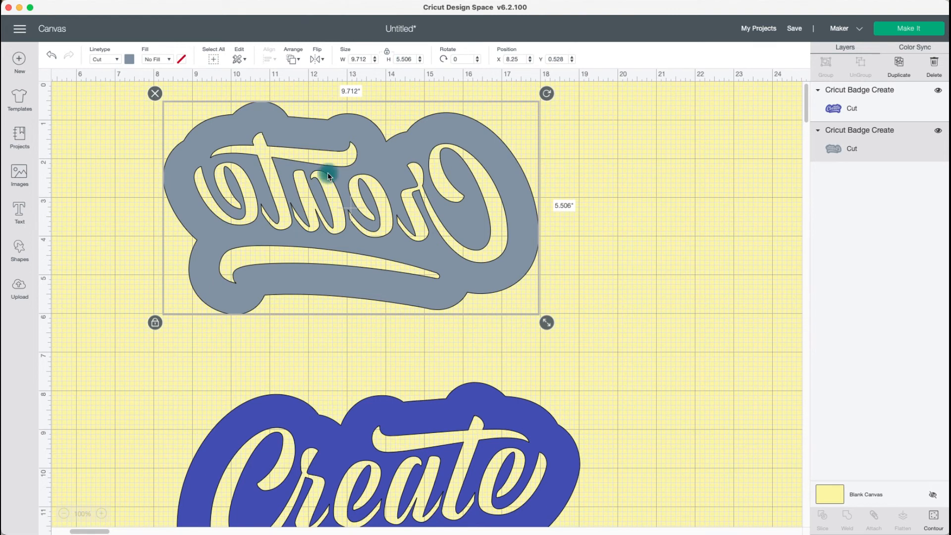
pyautogui.click(387, 52)
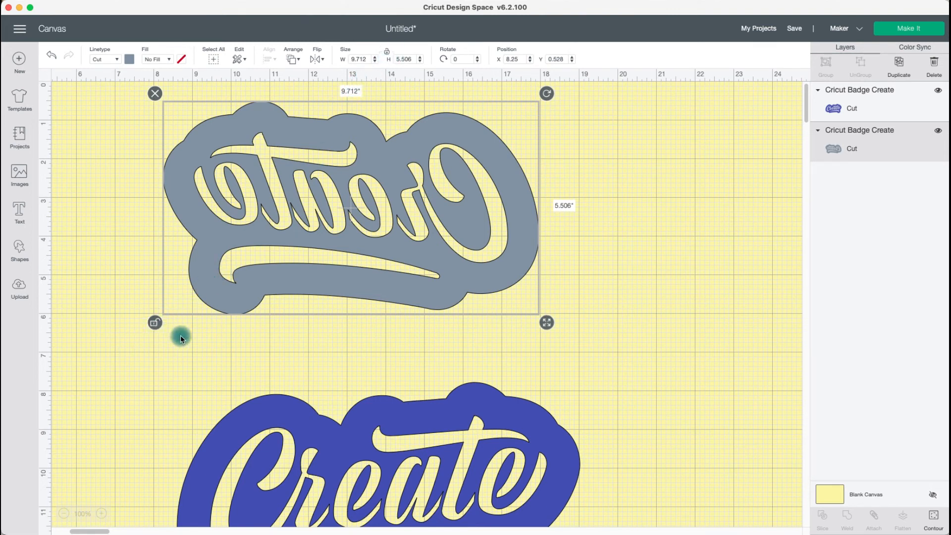
pyautogui.click(163, 330)
pyautogui.click(340, 145)
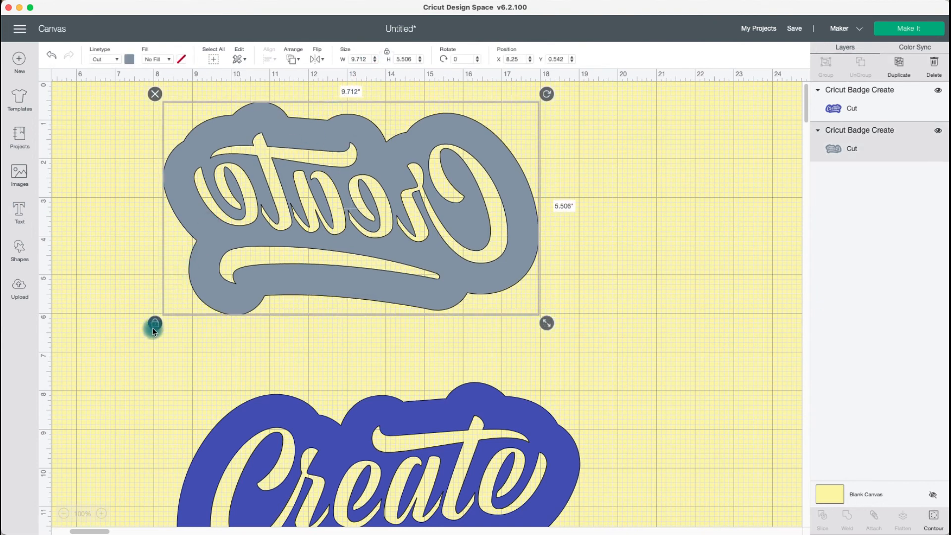
# Unlock the grey badge's proportions, shift it to about X 9.06, Y 1.43, squeeze it to about 6.16 by 4.87 in, and deselect it.
pyautogui.click(154, 327)
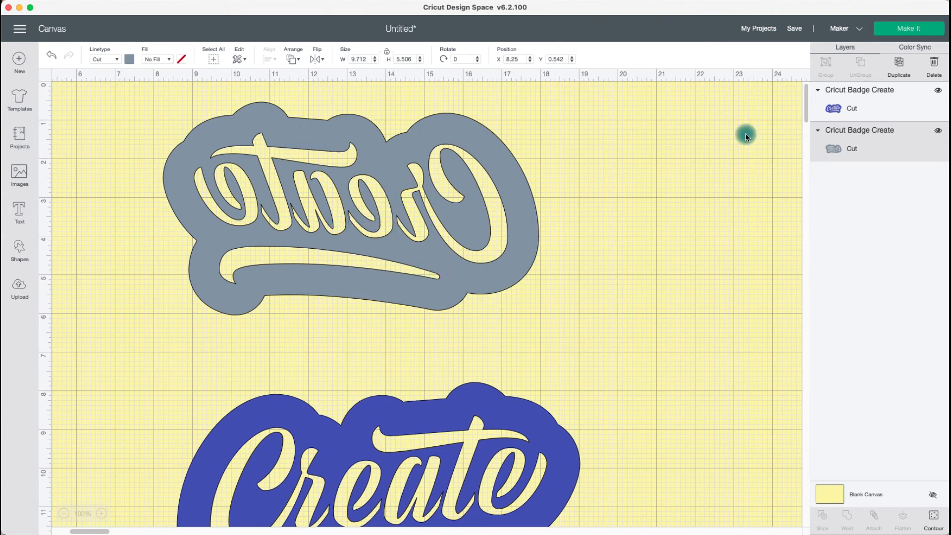
pyautogui.moveTo(495, 172); pyautogui.dragTo(530, 216)
pyautogui.moveTo(590, 357); pyautogui.dragTo(440, 332)
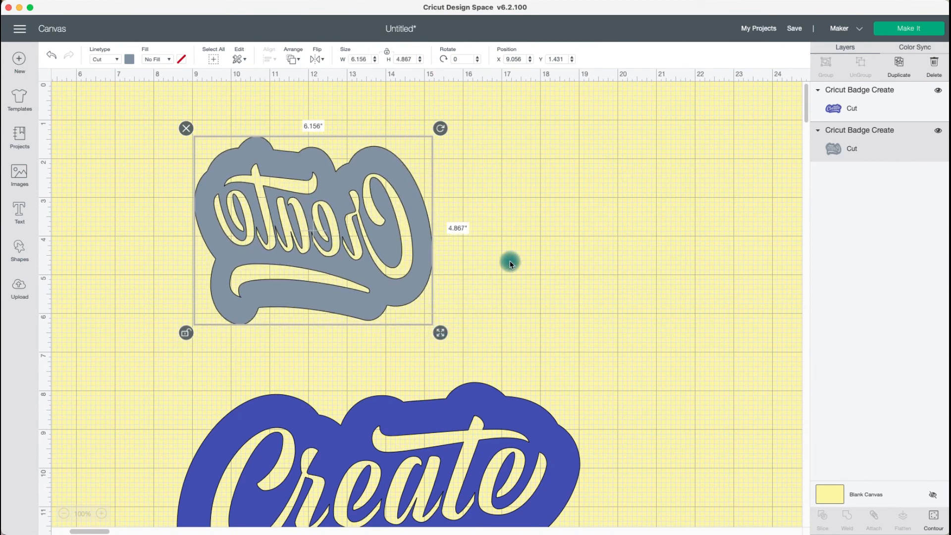
pyautogui.click(510, 263)
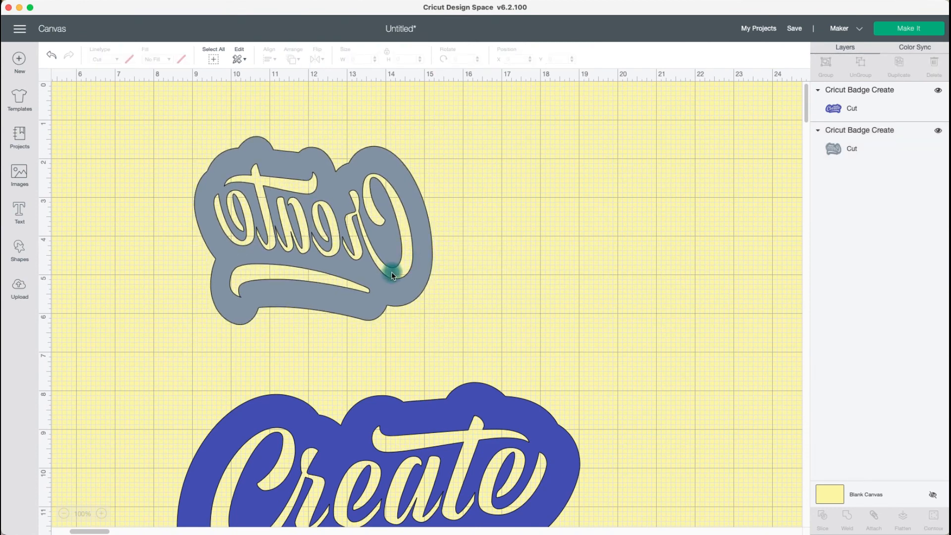
# Shrink the blue Create badge proportionally to about 7.38 by 4.18 in and place it beside the grey badge.
pyautogui.moveTo(468, 343); pyautogui.dragTo(445, 251)
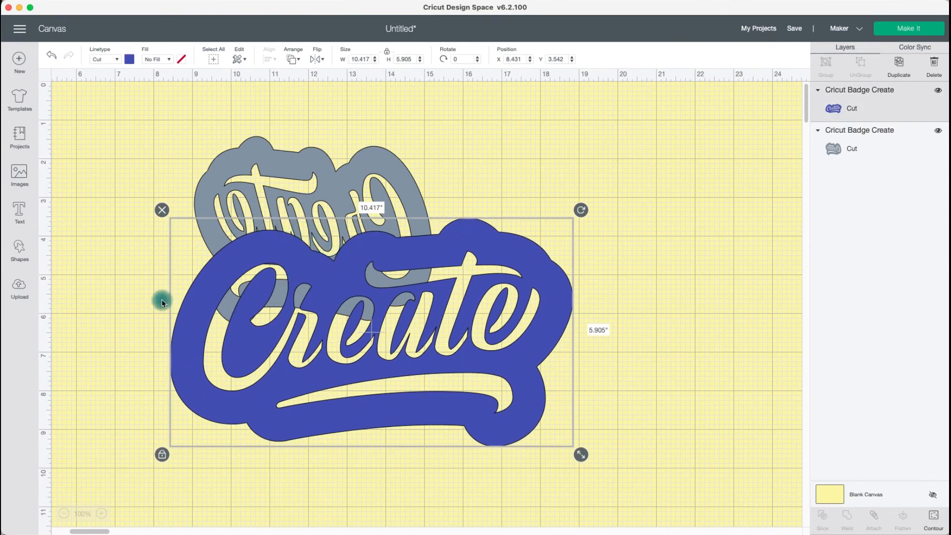
pyautogui.moveTo(581, 454); pyautogui.dragTo(409, 299)
pyautogui.moveTo(409, 300); pyautogui.dragTo(693, 227)
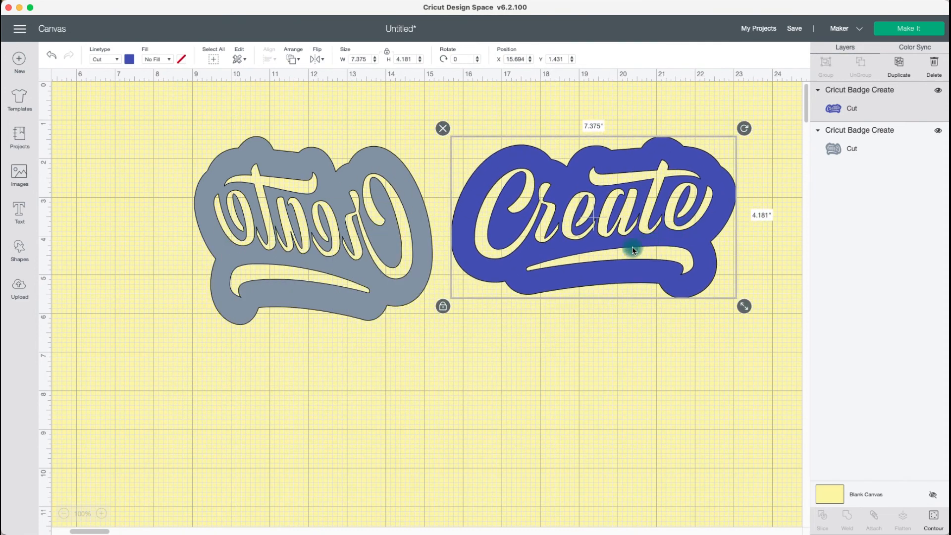
# Set the blue badge's width to 10 in with proportions locked and move it slightly down to about X 15.39, Y 2.18.
pyautogui.click(360, 59)
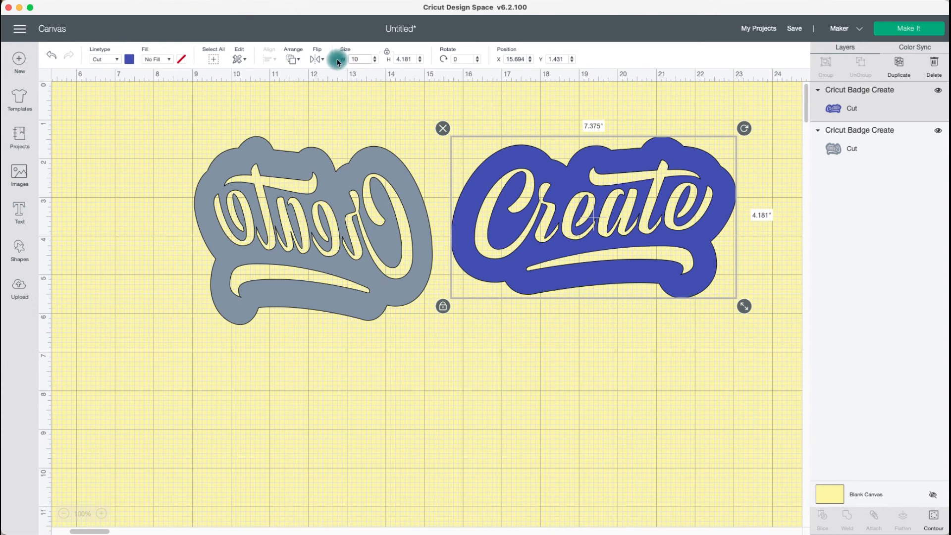
pyautogui.click(412, 59)
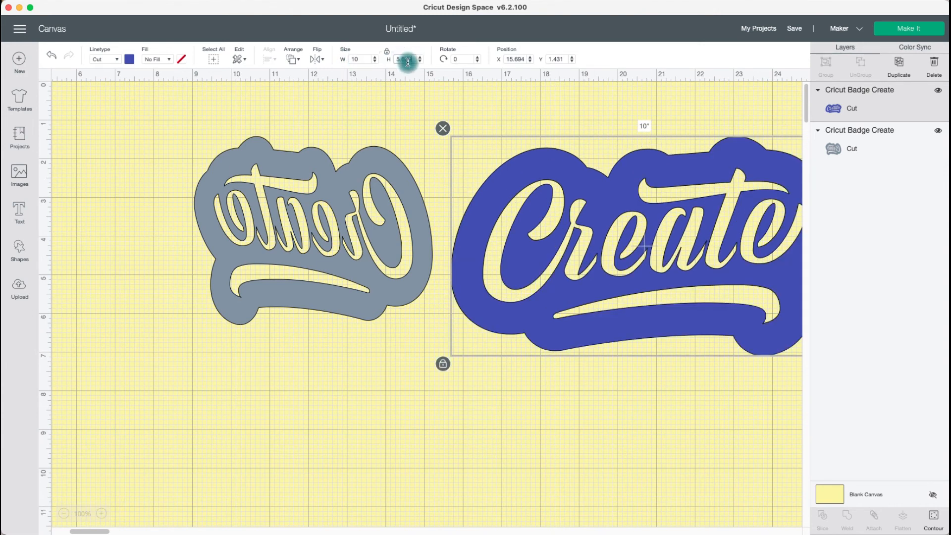
pyautogui.moveTo(557, 199); pyautogui.dragTo(545, 227)
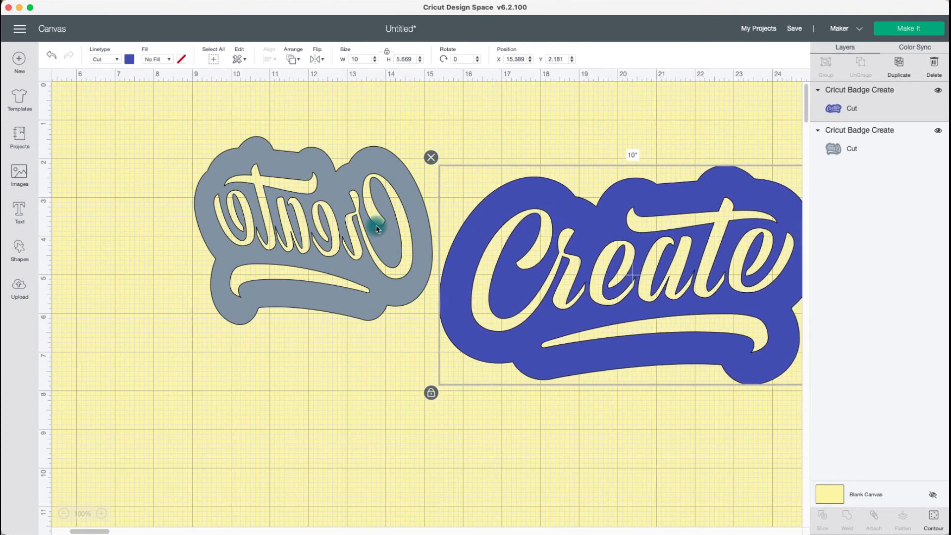
# Space the two badges further apart, unlock the blue badge's proportions and set only its width to 8 in.
pyautogui.moveTo(377, 228); pyautogui.dragTo(281, 224)
pyautogui.moveTo(499, 234); pyautogui.dragTo(488, 238)
pyautogui.click(385, 55)
pyautogui.click(349, 60)
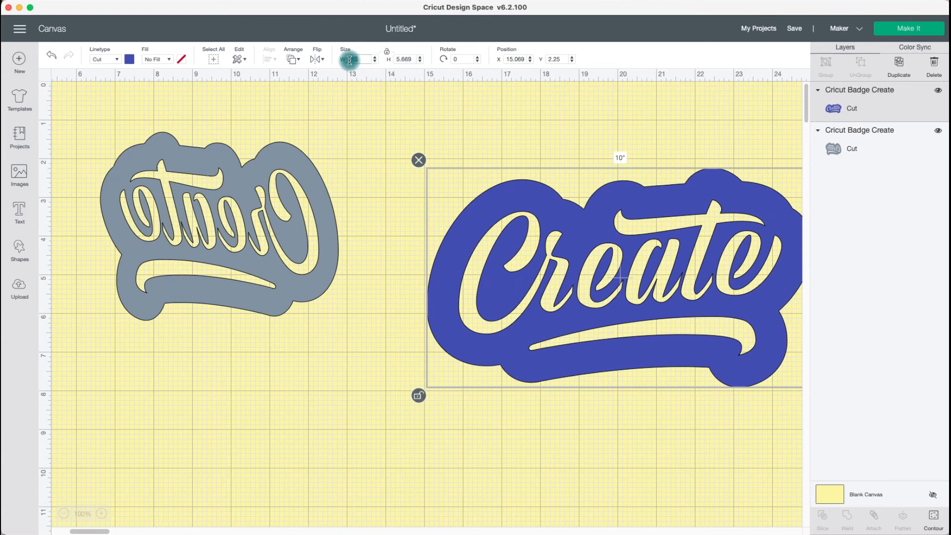
pyautogui.press('Return')
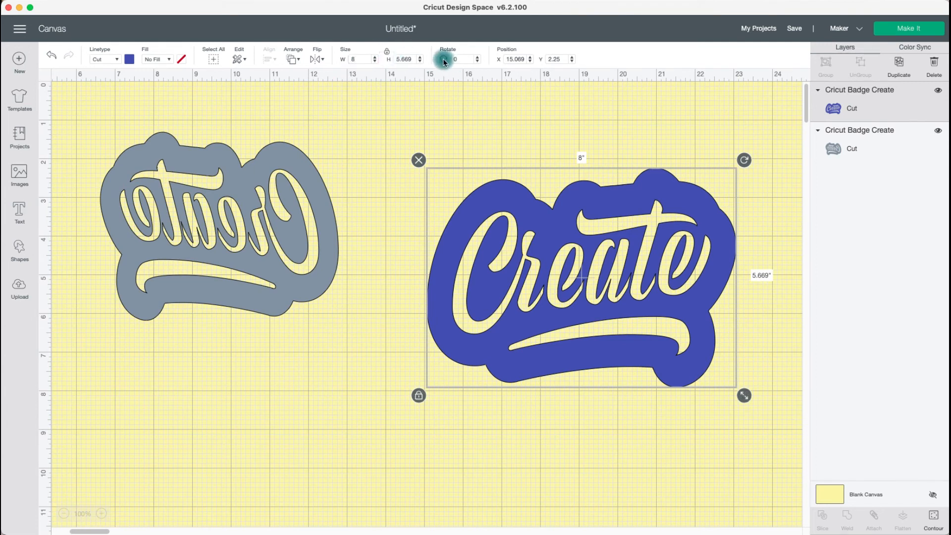
# Rotate the blue badge freehand to about 48 and 52 degrees, shifting it slightly in between, and turn it back upright.
pyautogui.moveTo(744, 159); pyautogui.dragTo(696, 305)
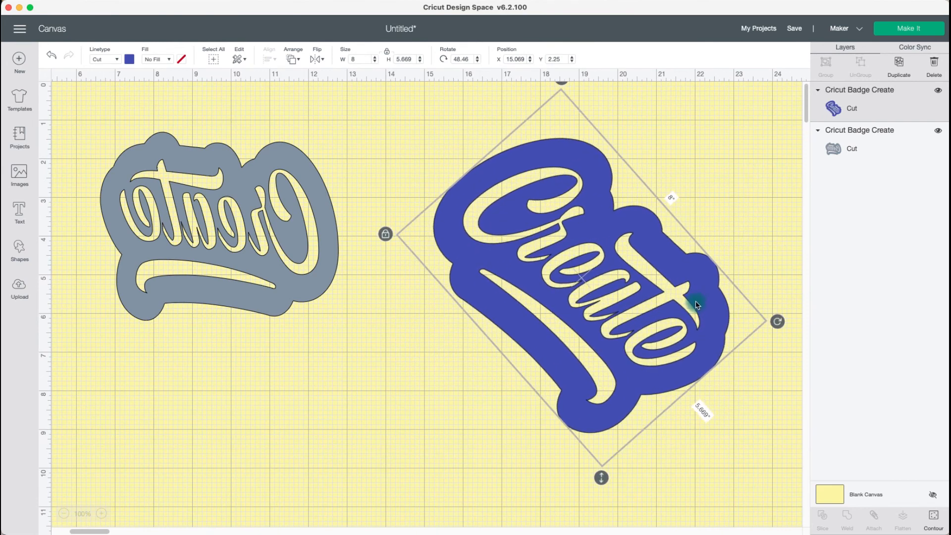
pyautogui.moveTo(560, 165); pyautogui.dragTo(540, 184)
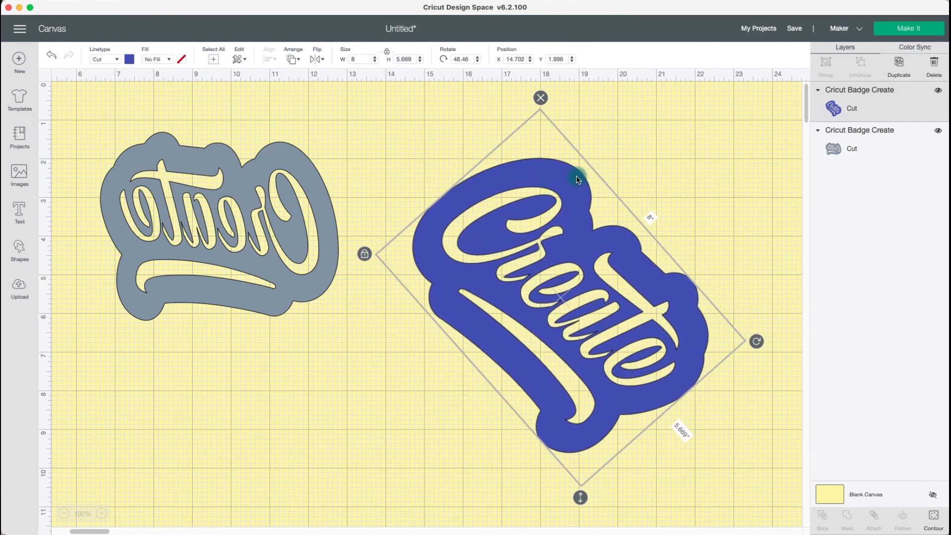
pyautogui.moveTo(755, 340); pyautogui.dragTo(741, 350)
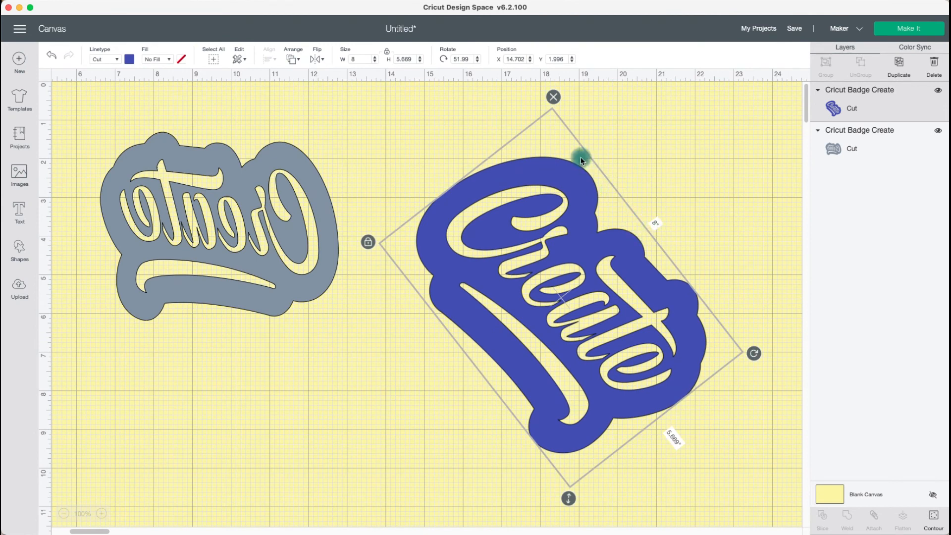
pyautogui.moveTo(755, 350); pyautogui.dragTo(716, 179)
# Set the blue badge's rotation by exact value to 180, 330 and finally 90 degrees.
pyautogui.scroll(-1, 461, 85)
pyautogui.click(477, 60)
pyautogui.doubleClick(460, 59)
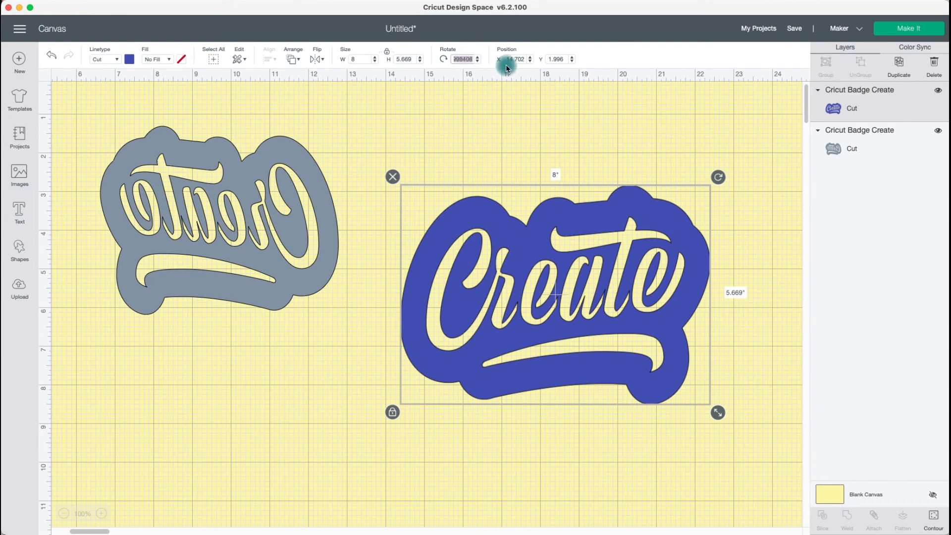
pyautogui.press('Return')
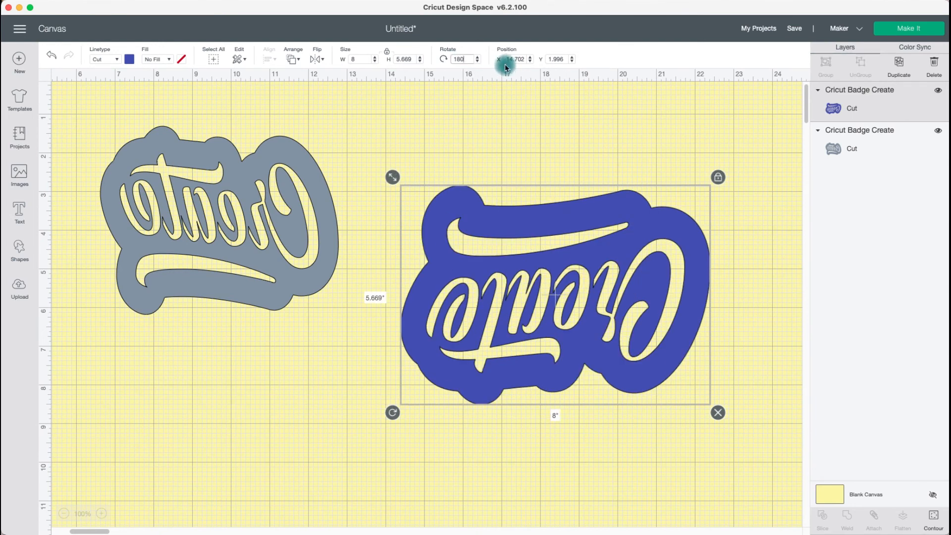
pyautogui.moveTo(466, 58); pyautogui.dragTo(440, 59)
pyautogui.write('33')
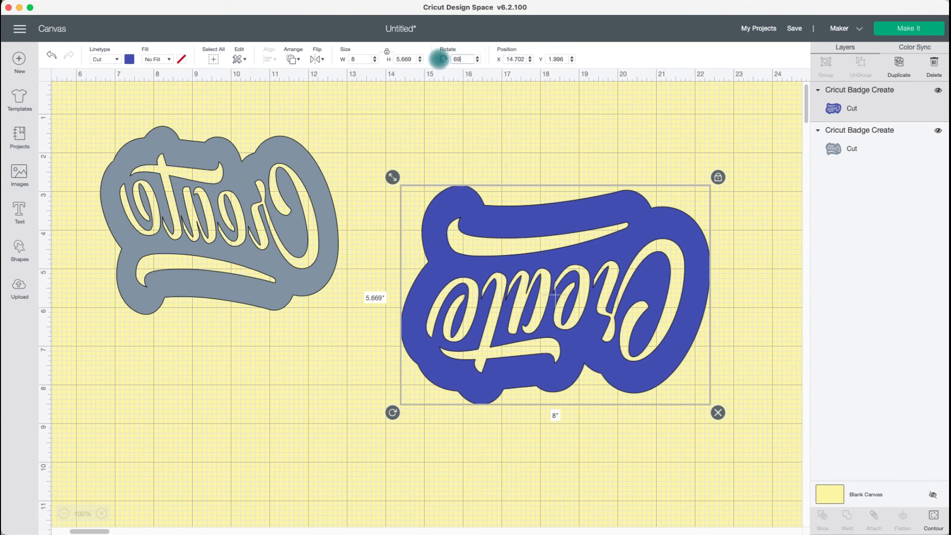
pyautogui.write('0')
pyautogui.press('Return')
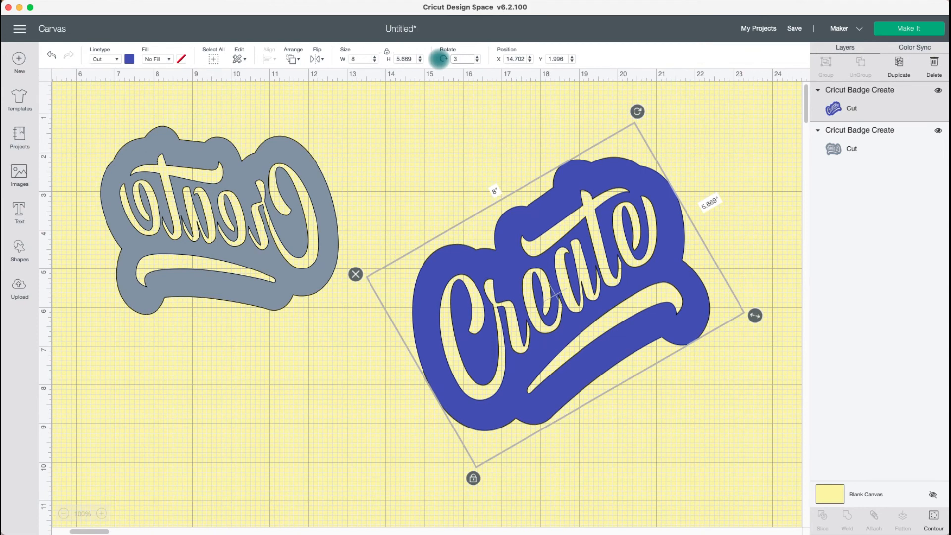
pyautogui.press('Return')
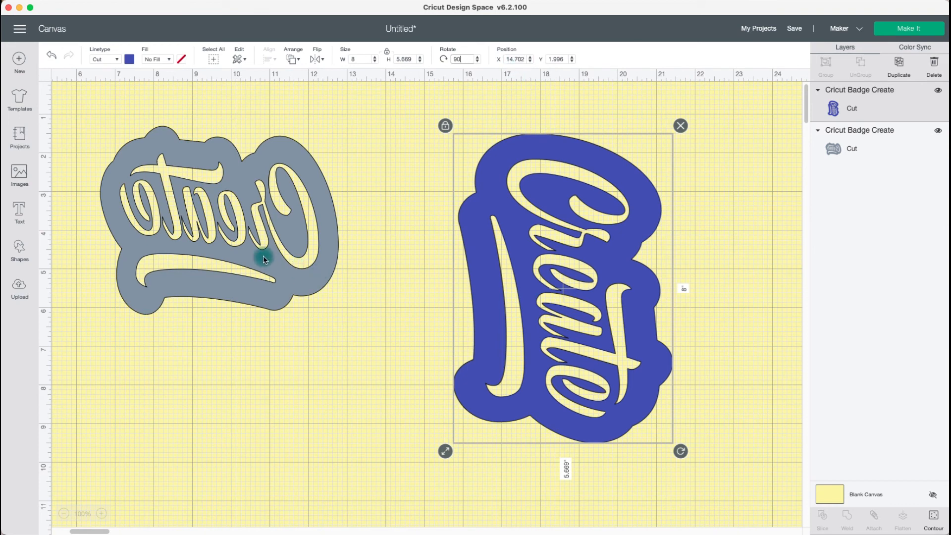
# Move the grey reversed badge to about X 7.44, Y 1.56 and check its position values.
pyautogui.moveTo(268, 254); pyautogui.dragTo(301, 263)
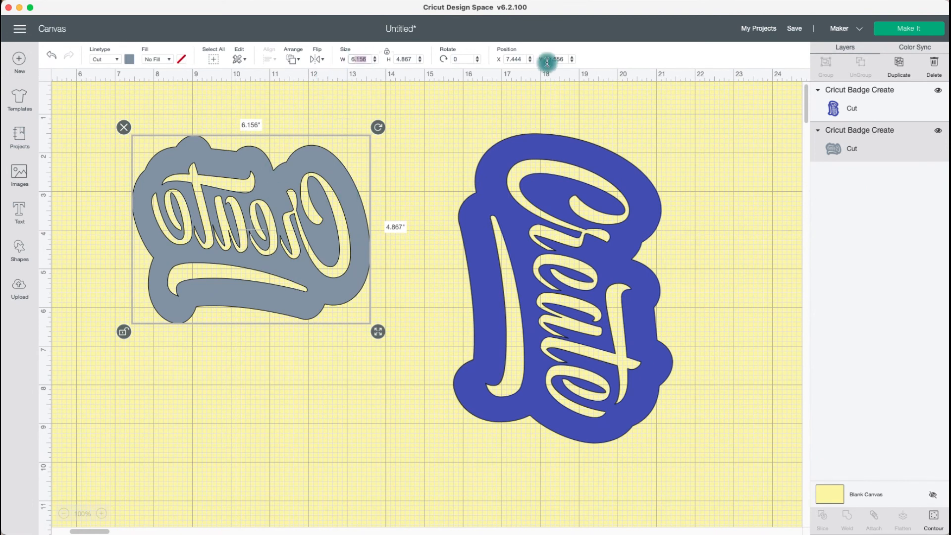
pyautogui.click(516, 59)
pyautogui.click(317, 182)
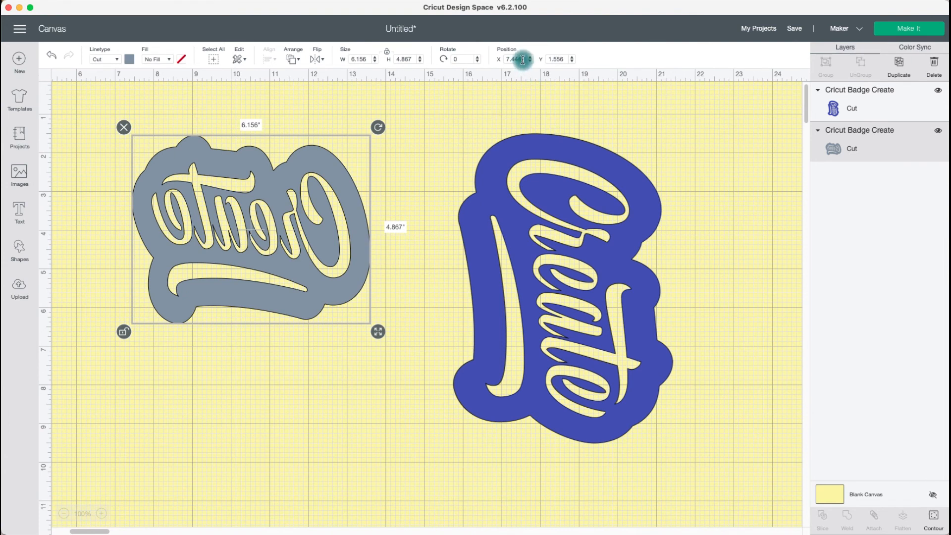
# Delete the grey reversed badge and the blue Create badge from the canvas.
pyautogui.click(124, 127)
pyautogui.click(495, 190)
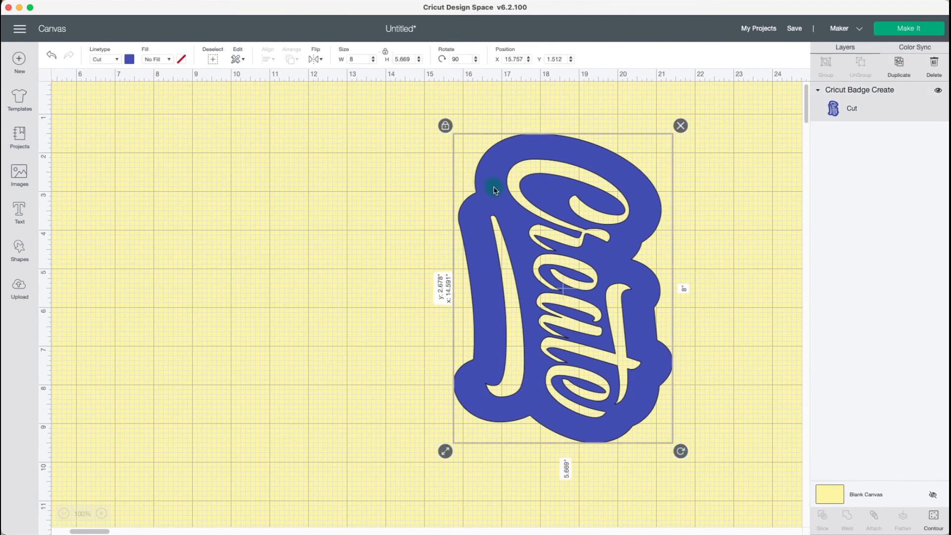
pyautogui.click(444, 128)
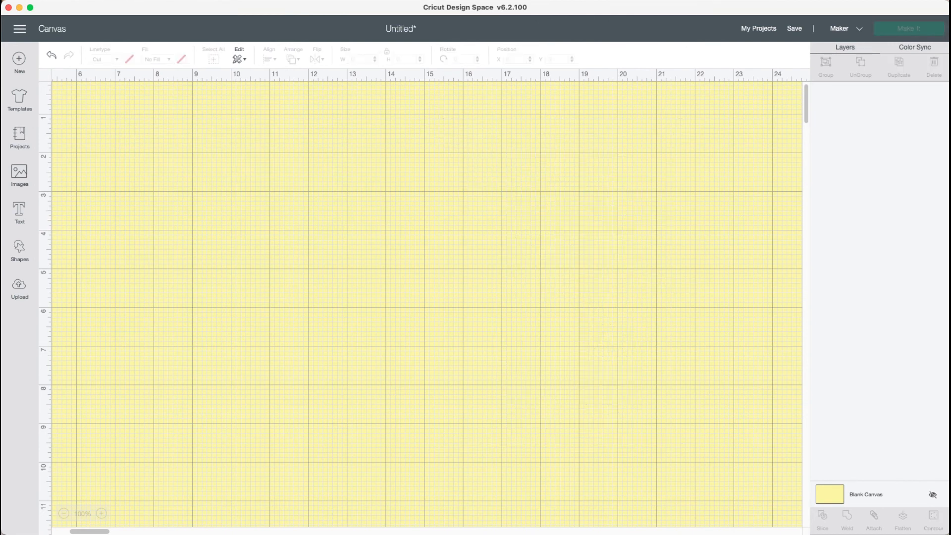
# Insert a square shape on the empty canvas.
pyautogui.click(21, 251)
pyautogui.click(63, 179)
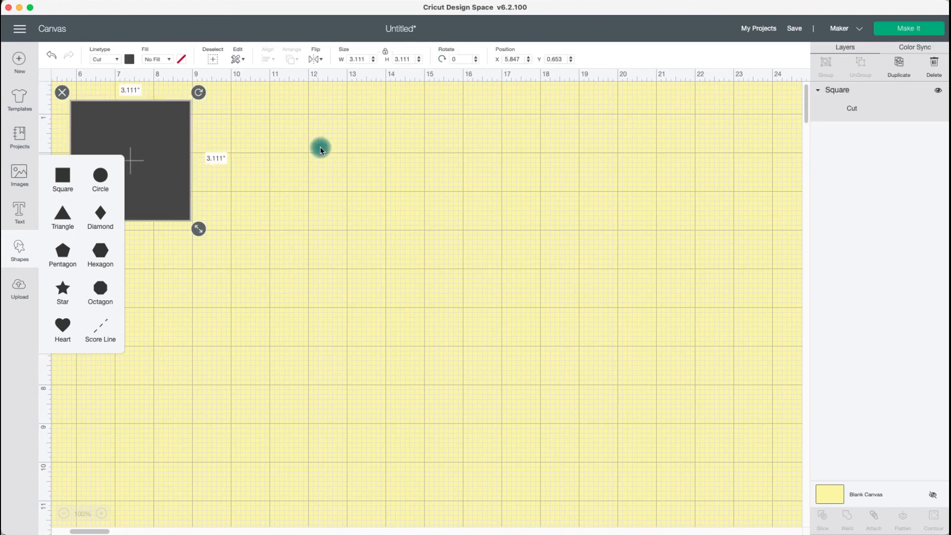
# Resize the square to 10 inches wide and, with proportions unlocked, 7 inches high, and recolor it white.
pyautogui.click(366, 59)
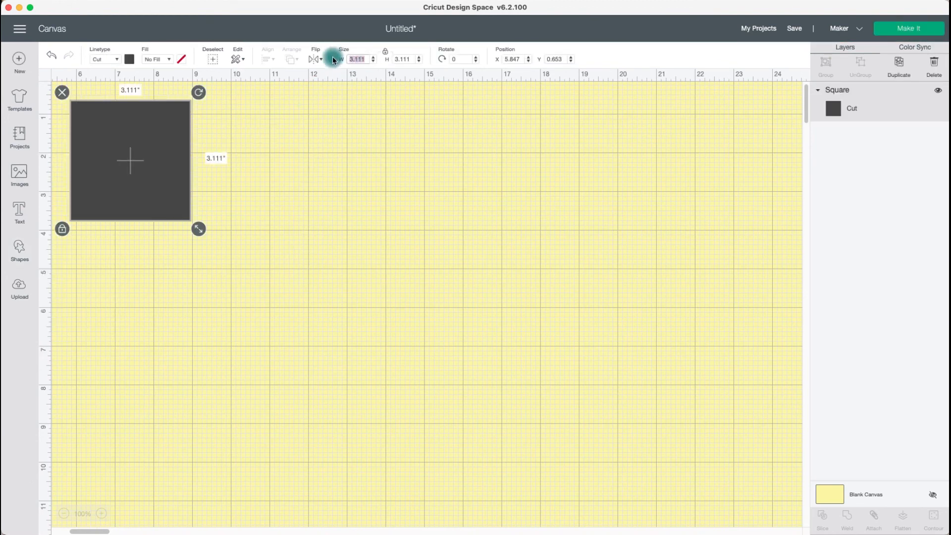
pyautogui.write('10')
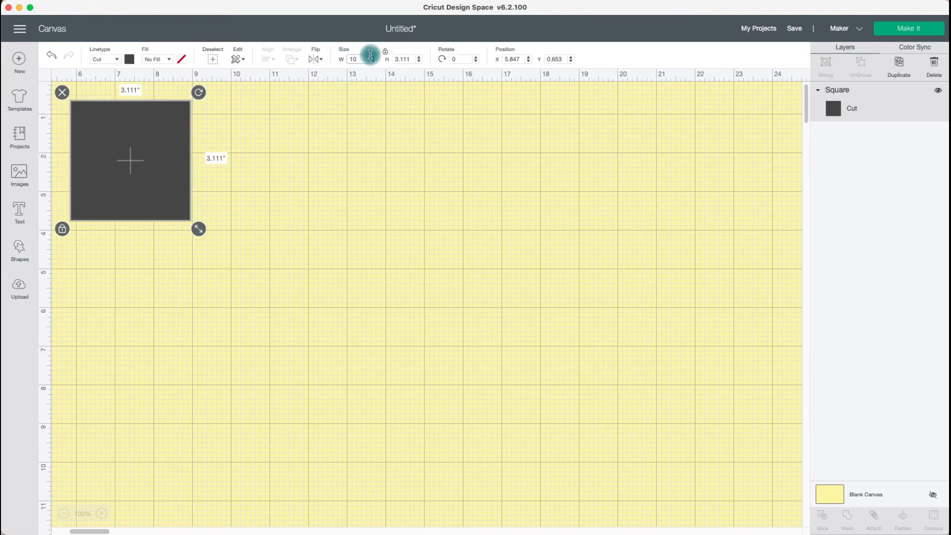
pyautogui.press('Return')
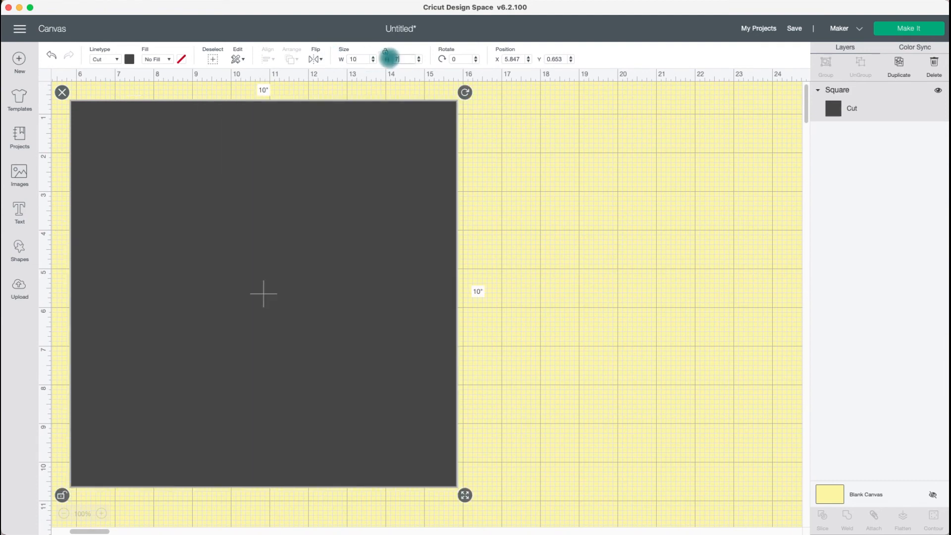
pyautogui.press('Return')
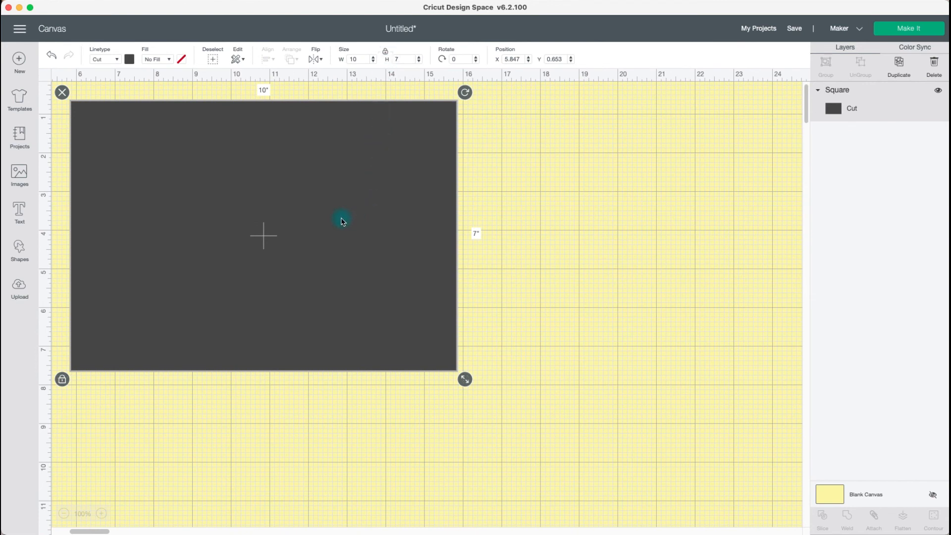
pyautogui.click(128, 59)
pyautogui.click(144, 165)
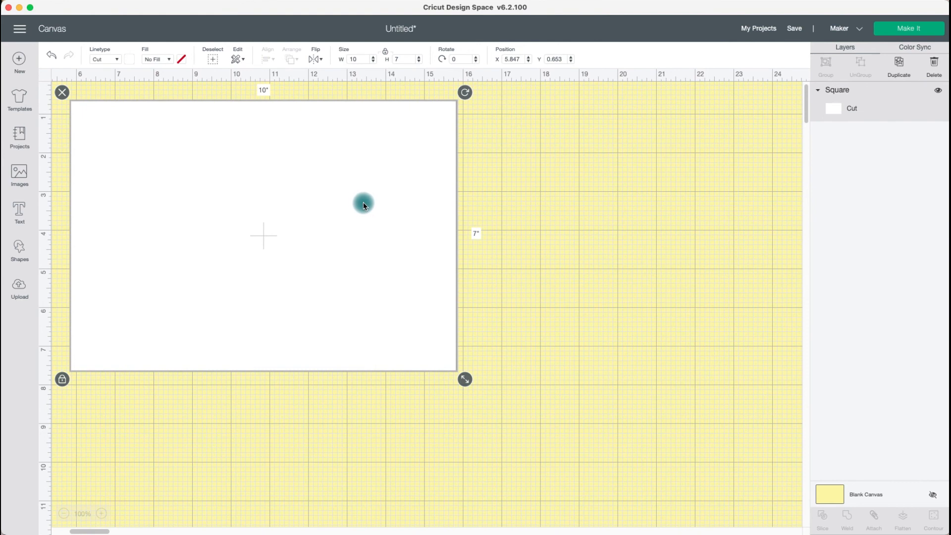
# Place the white rectangle at the canvas origin by setting its position to X 0 and Y 0.
pyautogui.moveTo(522, 61); pyautogui.dragTo(494, 63)
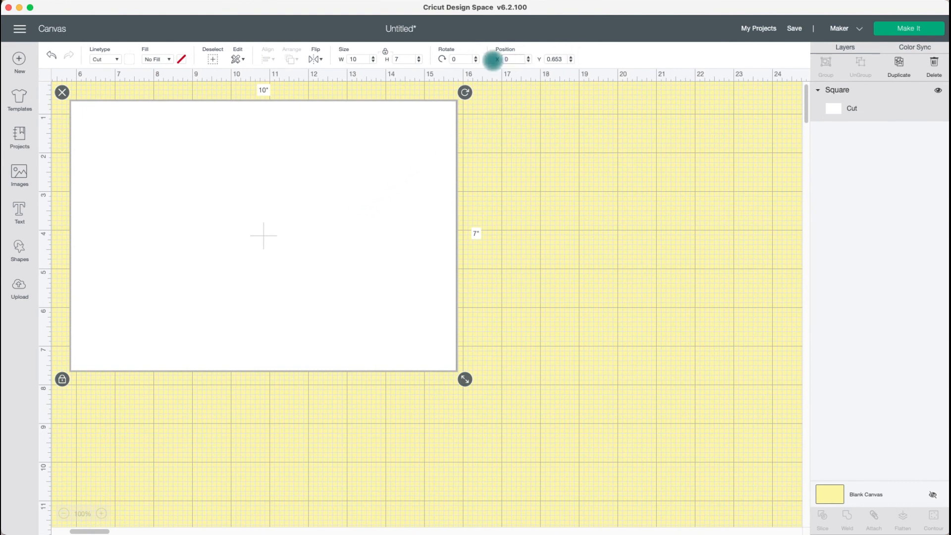
pyautogui.moveTo(561, 59); pyautogui.dragTo(544, 58)
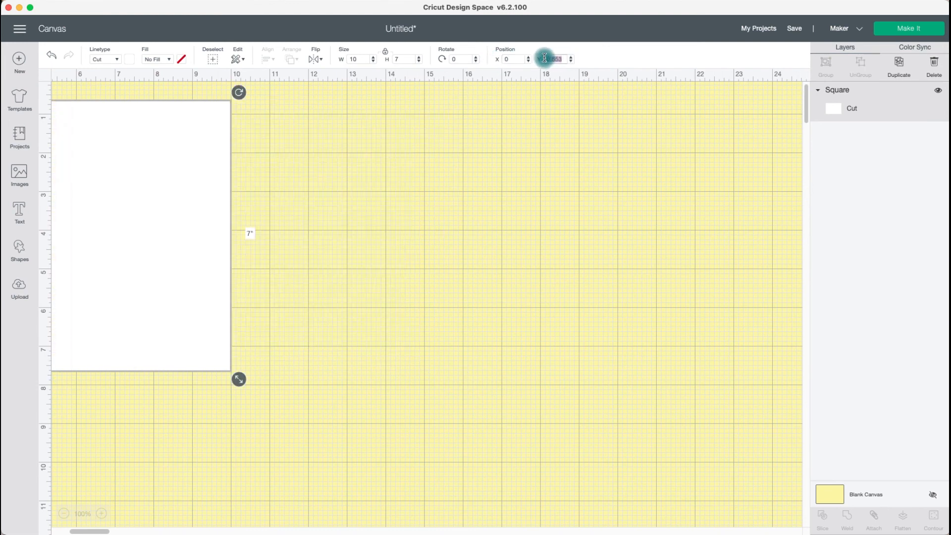
pyautogui.write('0.028')
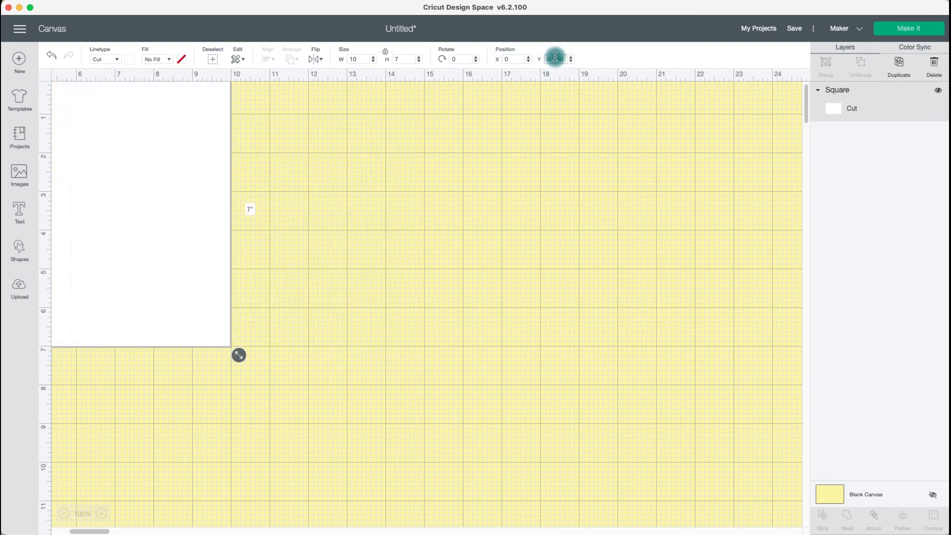
pyautogui.moveTo(563, 59); pyautogui.dragTo(549, 55)
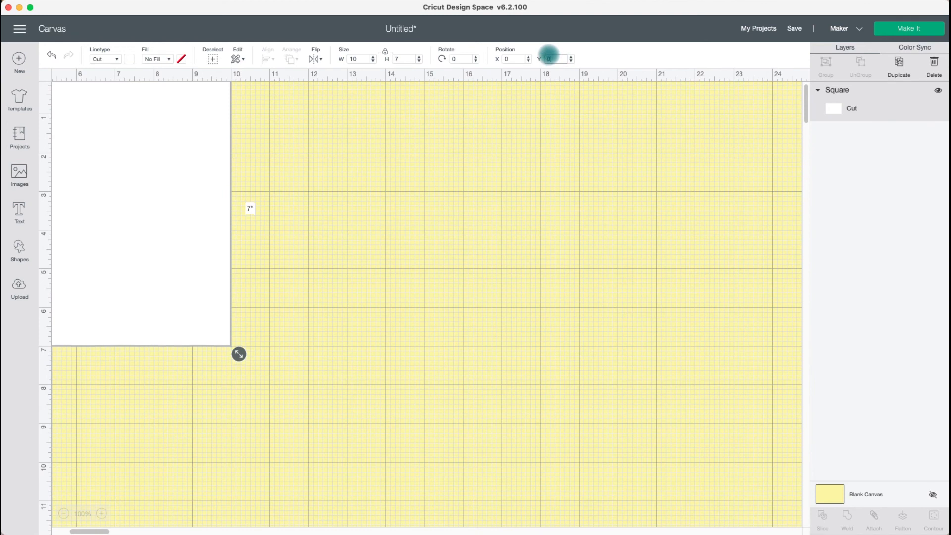
pyautogui.click(301, 231)
pyautogui.click(212, 218)
pyautogui.hscroll(-10, 213, 218)
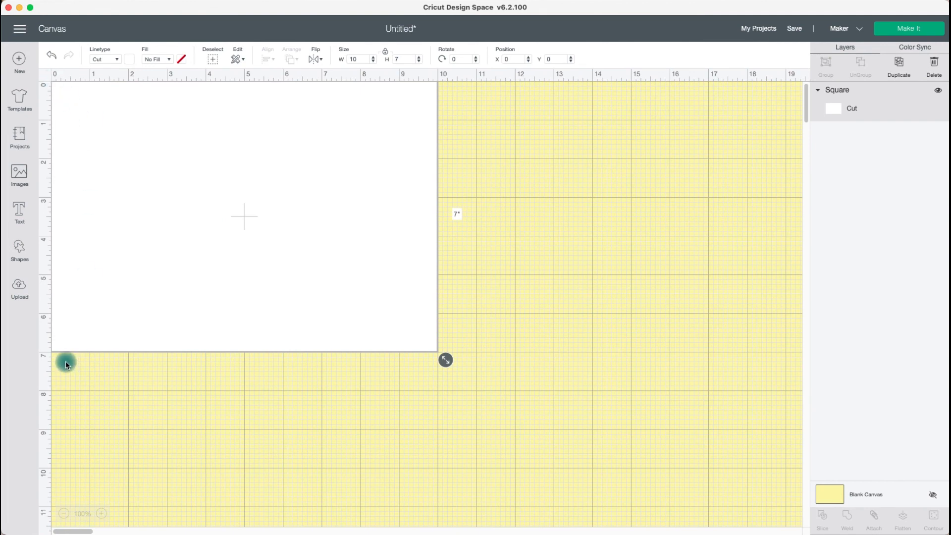
# Insert a score line and set its height to 7 inches to match the rectangle.
pyautogui.click(21, 251)
pyautogui.click(101, 328)
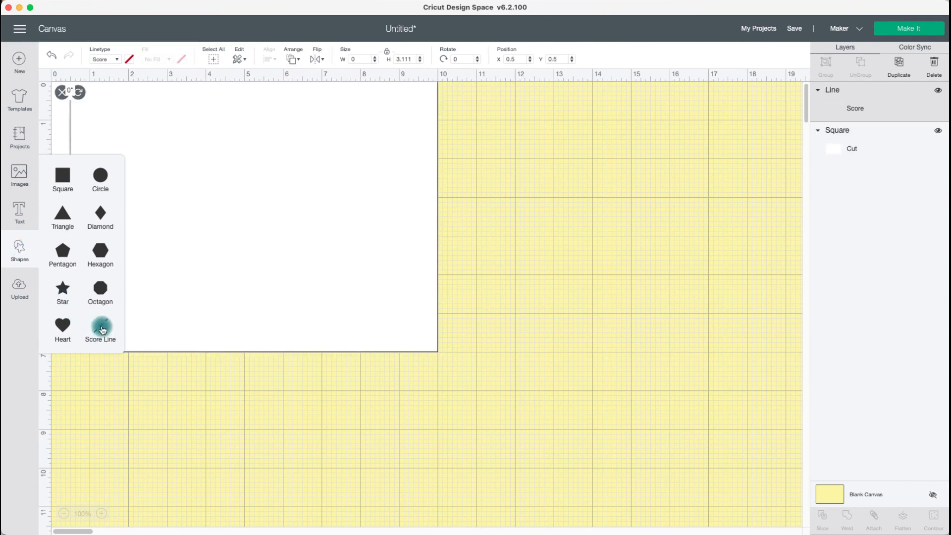
pyautogui.click(620, 262)
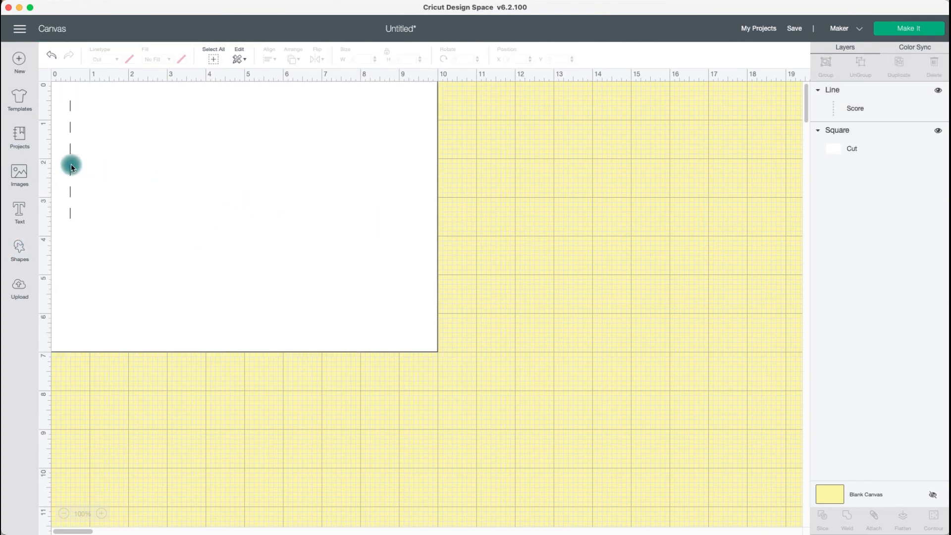
pyautogui.click(71, 167)
pyautogui.click(411, 59)
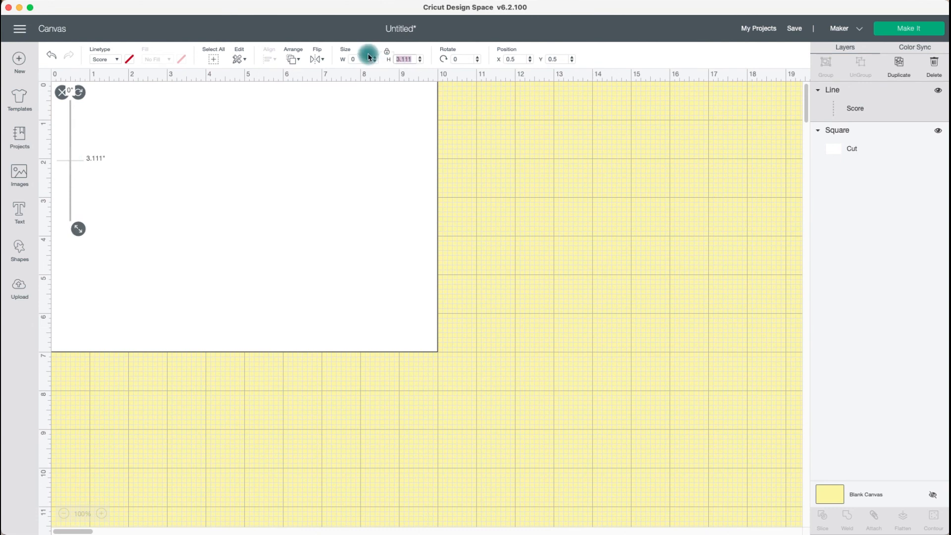
pyautogui.press('Return')
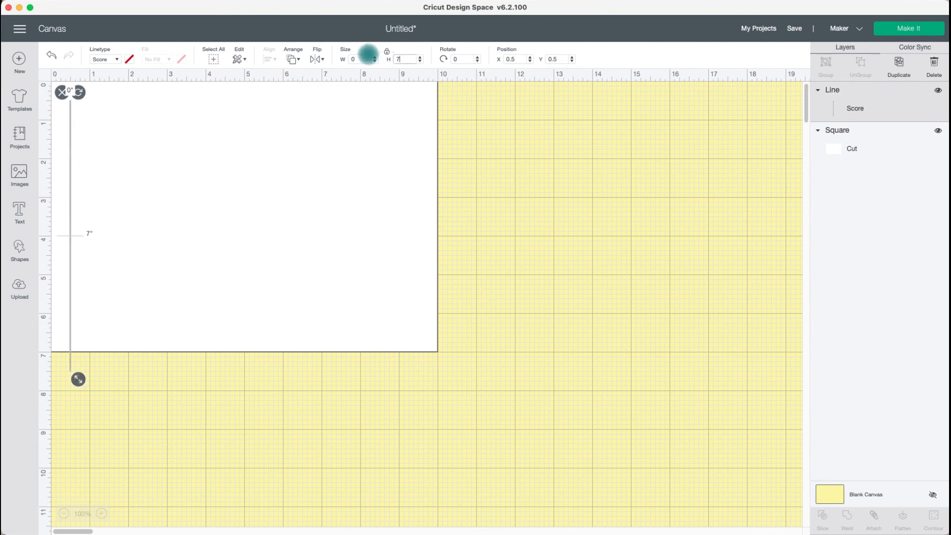
# Move the score line onto the rectangle at about X 3.01, Y 0 and duplicate it.
pyautogui.moveTo(66, 242); pyautogui.dragTo(168, 221)
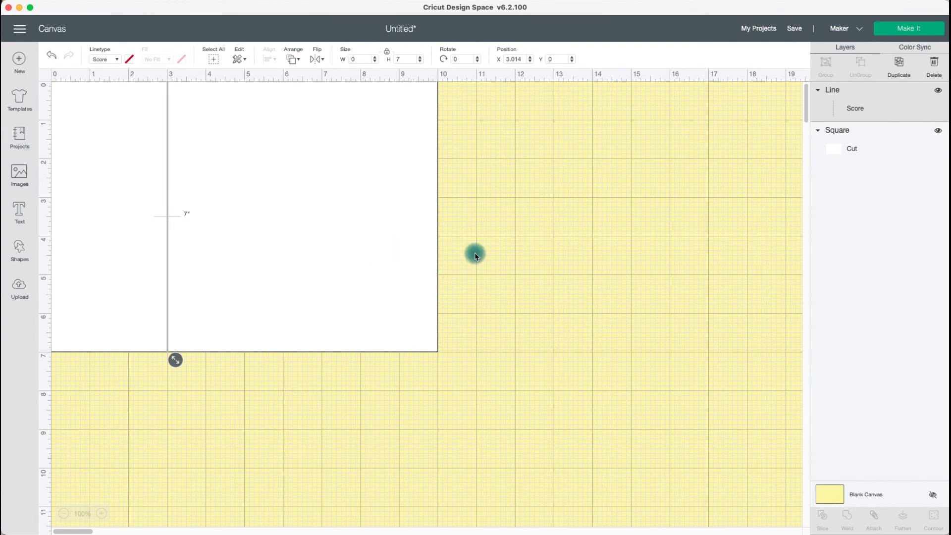
pyautogui.click(900, 66)
pyautogui.click(164, 147)
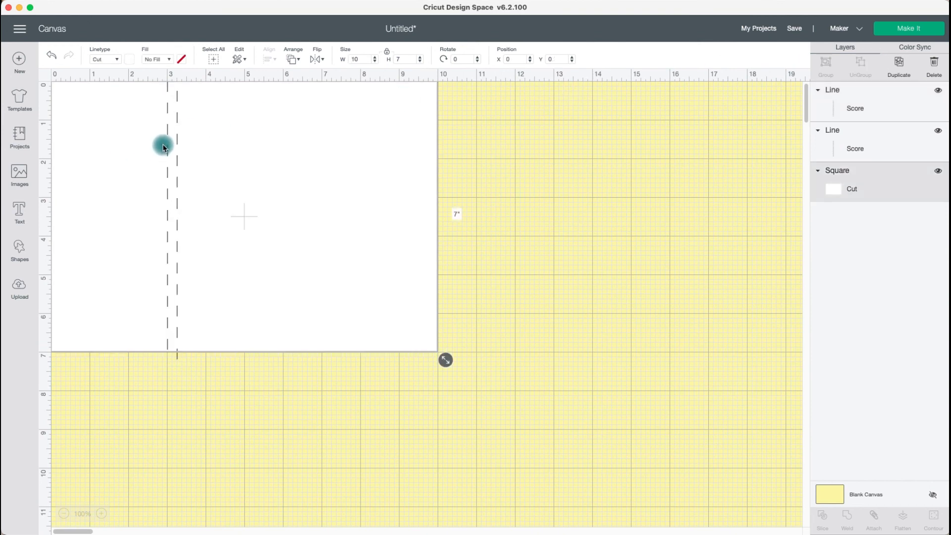
# Set the original score line's exact position to X 3 and Y 0.
pyautogui.click(167, 139)
pyautogui.click(506, 59)
pyautogui.write('3')
pyautogui.click(553, 59)
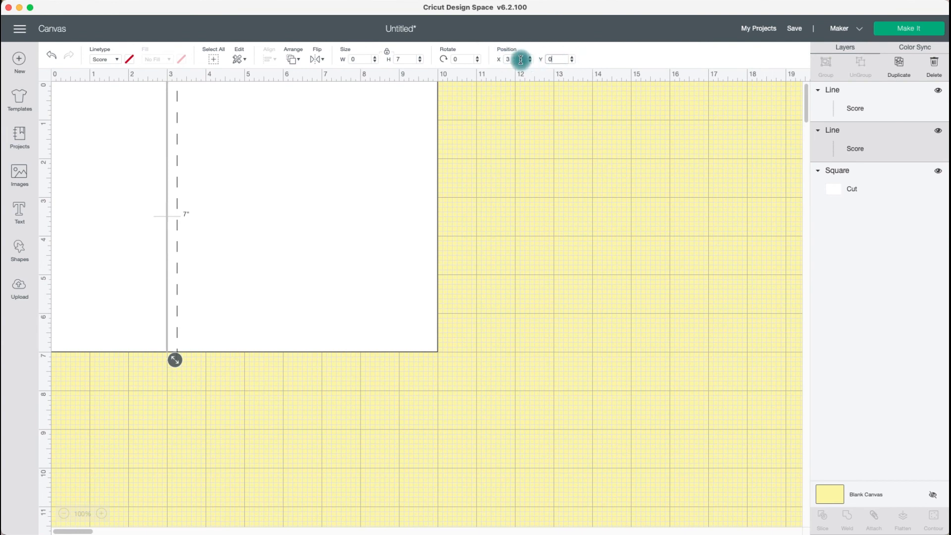
# Set the duplicate score line's position to X 5 and Y 0.
pyautogui.click(174, 180)
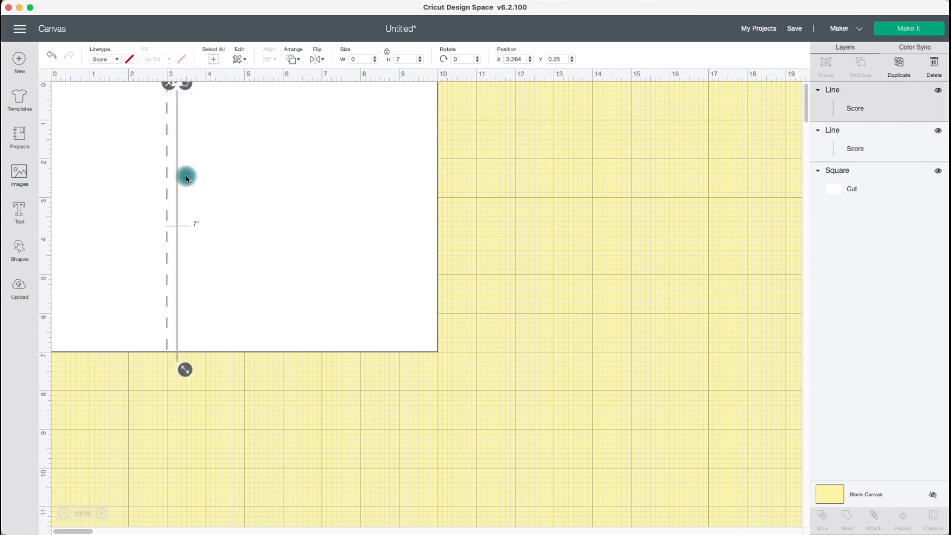
pyautogui.doubleClick(515, 59)
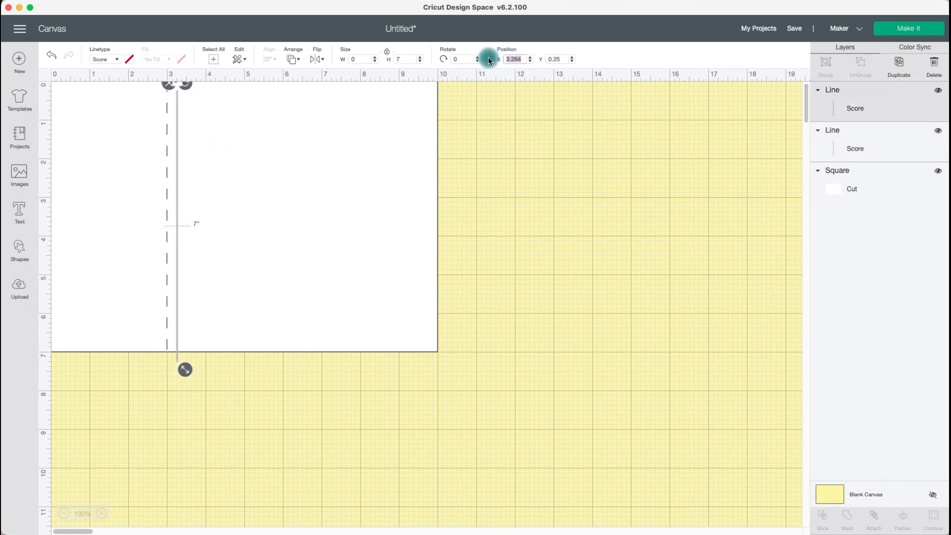
pyautogui.press('Return')
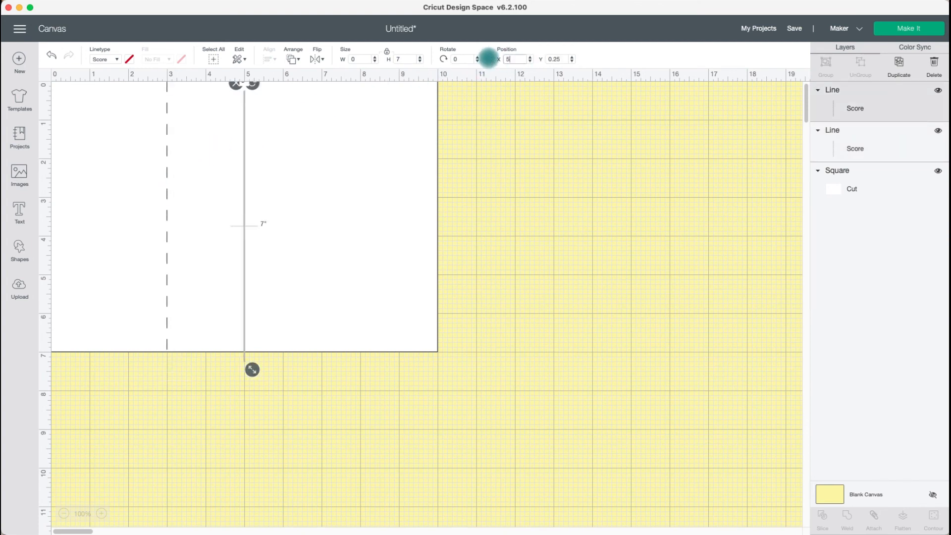
pyautogui.click(511, 293)
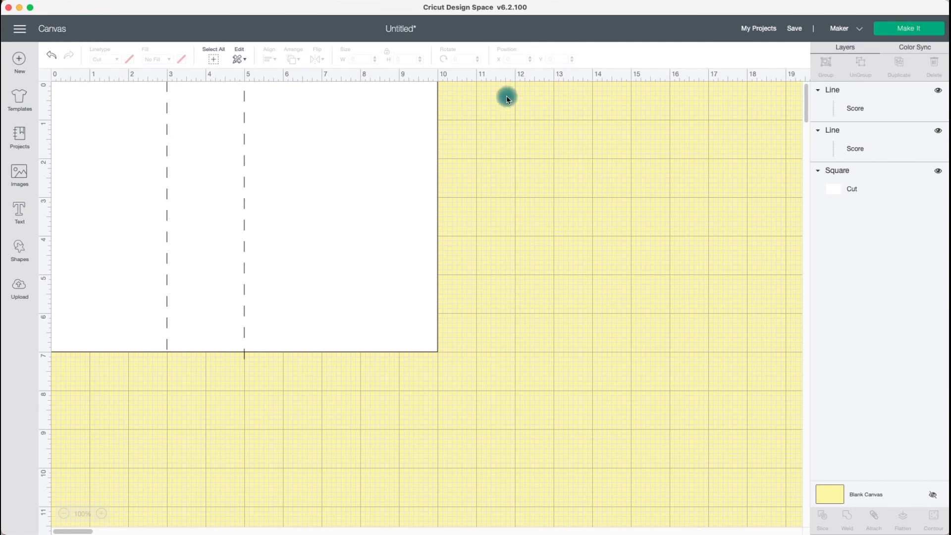
pyautogui.click(244, 200)
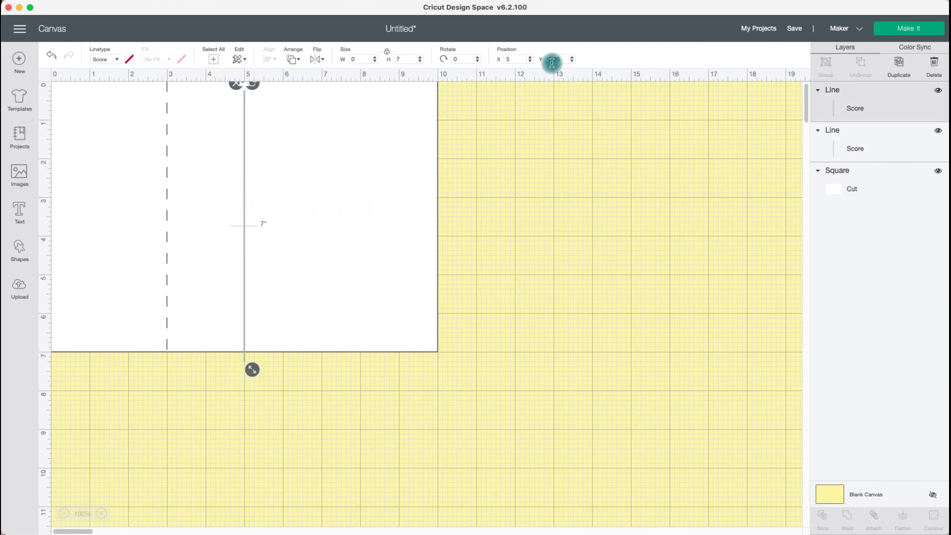
pyautogui.moveTo(561, 59); pyautogui.dragTo(546, 58)
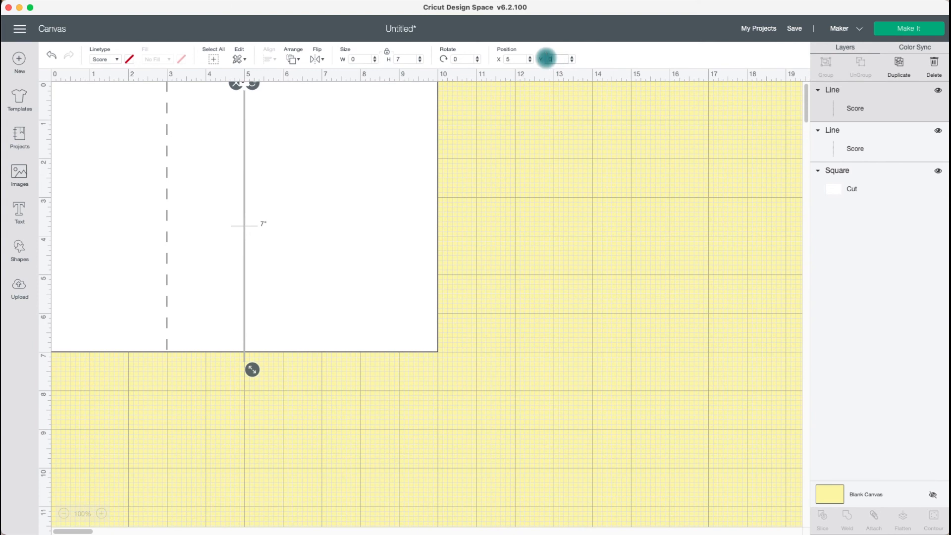
pyautogui.write('0')
pyautogui.click(536, 222)
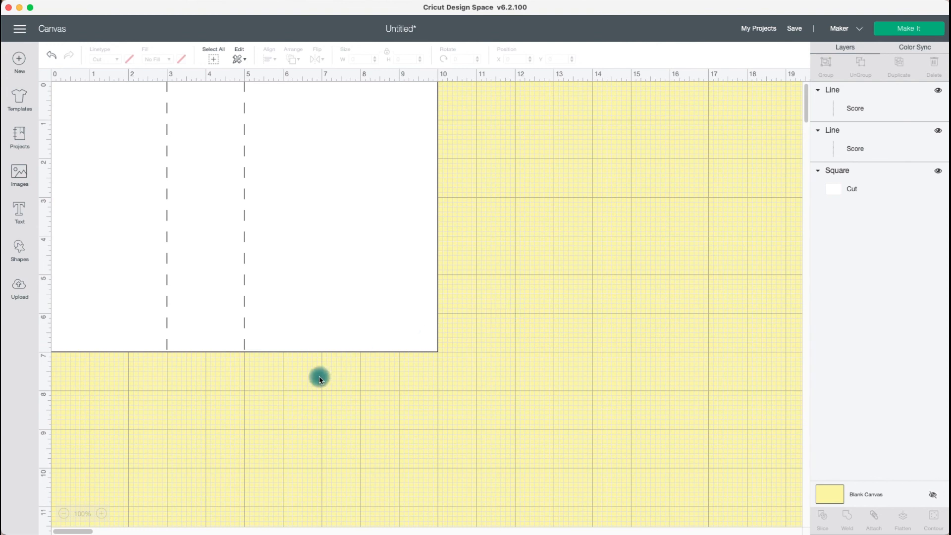
# Attach the rectangle and both score lines together and move the attached piece to about X 2.9, Y 2.43.
pyautogui.moveTo(319, 378); pyautogui.dragTo(150, 320)
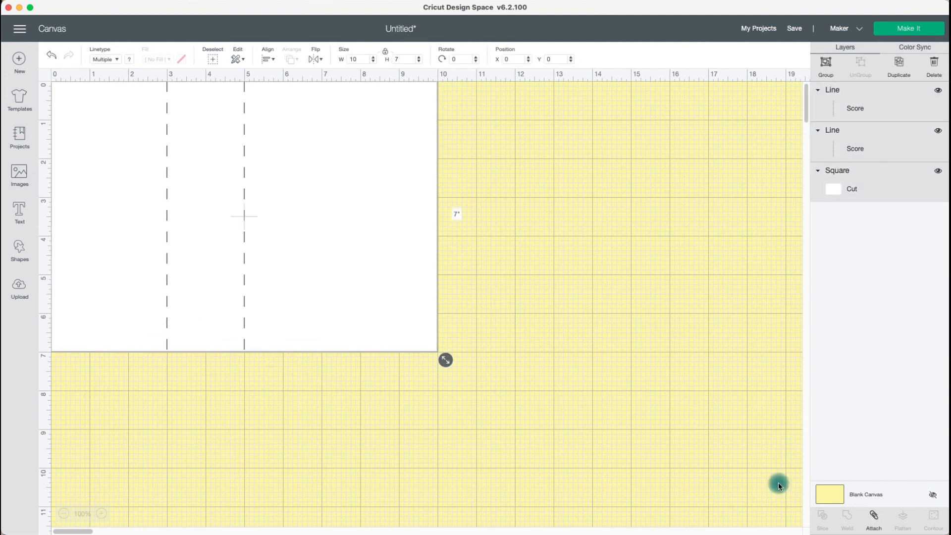
pyautogui.click(873, 516)
pyautogui.moveTo(362, 216); pyautogui.dragTo(472, 311)
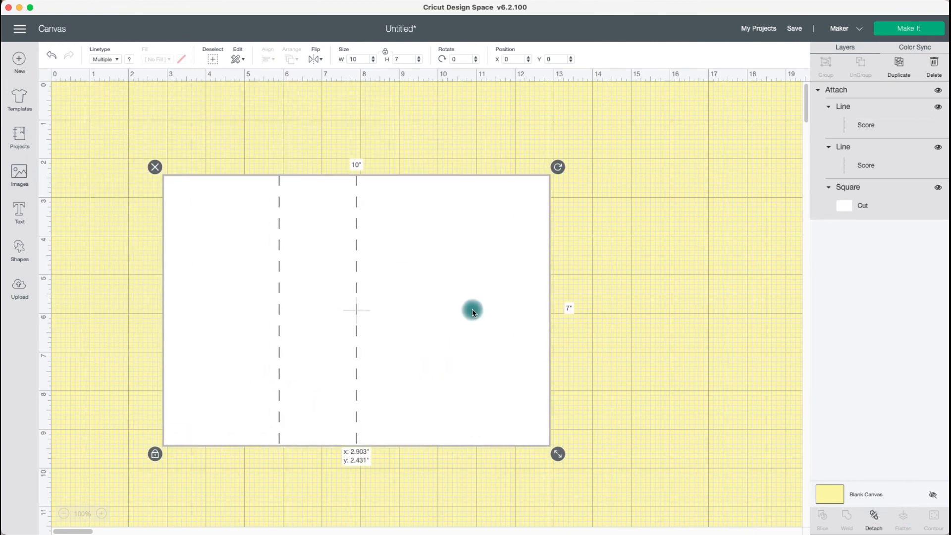
pyautogui.click(690, 323)
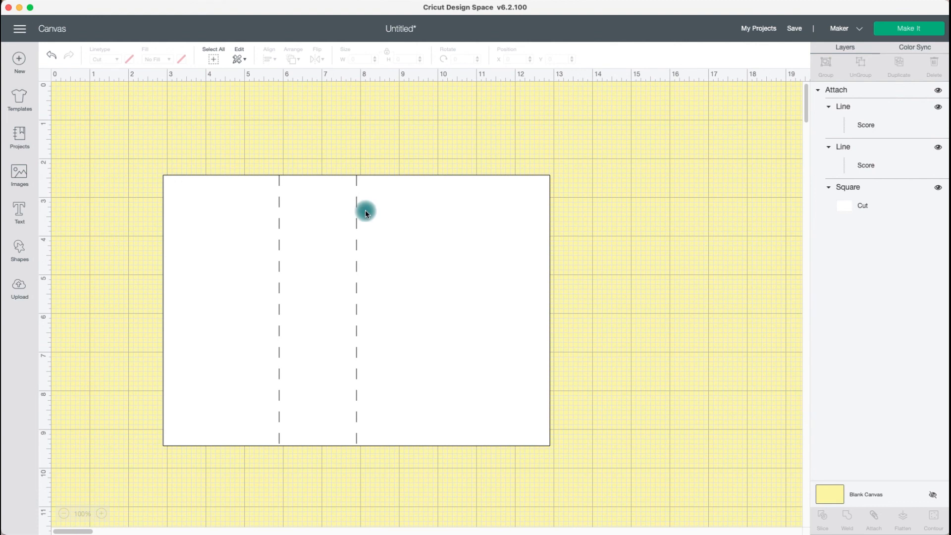
# Set the attached piece's X position to 30 and locate it on the canvas through its square layer.
pyautogui.click(442, 224)
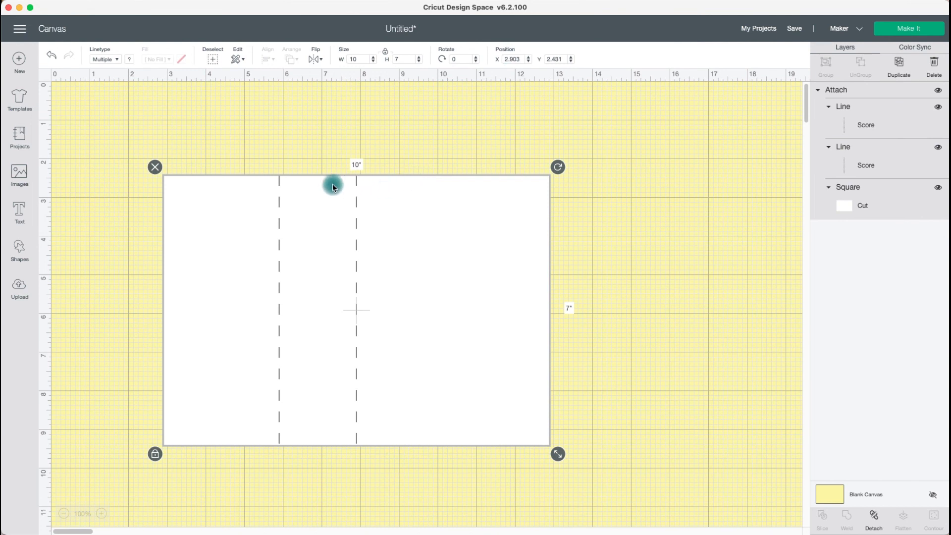
pyautogui.moveTo(522, 60); pyautogui.dragTo(477, 61)
pyautogui.write('30')
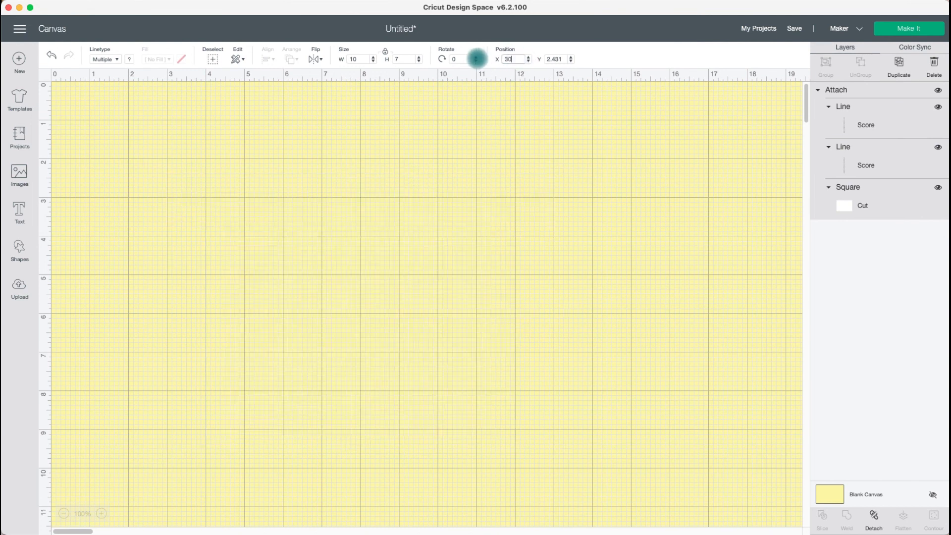
pyautogui.click(509, 174)
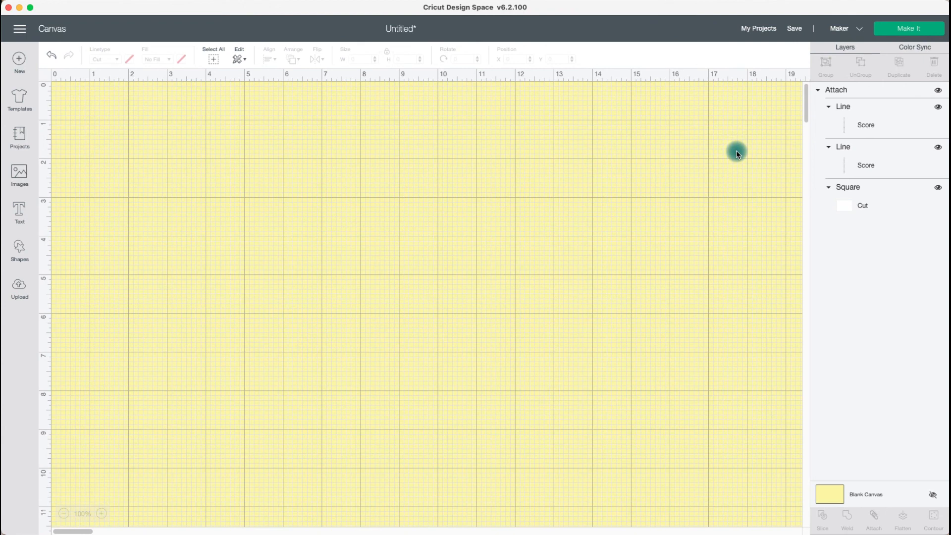
pyautogui.click(885, 197)
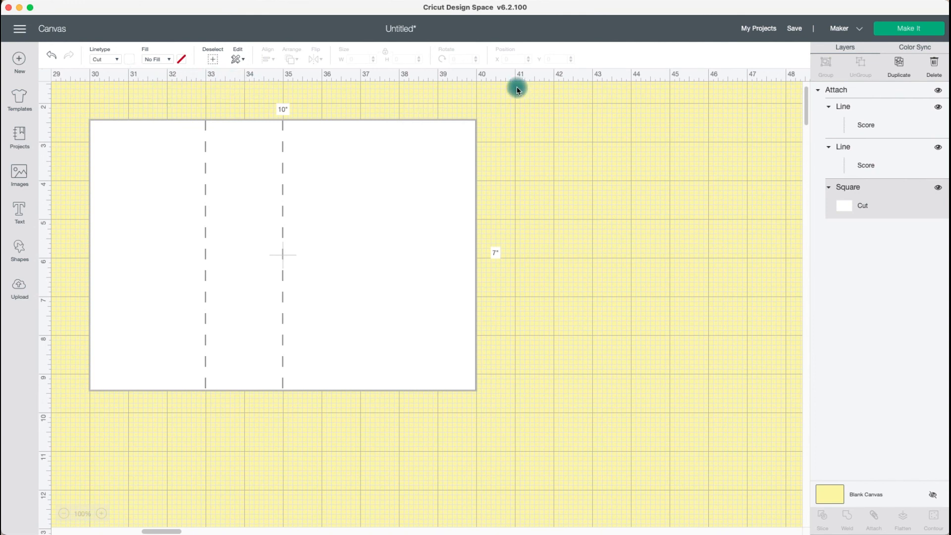
# Set the attached piece's X position to 0 and move it to about X 1.17, Y 1.58.
pyautogui.click(398, 152)
pyautogui.click(514, 59)
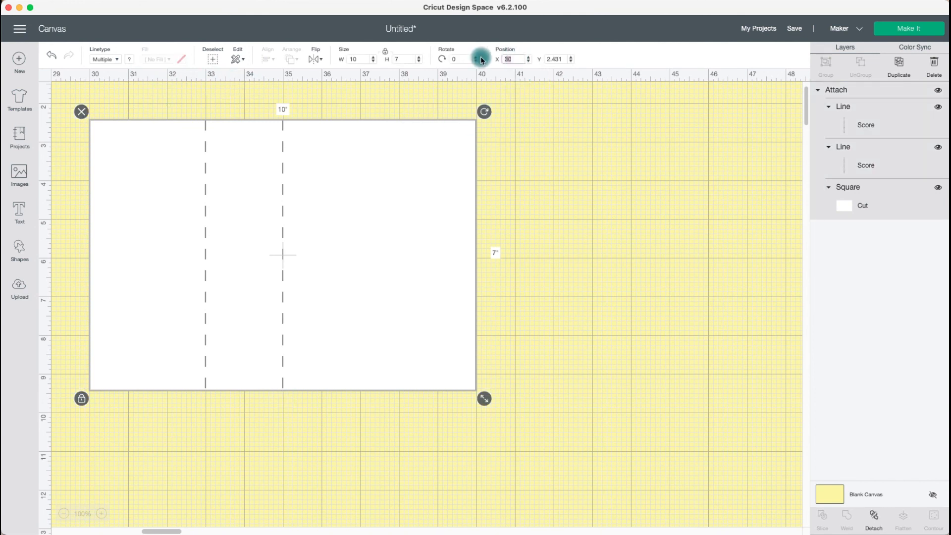
pyautogui.write('0')
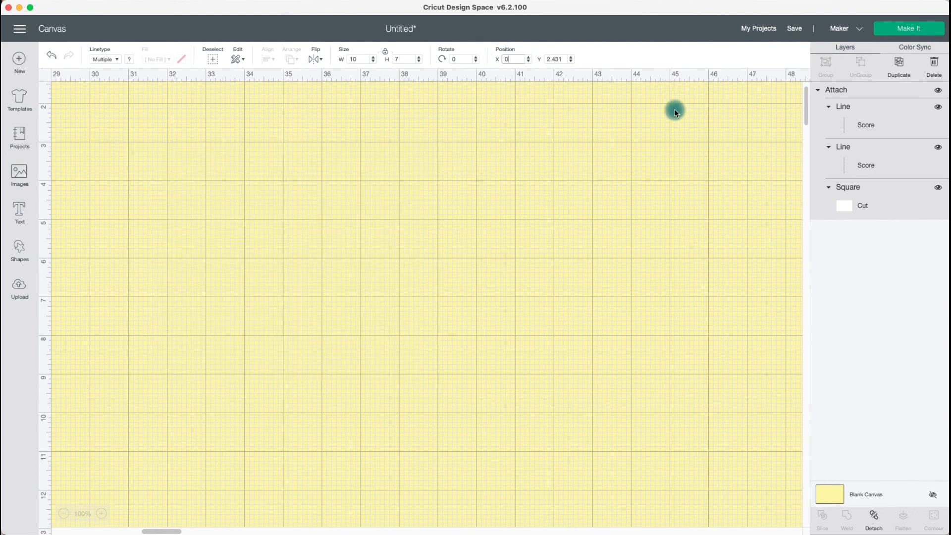
pyautogui.click(886, 200)
pyautogui.scroll(2, 522, 245)
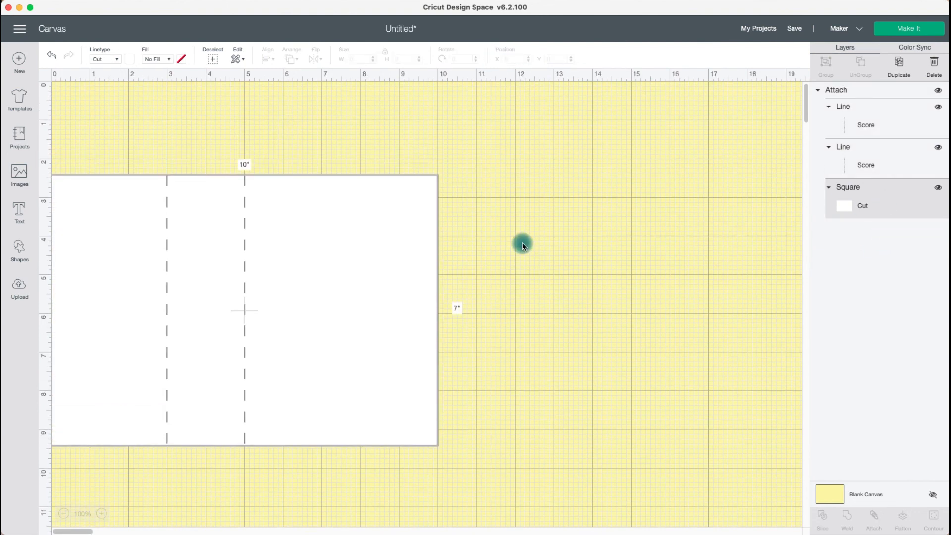
pyautogui.moveTo(302, 255); pyautogui.dragTo(346, 224)
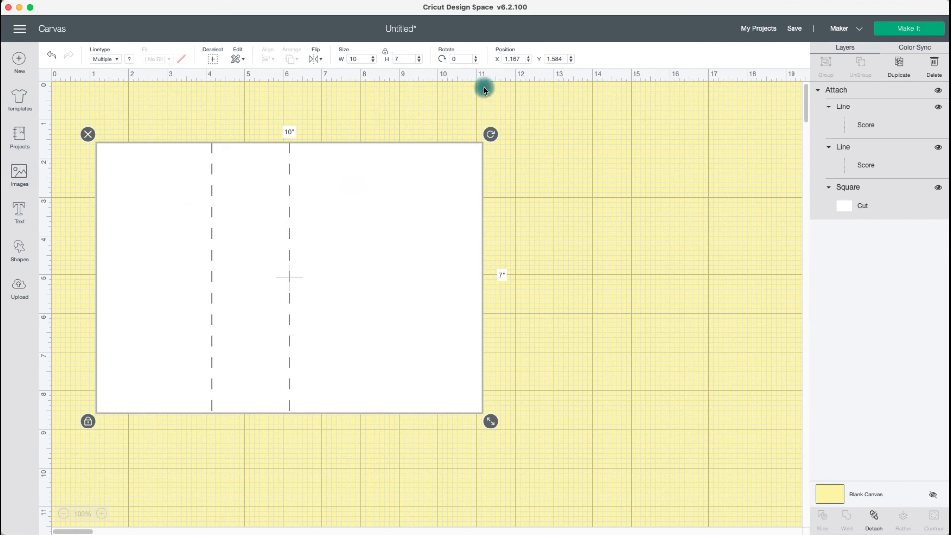
# Save the project under the name "until".
pyautogui.click(793, 33)
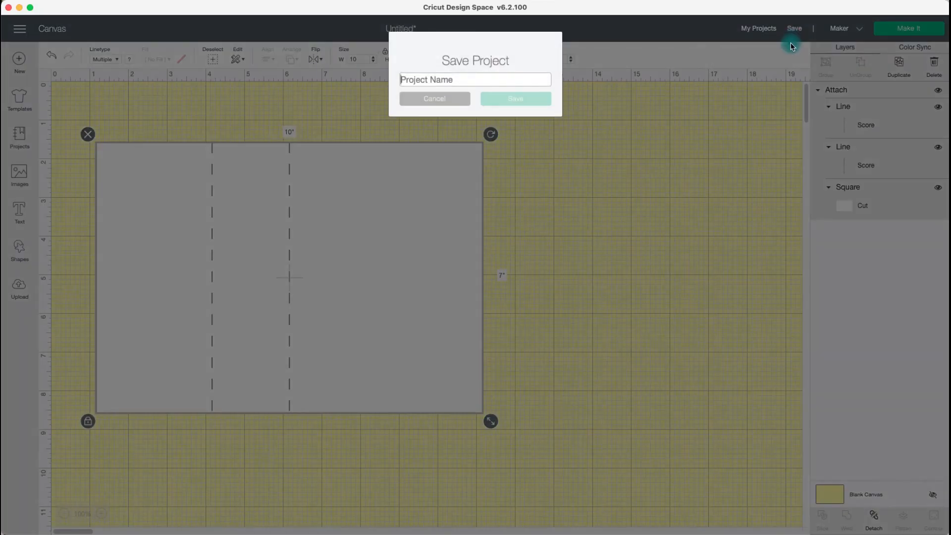
pyautogui.click(452, 79)
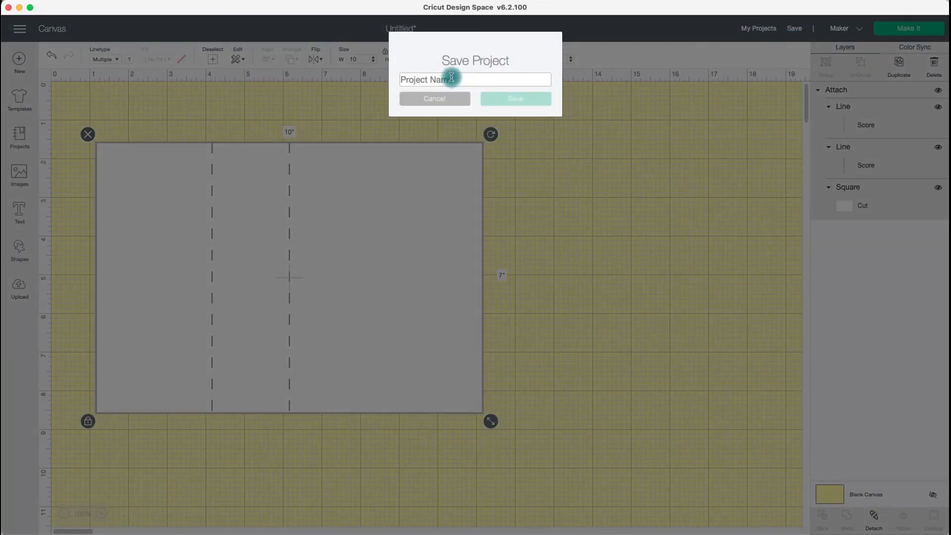
pyautogui.write('unt')
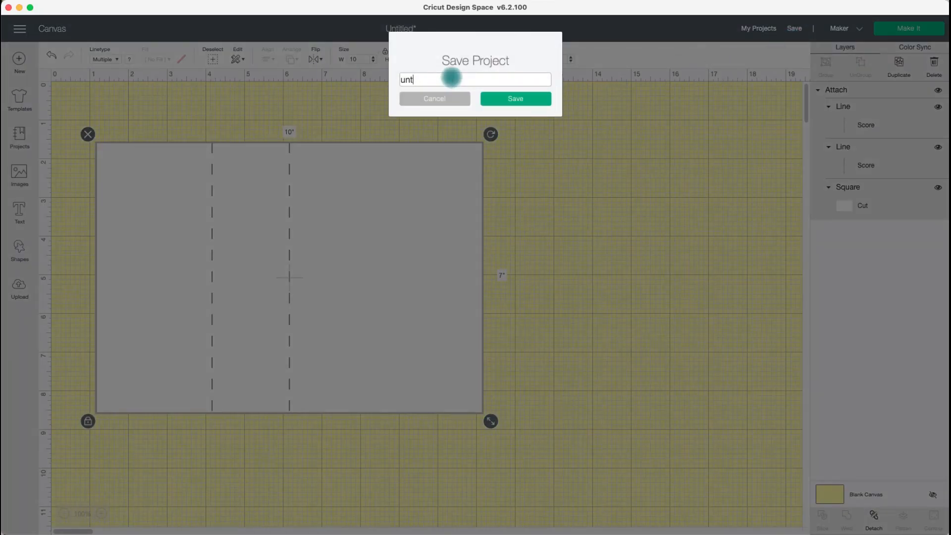
pyautogui.write('il')
pyautogui.click(526, 99)
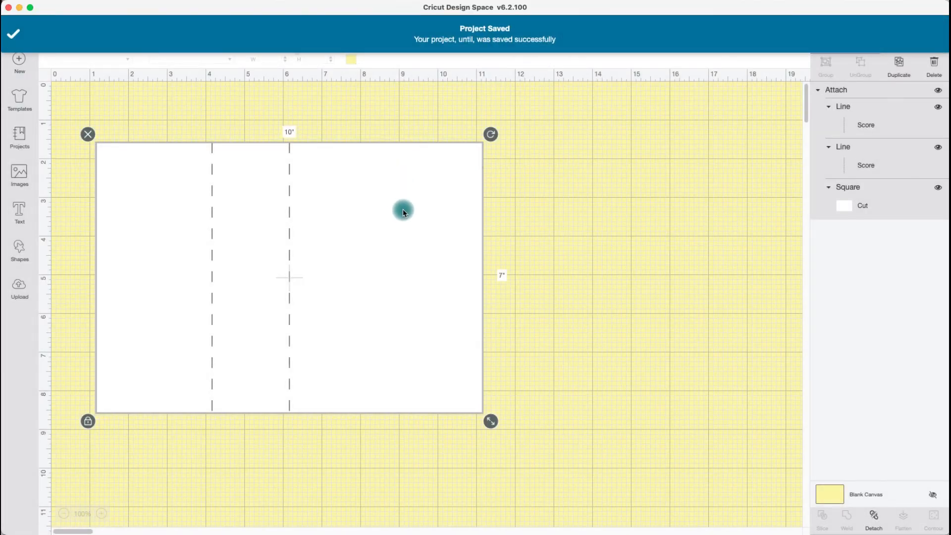
# Set the attached piece's X position to 30 and try to save the project.
pyautogui.click(388, 113)
pyautogui.click(324, 164)
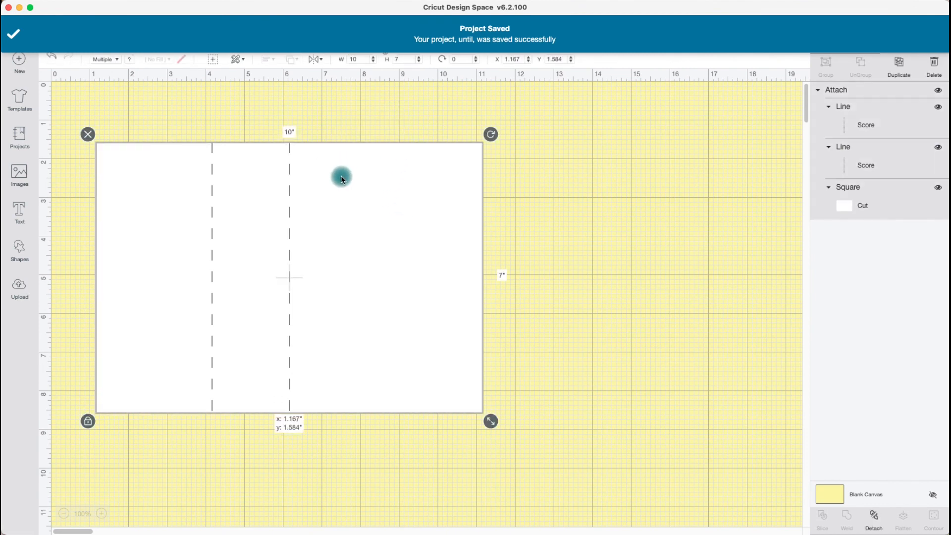
pyautogui.write('30')
pyautogui.press('Return')
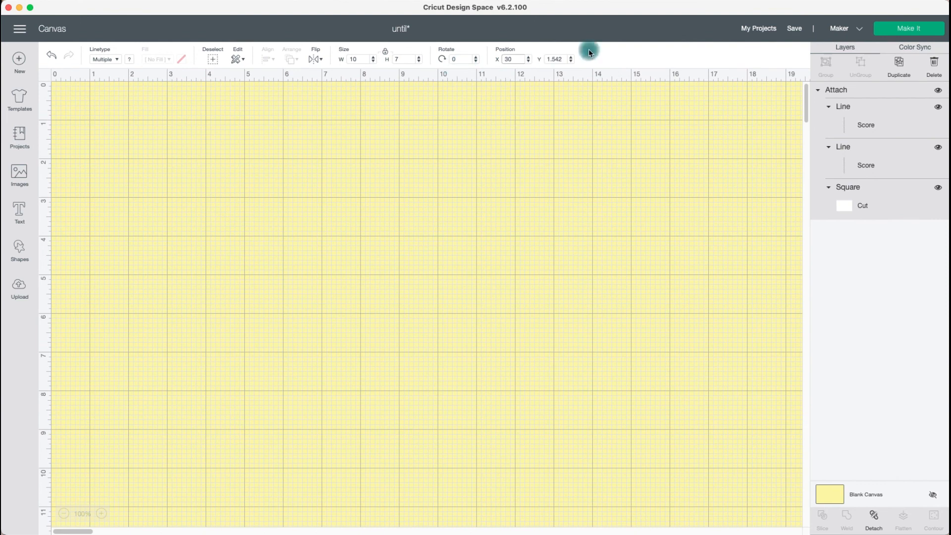
pyautogui.click(800, 32)
pyautogui.click(802, 43)
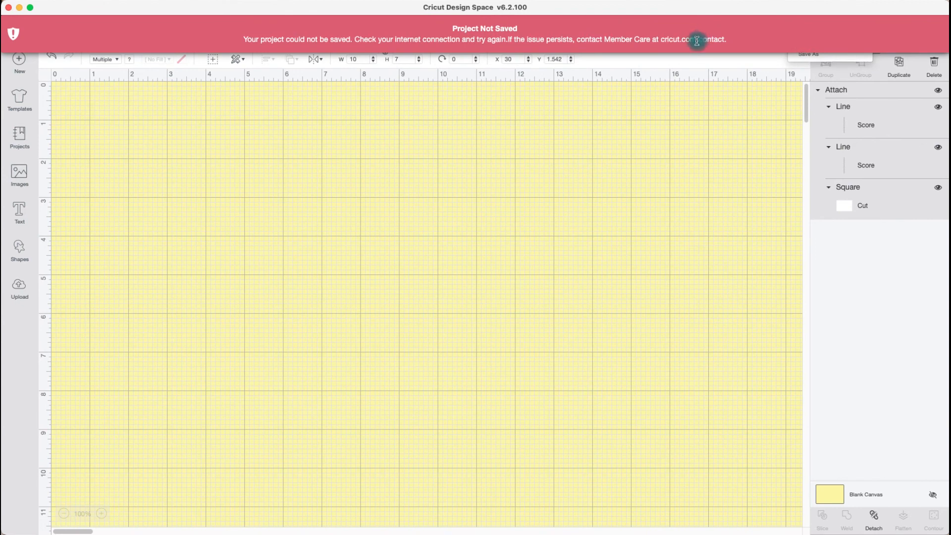
# Locate the attached piece through its square layer, move it to about X 31.21, Y 1.71, and save the project.
pyautogui.click(888, 200)
pyautogui.moveTo(420, 169); pyautogui.dragTo(466, 176)
pyautogui.click(802, 31)
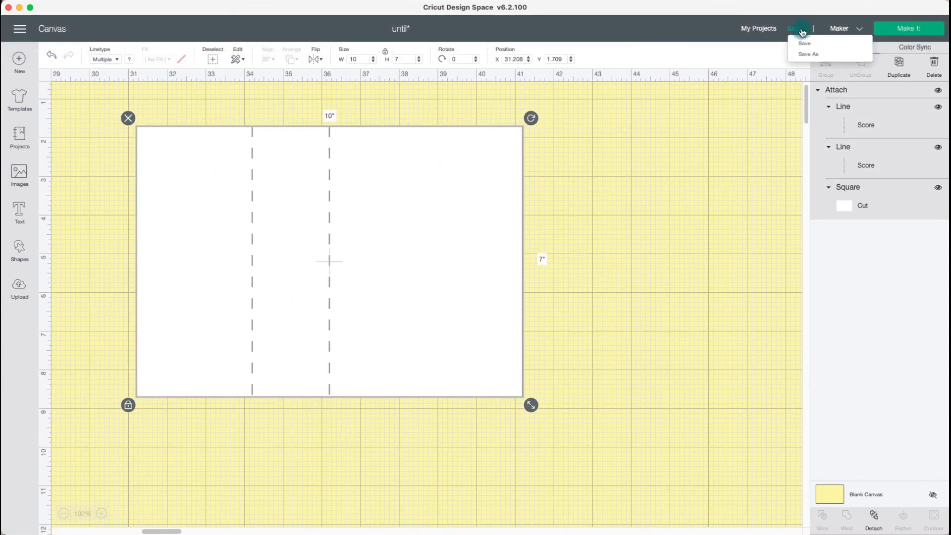
pyautogui.click(803, 45)
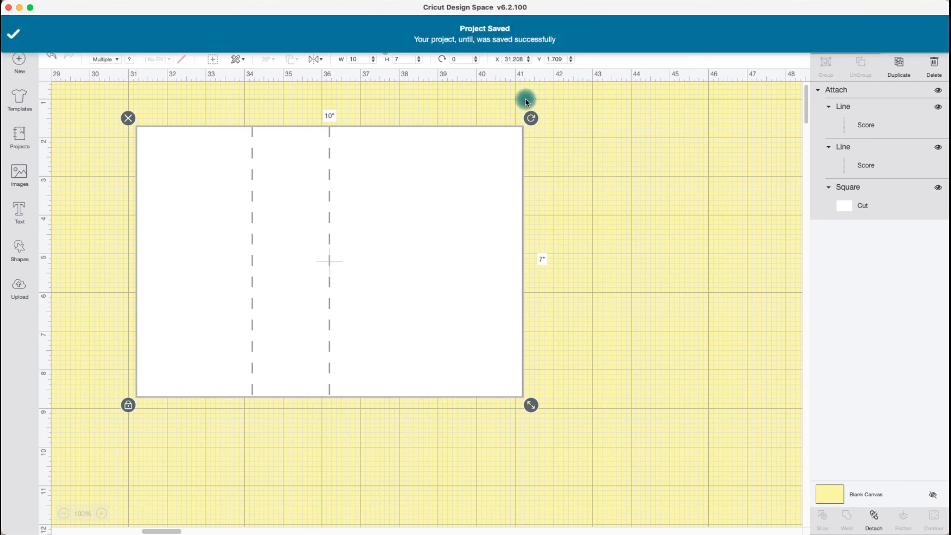
pyautogui.moveTo(522, 60); pyautogui.dragTo(501, 60)
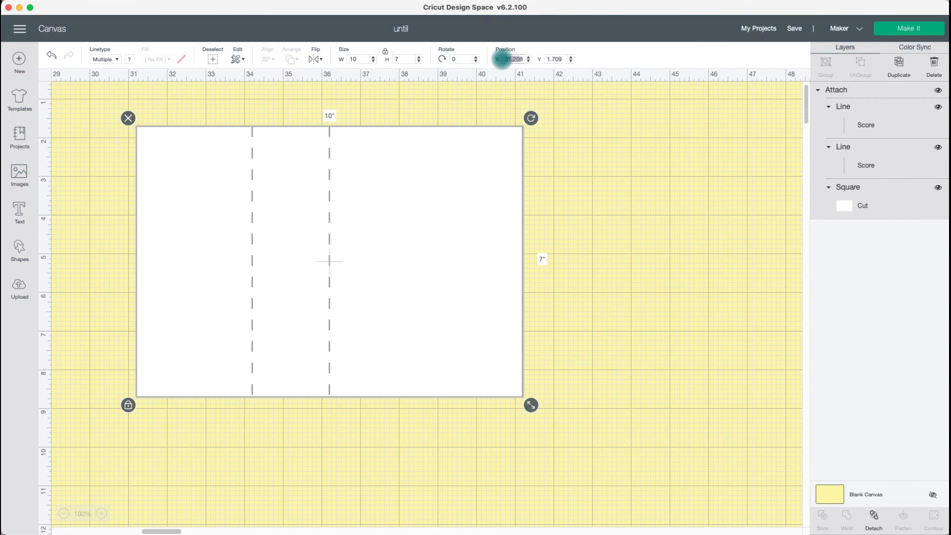
pyautogui.write('248')
pyautogui.press('Return')
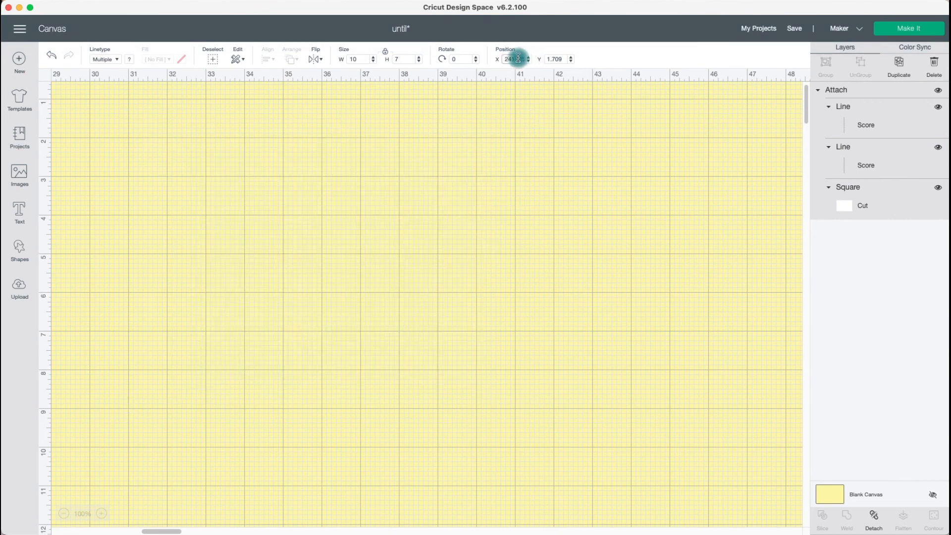
# Set the attached piece's X position to 24 and save the project.
pyautogui.write('24')
pyautogui.press('Return')
pyautogui.click(500, 59)
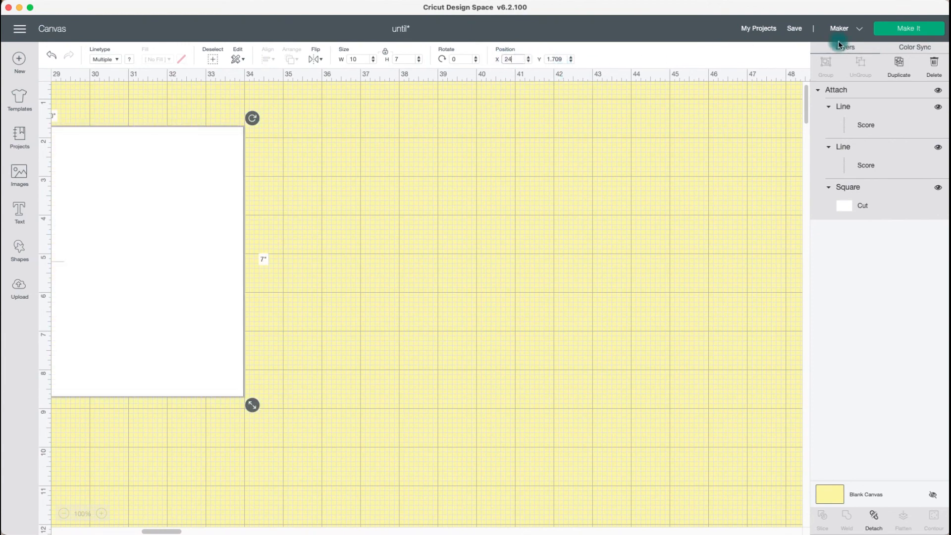
pyautogui.click(806, 29)
pyautogui.click(803, 40)
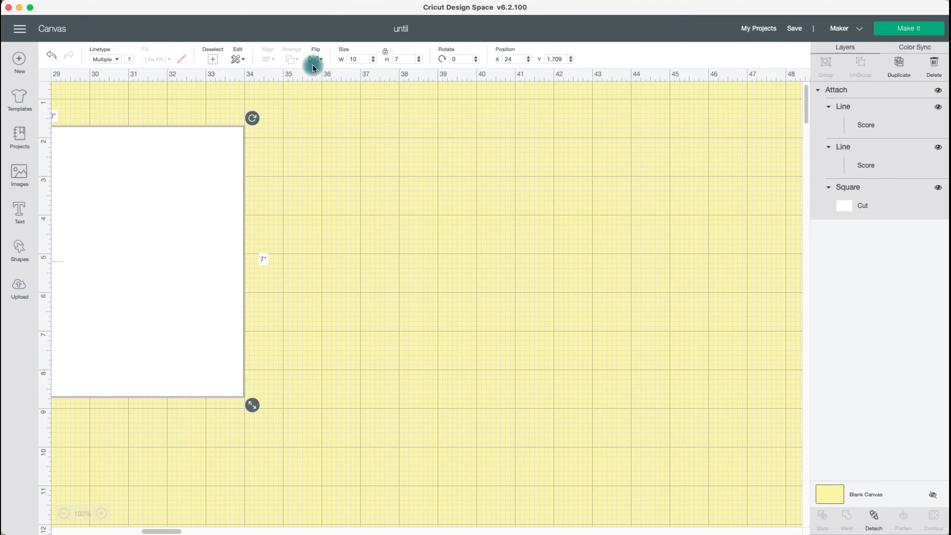
# View the details of the saved "until" project in My Projects and close them.
pyautogui.click(762, 30)
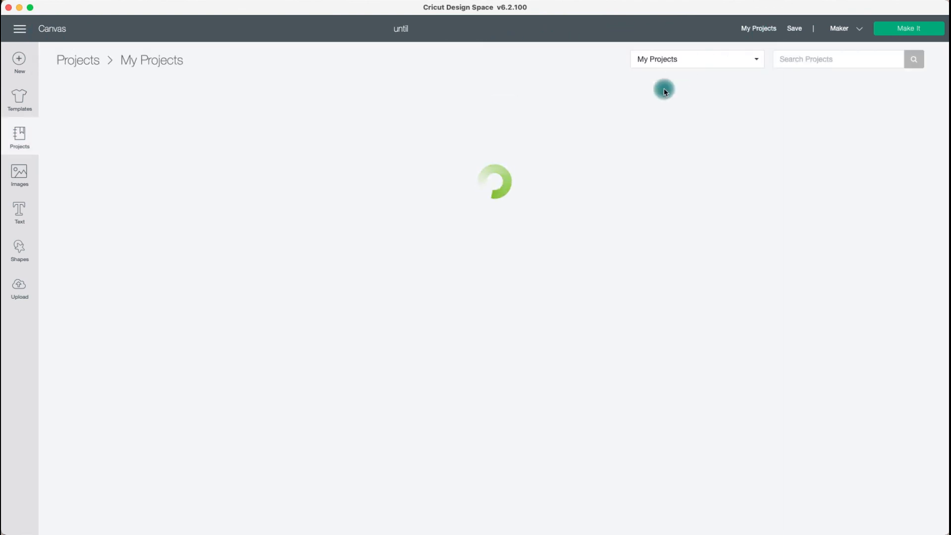
pyautogui.click(192, 162)
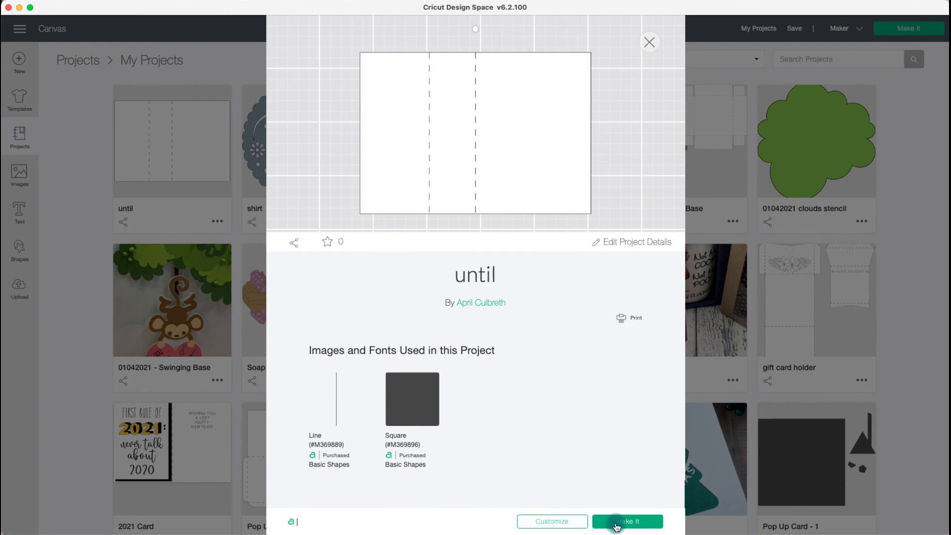
pyautogui.moveTo(526, 468); pyautogui.dragTo(510, 458)
pyautogui.click(150, 285)
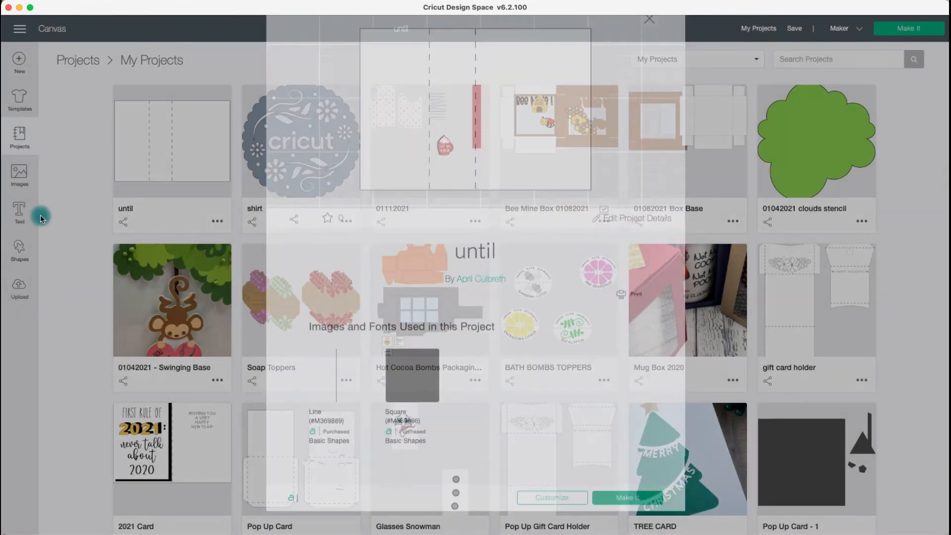
# Switch the Canvas Style to Classic in the Design Space settings.
pyautogui.click(20, 28)
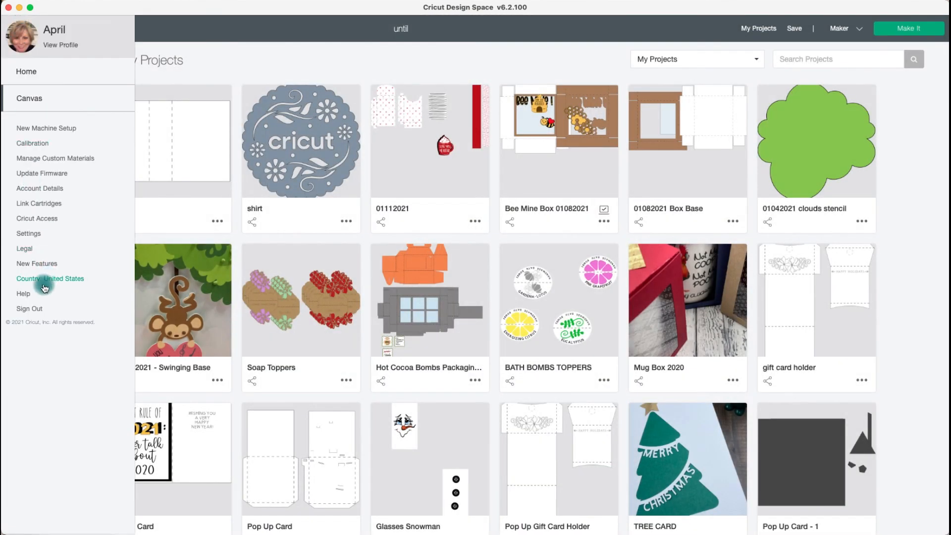
pyautogui.click(36, 236)
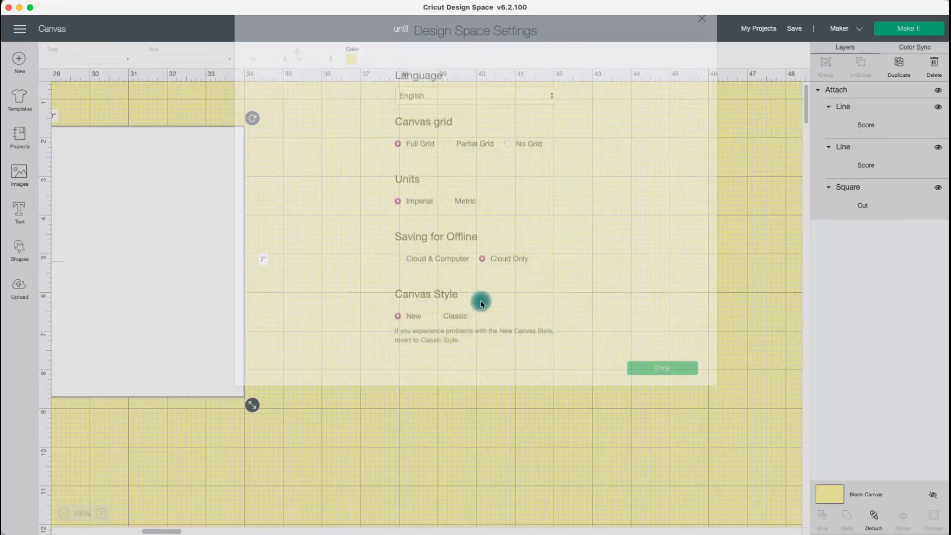
pyautogui.click(683, 405)
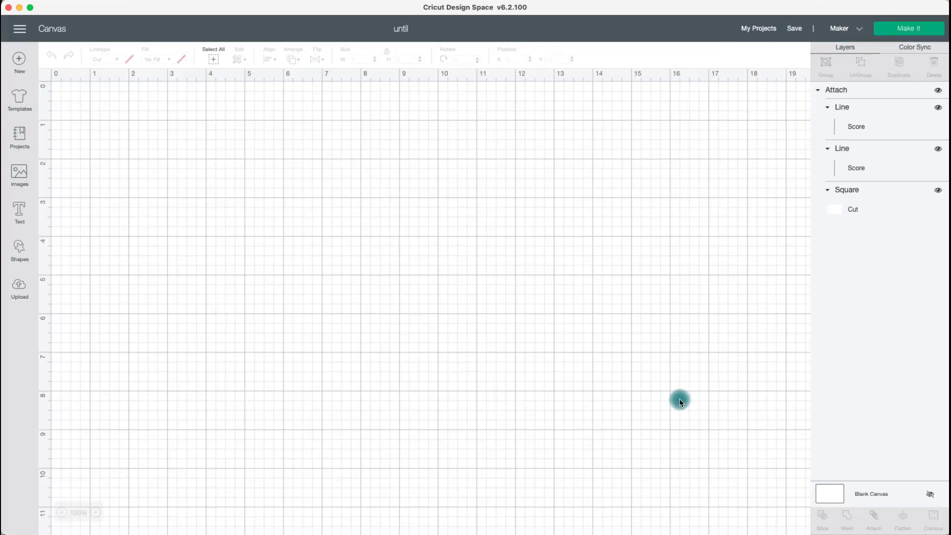
# Locate the attached piece through its square layer and select the whole piece on the canvas.
pyautogui.click(864, 213)
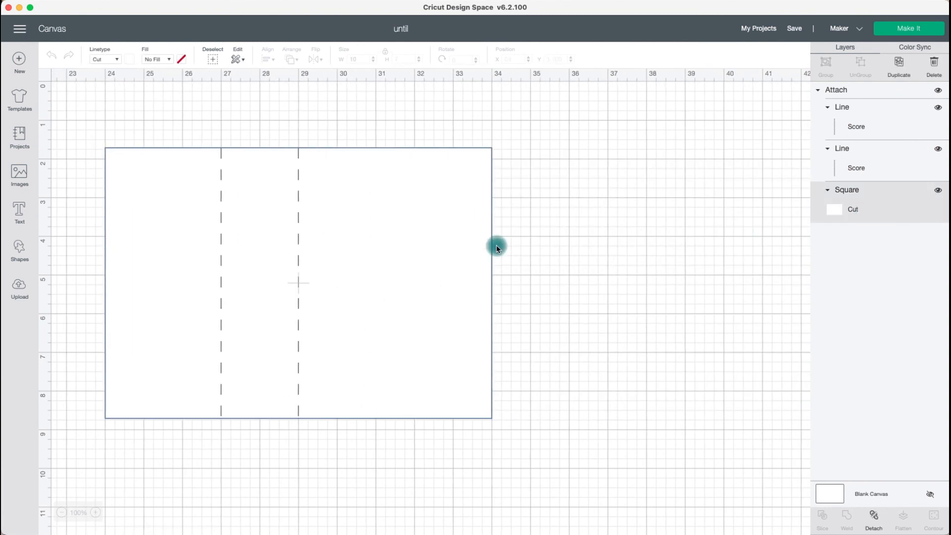
pyautogui.click(526, 257)
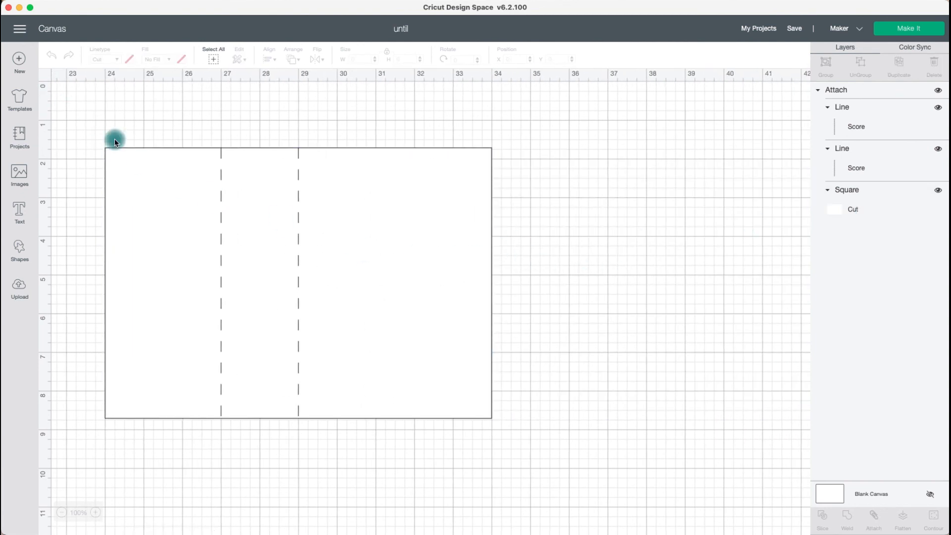
pyautogui.click(896, 210)
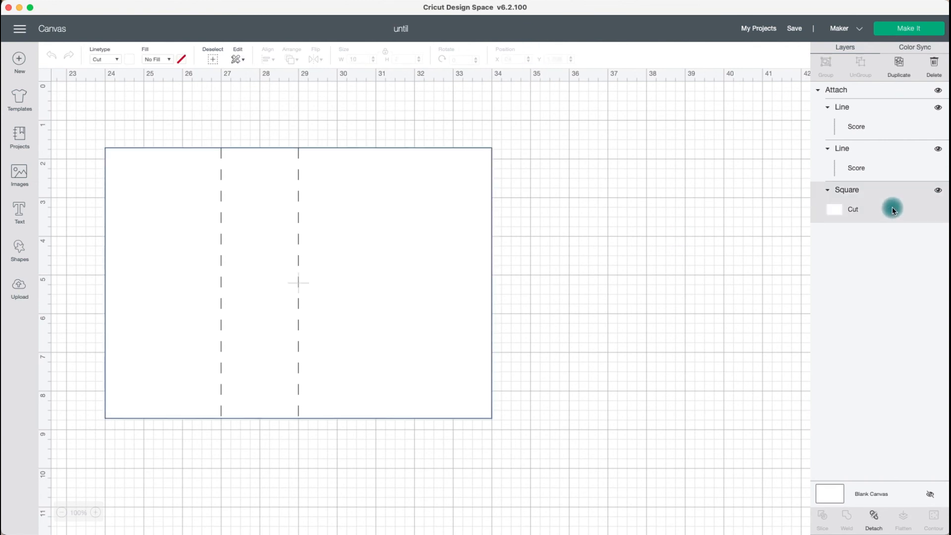
pyautogui.click(443, 170)
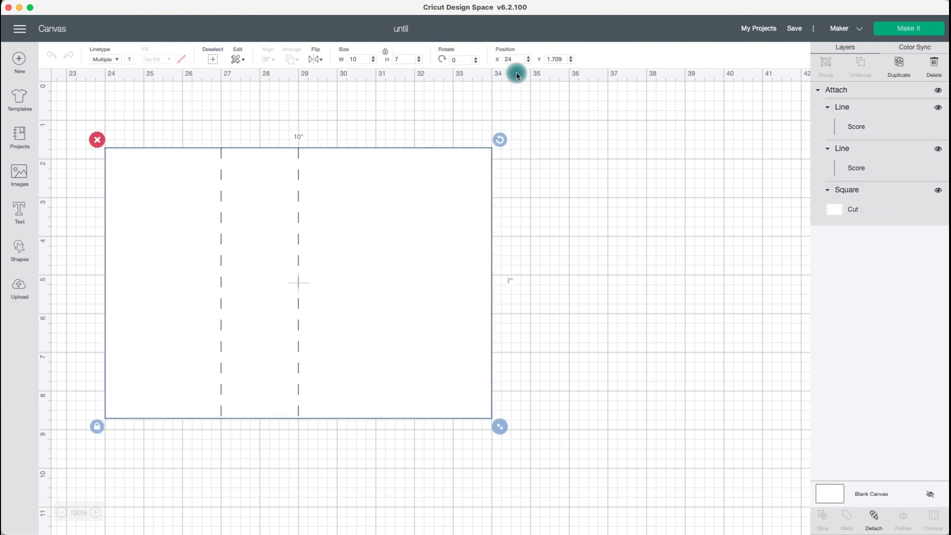
# Try changing the attached piece's X position, check its square layer and the Attach group, and undo the change.
pyautogui.click(514, 59)
pyautogui.click(825, 214)
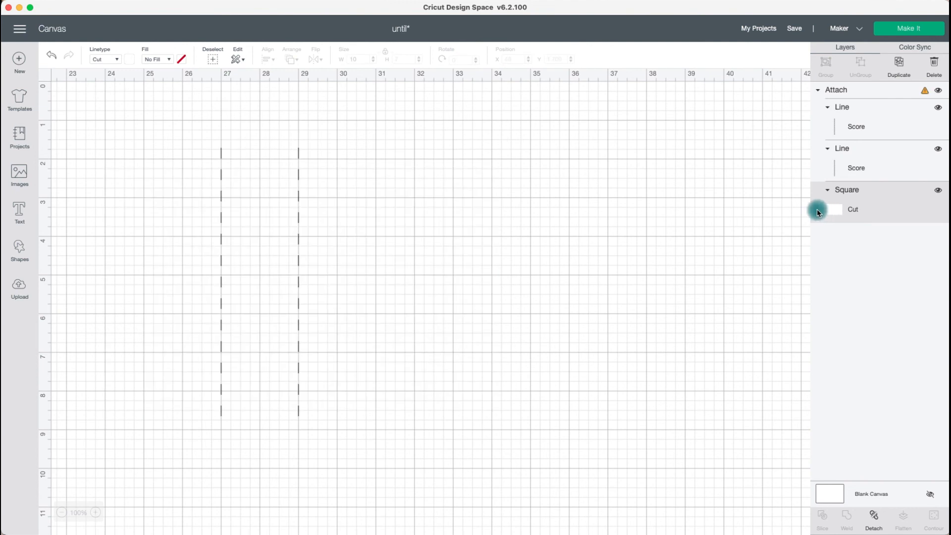
pyautogui.click(875, 209)
pyautogui.click(873, 91)
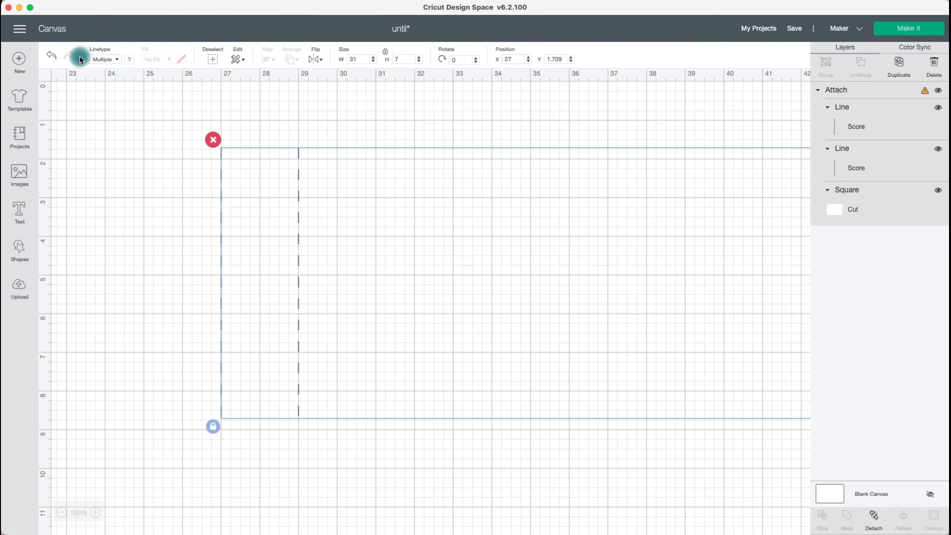
pyautogui.click(52, 57)
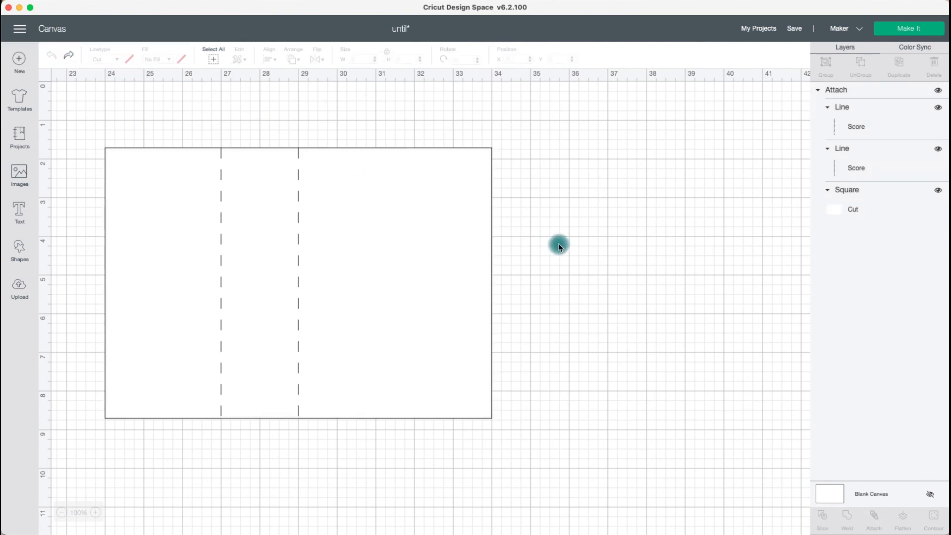
# Move the attached piece to about X 25.5, Y 4.
pyautogui.moveTo(134, 157); pyautogui.dragTo(193, 275)
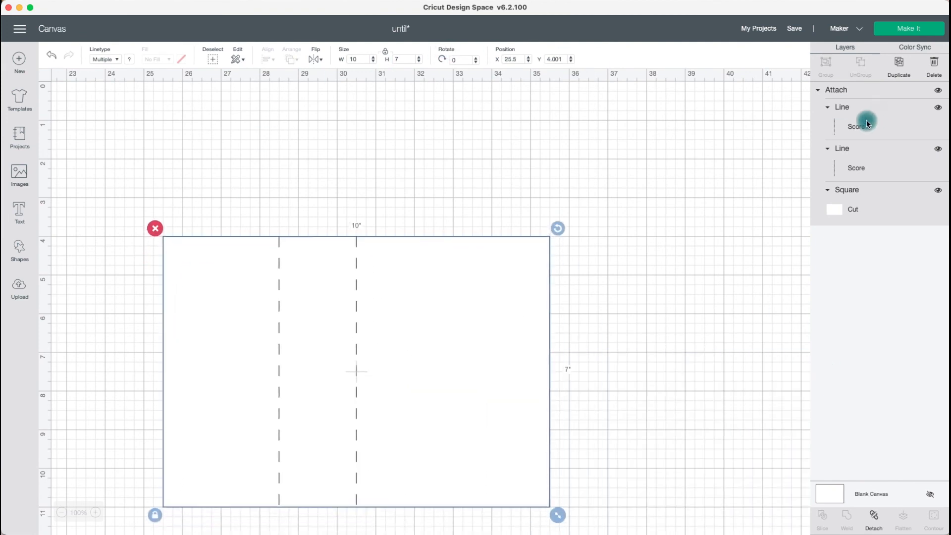
pyautogui.click(884, 209)
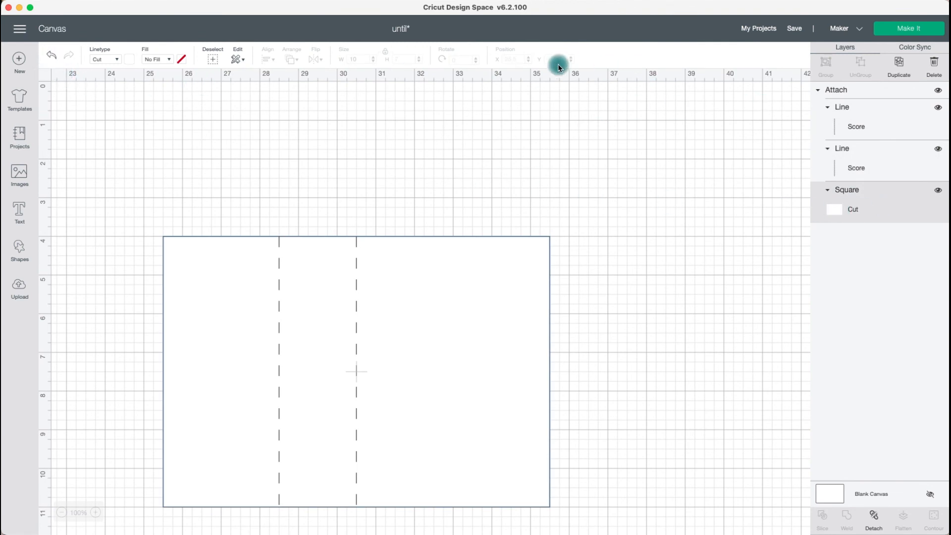
pyautogui.click(469, 284)
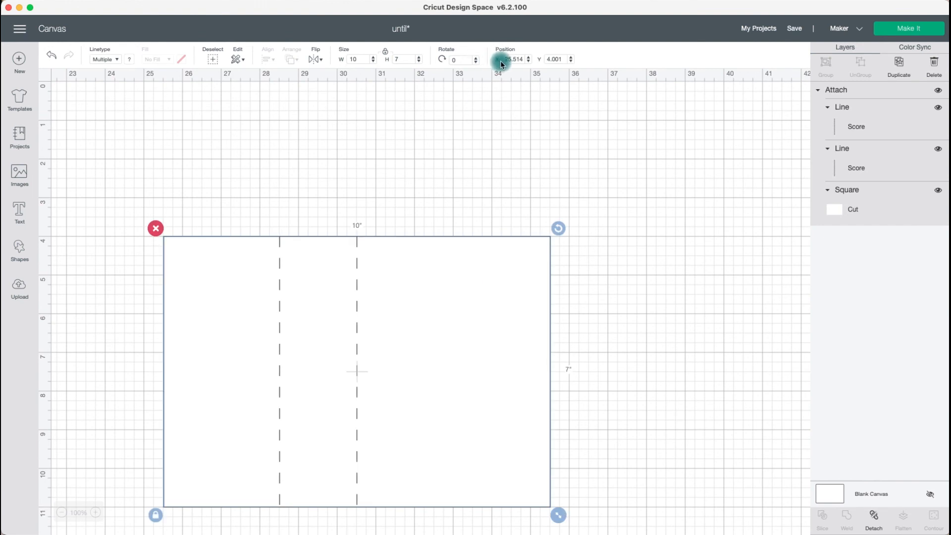
# Look at an empty area of the canvas and find the attached piece again through its square layer.
pyautogui.click(286, 104)
pyautogui.hscroll(-15, 200, 116)
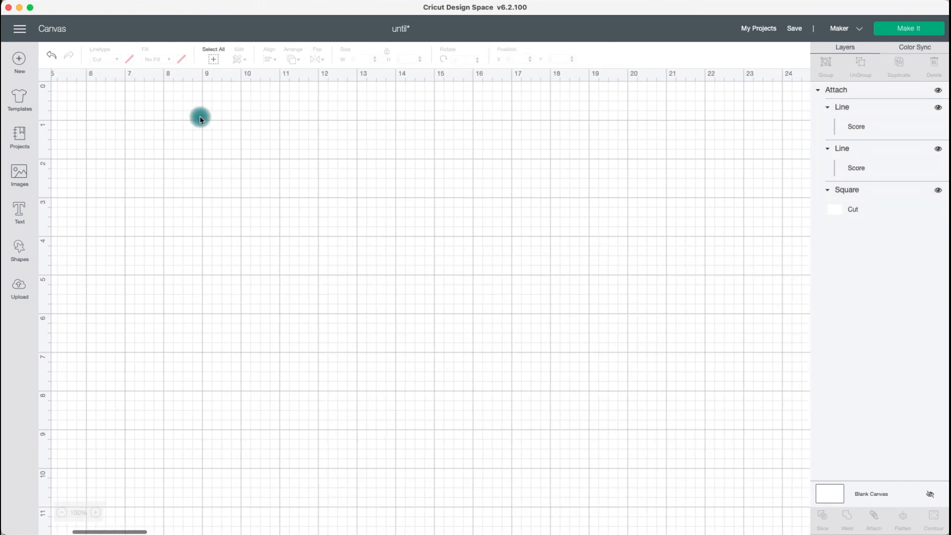
pyautogui.click(900, 200)
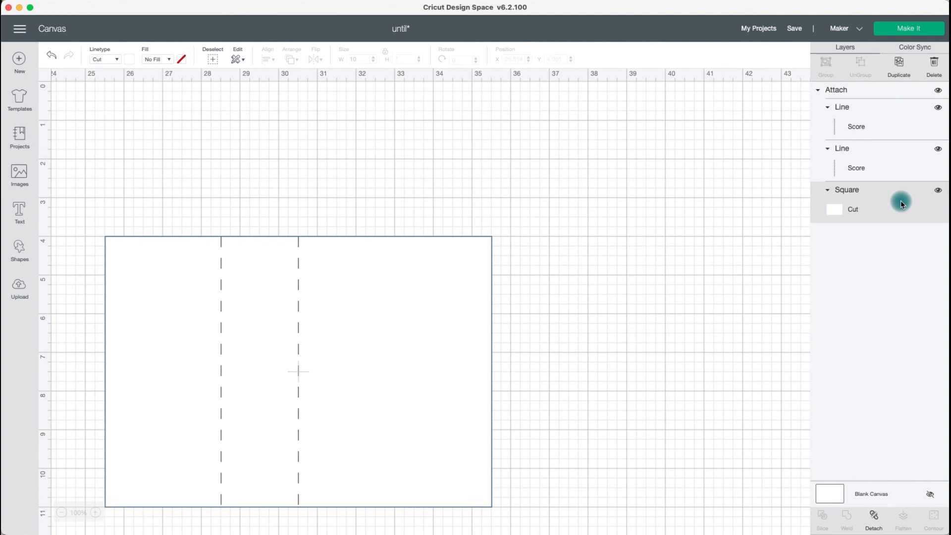
pyautogui.hscroll(-1, 503, 85)
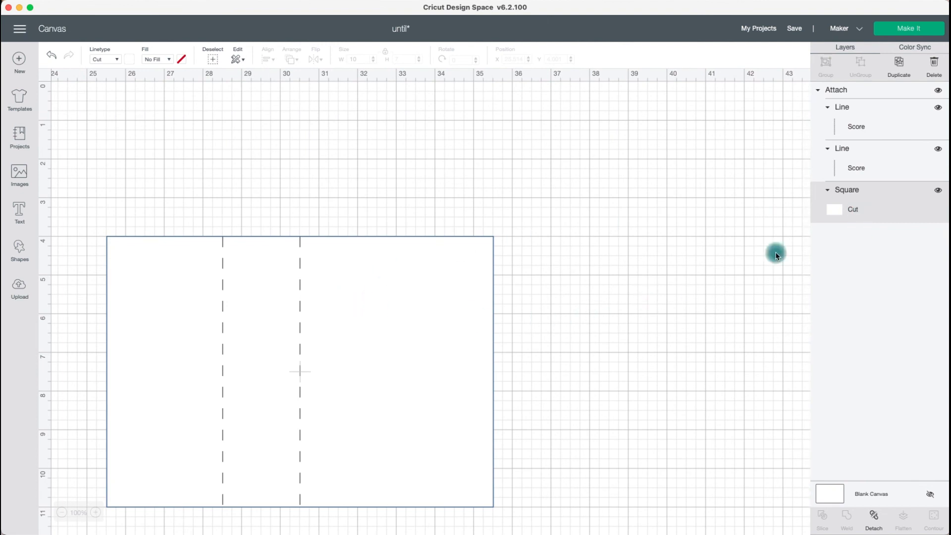
# Compare selecting the individual score line layers with selecting the whole attached piece, and clear the selection.
pyautogui.click(871, 176)
pyautogui.click(877, 123)
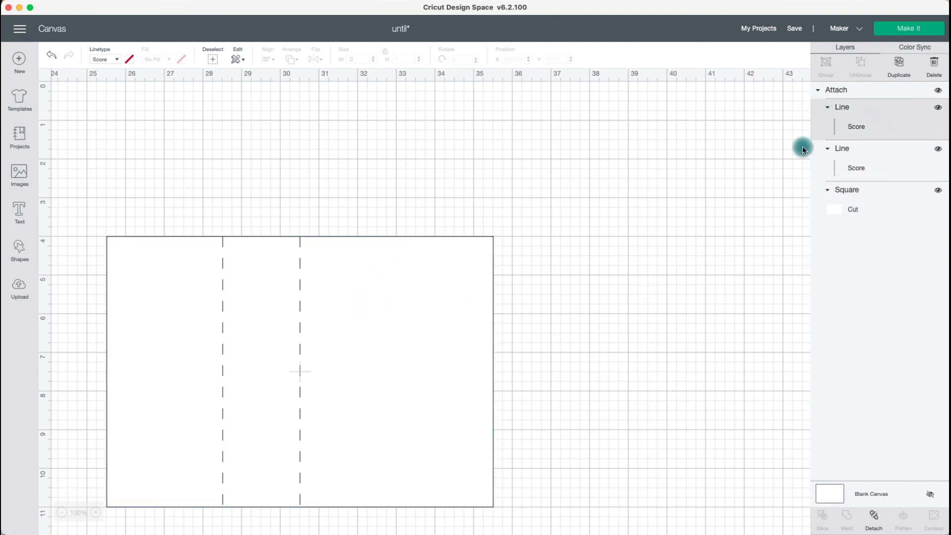
pyautogui.click(238, 298)
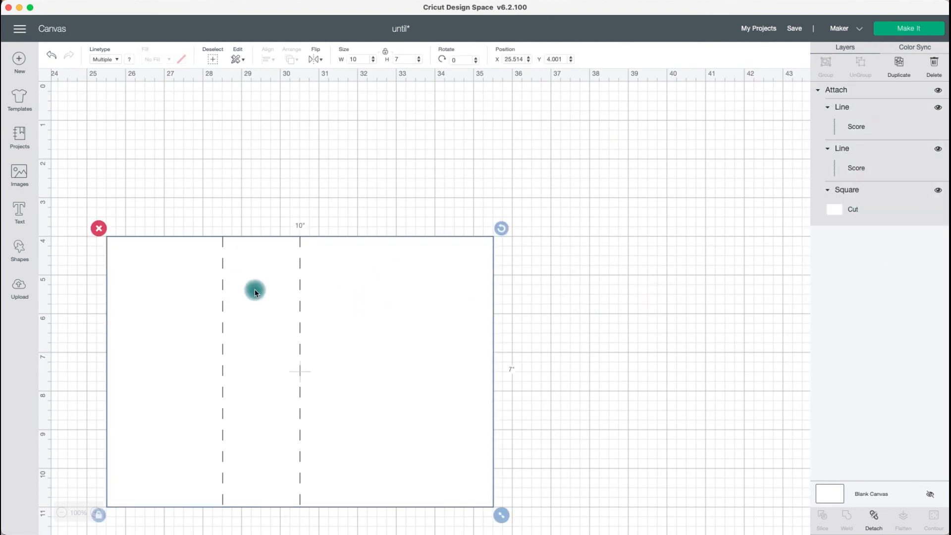
pyautogui.click(552, 113)
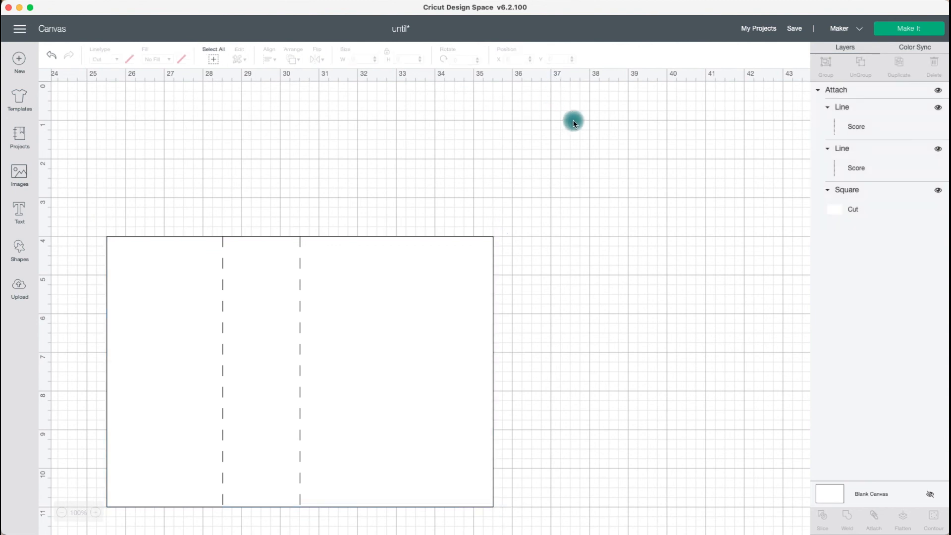
# Delete the attached 10 by 7 inch scored piece from the canvas.
pyautogui.click(326, 399)
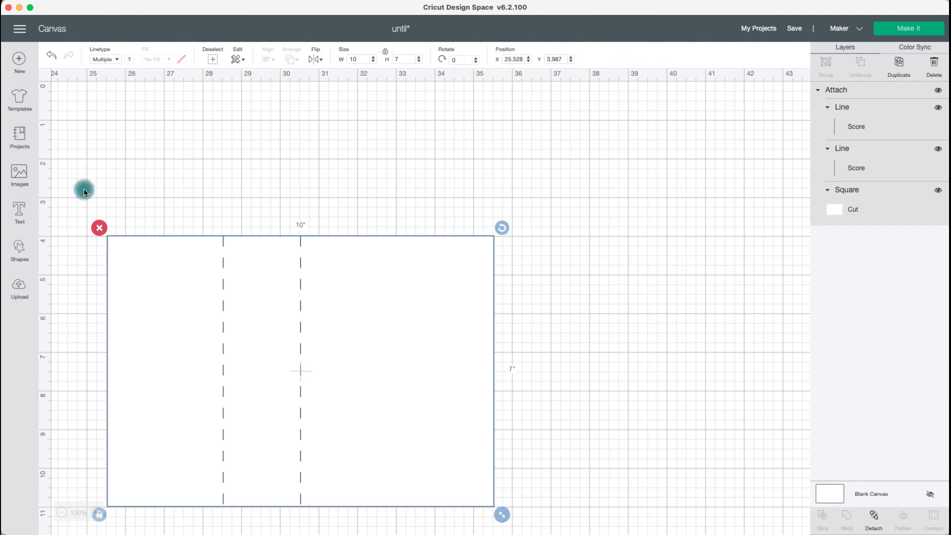
pyautogui.click(100, 228)
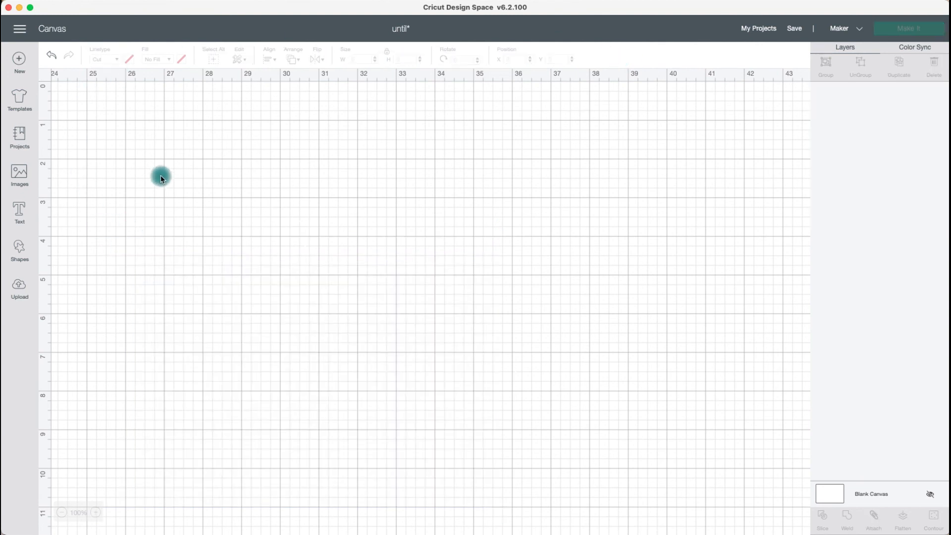
# Open the saved projects and permanently delete the projects named "shirt" and "until".
pyautogui.click(755, 31)
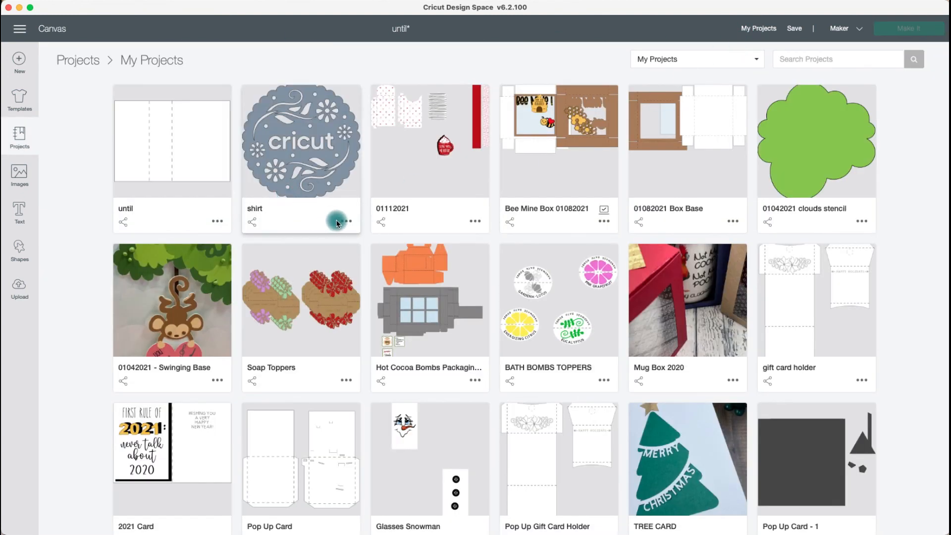
pyautogui.click(346, 222)
pyautogui.click(313, 159)
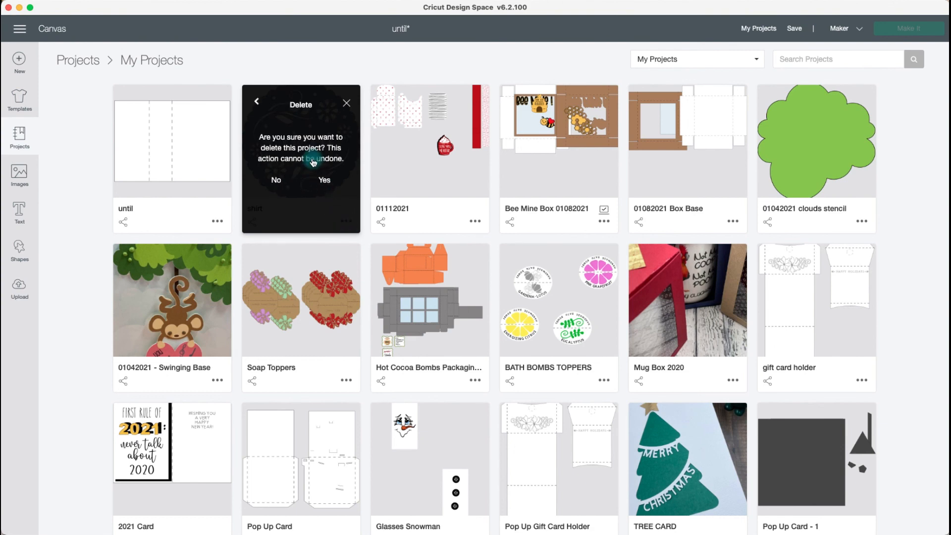
pyautogui.click(324, 185)
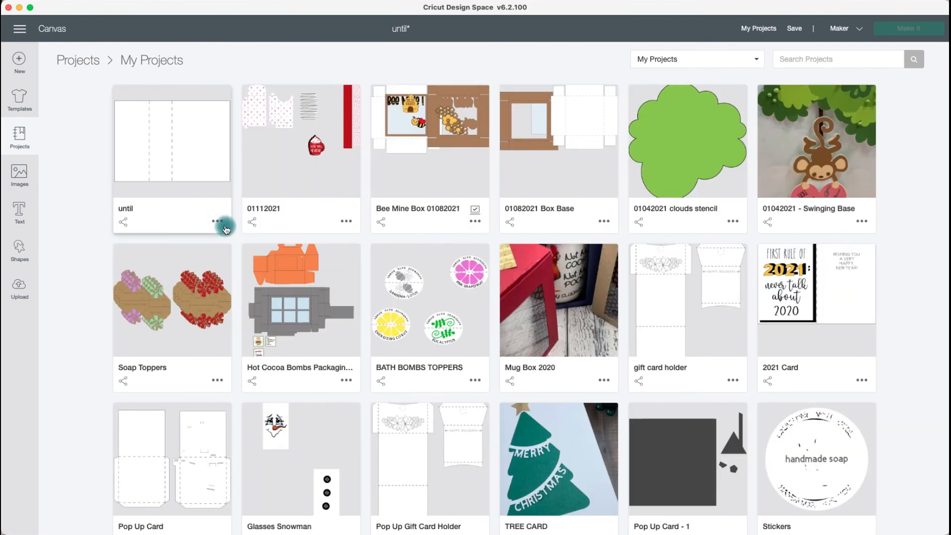
pyautogui.click(218, 222)
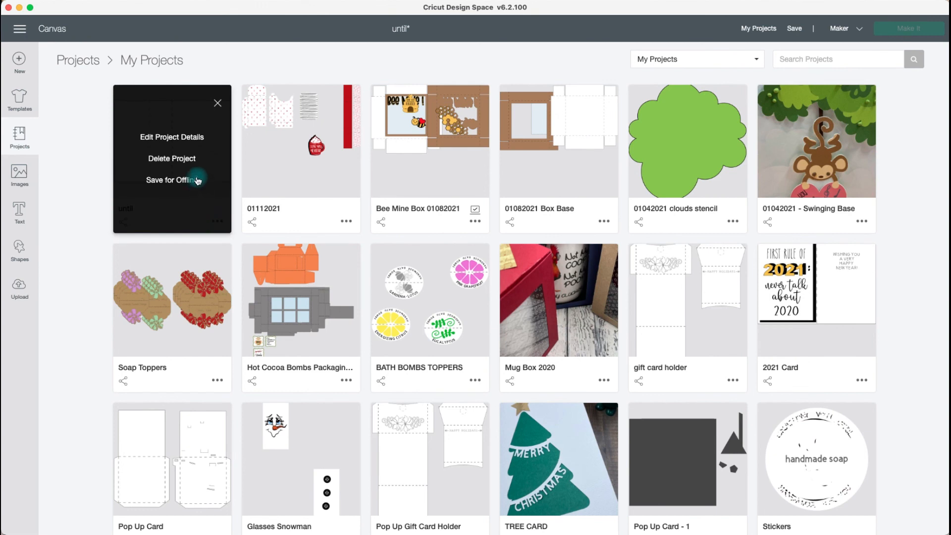
pyautogui.click(194, 159)
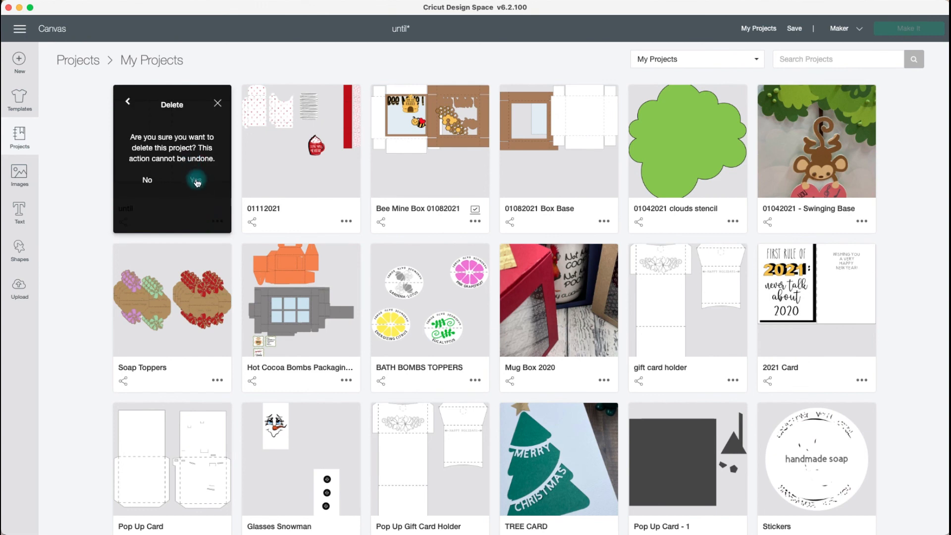
pyautogui.click(196, 181)
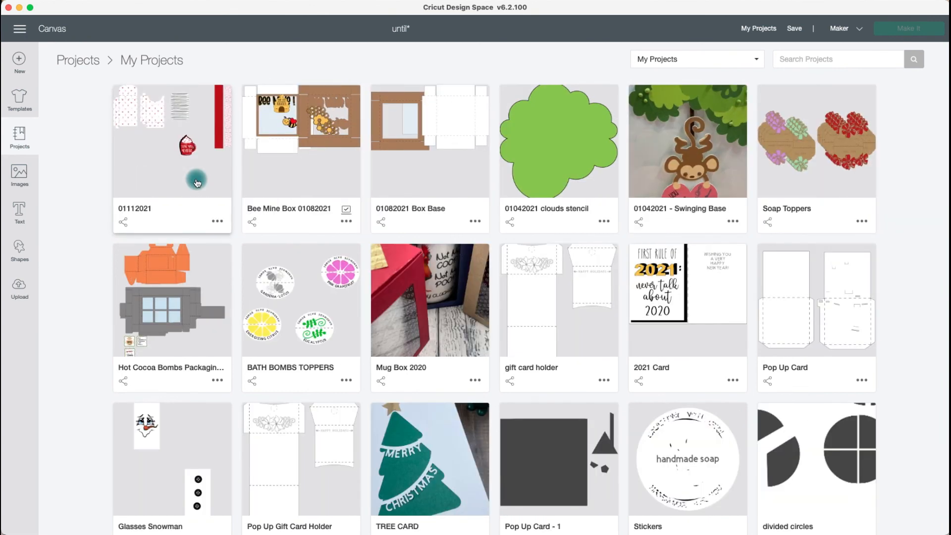